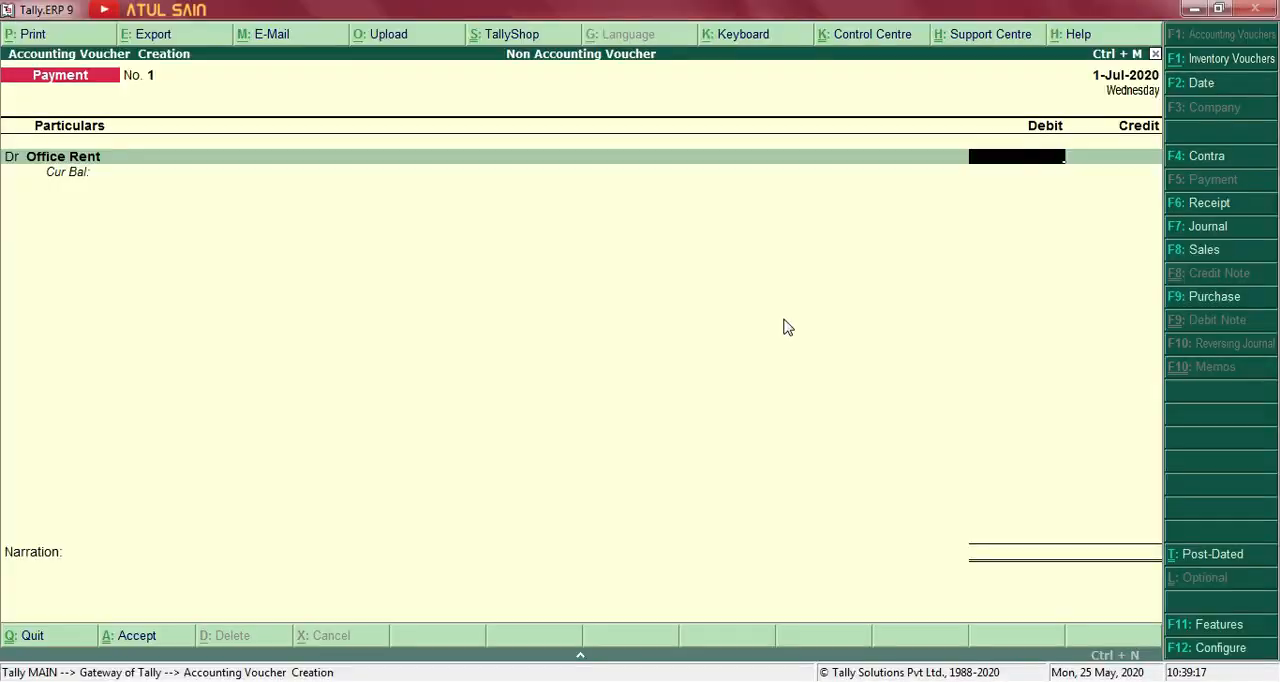
pyautogui.press('Return')
pyautogui.press('Return')
pyautogui.press('Return')
# Complete the office rent payment of 20,000 from HDFC Bank with the narration "Being office rent paid by cheque." and save the voucher.
pyautogui.write('Being office rent paid by cheque.')
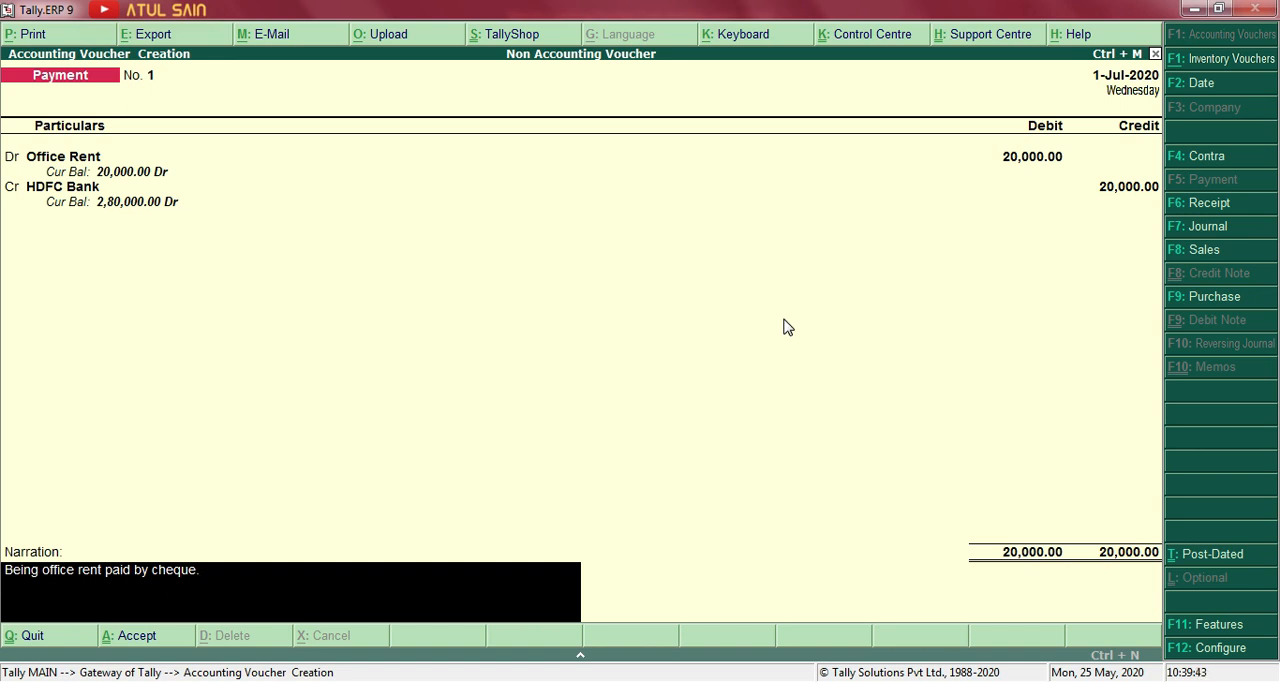
pyautogui.hotkey('alt', 'Tab')
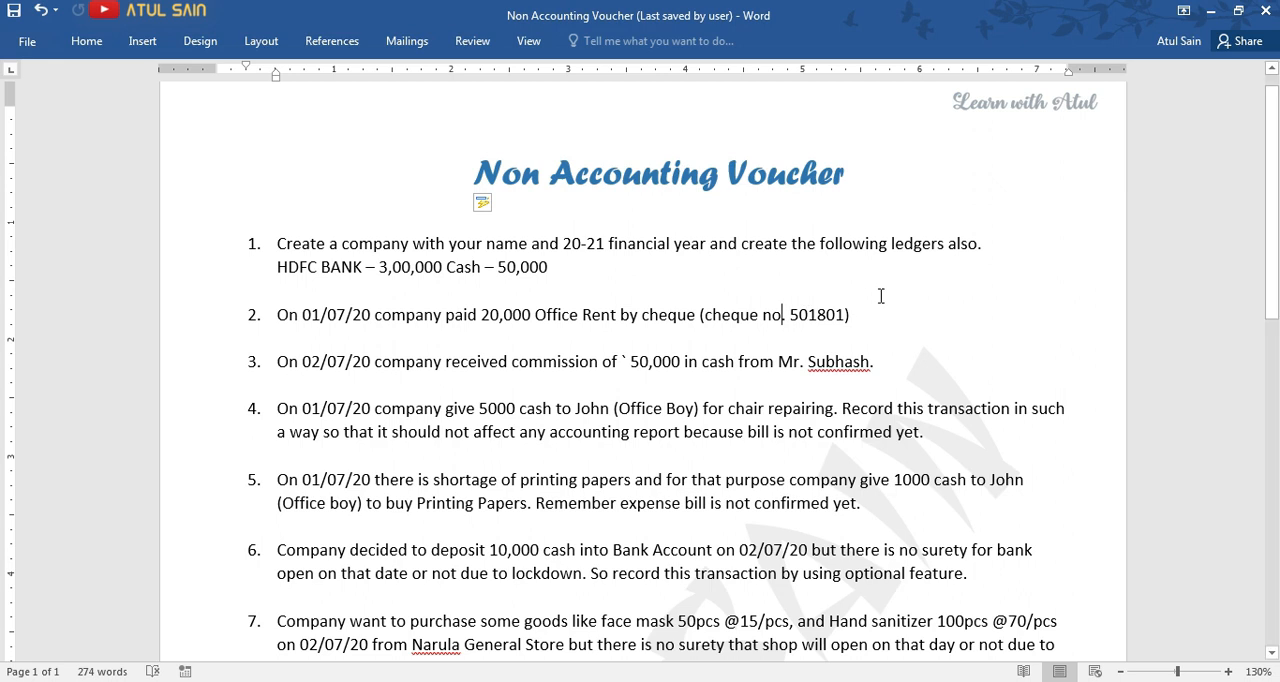
pyautogui.hotkey('alt', 'Tab')
pyautogui.press('Return')
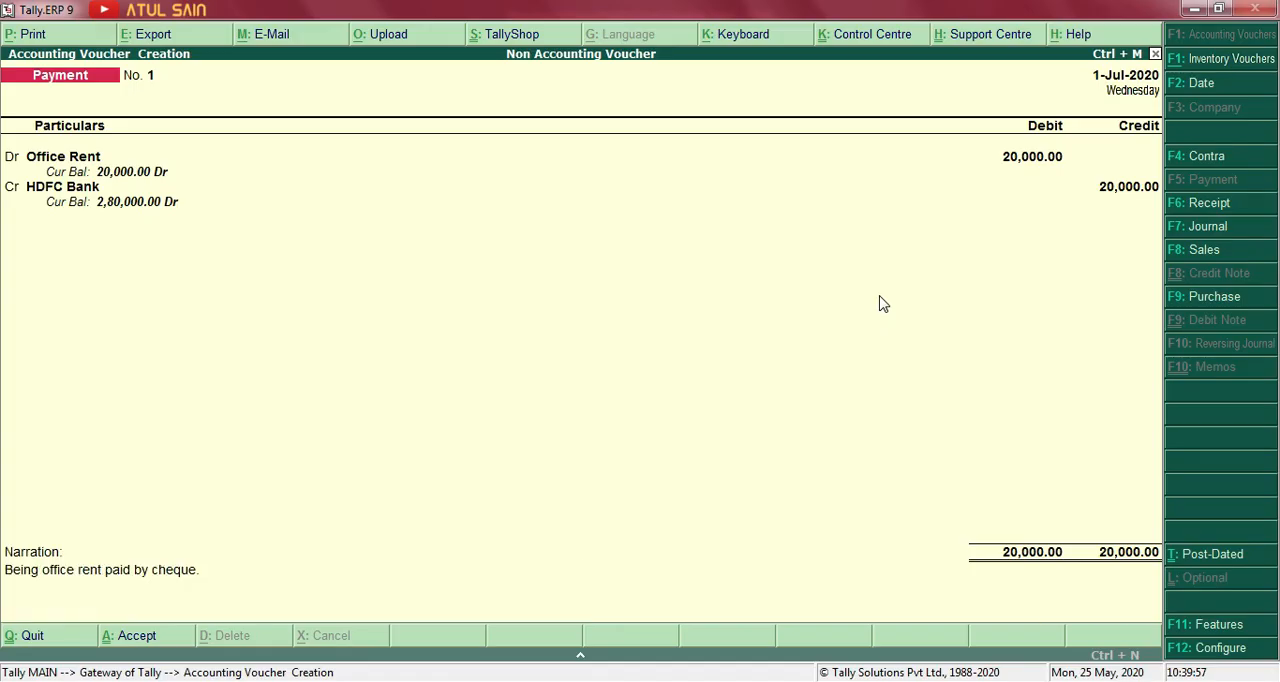
# Review exercise item 3 in the Word document and start a Receipt voucher dated 2-Jul-2020 in Tally.
pyautogui.hotkey('alt', 'Tab')
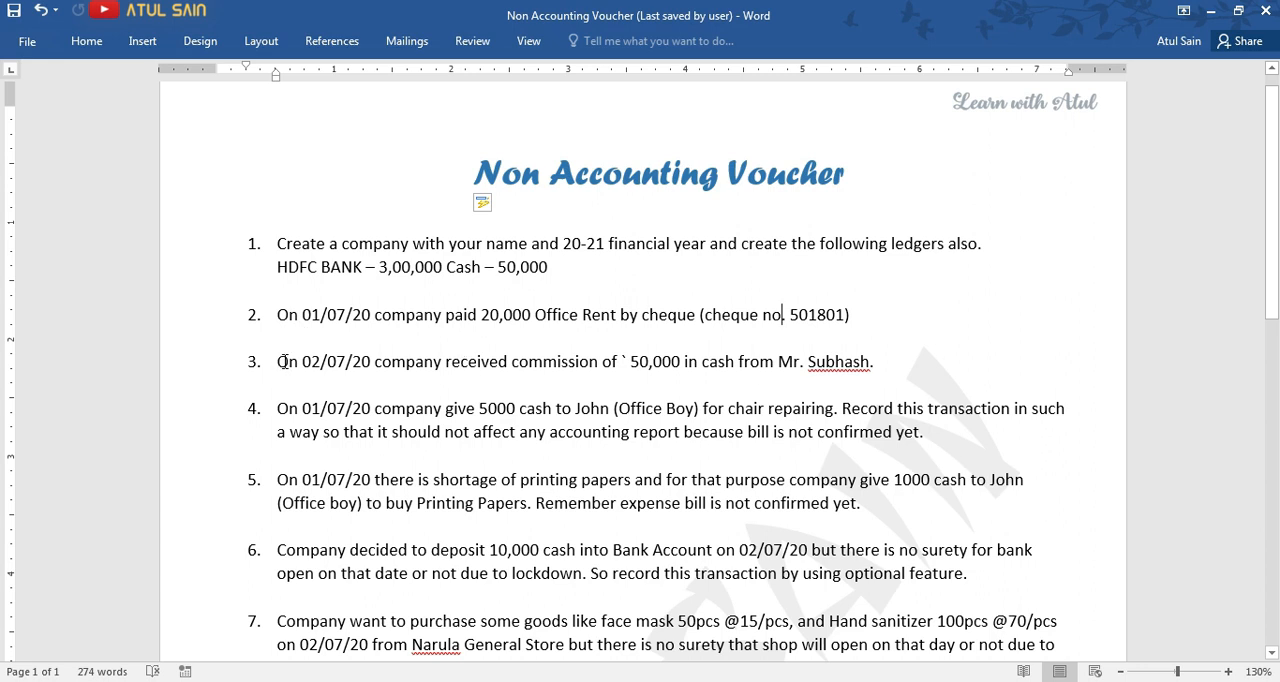
pyautogui.moveTo(285, 361); pyautogui.dragTo(555, 366)
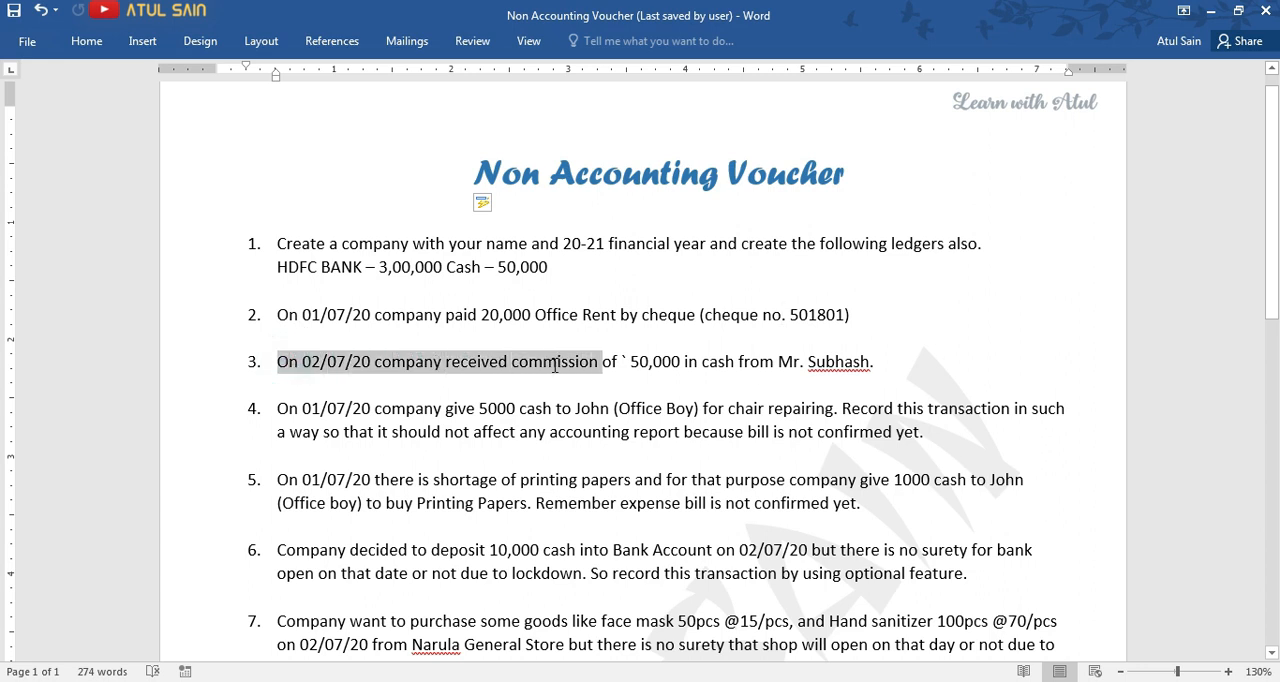
pyautogui.moveTo(640, 362); pyautogui.dragTo(810, 363)
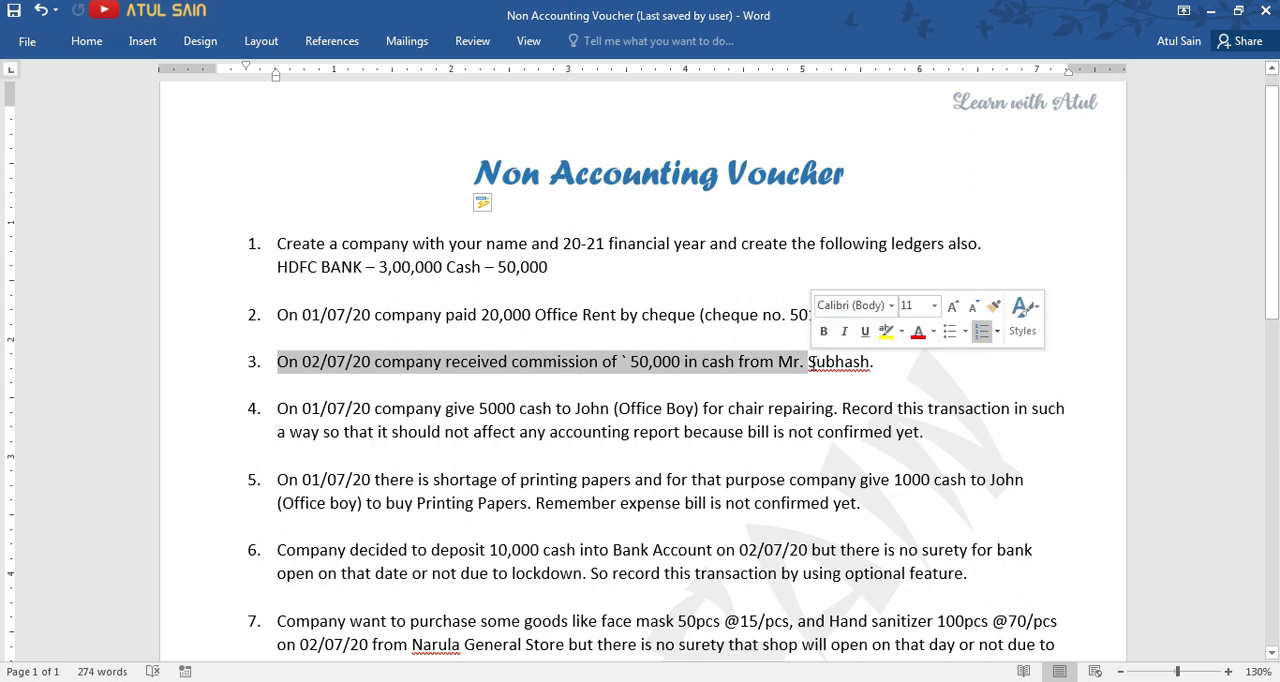
pyautogui.click(681, 364)
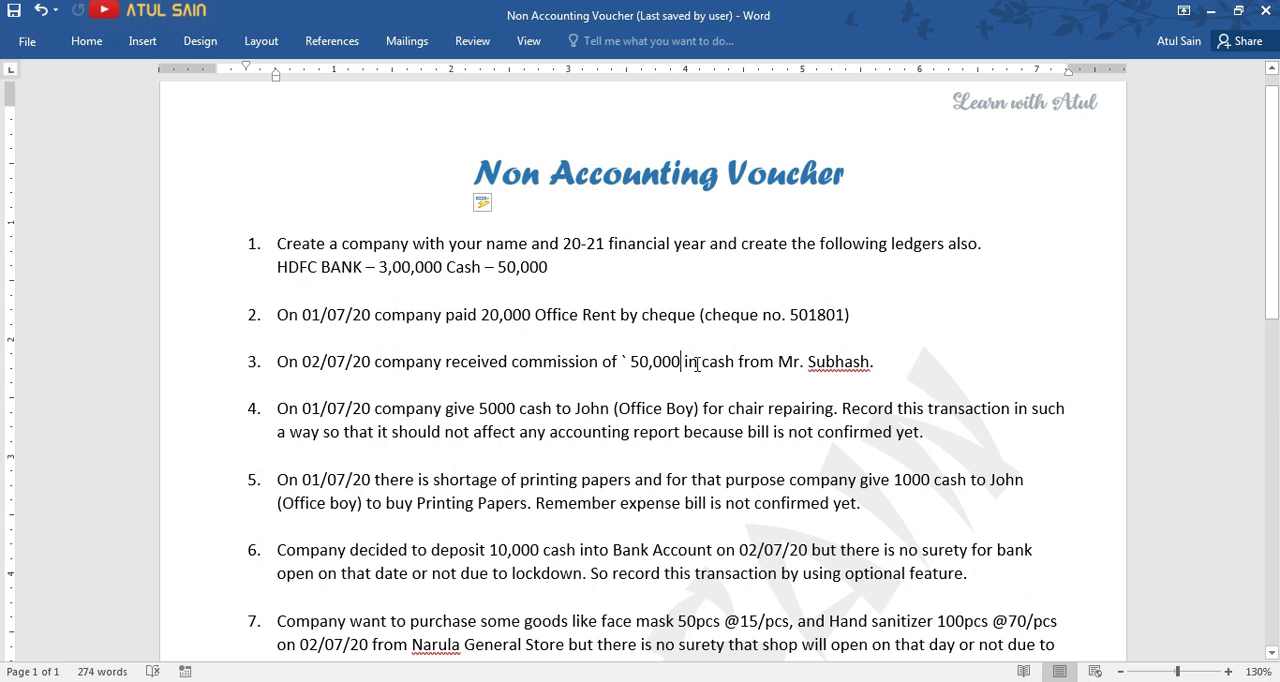
pyautogui.hotkey('alt', 'Tab')
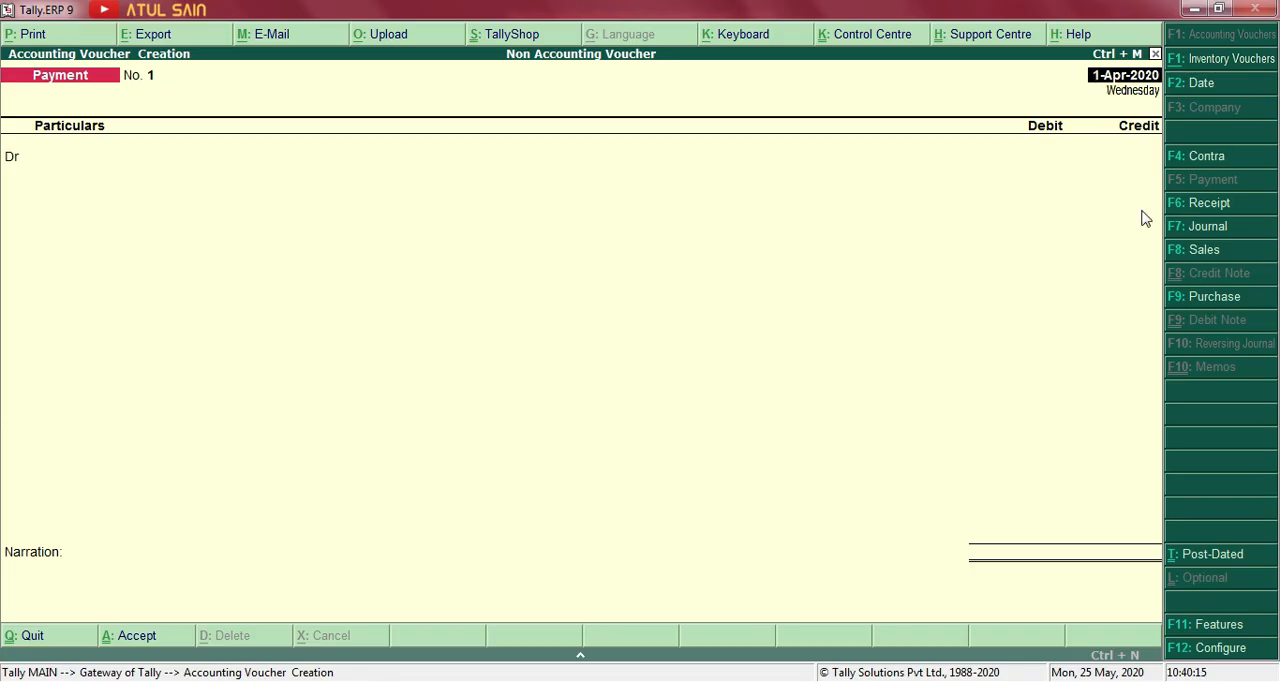
pyautogui.click(1209, 203)
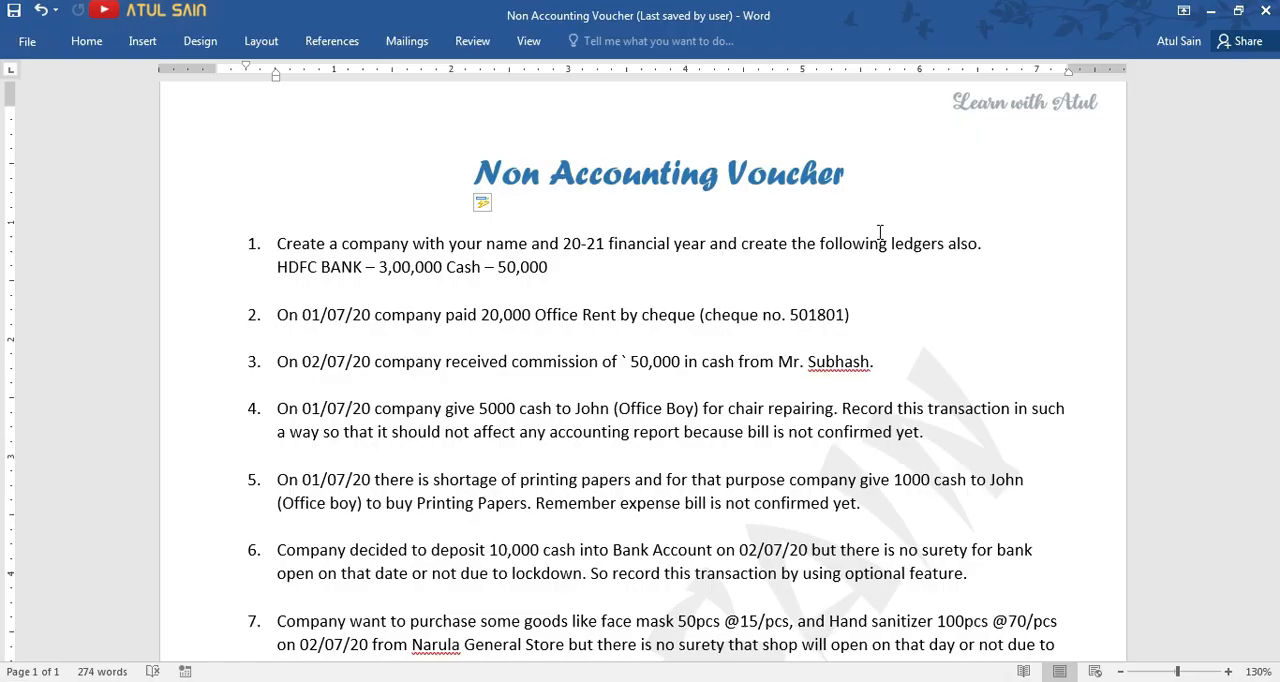
# Create a Commission Received ledger under Indirect Incomes from within the receipt voucher.
pyautogui.hotkey('alt', 'c')
pyautogui.write('Commission Re')
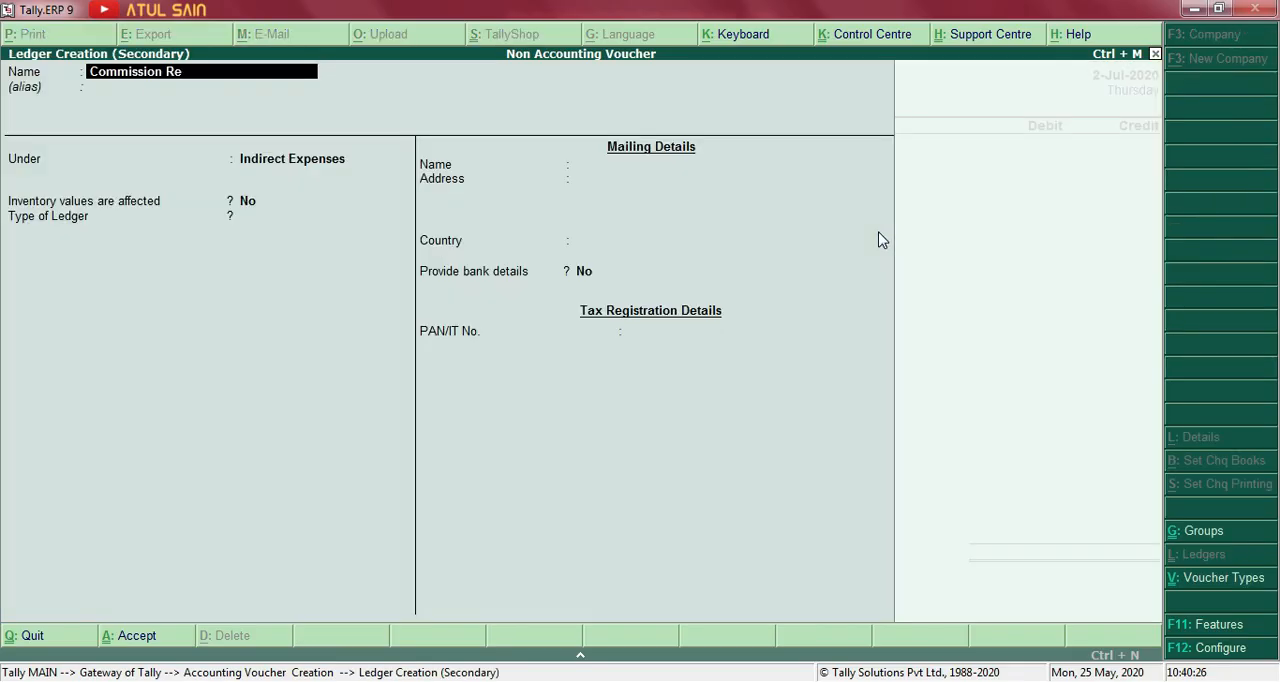
pyautogui.write('ceived')
pyautogui.press('Return')
pyautogui.hotkey('ctrl', 'a')
# Credit 50,000 to Commission Received and debit the same amount to Cash.
pyautogui.write('50,')
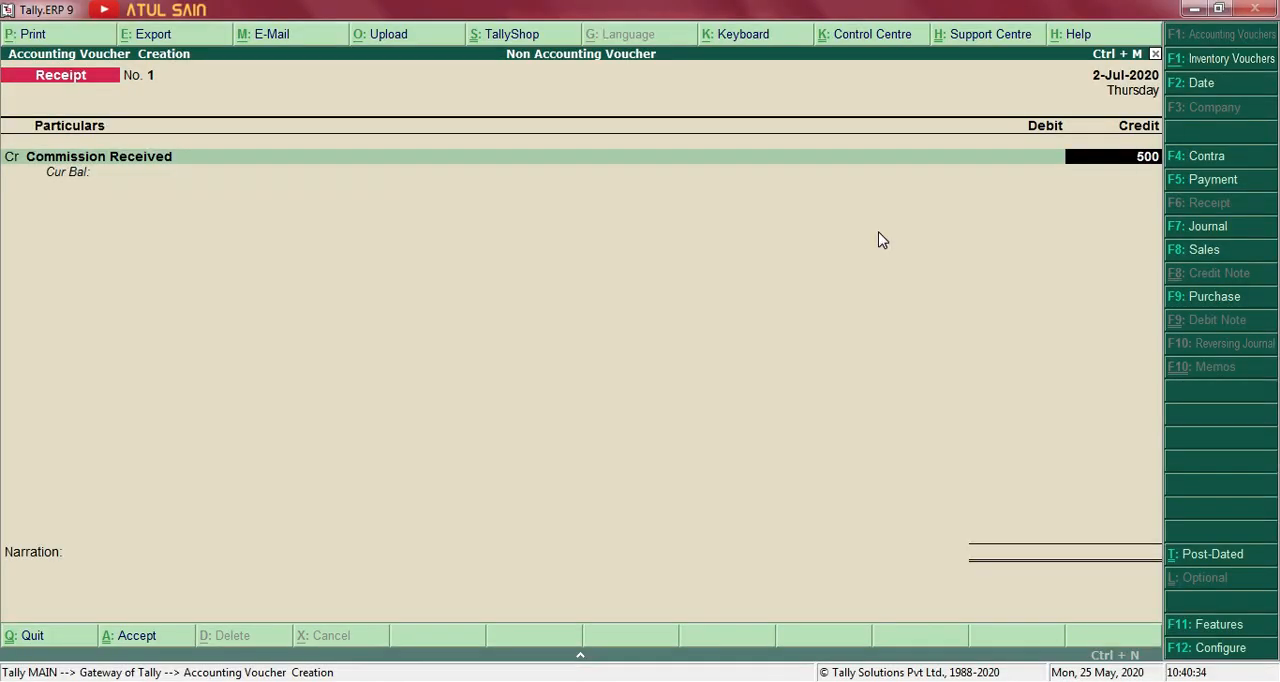
pyautogui.write('000')
pyautogui.press('Return')
pyautogui.press('Return')
pyautogui.press('Return')
# Enter a narration of "Being commission received from" plus the payer's name, and save the receipt voucher.
pyautogui.write('Being commission received from')
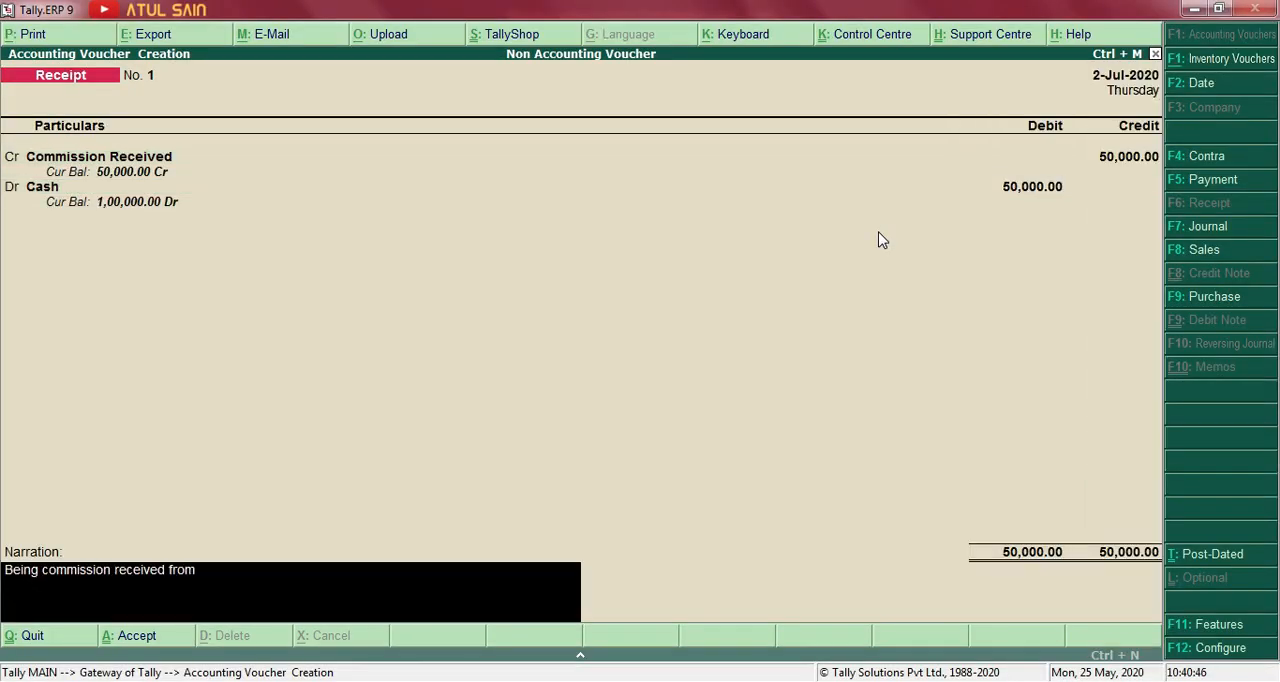
pyautogui.write(' Mr. Subhash.')
pyautogui.press('Return')
pyautogui.press('Return')
# Leave voucher entry and examine the Profit & Loss A/c report in its detailed form.
pyautogui.hotkey('alt', 'Tab')
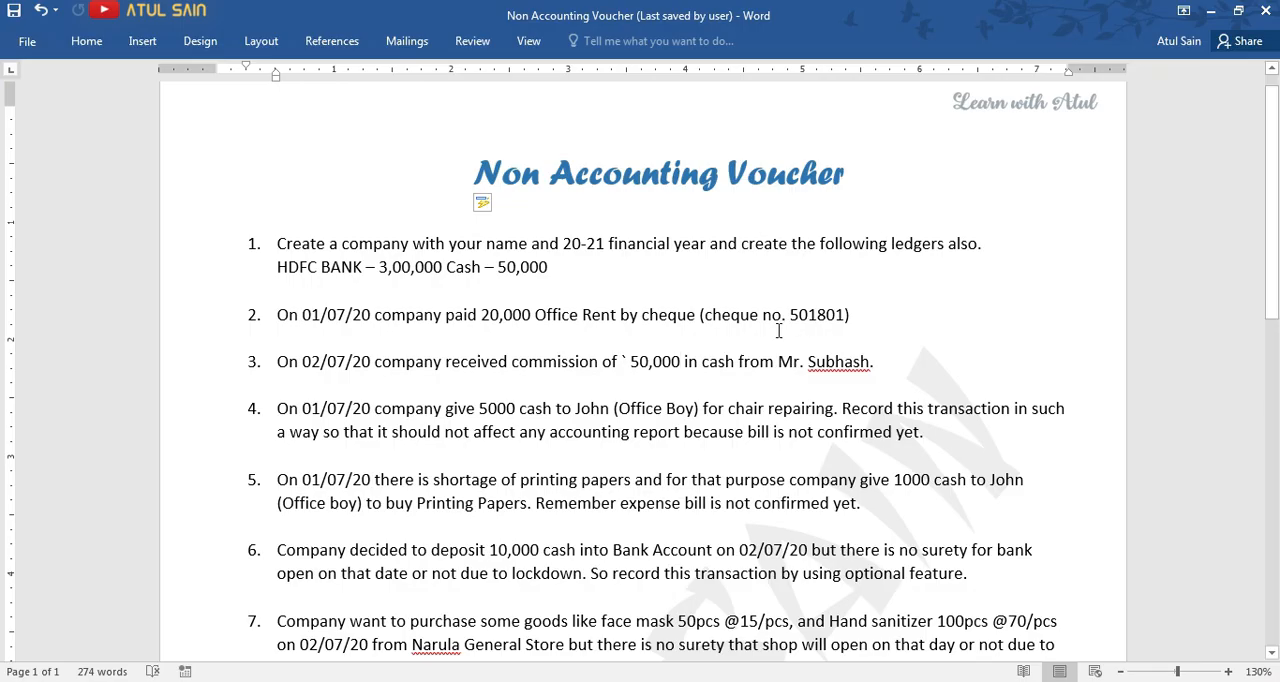
pyautogui.hotkey('alt', 'Tab')
pyautogui.press('Escape')
pyautogui.press('Down')
pyautogui.press('Down')
pyautogui.press('Down')
pyautogui.press('Down')
pyautogui.press('Down')
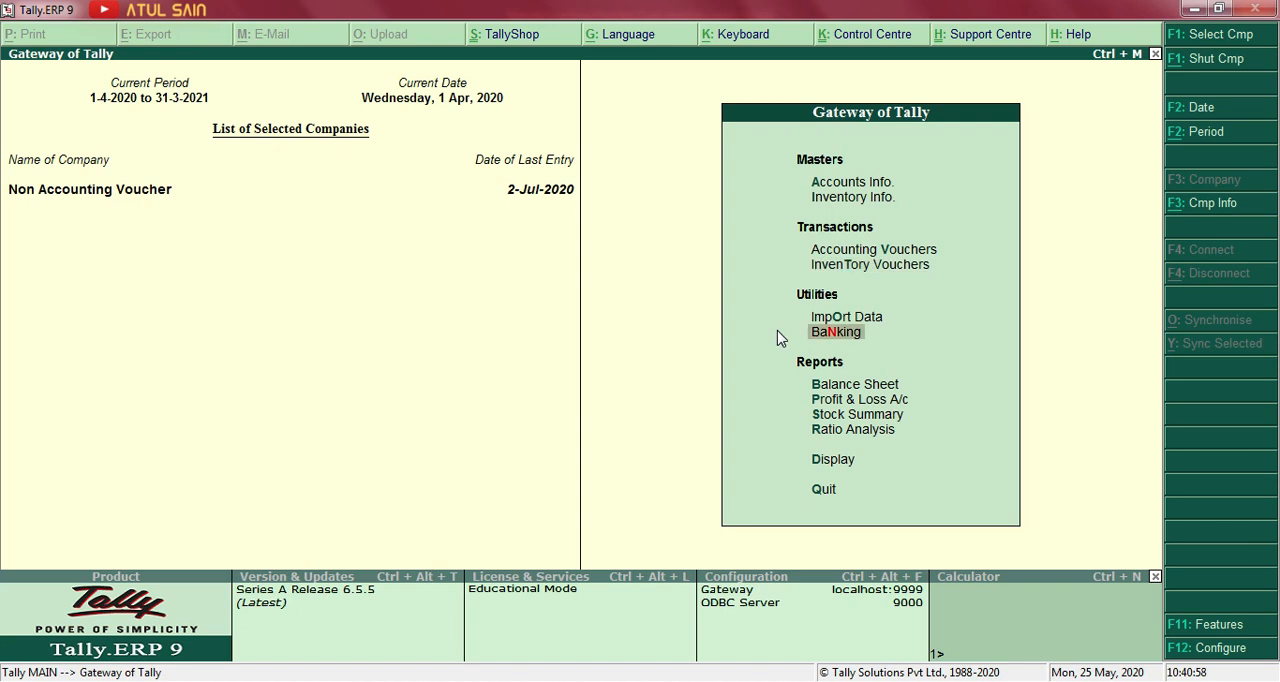
pyautogui.press('Return')
pyautogui.hotkey('alt', 'F1')
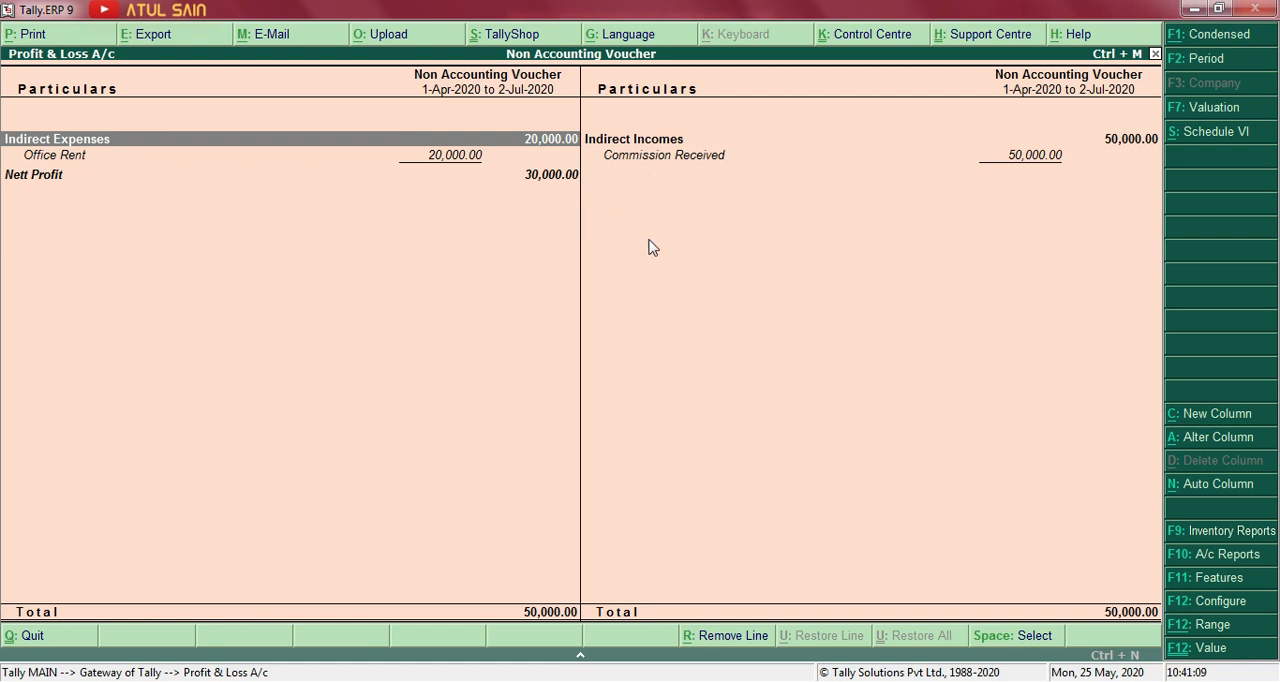
pyautogui.press('Escape')
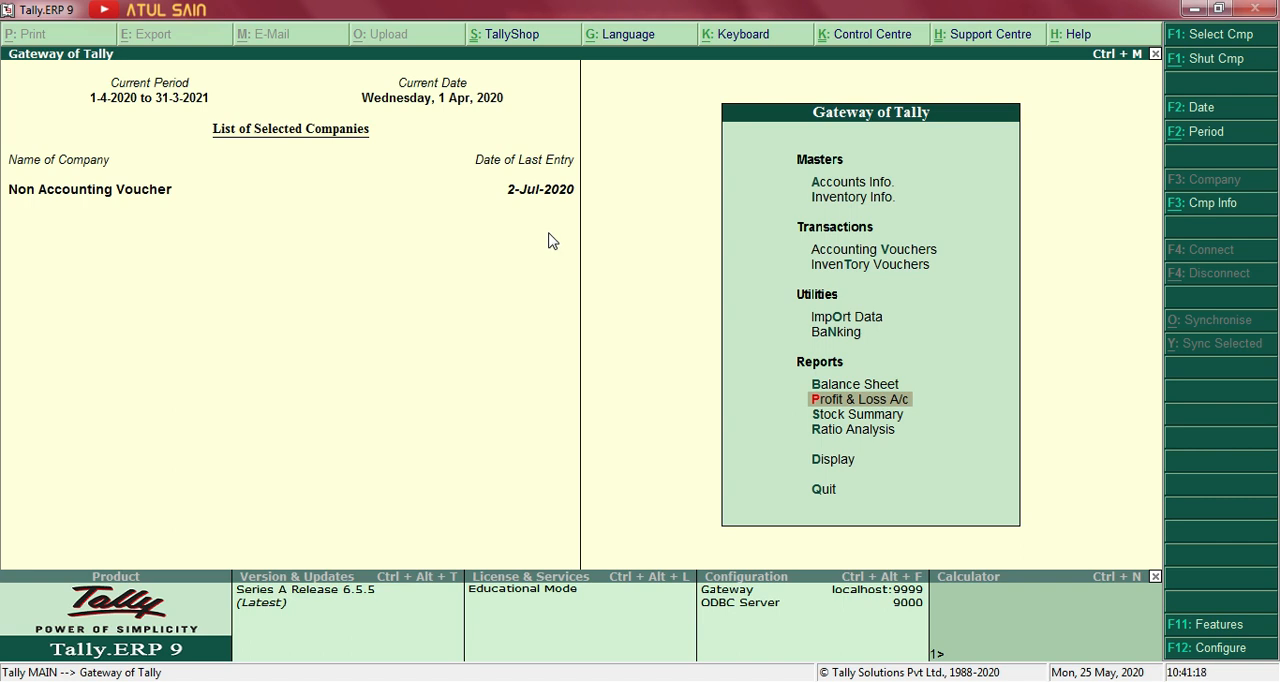
pyautogui.press('Return')
pyautogui.hotkey('alt', 'F1')
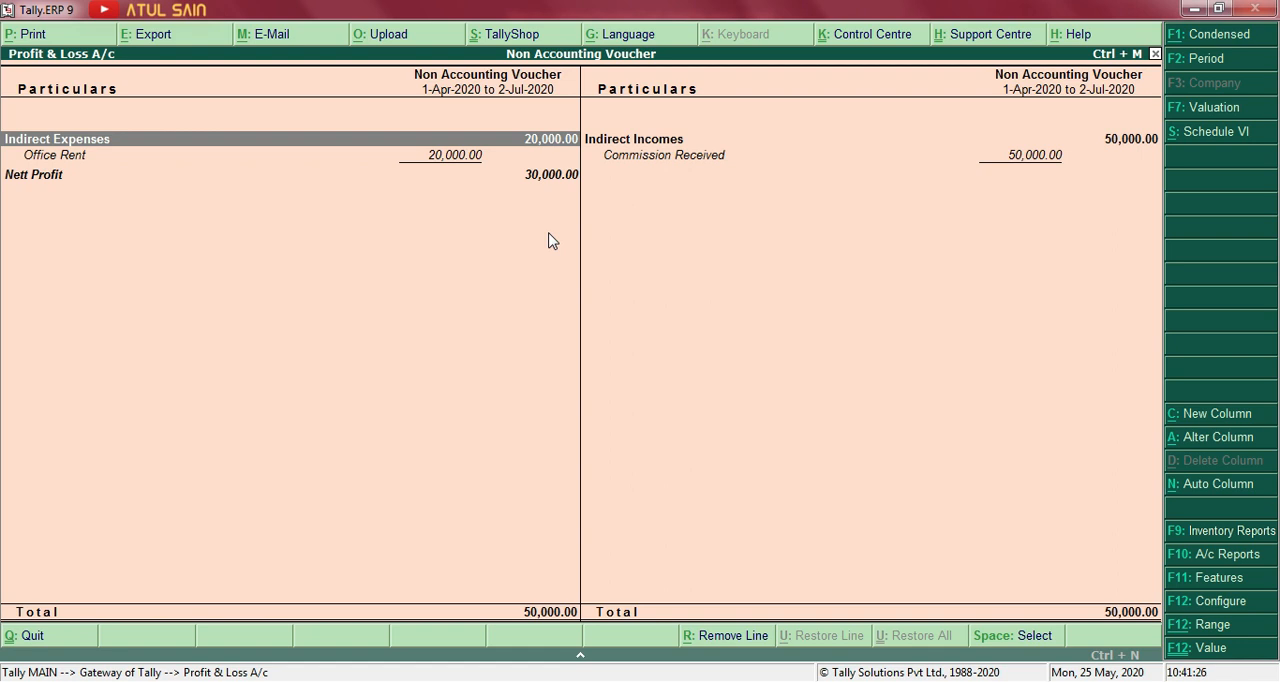
# Switch to the Word document and read exercise item 4 about the unconfirmed chair repairing payment.
pyautogui.hotkey('alt', 'Tab')
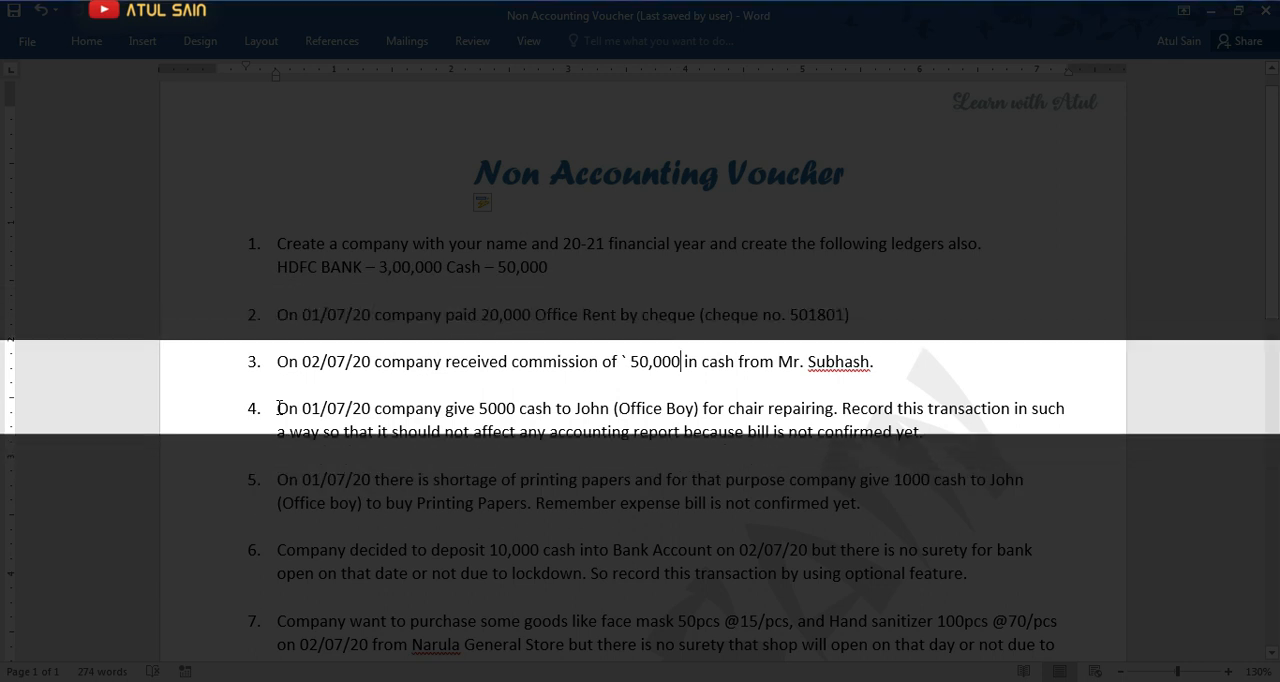
pyautogui.scroll(-1, 281, 408)
pyautogui.moveTo(278, 371); pyautogui.dragTo(838, 372)
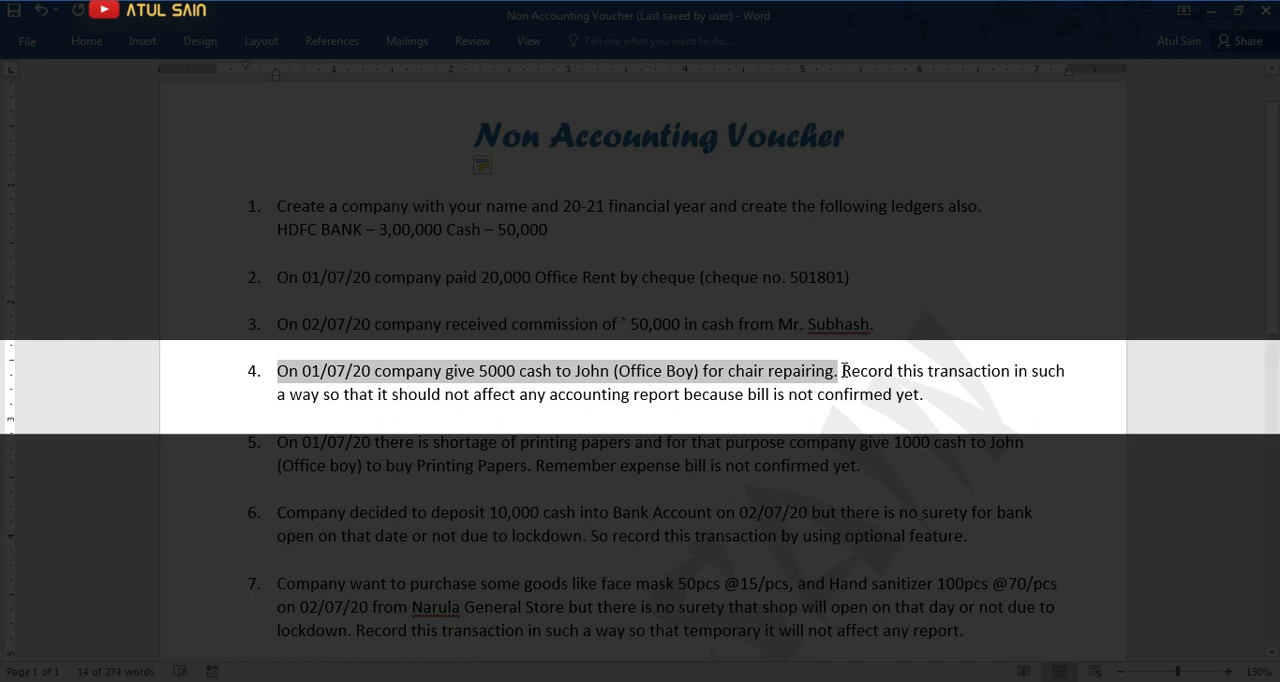
pyautogui.moveTo(843, 371); pyautogui.dragTo(681, 399)
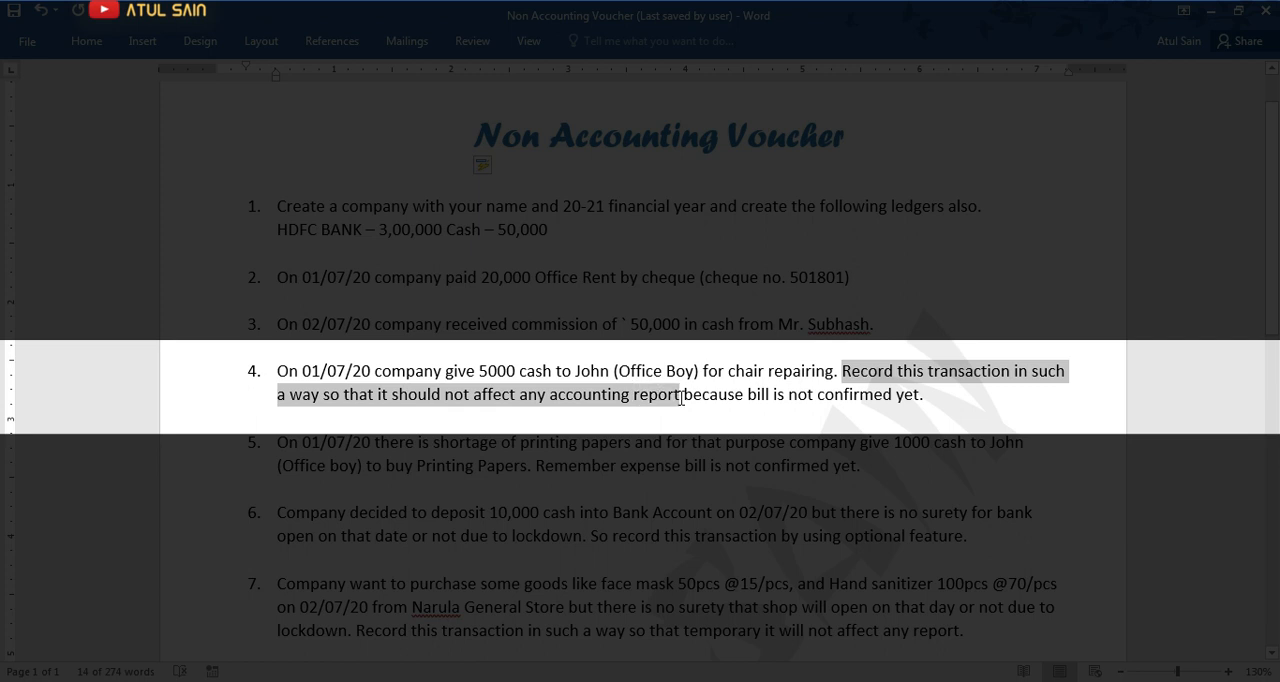
pyautogui.moveTo(681, 399); pyautogui.dragTo(924, 397)
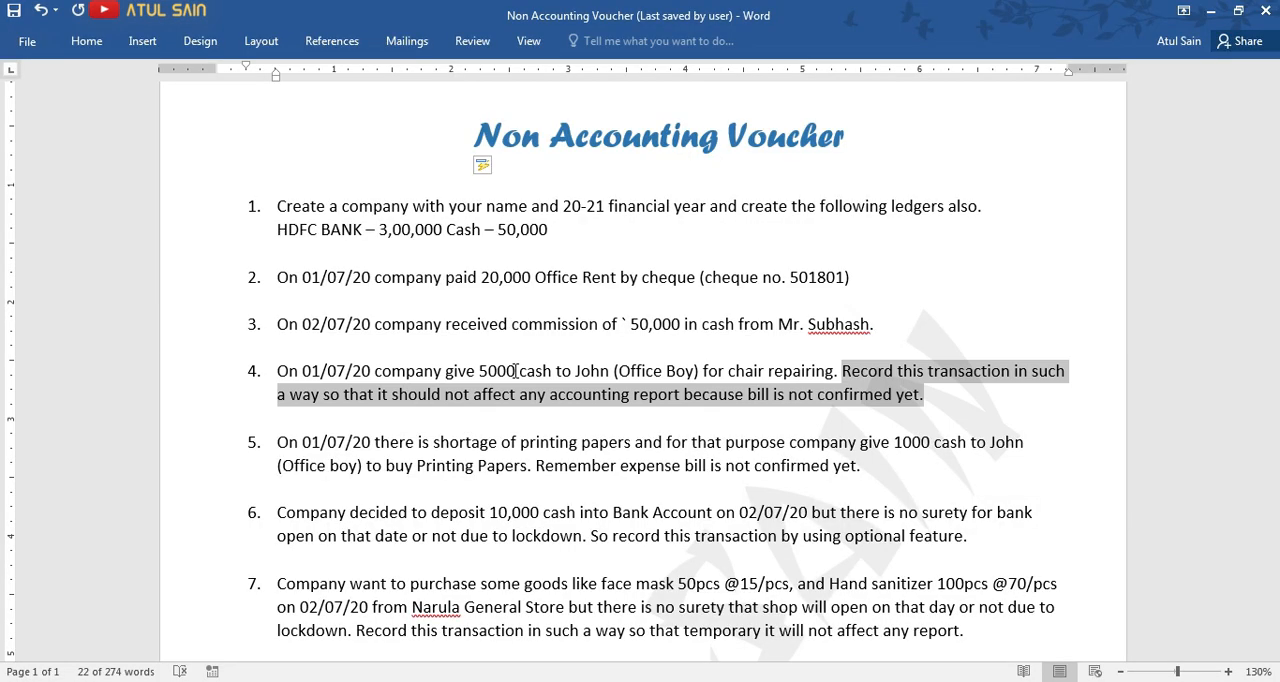
# Switch to Tally, set "Use reversing journals and optional vouchers" to Yes in the company's Accounting Features, and save the settings.
pyautogui.hotkey('alt', 'Tab')
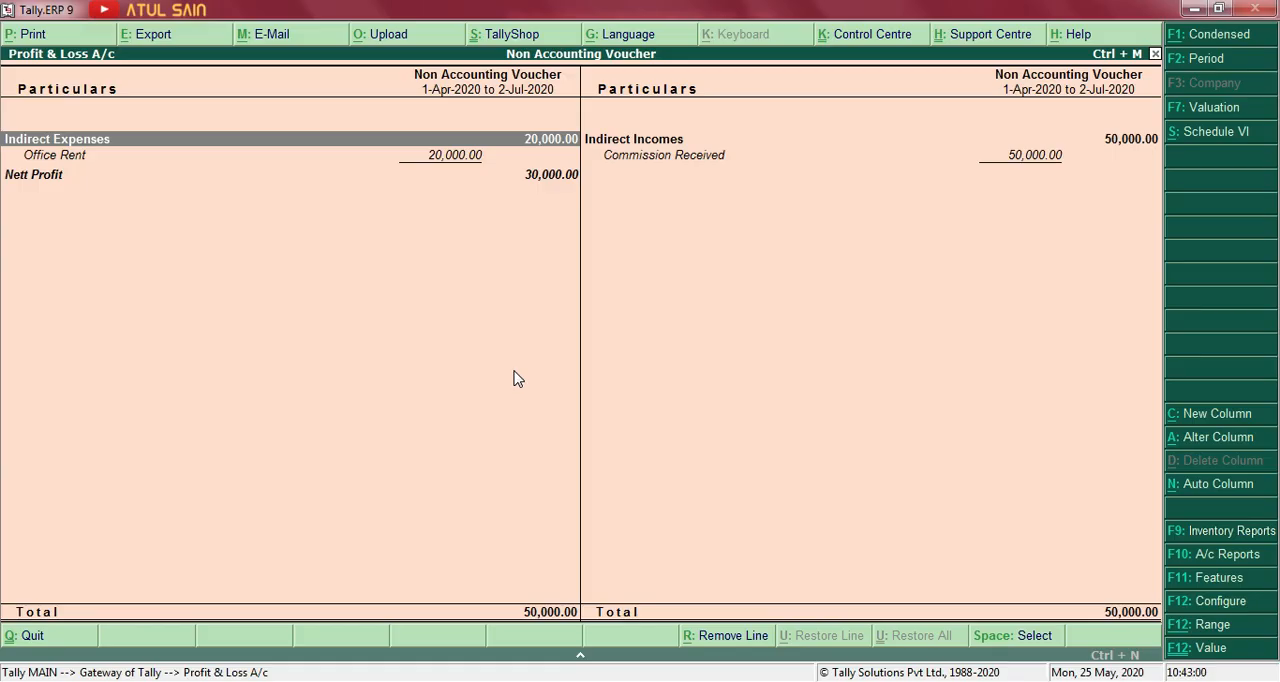
pyautogui.press('Escape')
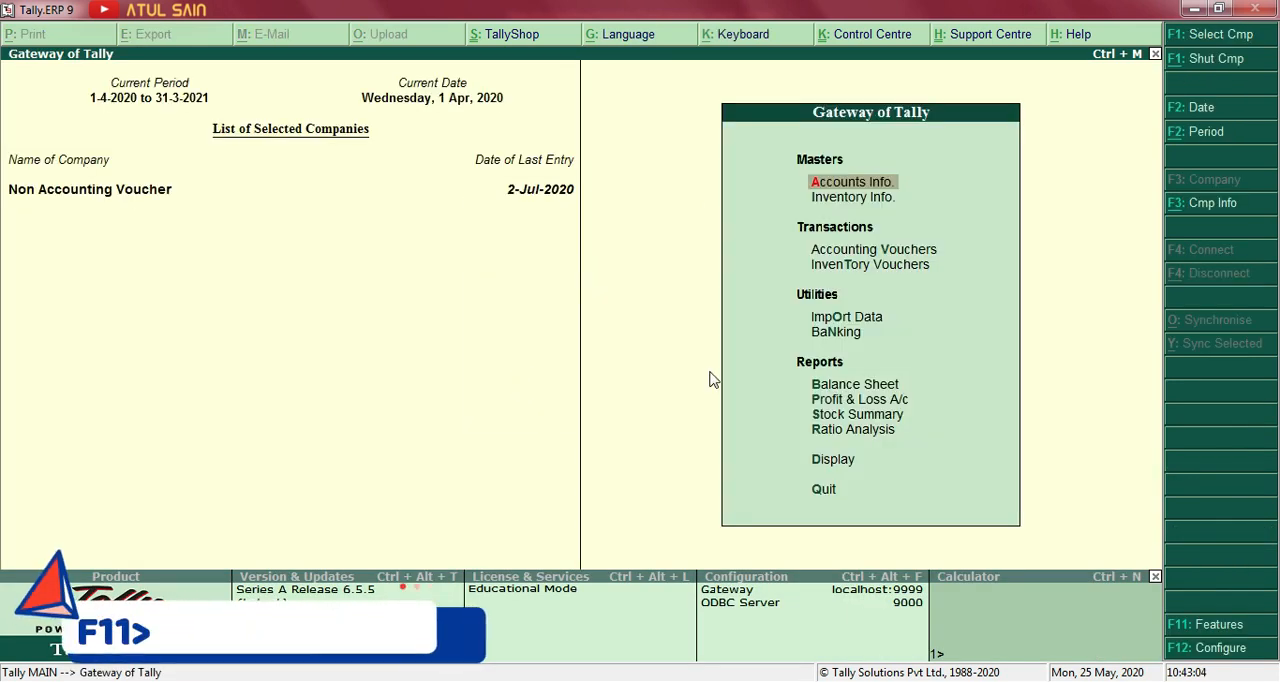
pyautogui.click(1192, 625)
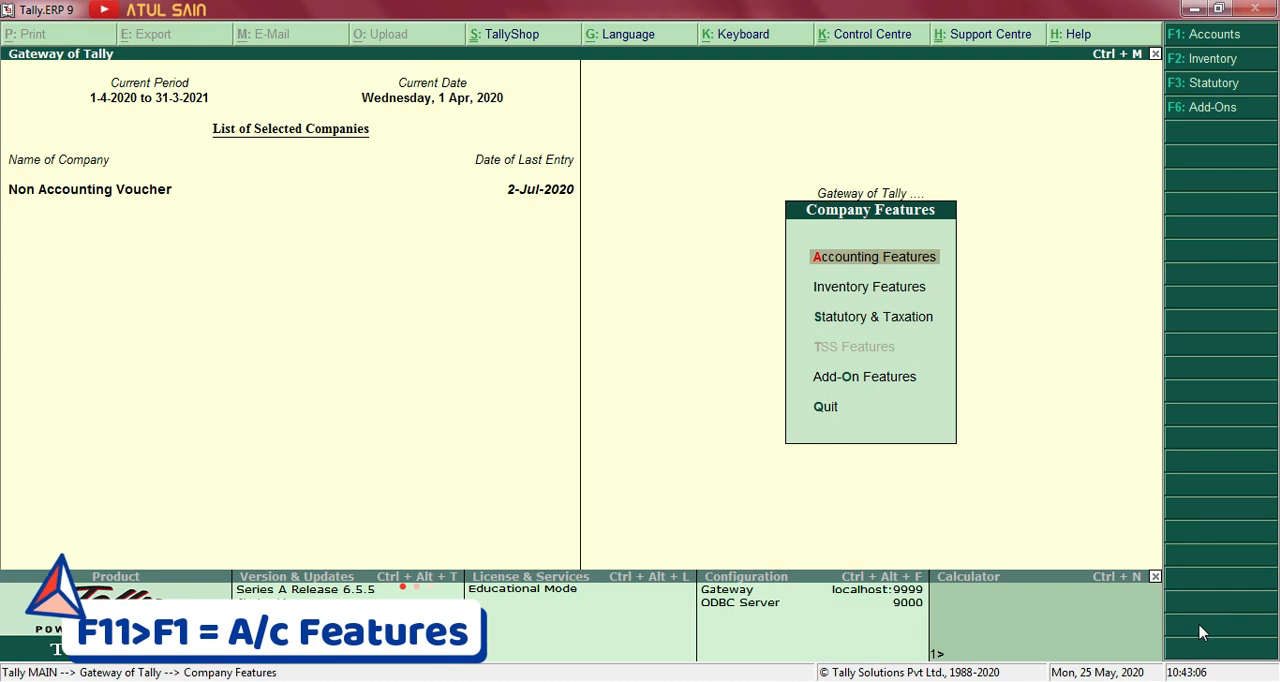
pyautogui.click(868, 262)
pyautogui.press('Return')
pyautogui.press('Return')
pyautogui.press('Return')
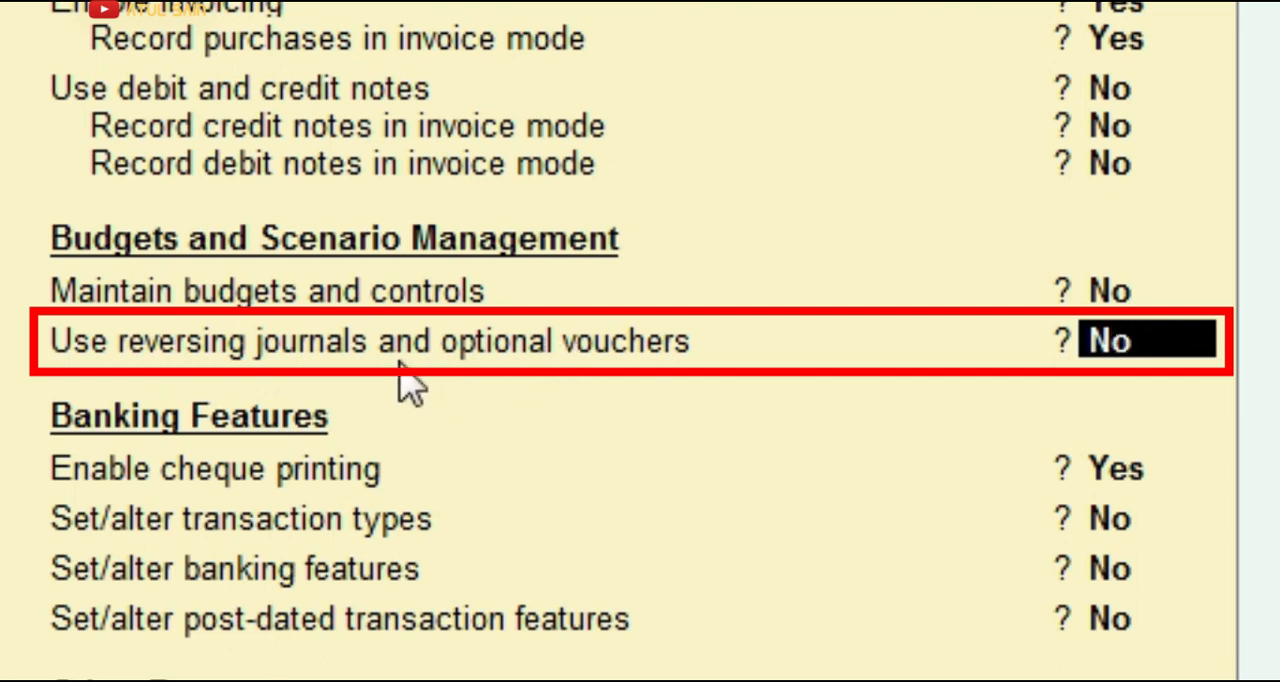
pyautogui.write('y')
pyautogui.press('Return')
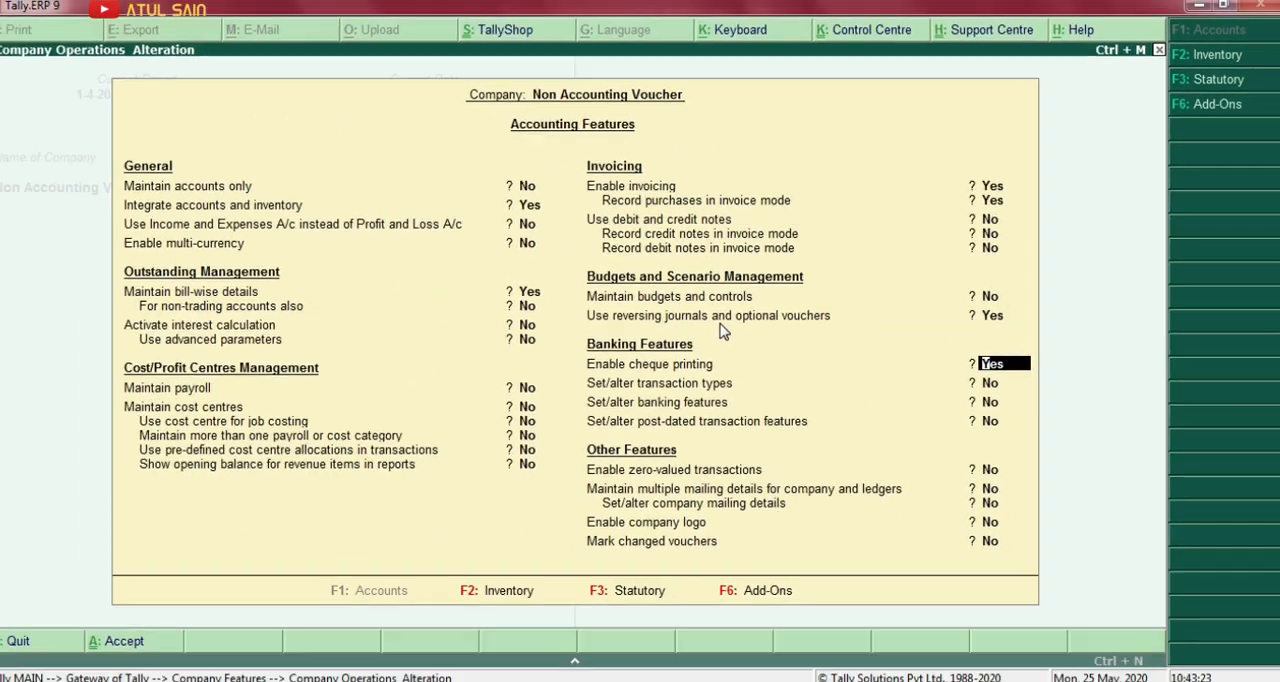
pyautogui.hotkey('ctrl', 'a')
pyautogui.press('Escape')
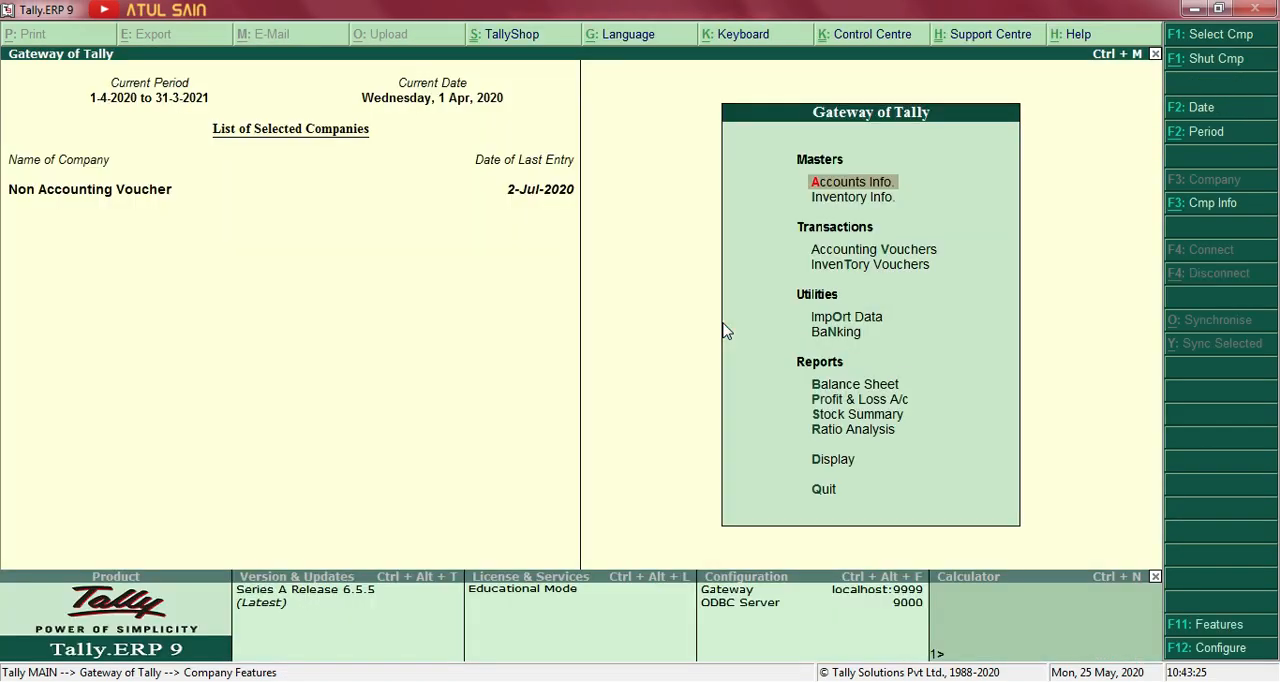
# Recheck exercise item 4 in the Word document and start a Memorandum voucher in Tally's accounting vouchers.
pyautogui.press('Down')
pyautogui.press('Down')
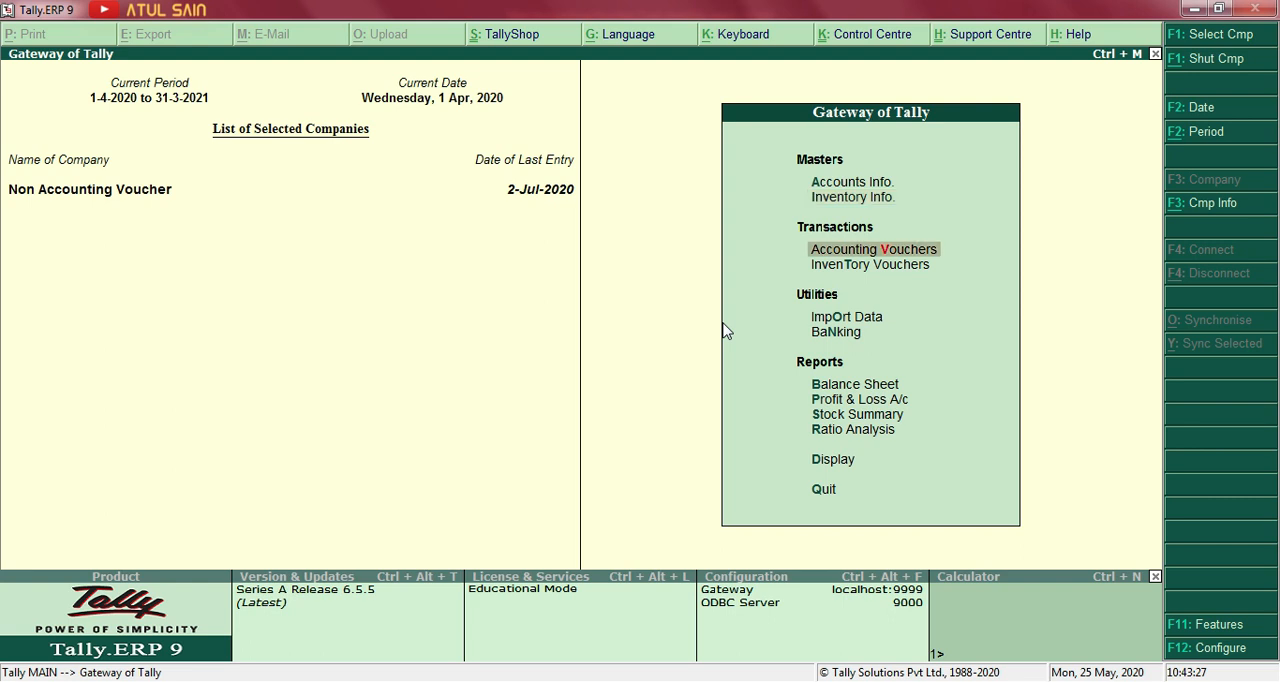
pyautogui.press('Down')
pyautogui.press('Up')
pyautogui.hotkey('alt', 'Tab')
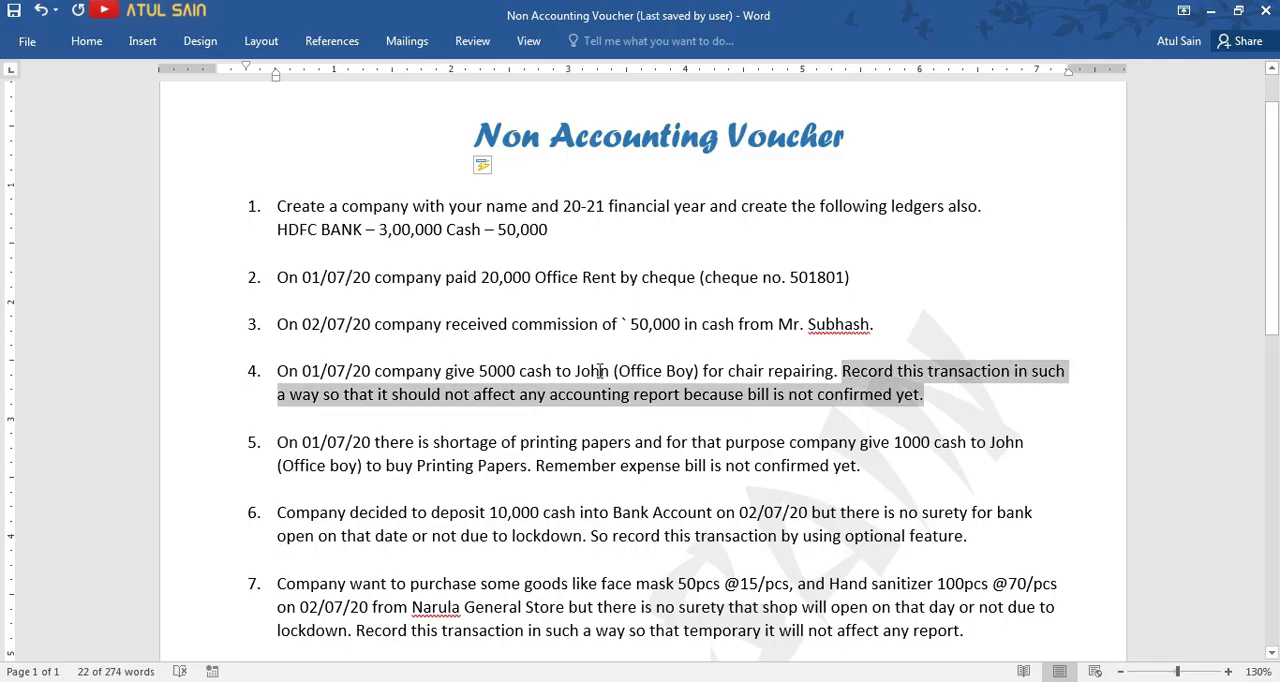
pyautogui.click(598, 371)
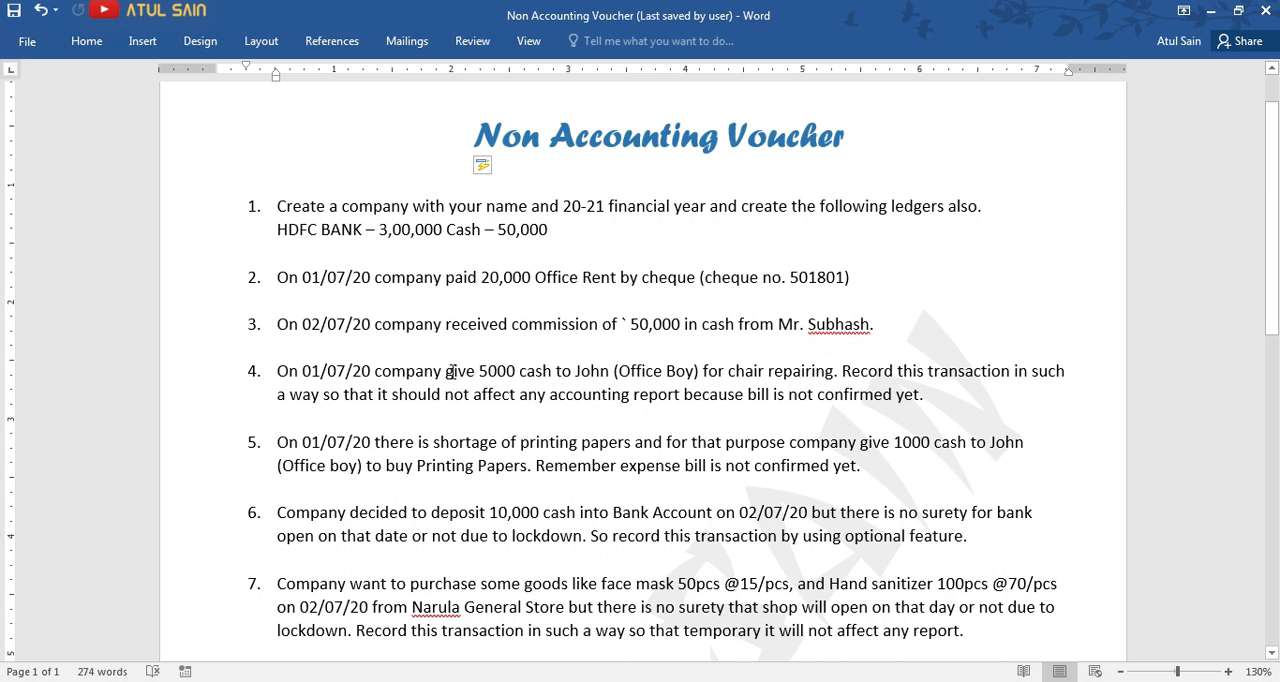
pyautogui.moveTo(281, 372); pyautogui.dragTo(926, 397)
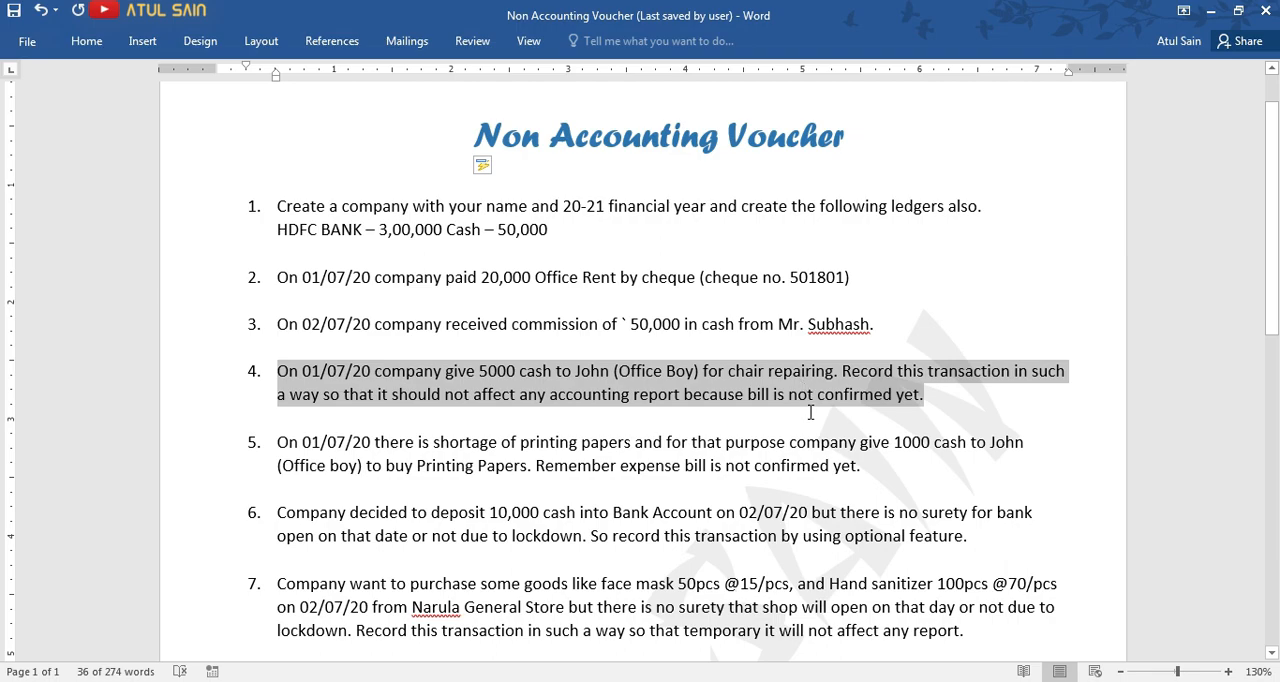
pyautogui.hotkey('alt', 'Tab')
pyautogui.press('Return')
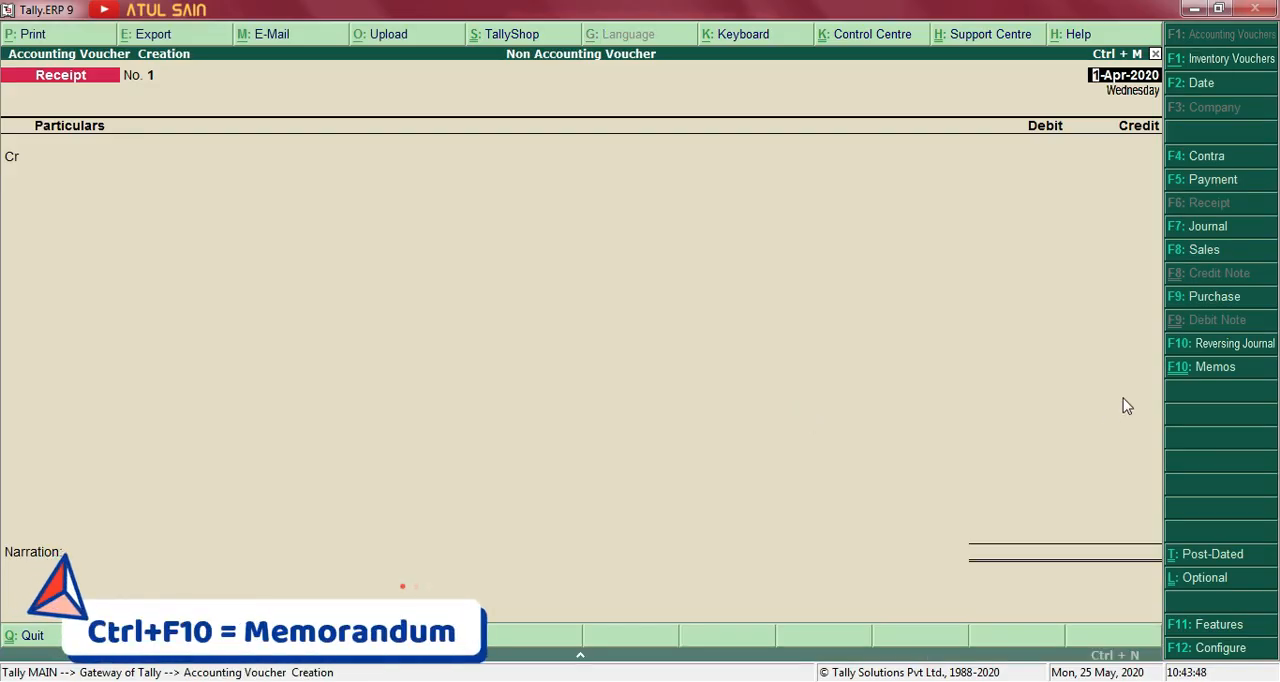
pyautogui.click(1203, 374)
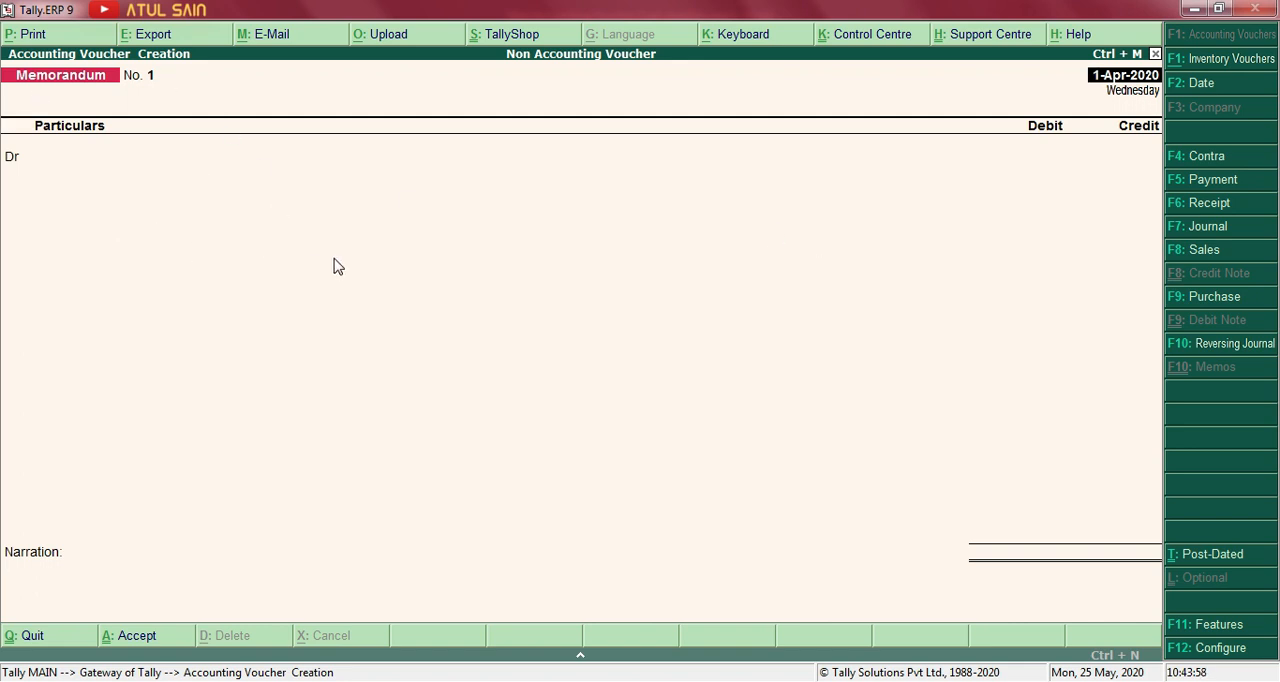
pyautogui.hotkey('alt', 'Tab')
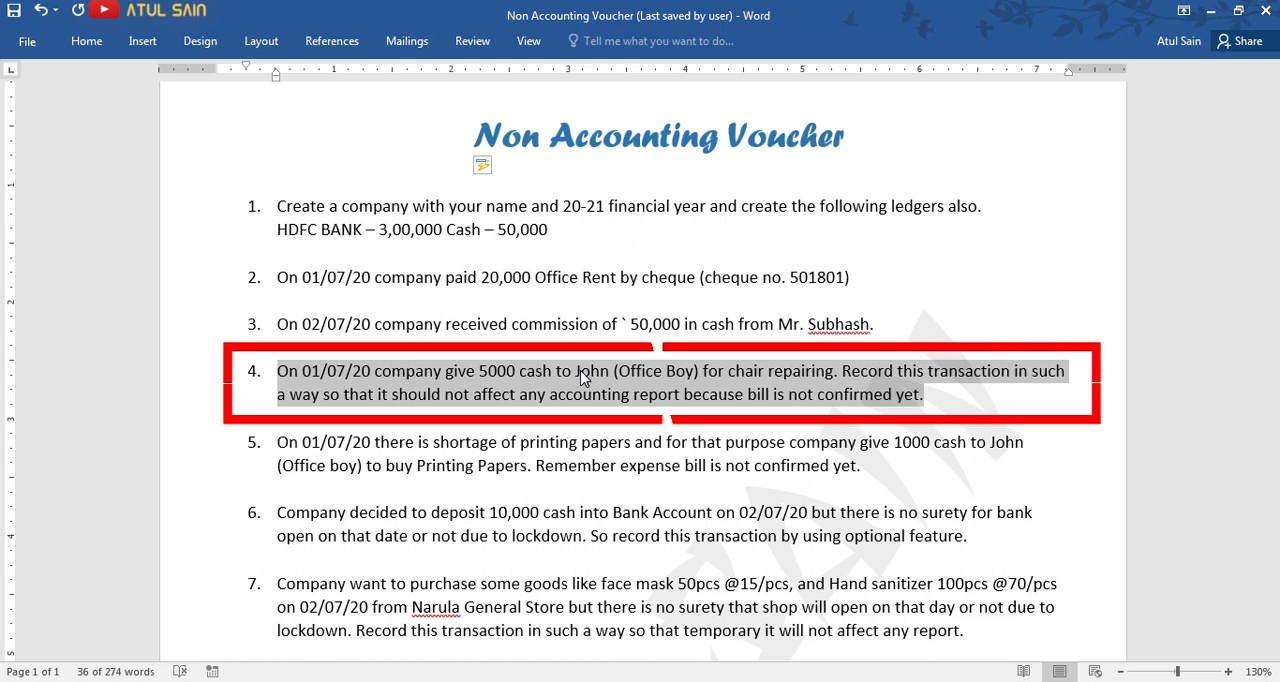
pyautogui.hotkey('alt', 'Tab')
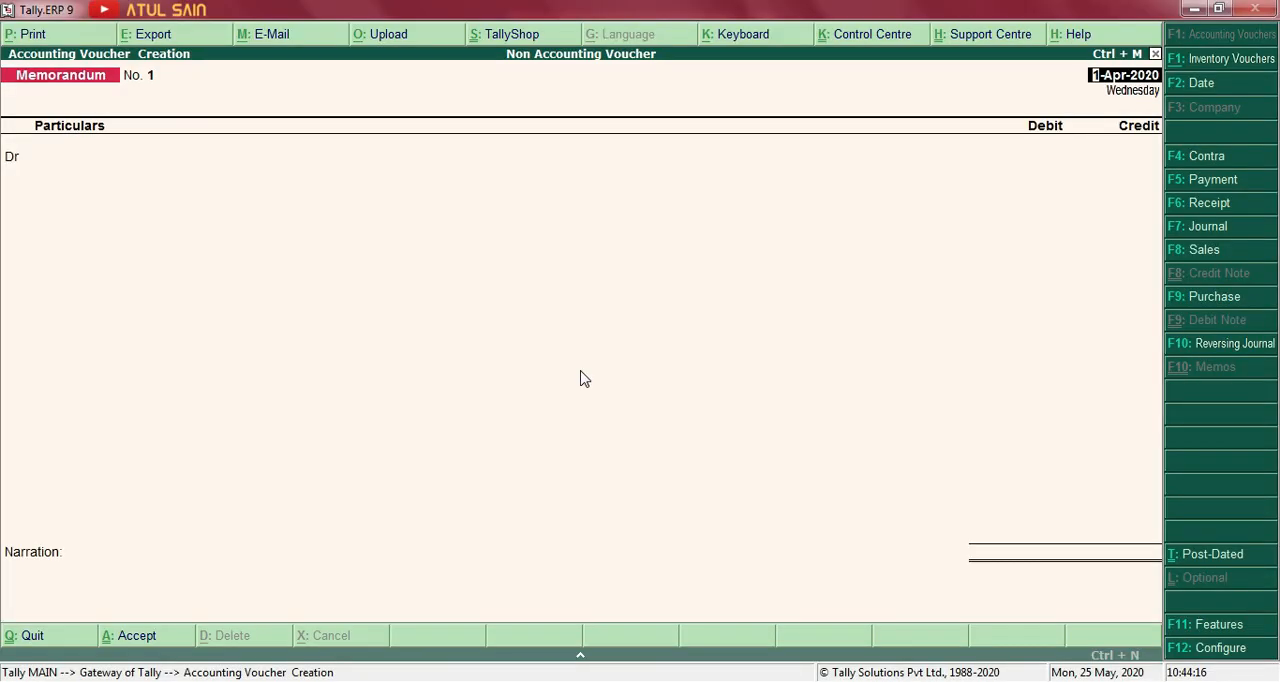
# Date the Memorandum voucher 1-Jul-2020 and create a Chair Repairing ledger under Indirect Expenses for its debit entry.
pyautogui.write('1/7')
pyautogui.press('Return')
pyautogui.hotkey('alt', 'c')
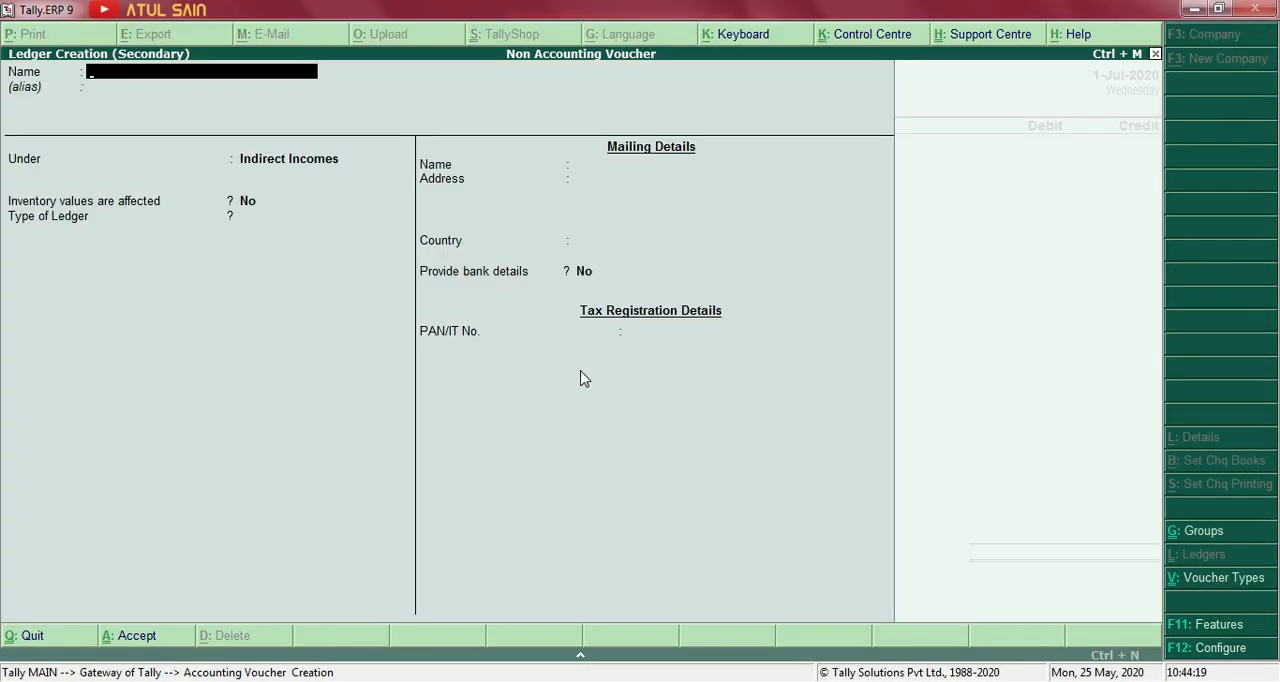
pyautogui.write('Chair Repairing')
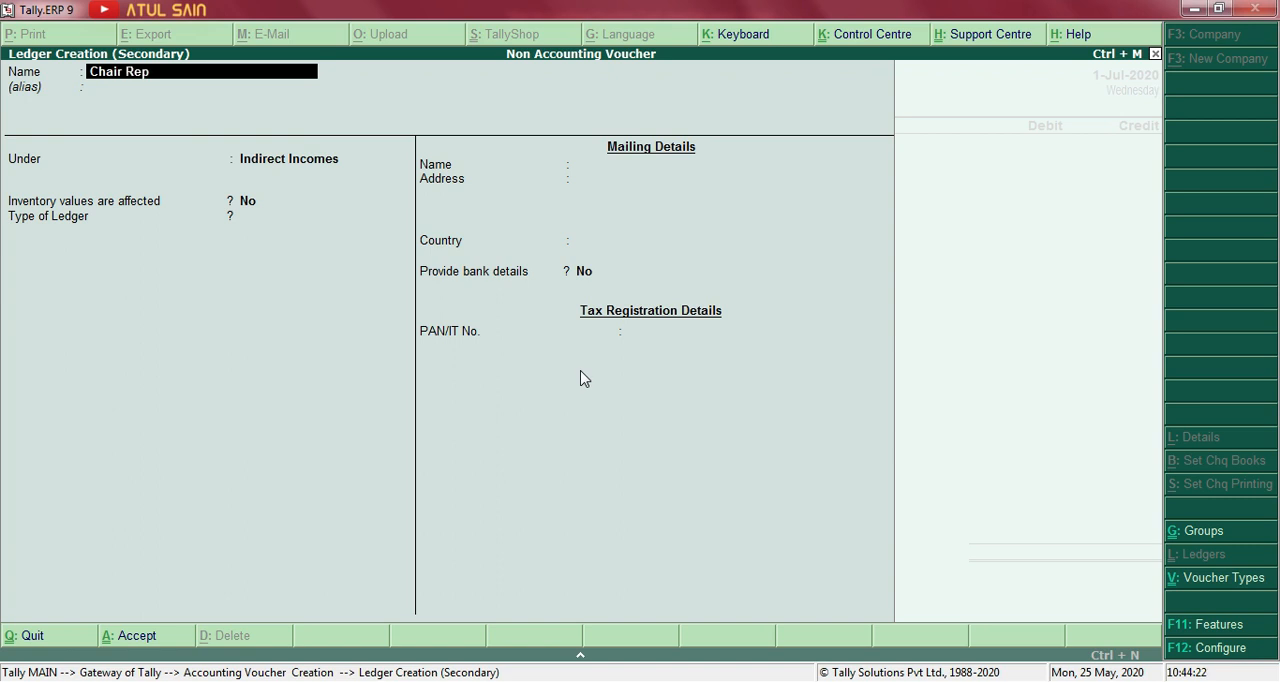
pyautogui.press('Return')
pyautogui.press('Return')
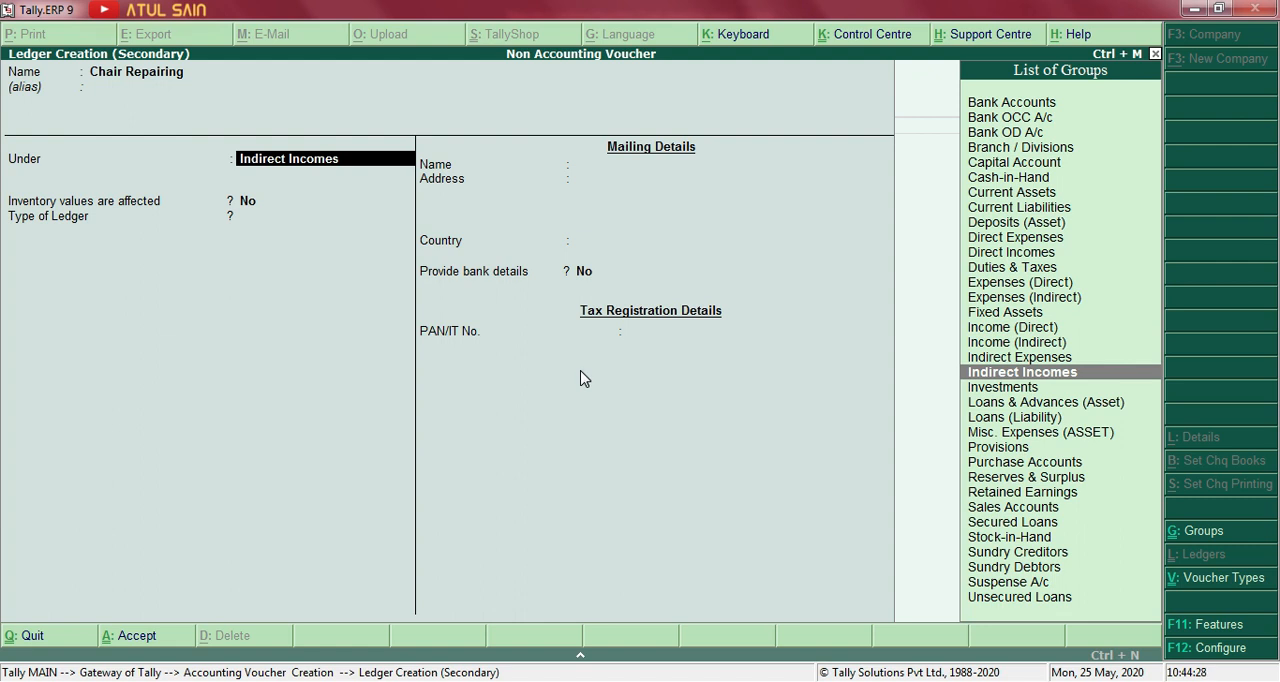
pyautogui.press('Up')
pyautogui.press('Return')
pyautogui.hotkey('ctrl', 'a')
# Check the amount in item 4 of the Word document, and in Tally debit Chair Repairing 5000 and credit Cash.
pyautogui.hotkey('alt', 'Tab')
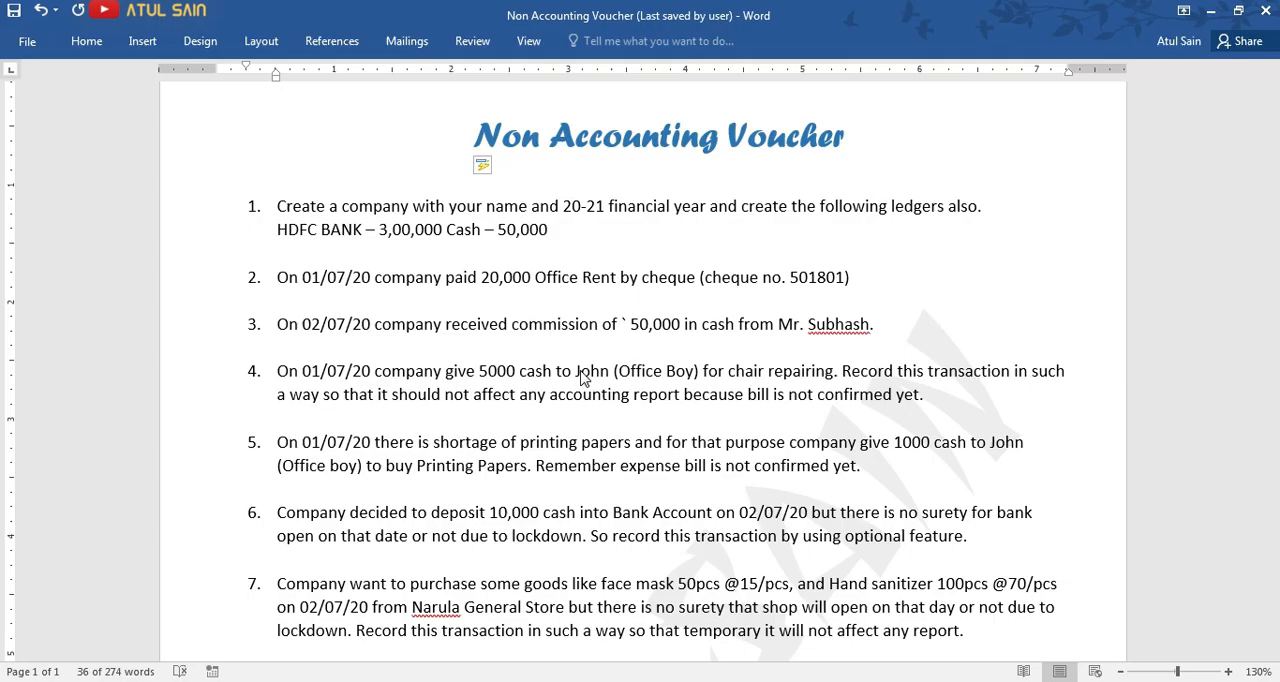
pyautogui.hotkey('alt', 'Tab')
pyautogui.write('5000')
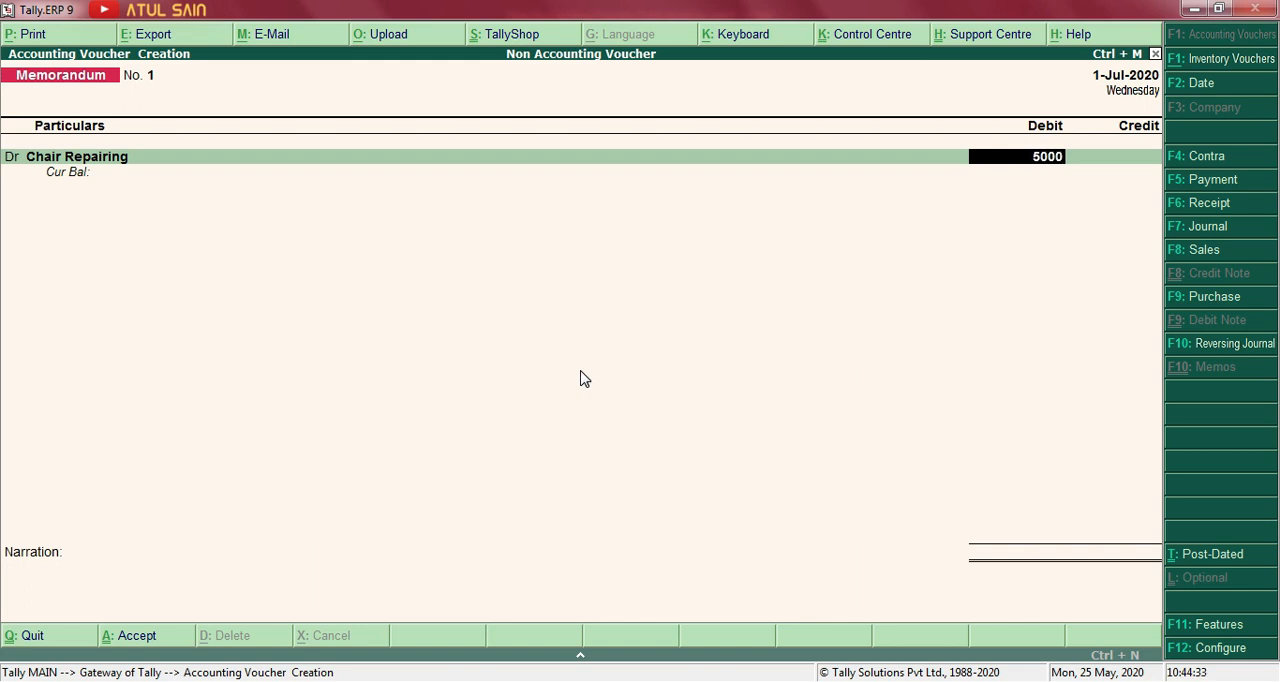
pyautogui.press('Return')
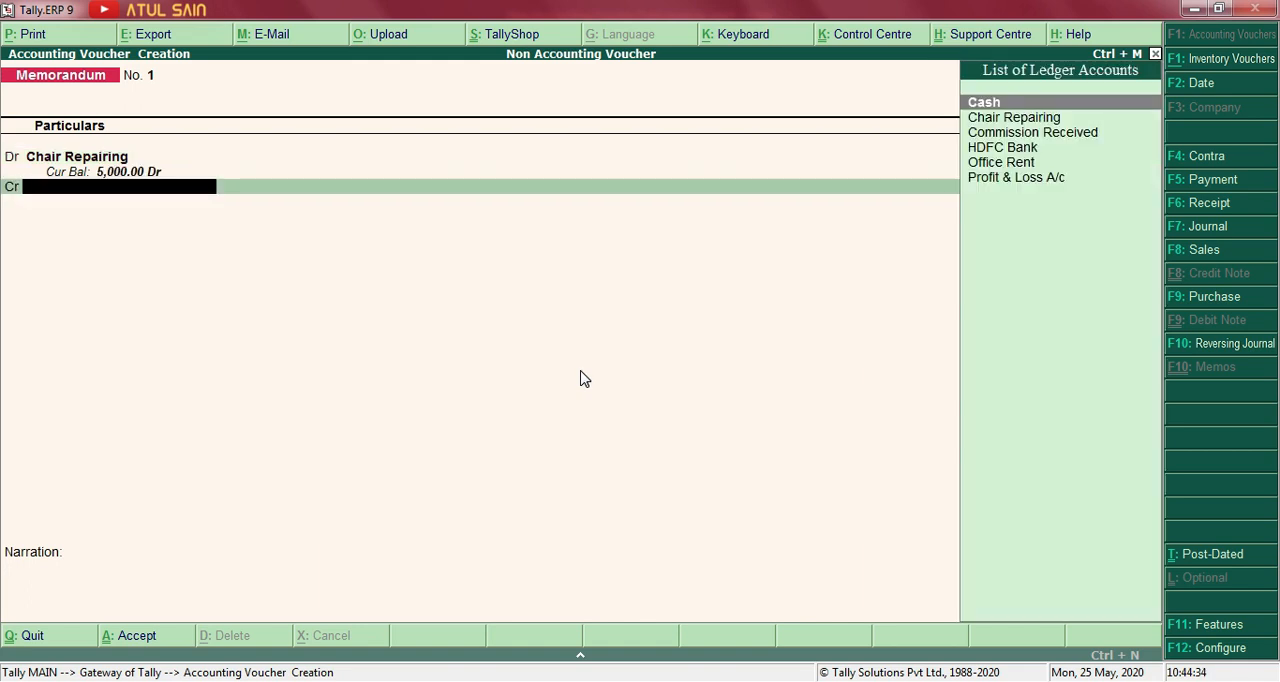
pyautogui.press('Return')
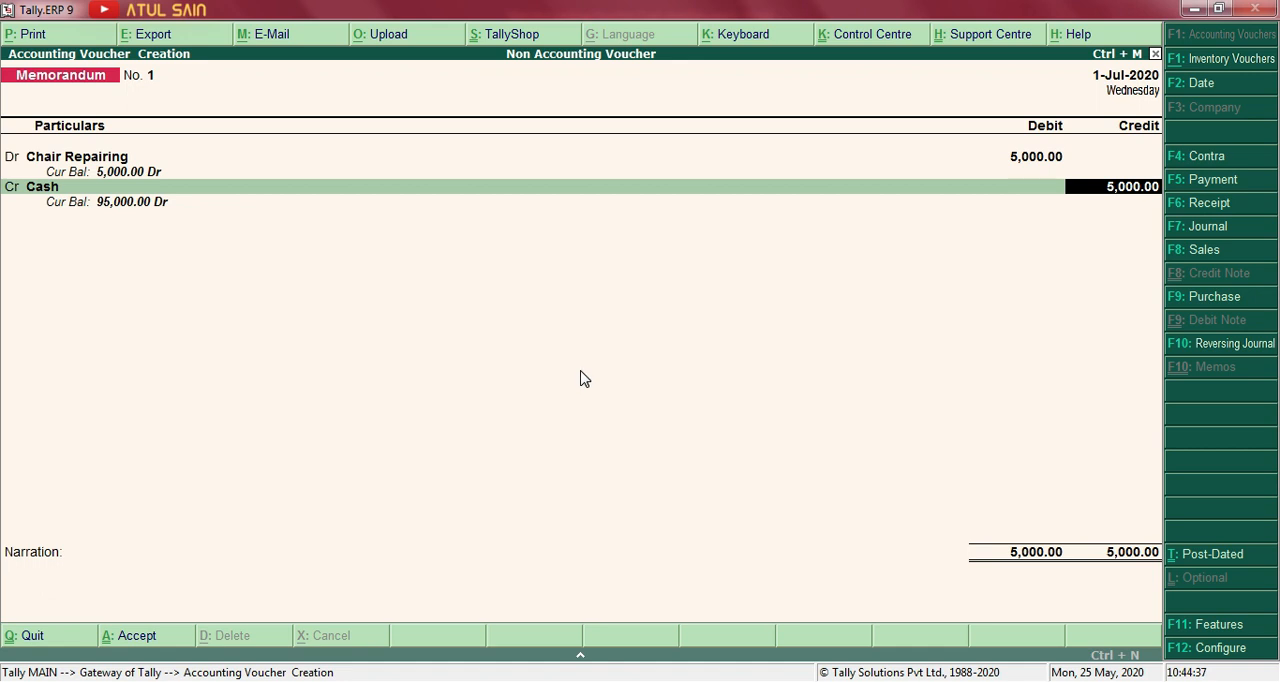
# Add a narration that the amount was given to the office boy, named in it, for chair repairing, and save the Memorandum voucher.
pyautogui.press('Return')
pyautogui.write('Being amount given to John for')
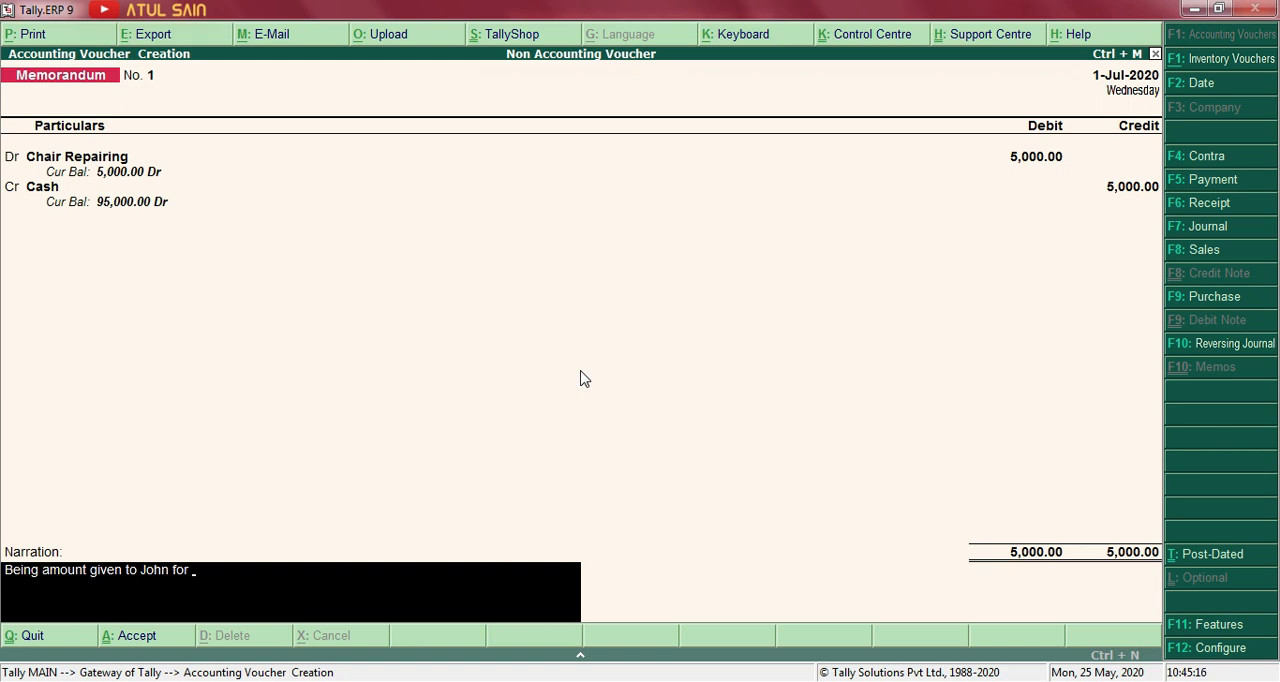
pyautogui.write('chair repairing.')
pyautogui.press('Return')
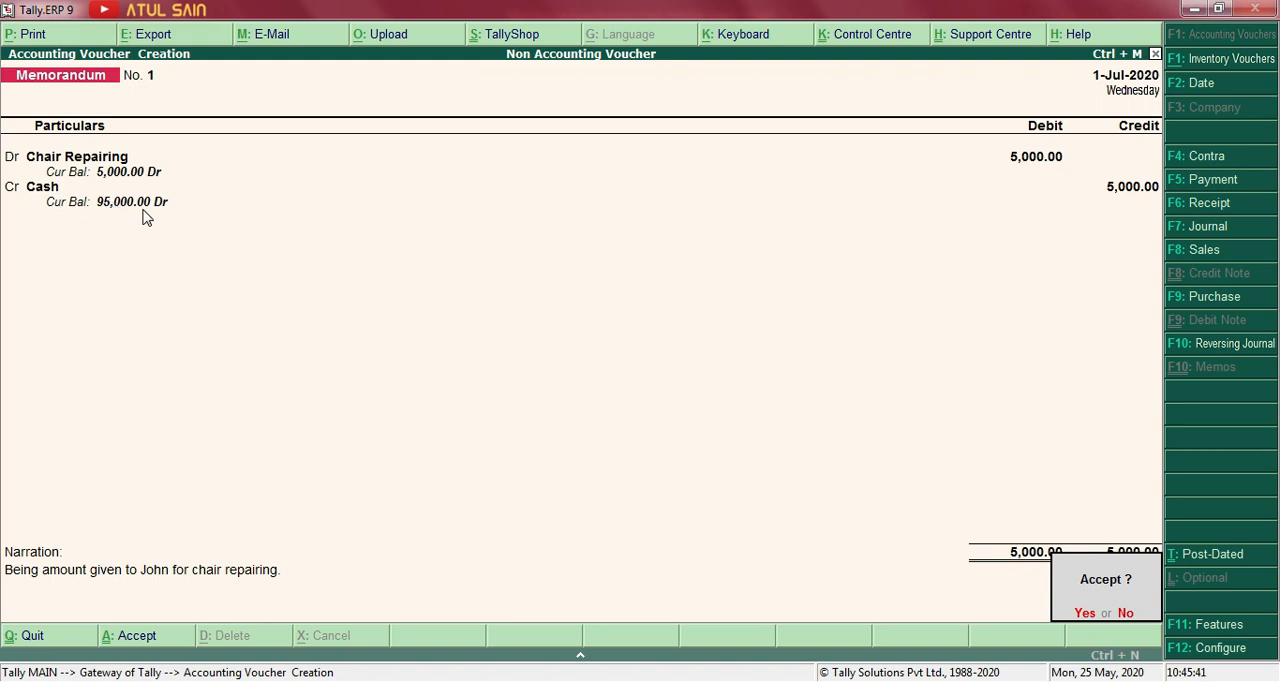
pyautogui.press('y')
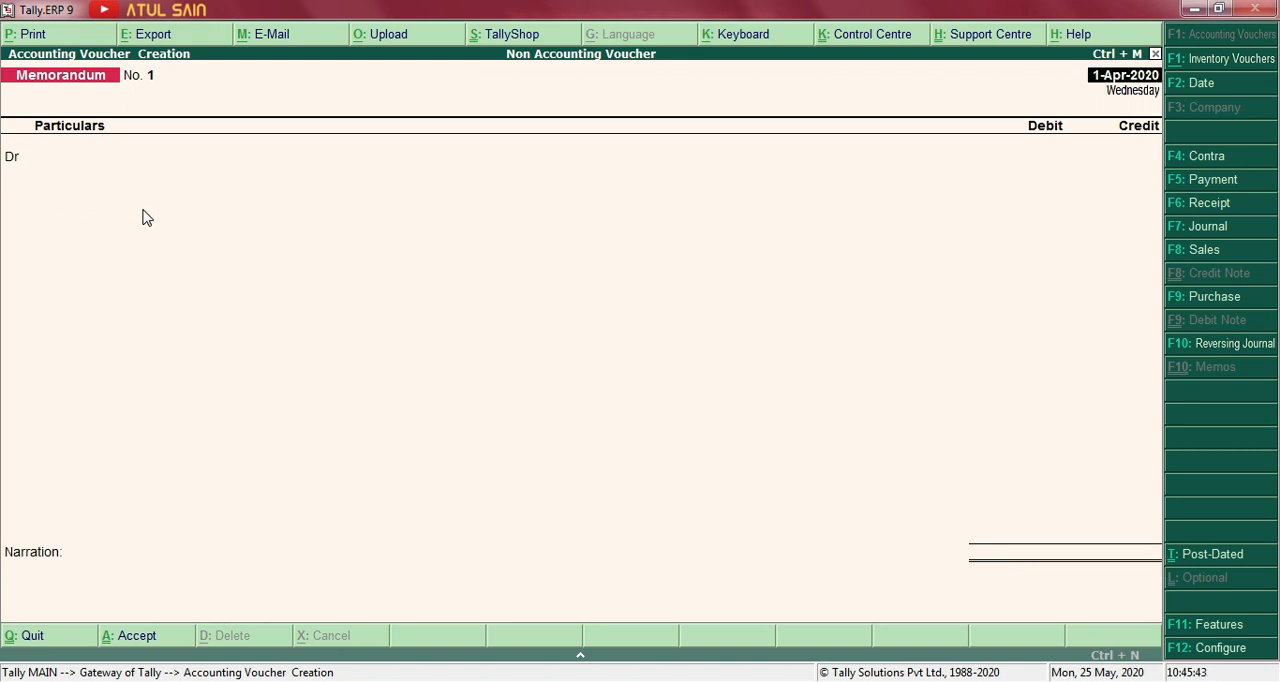
# Leave voucher entry and examine the Chair Repairing line in the detailed Profit & Loss A/c report.
pyautogui.press('Escape')
pyautogui.press('Return')
pyautogui.press('Down')
pyautogui.press('Down')
pyautogui.press('Down')
pyautogui.press('Down')
pyautogui.press('Down')
pyautogui.press('Return')
pyautogui.hotkey('alt', 'F1')
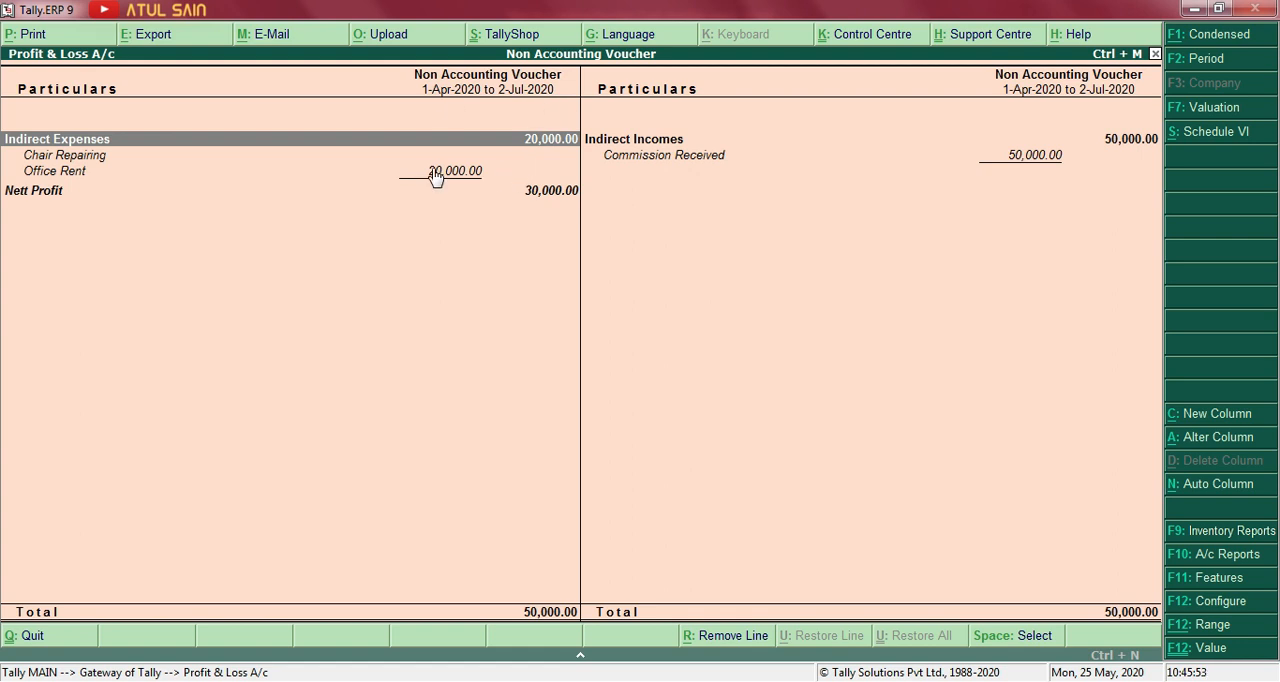
pyautogui.press('Down')
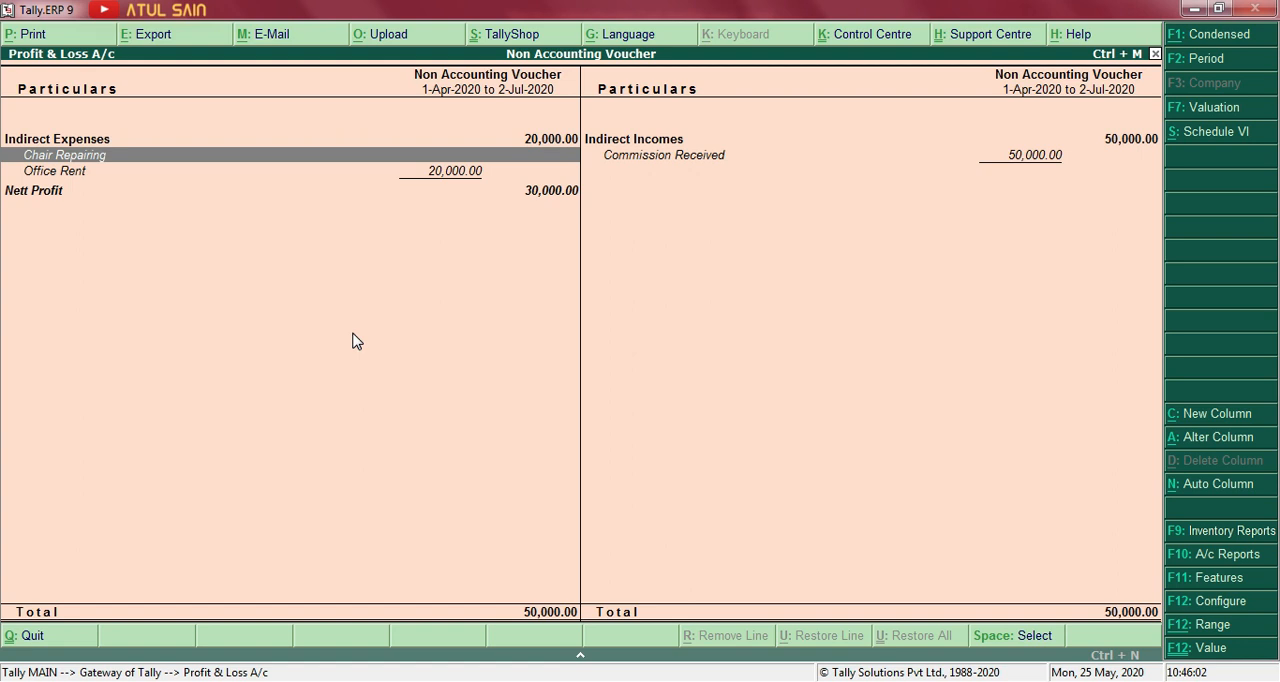
# Examine the detailed Balance Sheet and drill down from Cash-in-Hand to the Cash ledger's monthly summary, then return to the Gateway of Tally.
pyautogui.press('Escape')
pyautogui.press('Up')
pyautogui.press('Return')
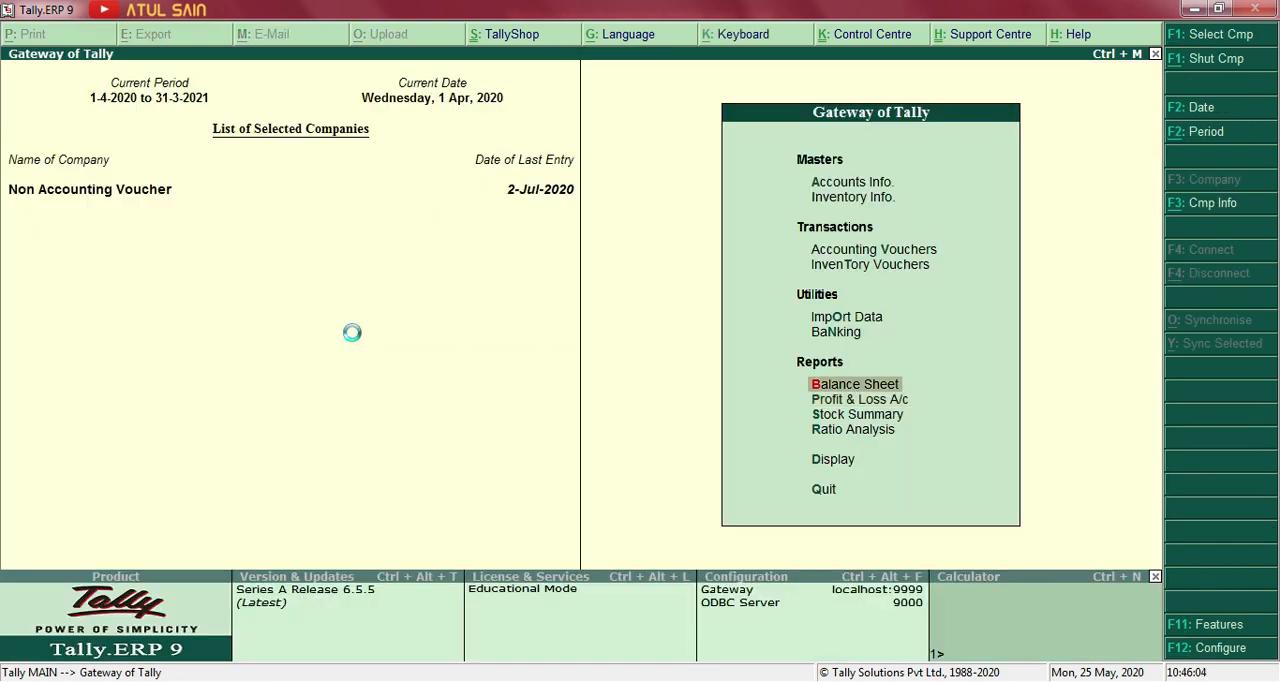
pyautogui.hotkey('alt', 'F1')
pyautogui.press('Right')
pyautogui.press('Down')
pyautogui.press('Down')
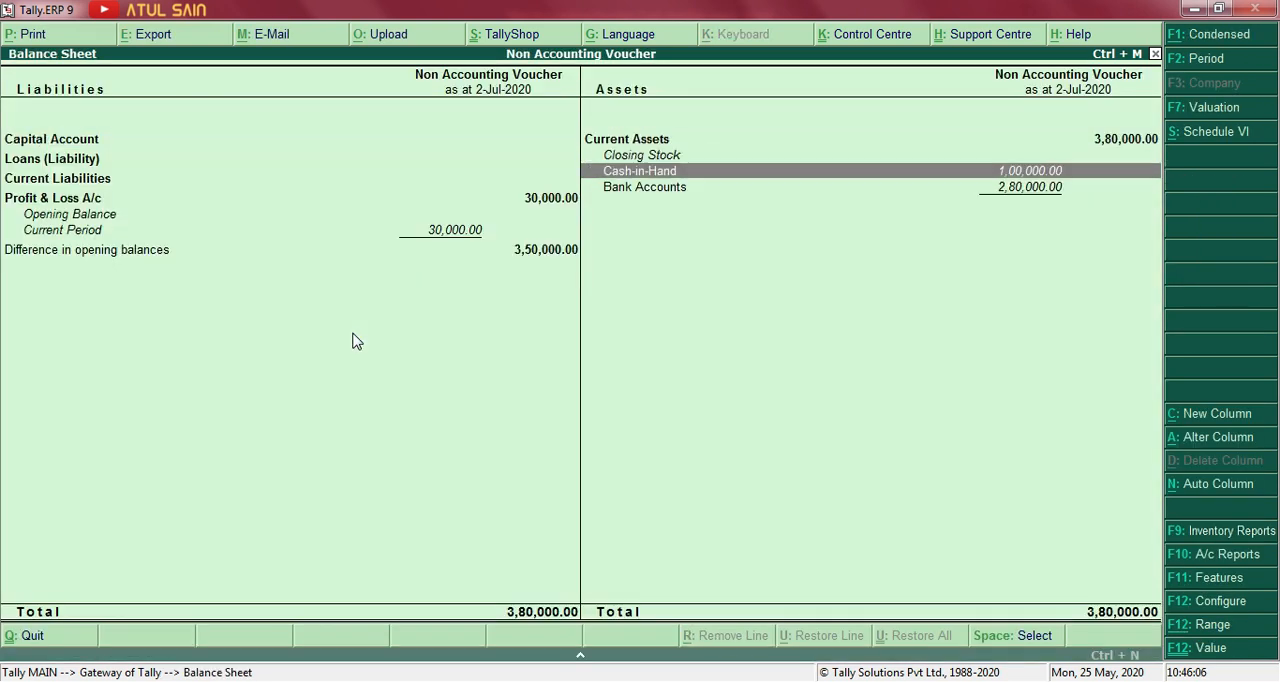
pyautogui.press('Return')
pyautogui.press('Return')
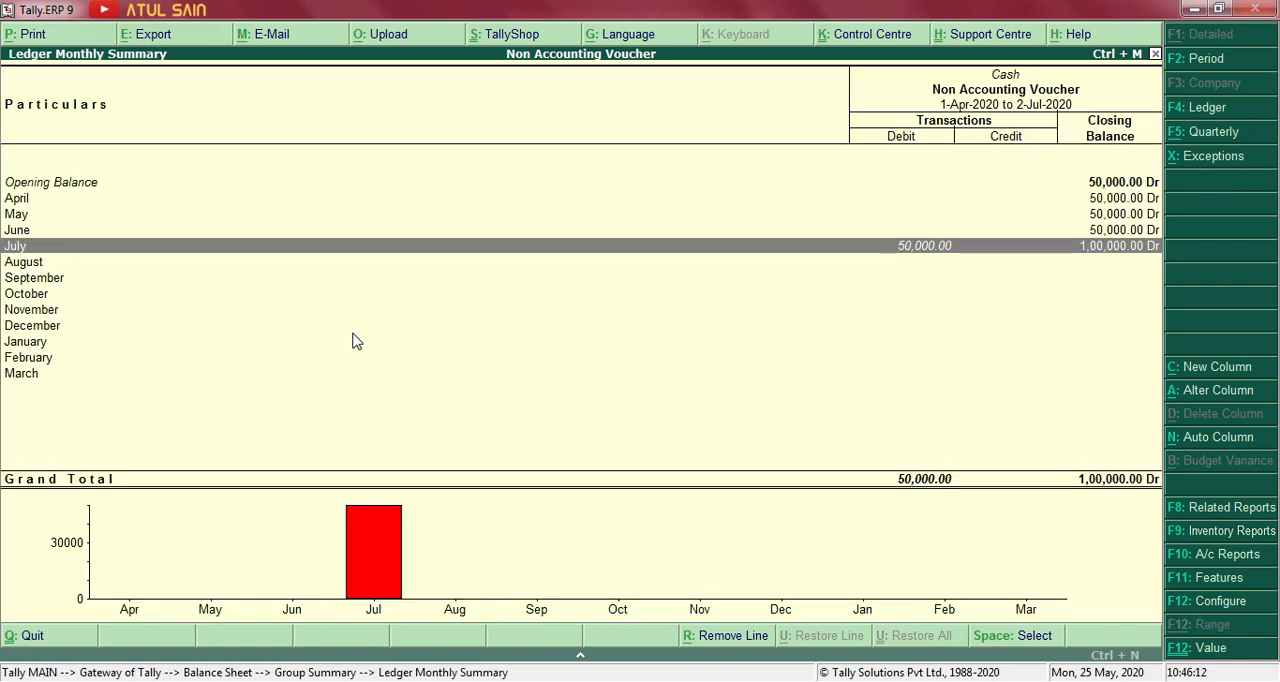
pyautogui.press('Escape')
pyautogui.press('Escape')
pyautogui.press('Escape')
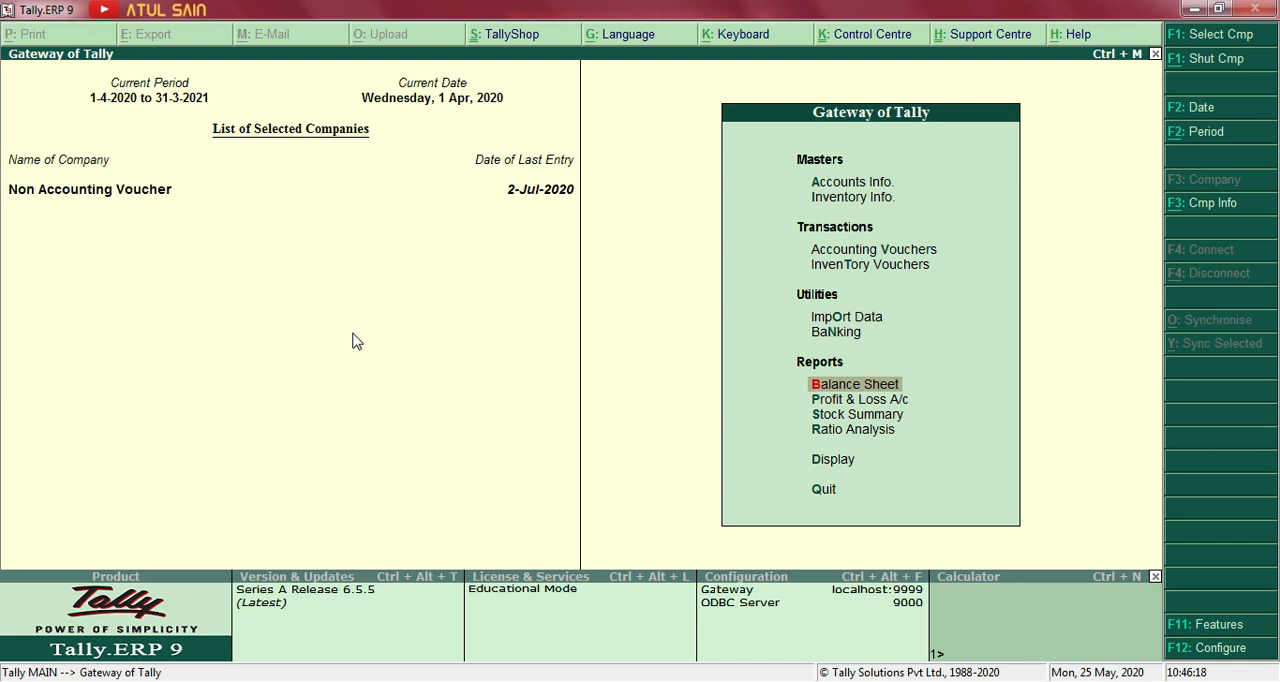
# Display the Day Book for 1-Apr-2020 to 2-Jul-2020, examine the Chair Repairing memorandum entry, and return to the Gateway of Tally.
pyautogui.press('Down')
pyautogui.press('Down')
pyautogui.press('Down')
pyautogui.press('Down')
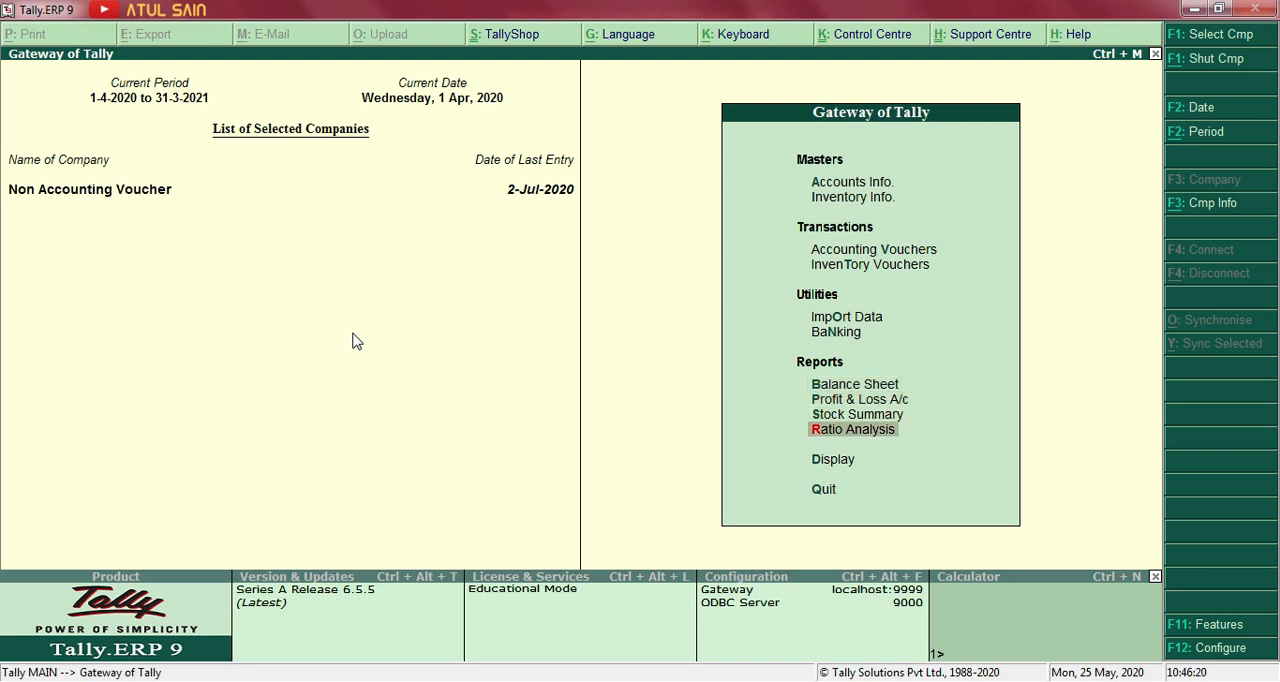
pyautogui.press('Return')
pyautogui.press('Down')
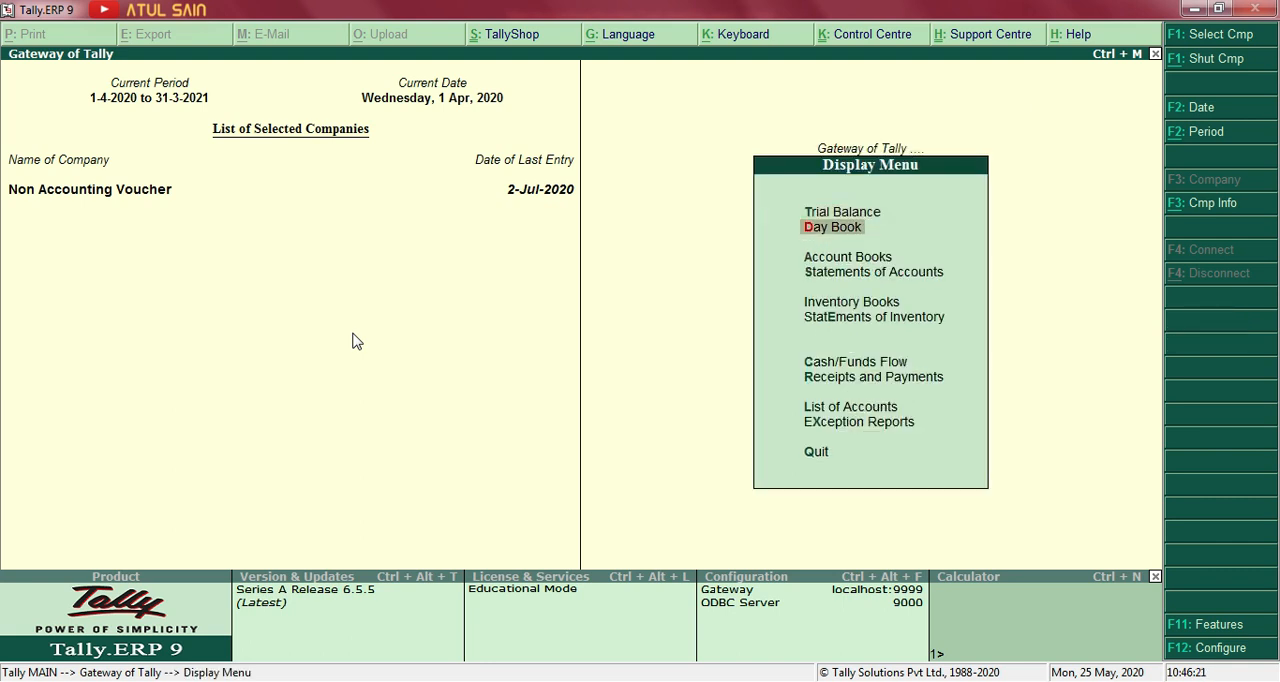
pyautogui.press('Return')
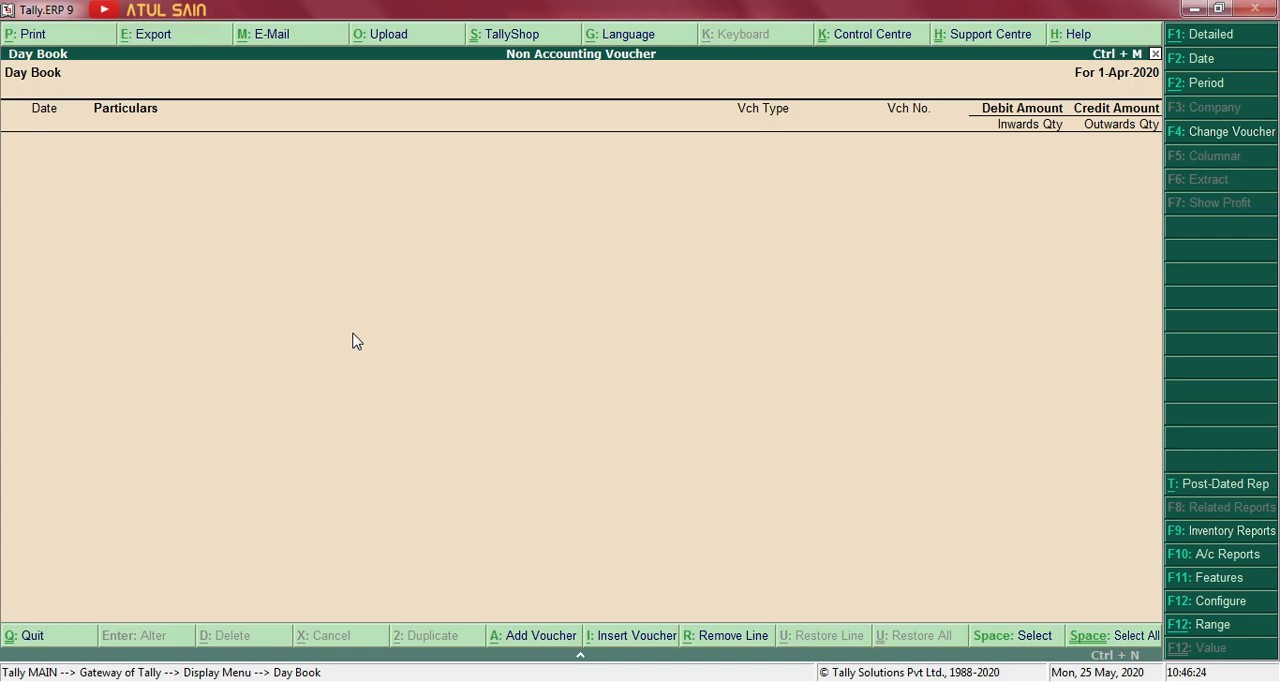
pyautogui.hotkey('alt', 'F2')
pyautogui.press('Return')
pyautogui.write('2-7-2020')
pyautogui.press('Return')
pyautogui.press('Down')
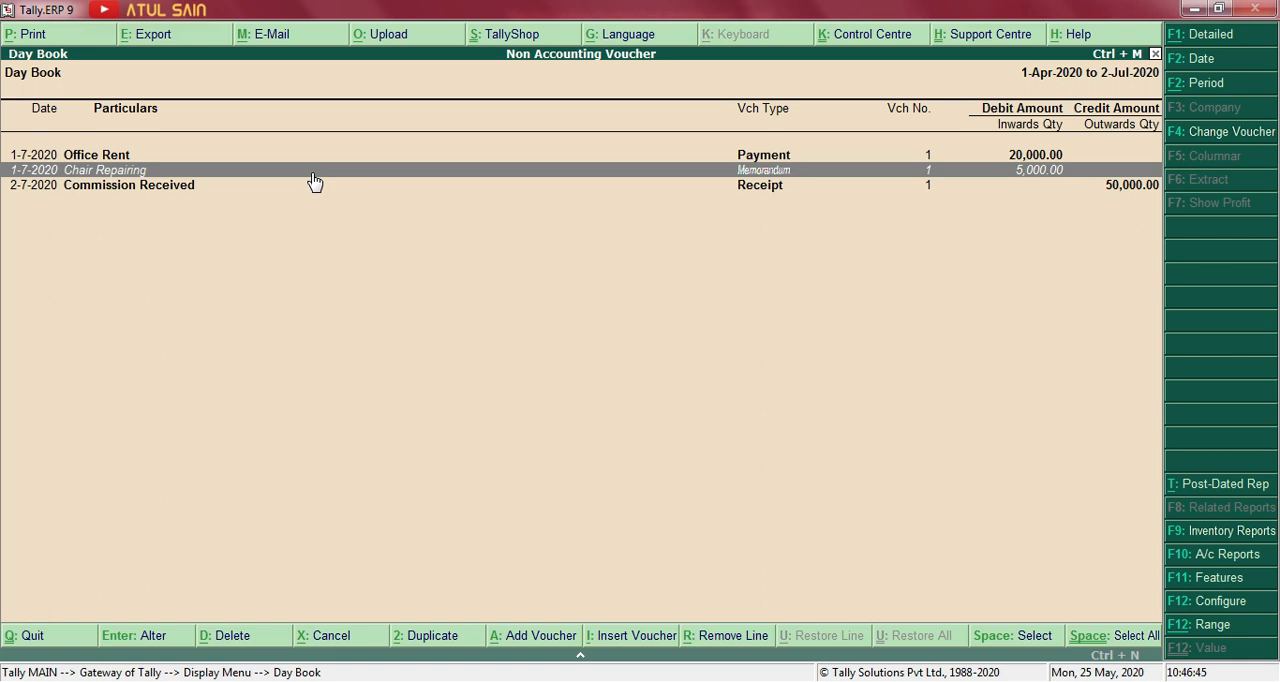
pyautogui.press('Escape')
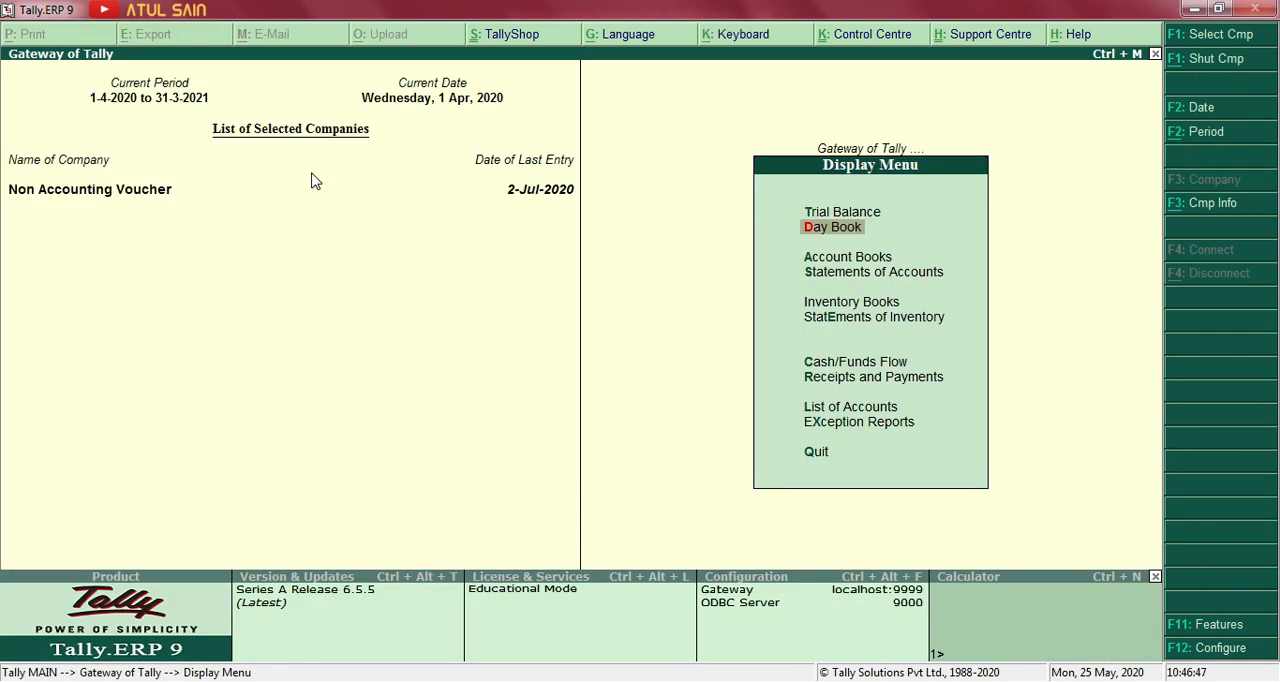
pyautogui.press('Escape')
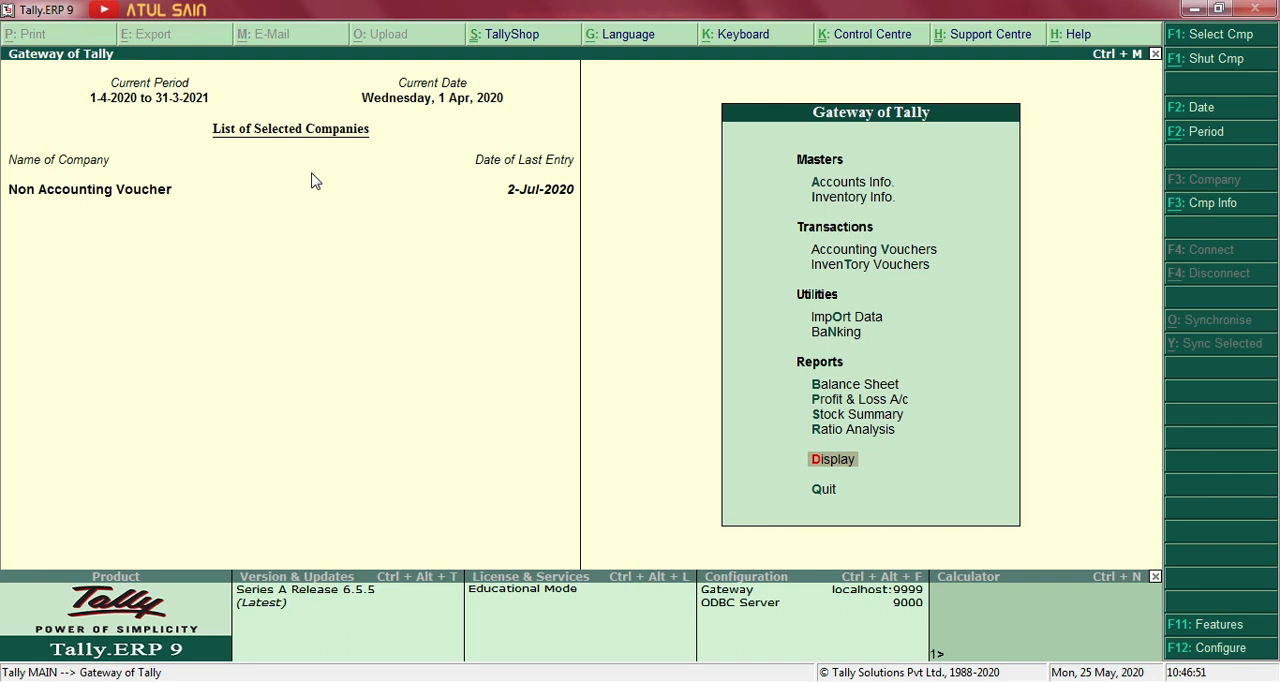
# Open the Memorandum Vouchers register from the Exception Reports.
pyautogui.press('Return')
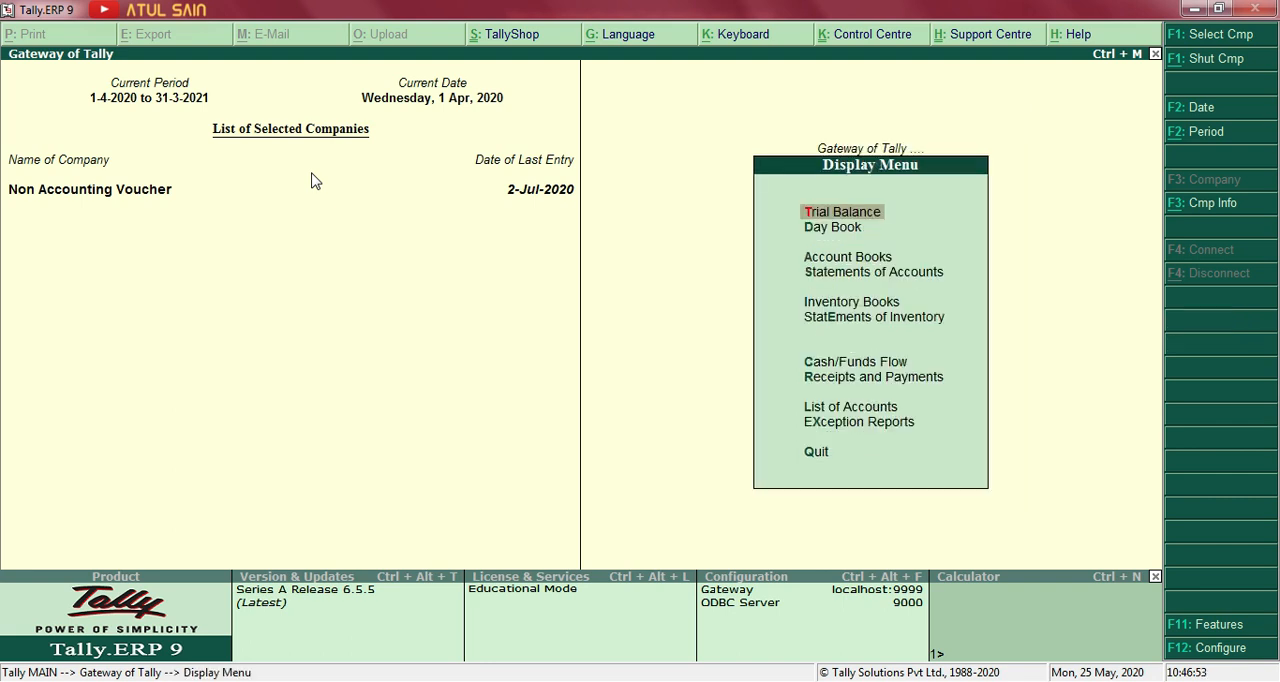
pyautogui.press('Up')
pyautogui.press('Up')
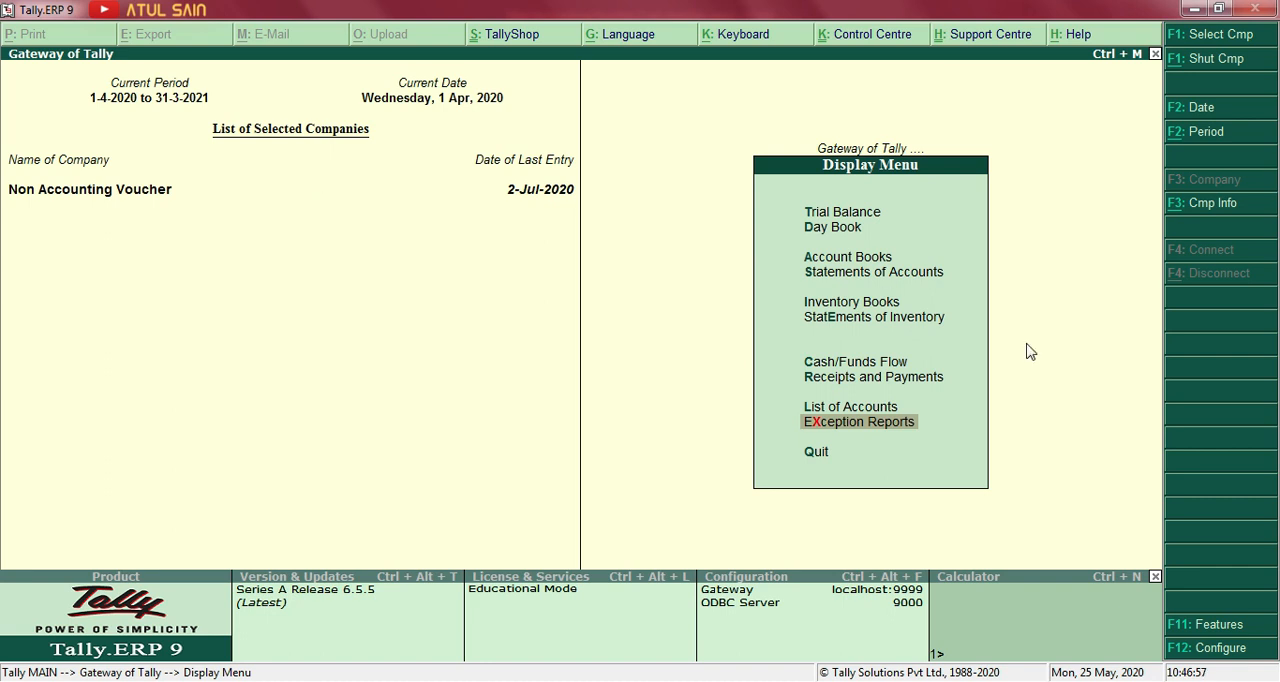
pyautogui.press('Return')
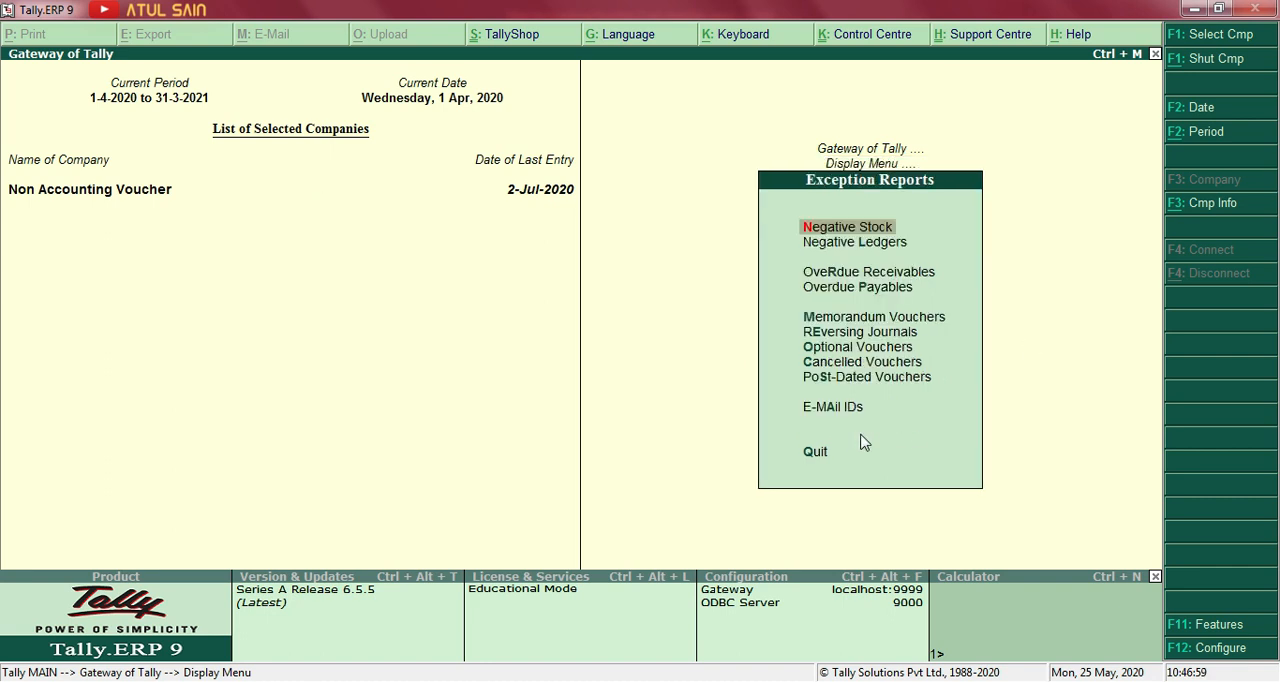
pyautogui.press('Down')
pyautogui.press('Down')
pyautogui.press('Down')
pyautogui.press('Down')
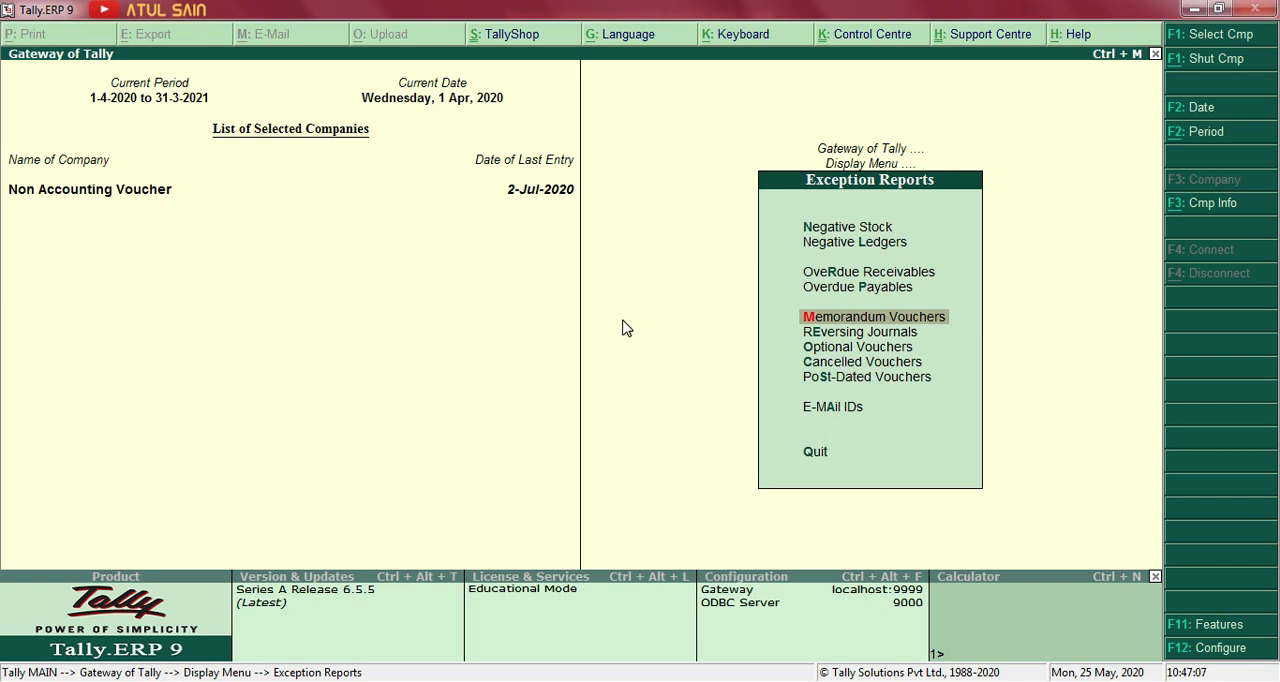
pyautogui.press('Return')
# Look through the months in the Memorandum Register and open July's list of memorandum vouchers.
pyautogui.press('Up')
pyautogui.press('Up')
pyautogui.press('Up')
pyautogui.press('Down')
pyautogui.press('Up')
pyautogui.press('Down')
pyautogui.press('Down')
pyautogui.press('Down')
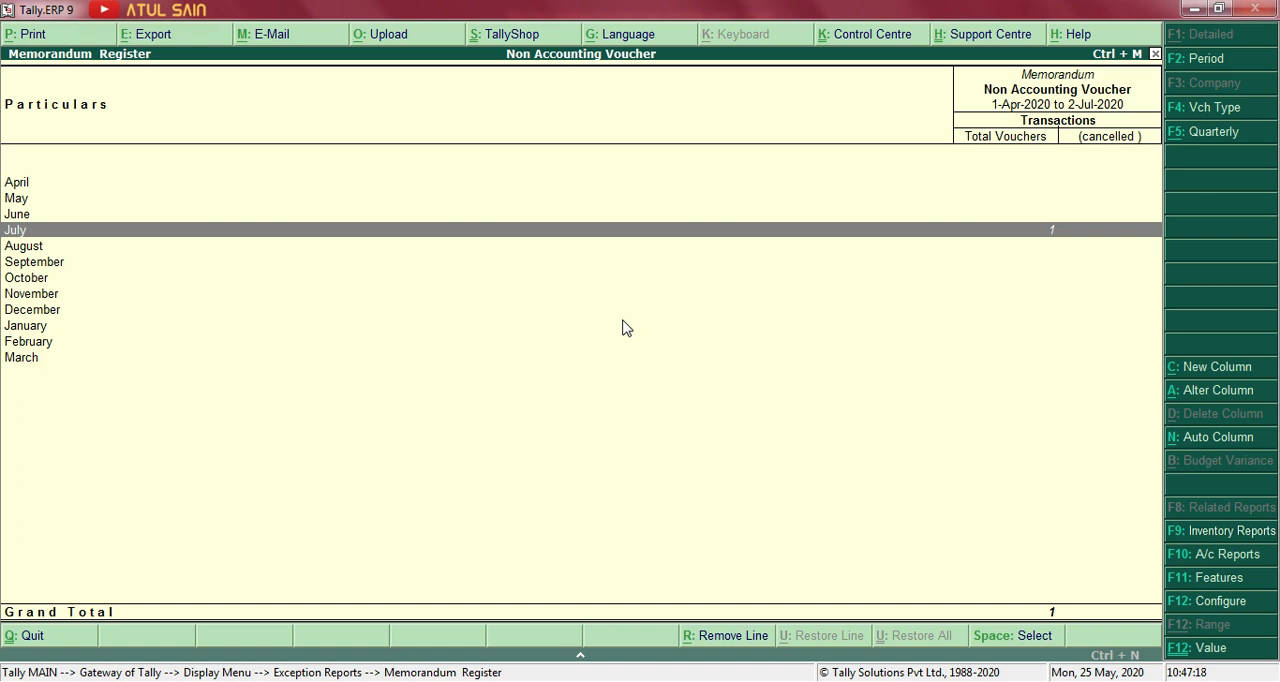
pyautogui.press('Down')
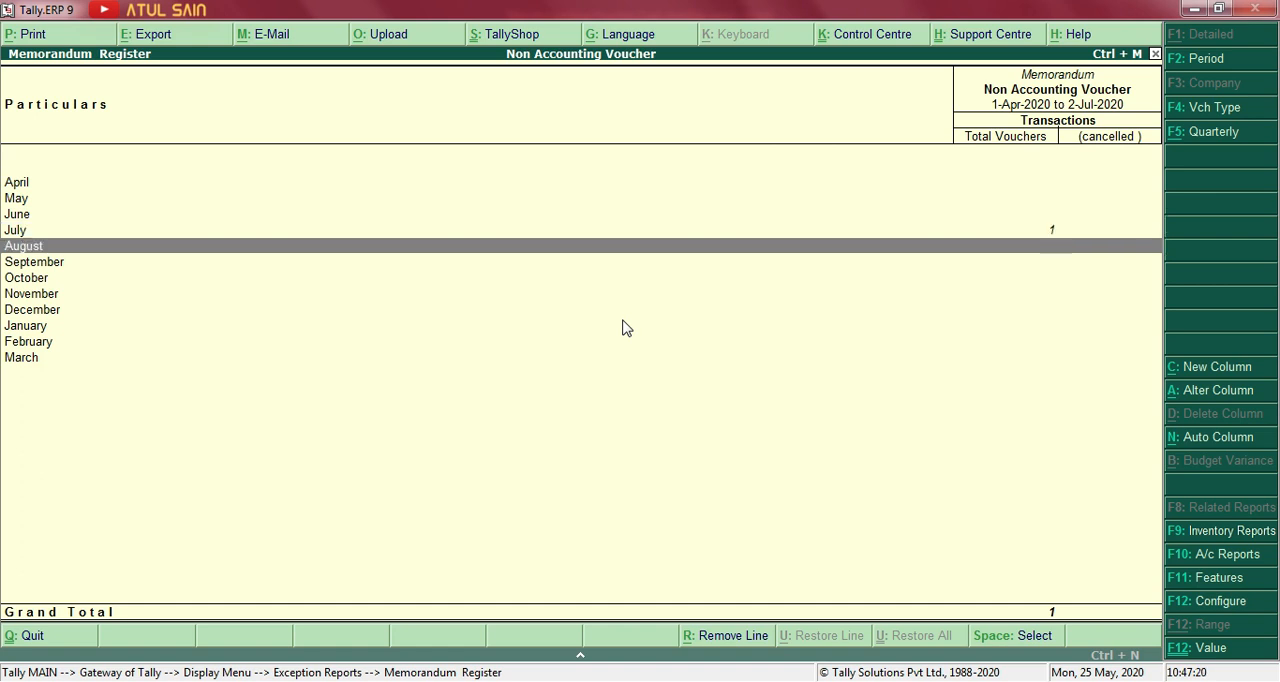
pyautogui.press('Down')
pyautogui.press('Down')
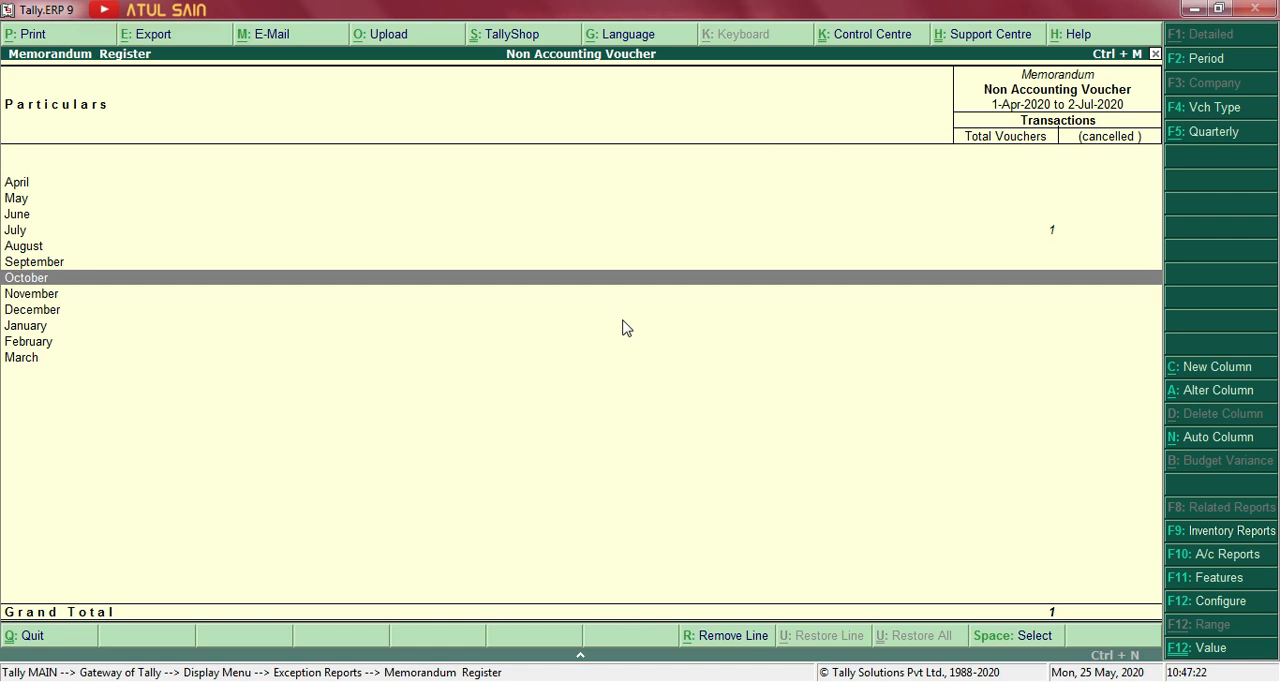
pyautogui.press('Up')
pyautogui.press('Up')
pyautogui.press('Up')
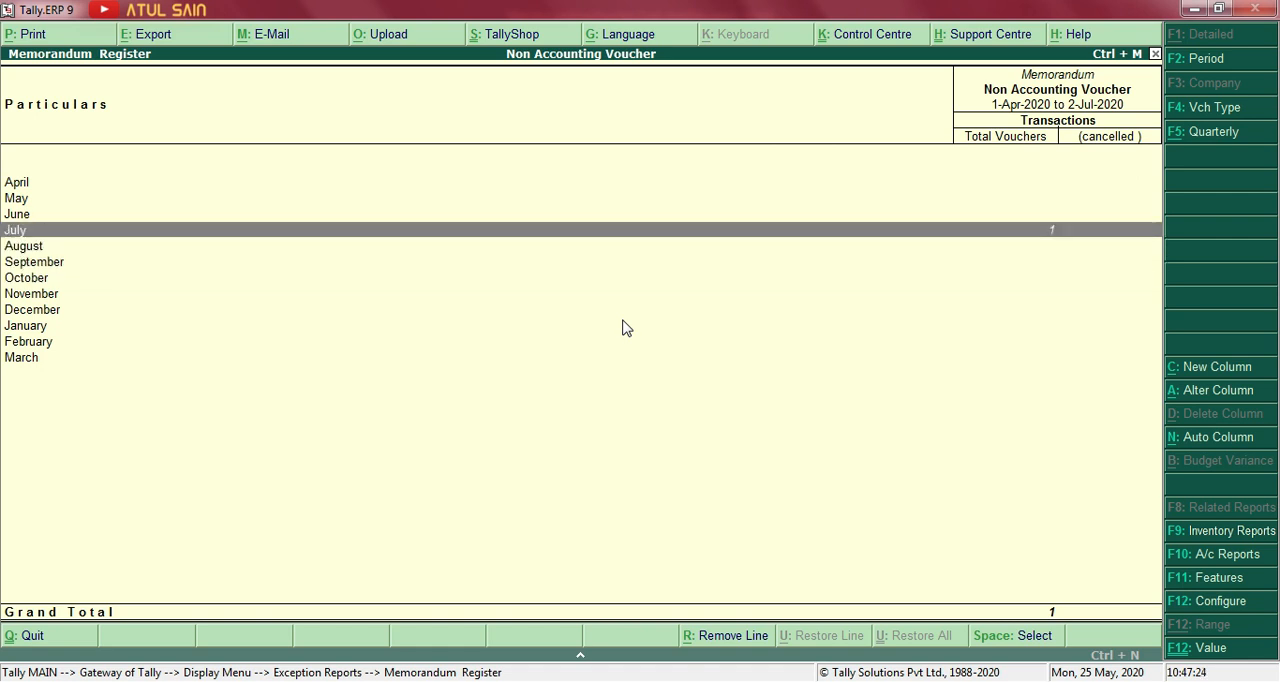
pyautogui.press('Return')
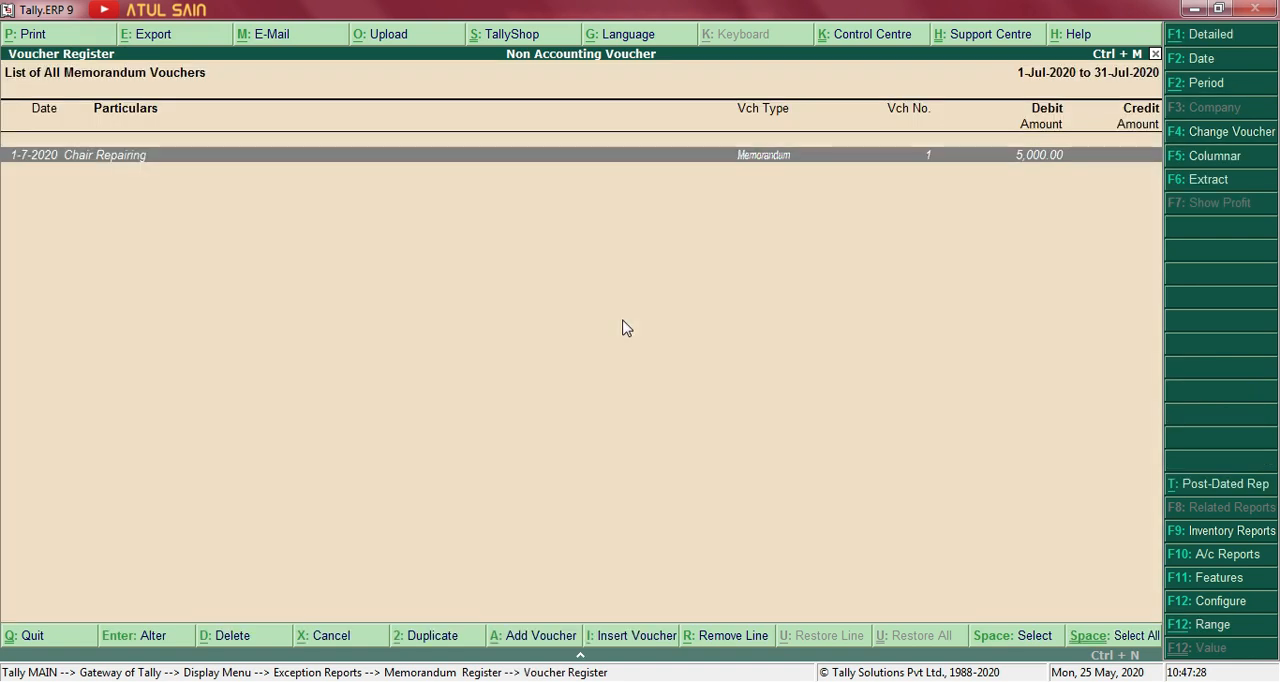
# Inspect the Chair Repairing memorandum voucher, close it without changes, and reopen it for alteration.
pyautogui.press('Return')
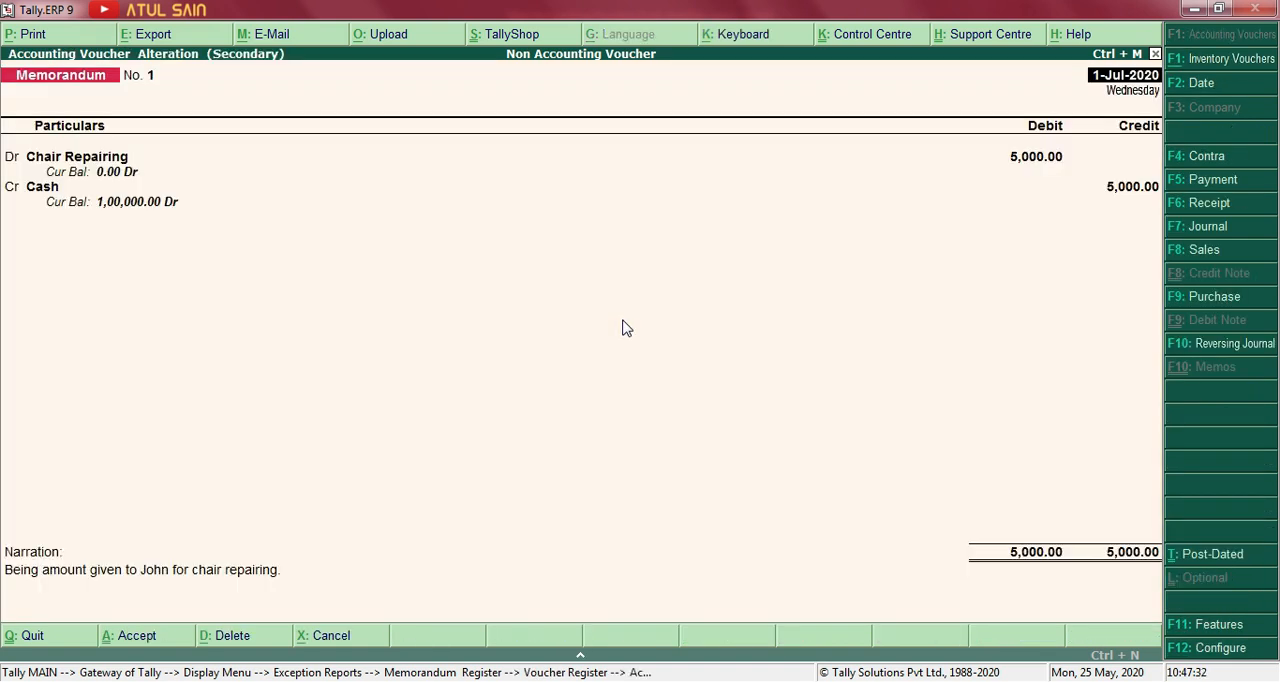
pyautogui.press('Escape')
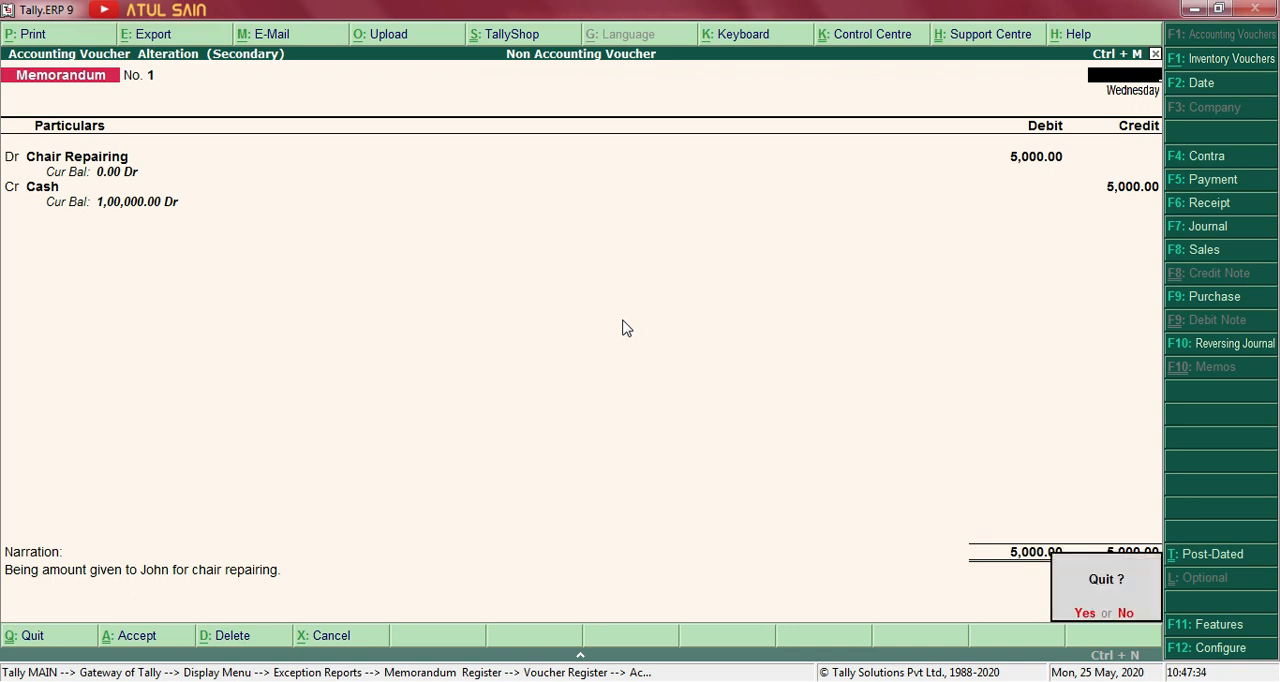
pyautogui.press('Return')
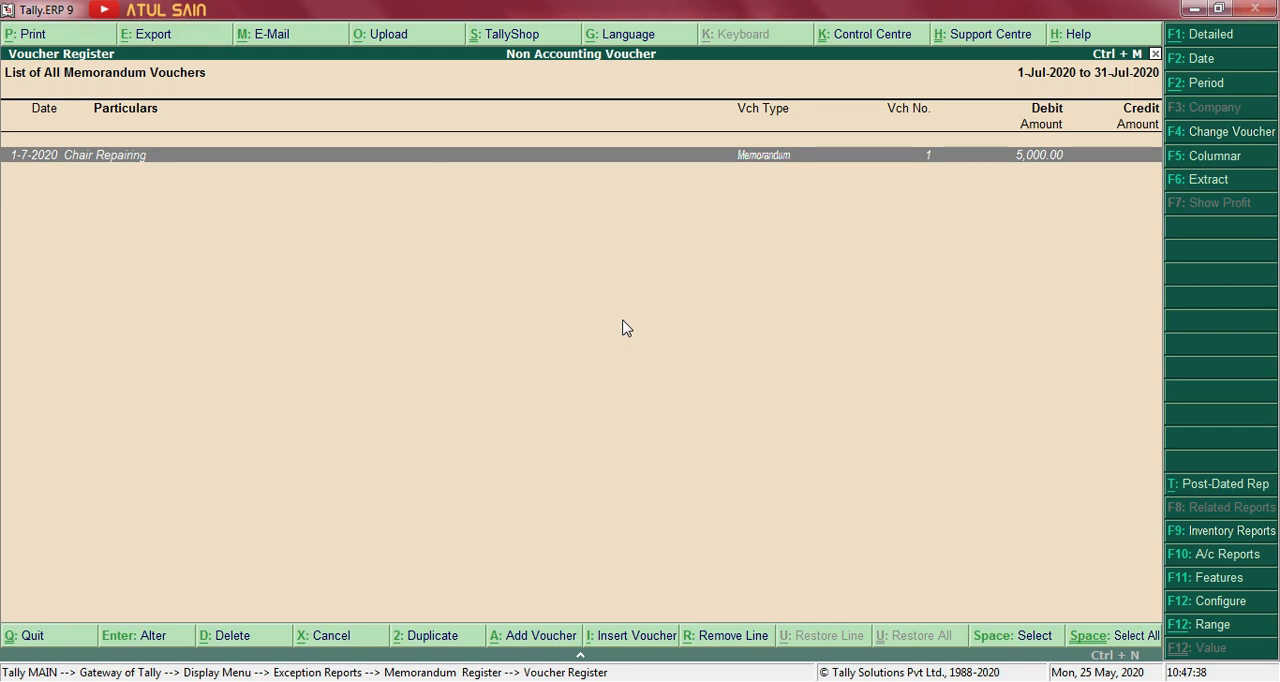
pyautogui.press('Return')
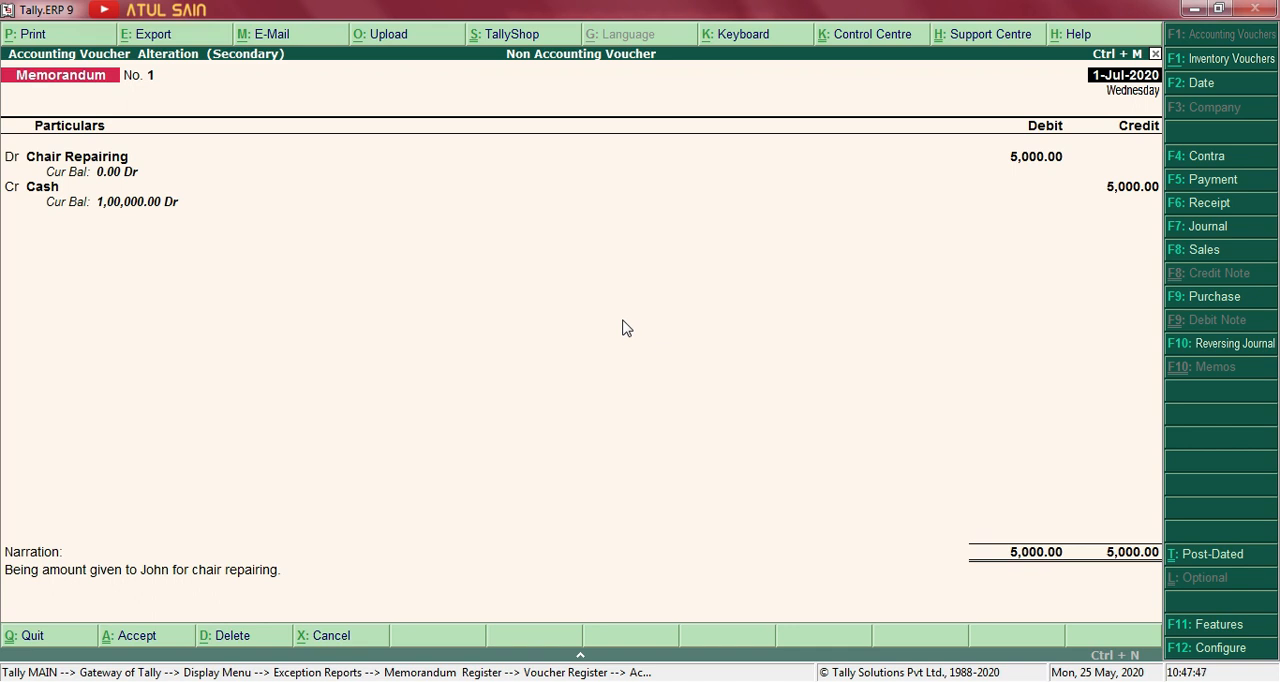
# Try converting the Chair Repairing memorandum voucher to a Payment voucher, discard the change and return to the Gateway of Tally.
pyautogui.press('F5')
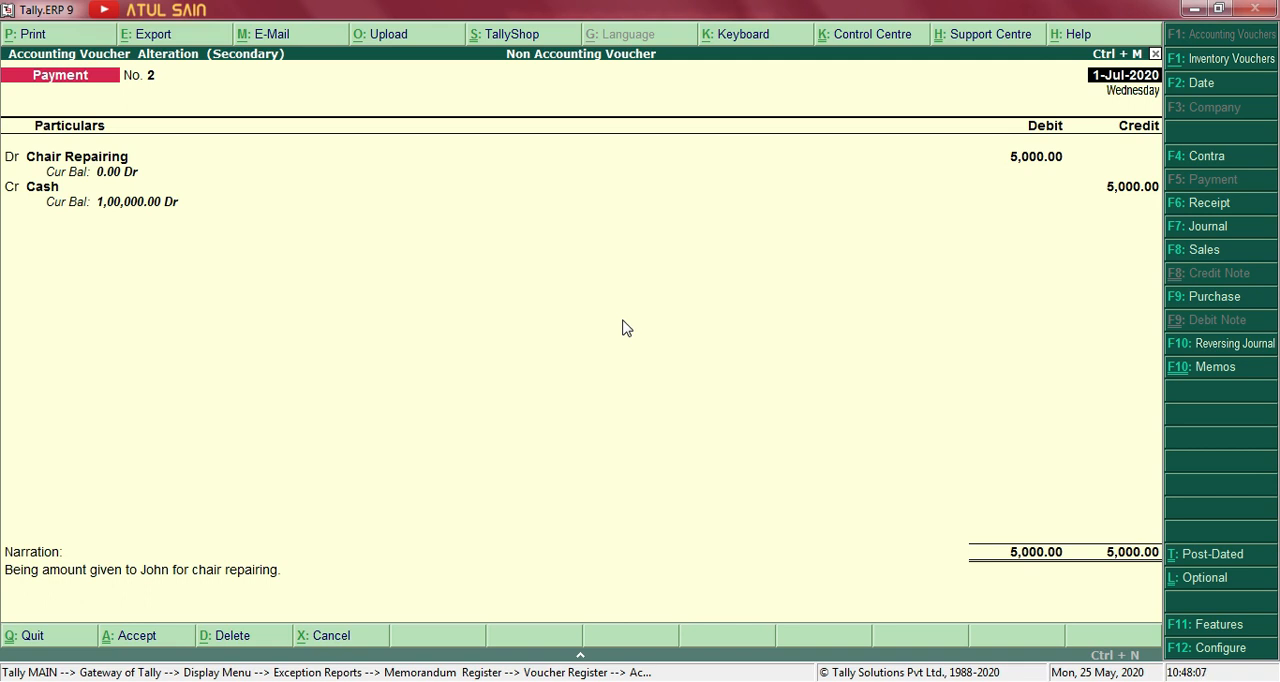
pyautogui.press('Escape')
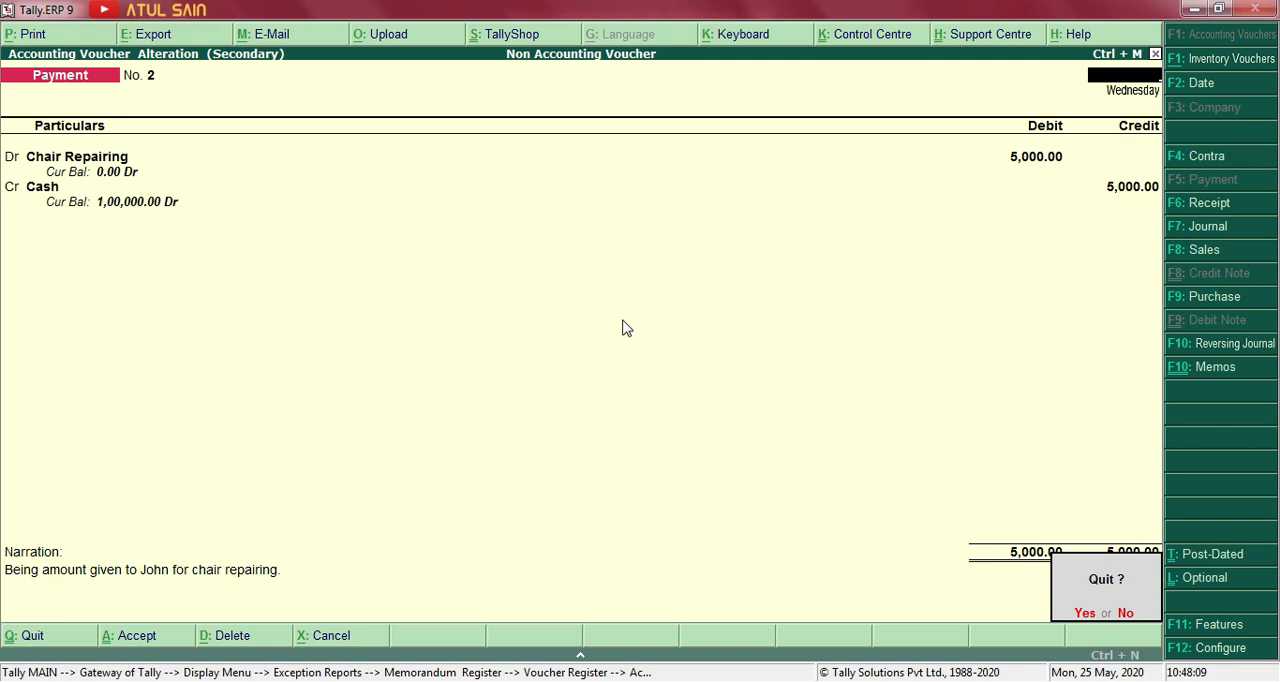
pyautogui.press('Return')
pyautogui.press('Escape')
pyautogui.press('Escape')
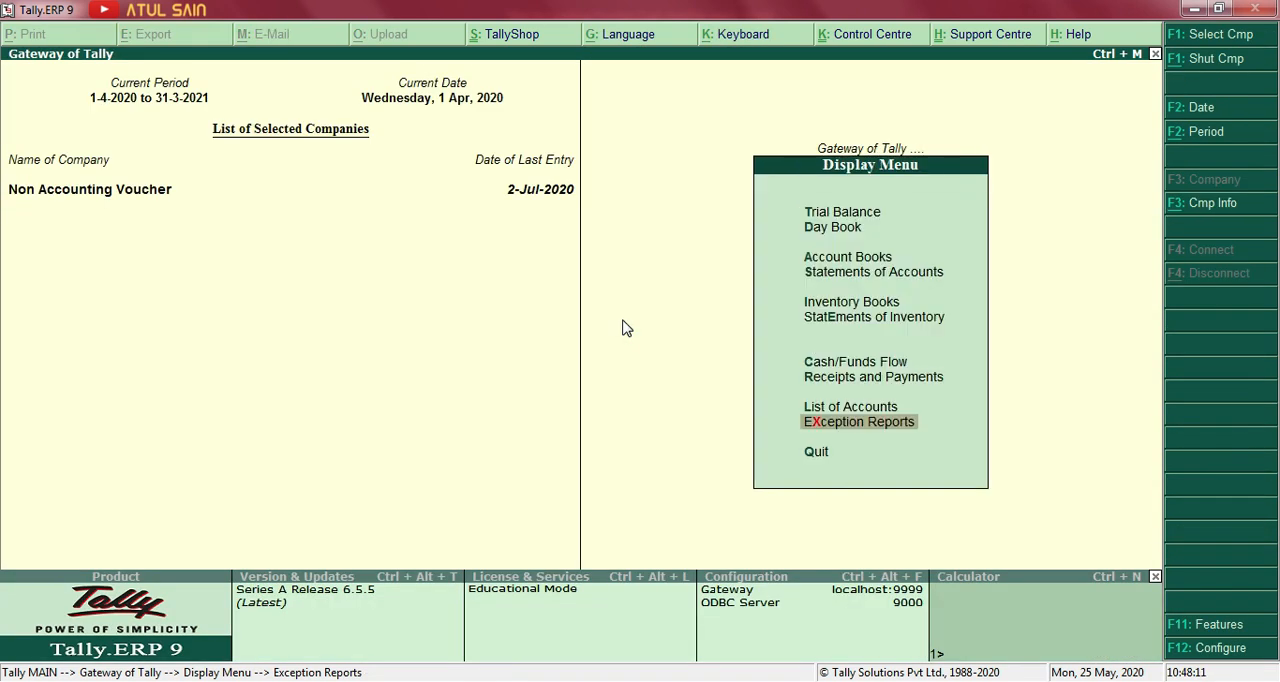
pyautogui.press('Escape')
pyautogui.press('Escape')
pyautogui.press('Escape')
# Switch to the Word exercise and highlight transaction 5, about cash given to buy printing papers.
pyautogui.hotkey('alt', 'Tab')
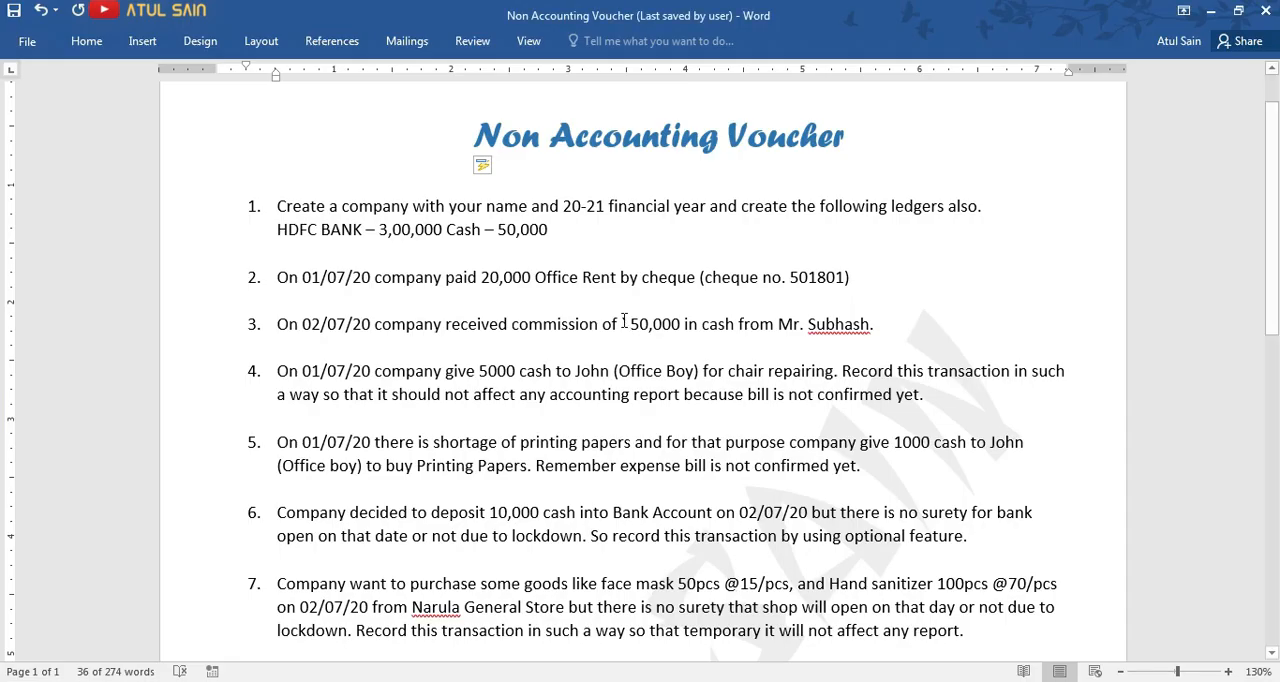
pyautogui.tripleClick(470, 390)
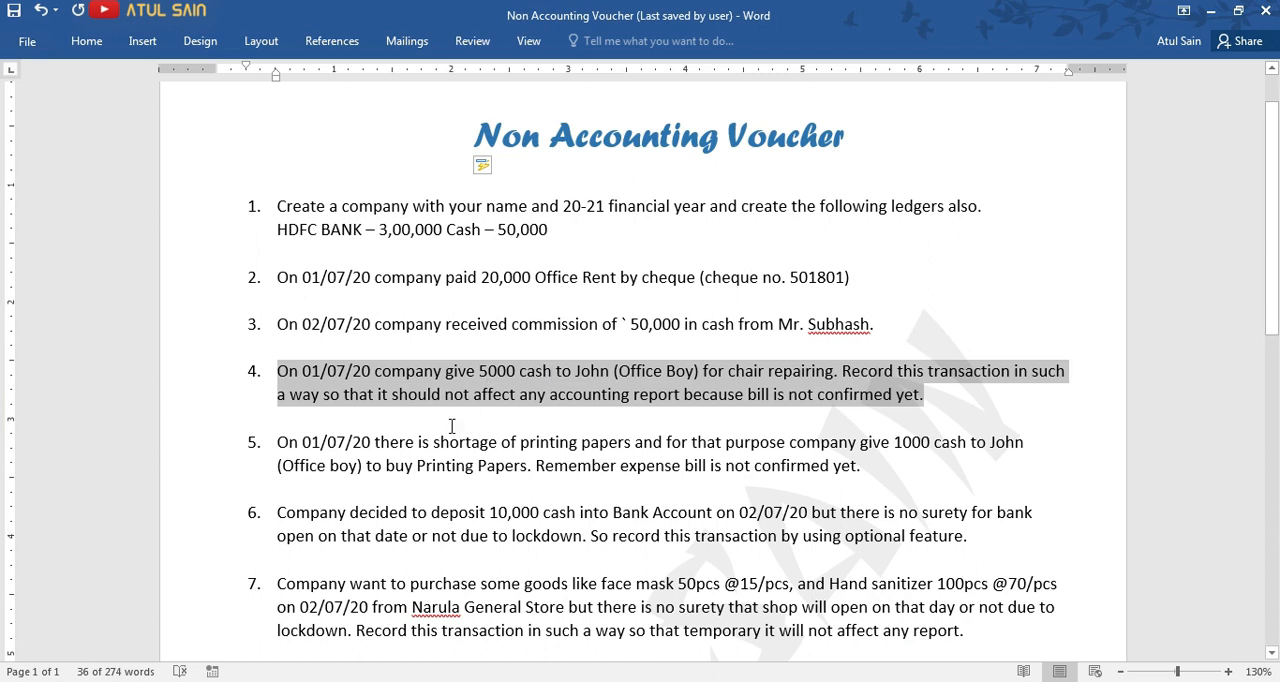
pyautogui.scroll(-1, 452, 426)
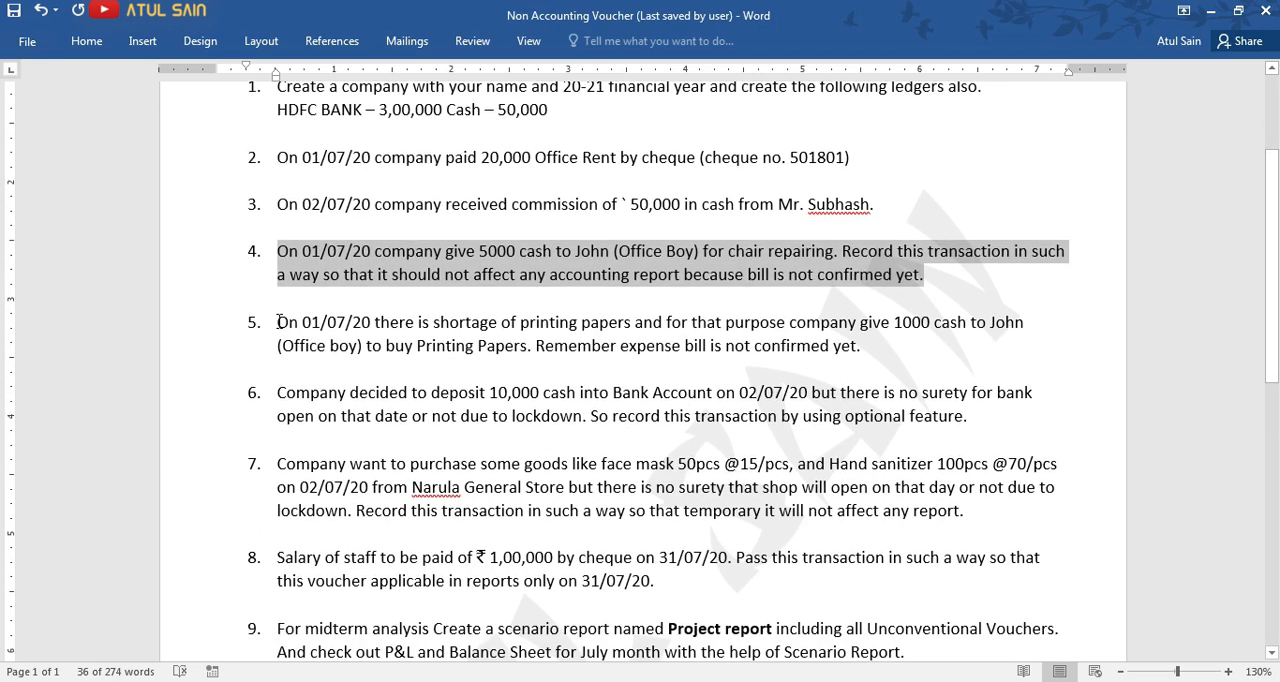
pyautogui.moveTo(279, 322); pyautogui.dragTo(862, 347)
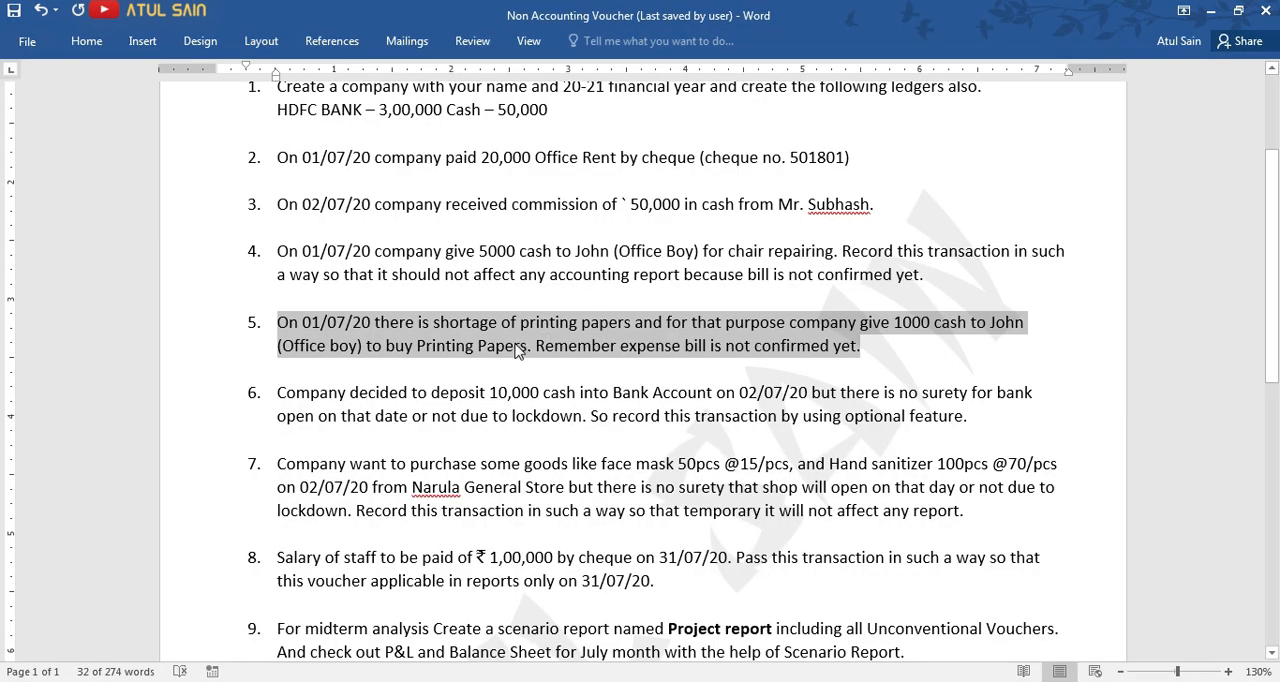
# Switch back to Tally and start a new memorandum voucher dated 1-Jul-2020.
pyautogui.hotkey('alt', 'Tab')
pyautogui.press('Down')
pyautogui.press('Down')
pyautogui.press('Return')
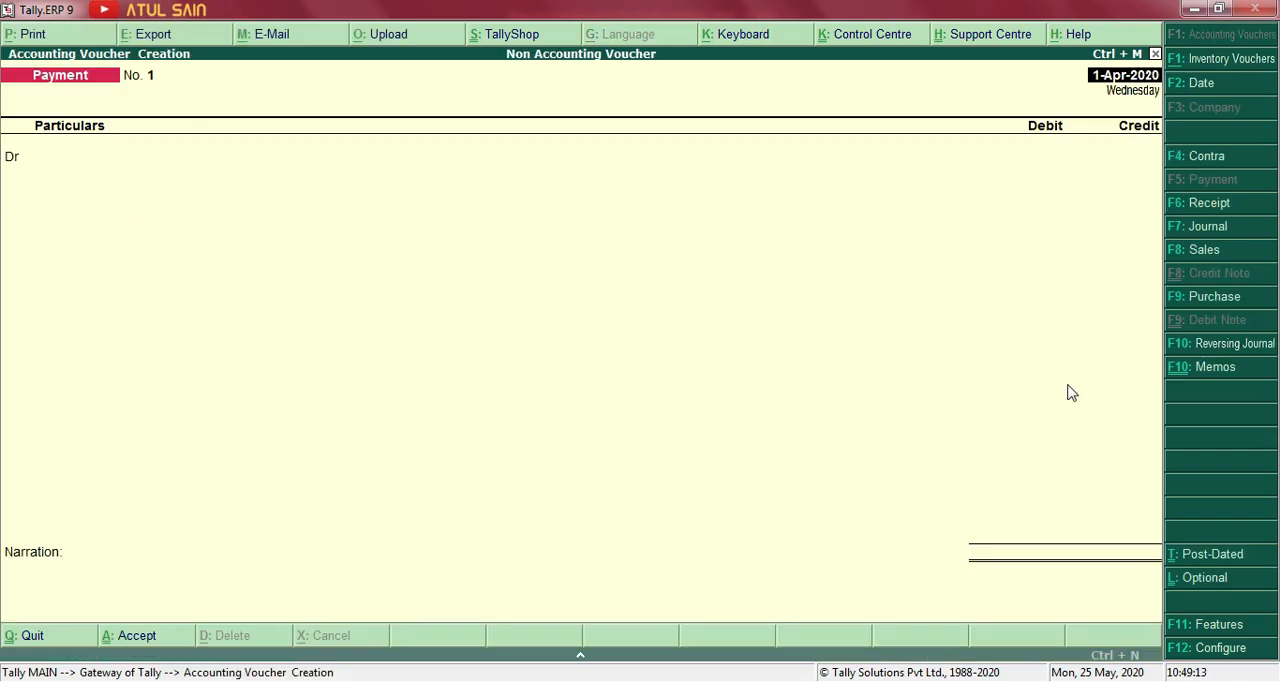
pyautogui.click(1182, 369)
pyautogui.write('1/5')
pyautogui.press('Return')
# Create a Printing Papers ledger under Indirect Expenses from within the voucher and use it as the debit entry.
pyautogui.hotkey('alt', 'c')
pyautogui.write('Printing Papers')
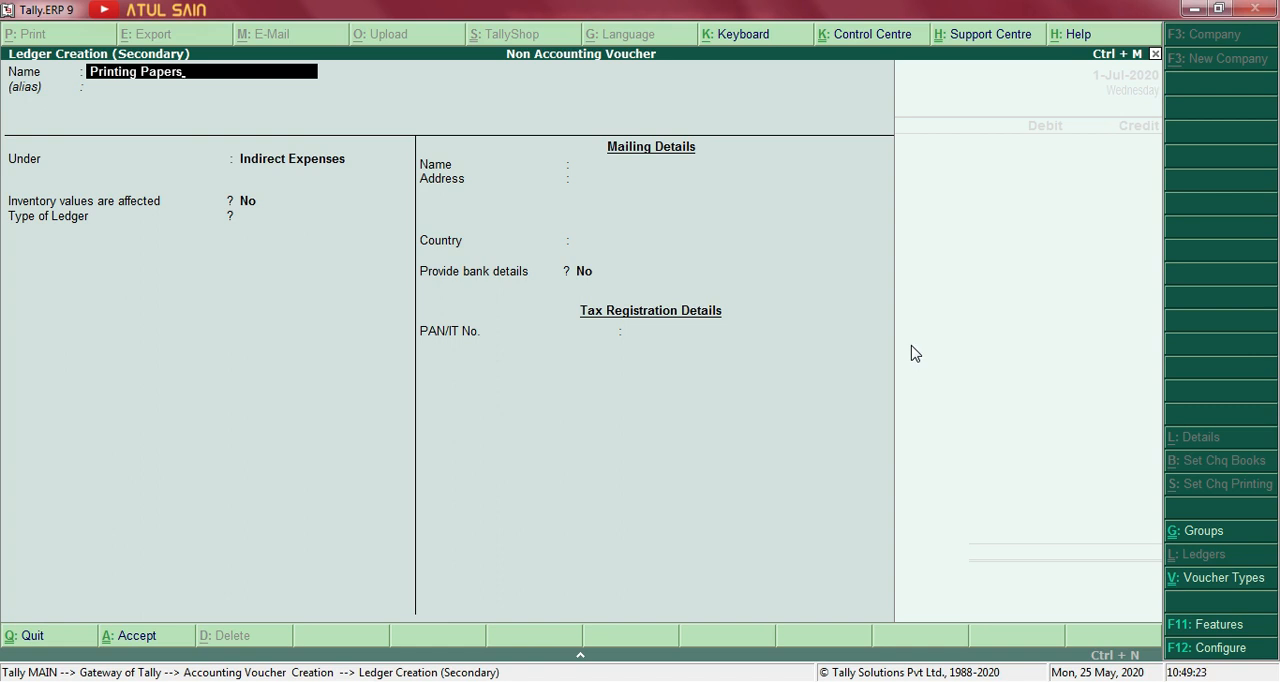
pyautogui.press('Return')
pyautogui.press('Return')
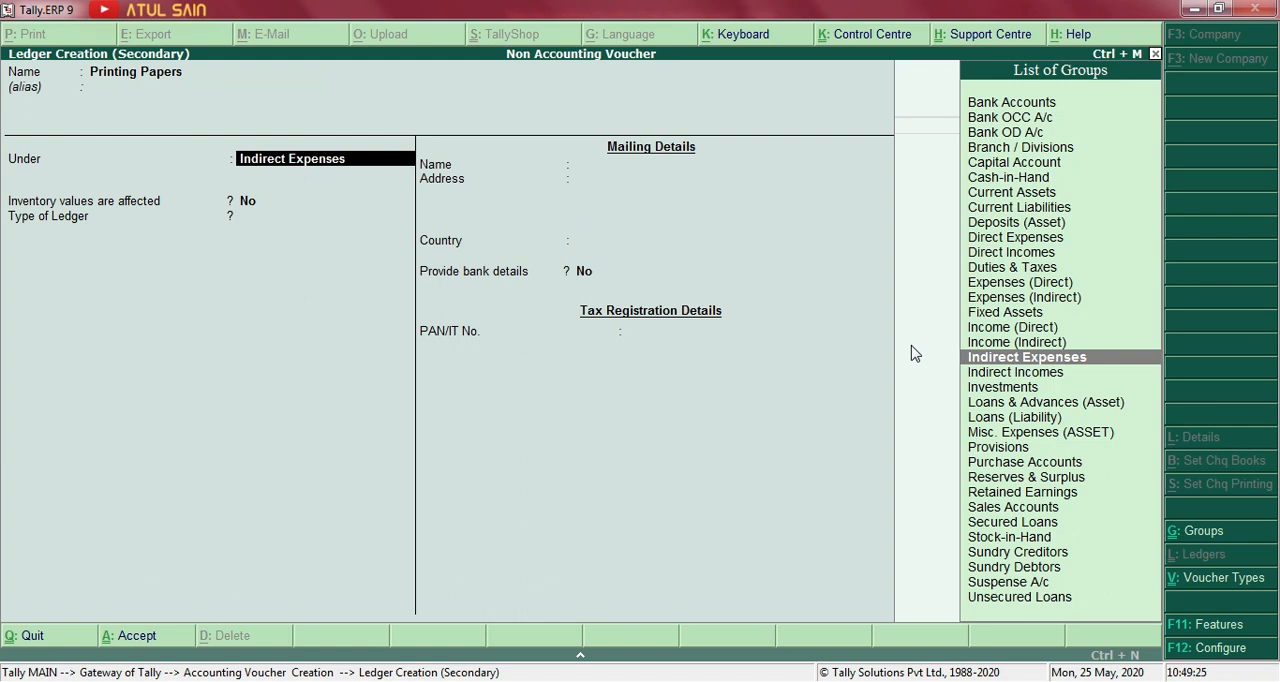
pyautogui.press('Return')
pyautogui.hotkey('ctrl', 'a')
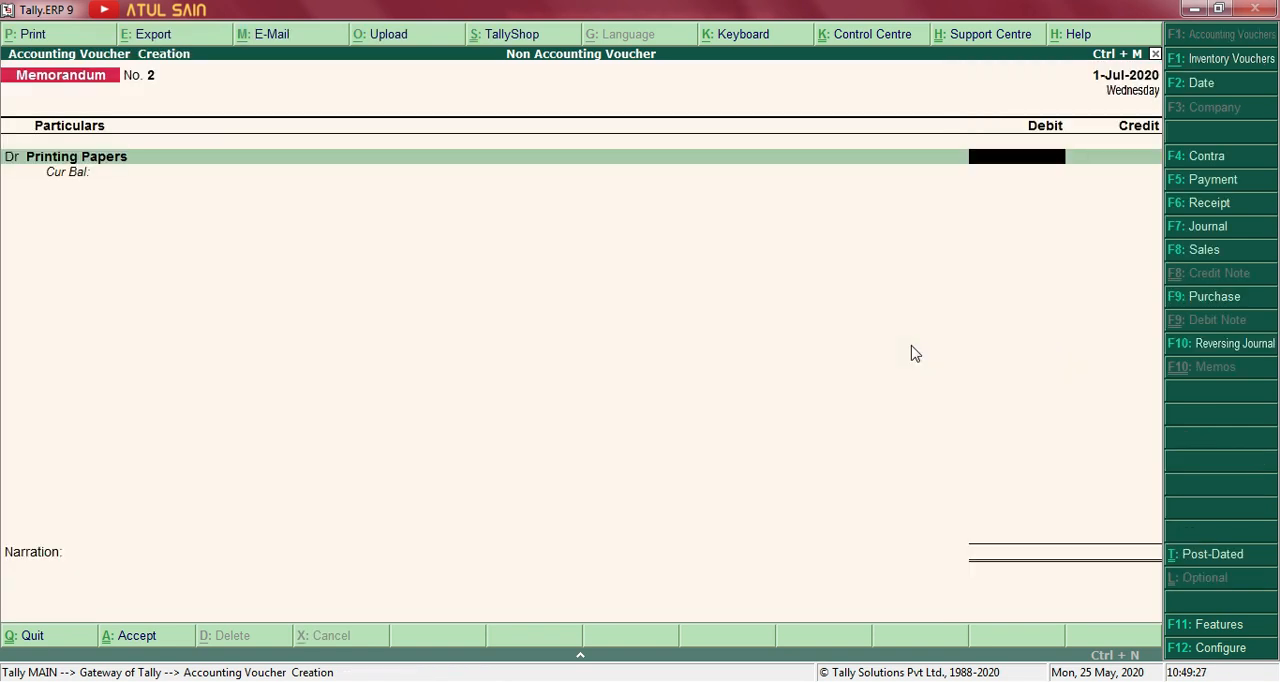
# Debit Printing Papers with 1000 and credit Cash with the same amount, checking the details against the Word exercise.
pyautogui.write('1000')
pyautogui.press('Return')
pyautogui.hotkey('alt', 'Tab')
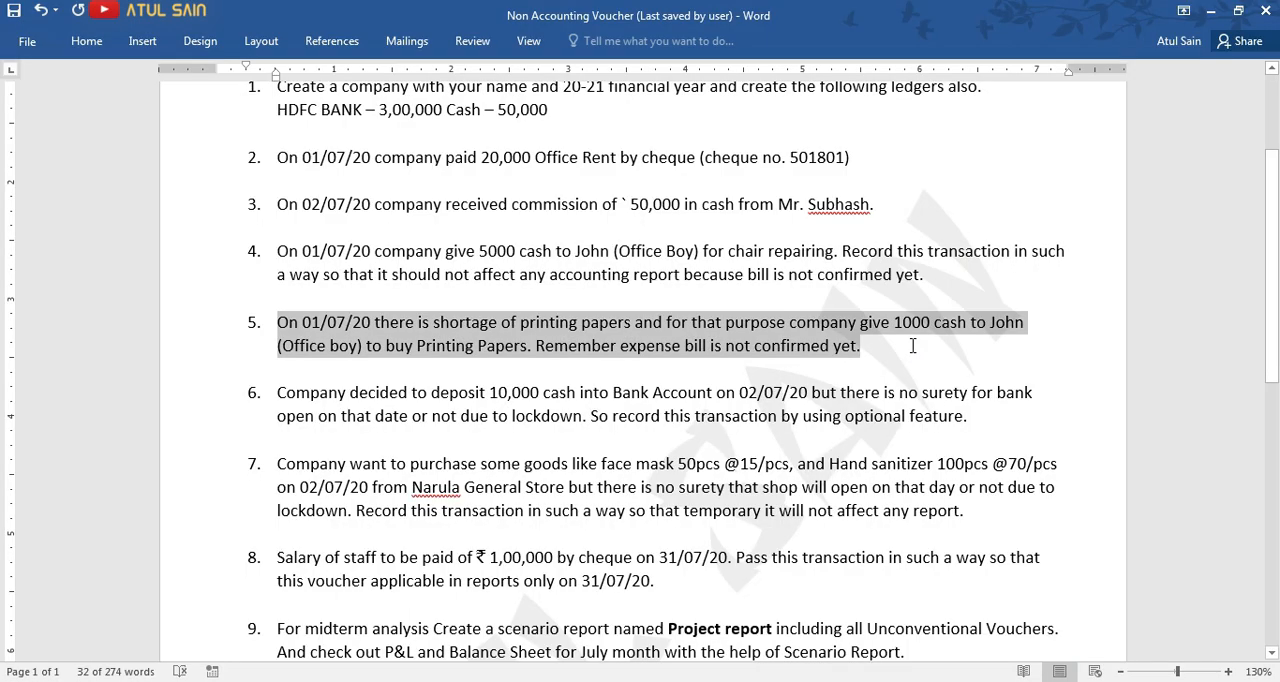
pyautogui.hotkey('alt', 'Tab')
pyautogui.press('Return')
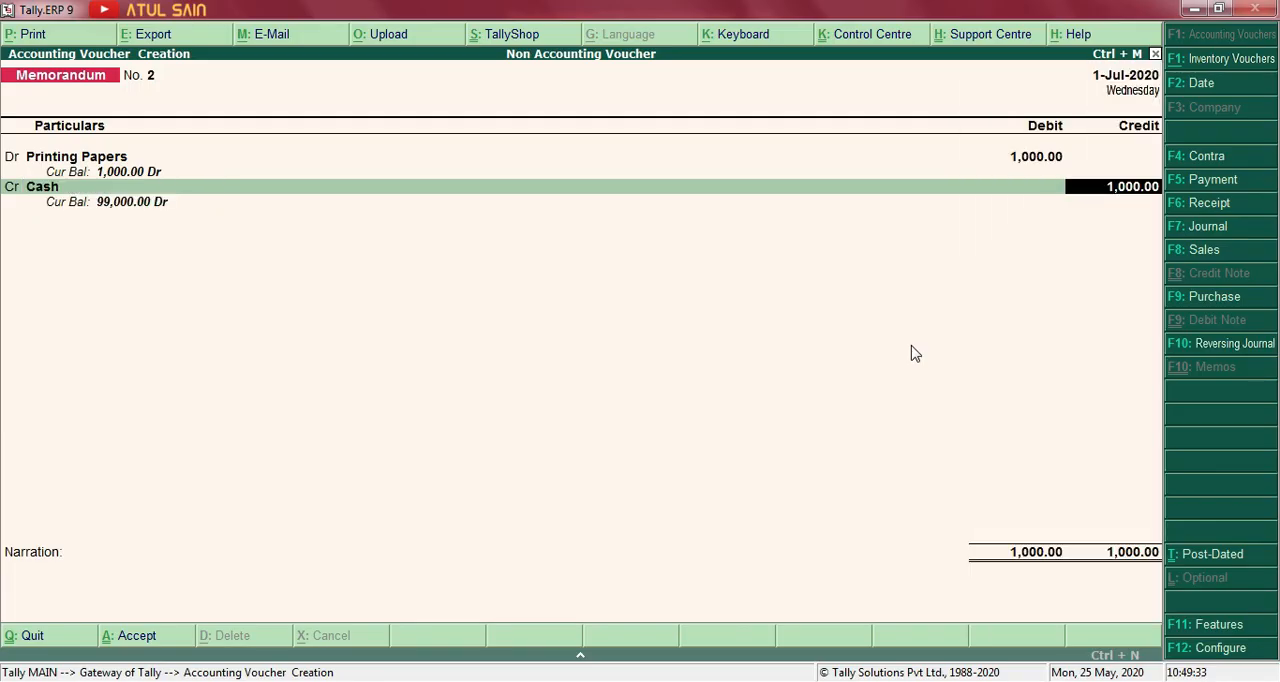
pyautogui.press('Return')
# Add a narration saying cash was given to the office boy, and save the memorandum voucher.
pyautogui.write('Bei')
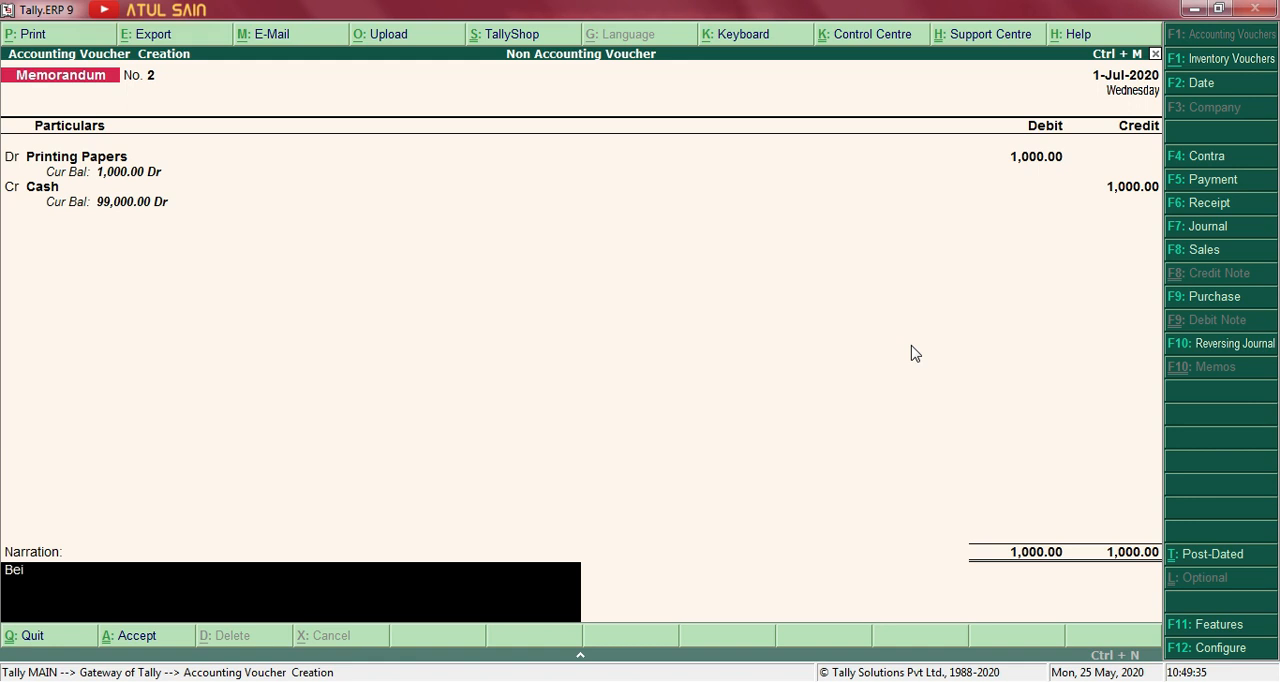
pyautogui.write('ng cash given to john.')
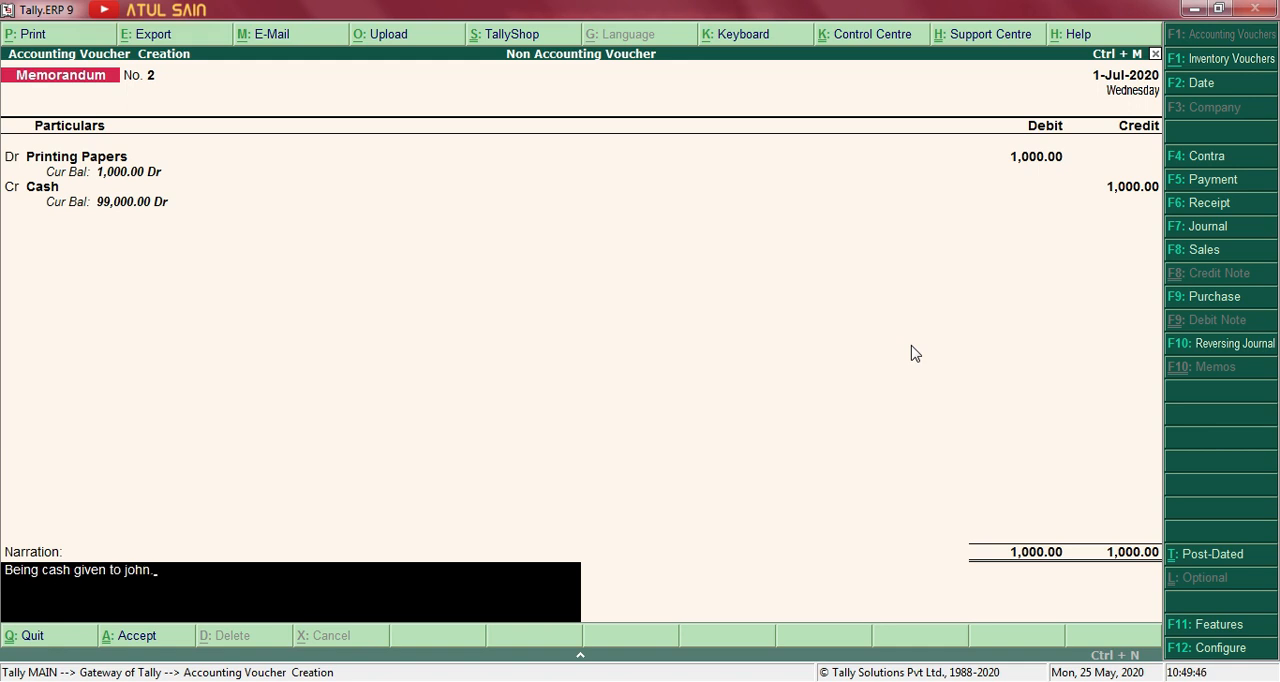
pyautogui.press('Return')
# Leave voucher creation and examine the indirect expense ledgers in the detailed Profit & Loss A/c.
pyautogui.press('Return')
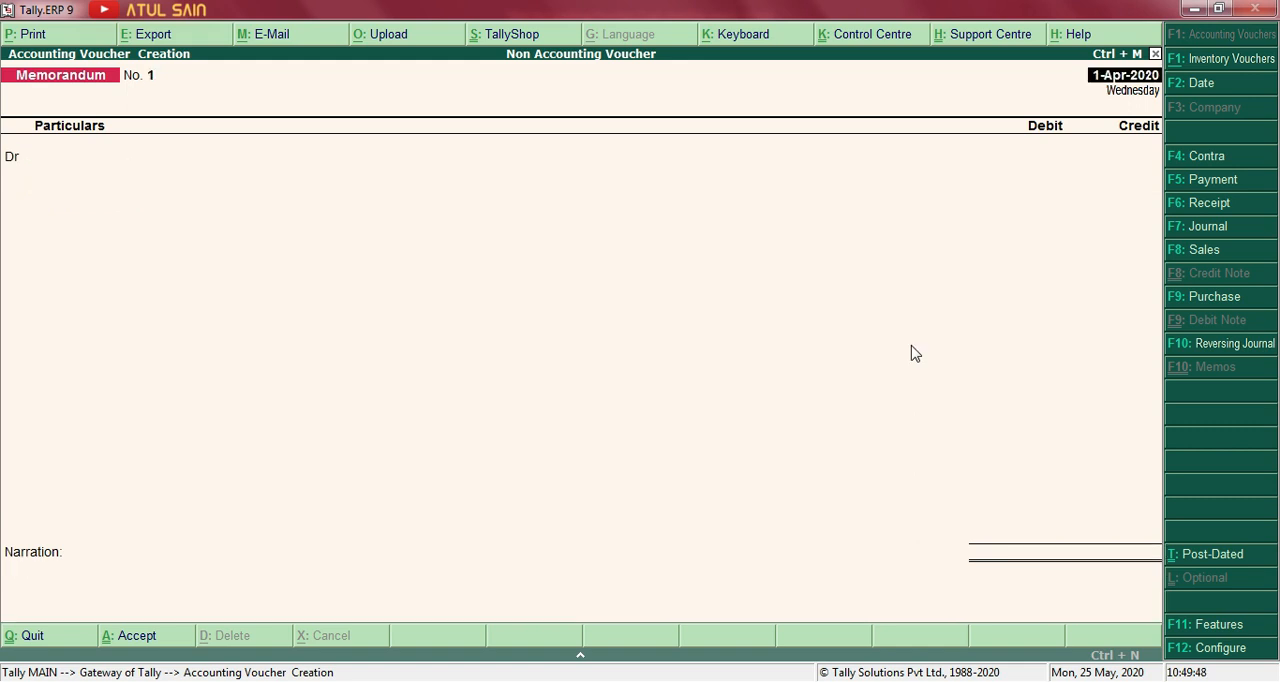
pyautogui.press('Escape')
pyautogui.press('Return')
pyautogui.press('Down')
pyautogui.press('Down')
pyautogui.press('Down')
pyautogui.press('Down')
pyautogui.press('Down')
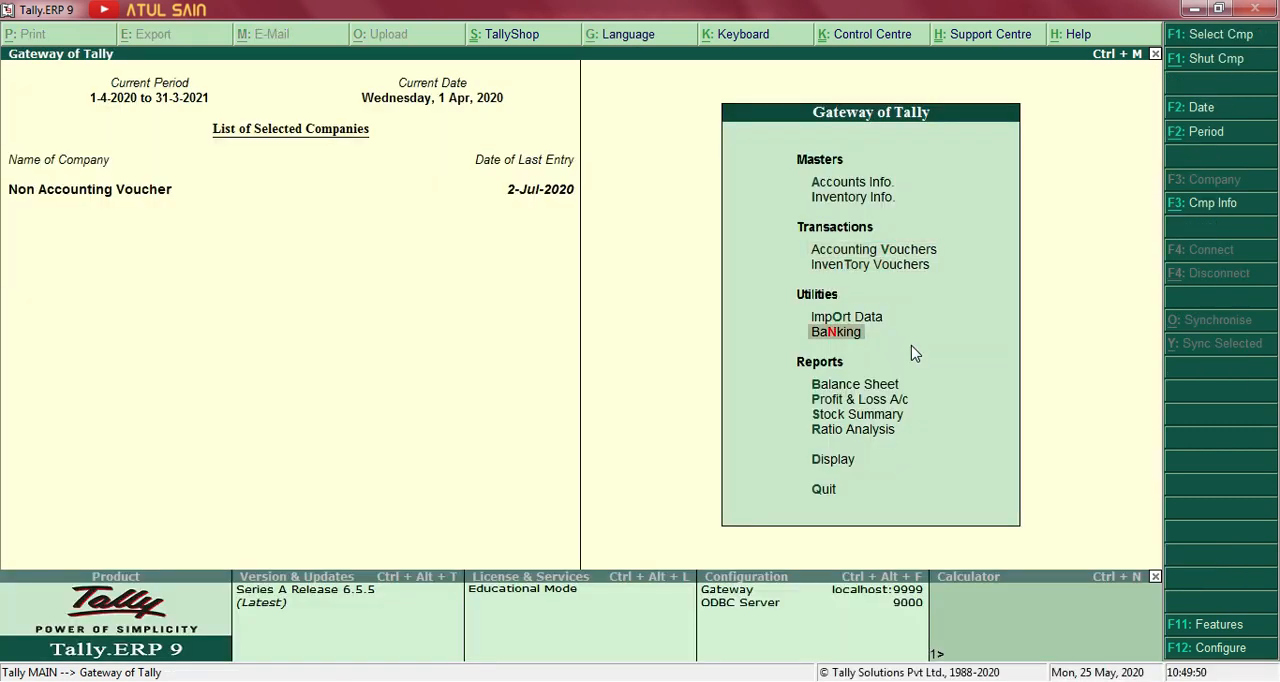
pyautogui.press('Return')
pyautogui.hotkey('alt', 'F1')
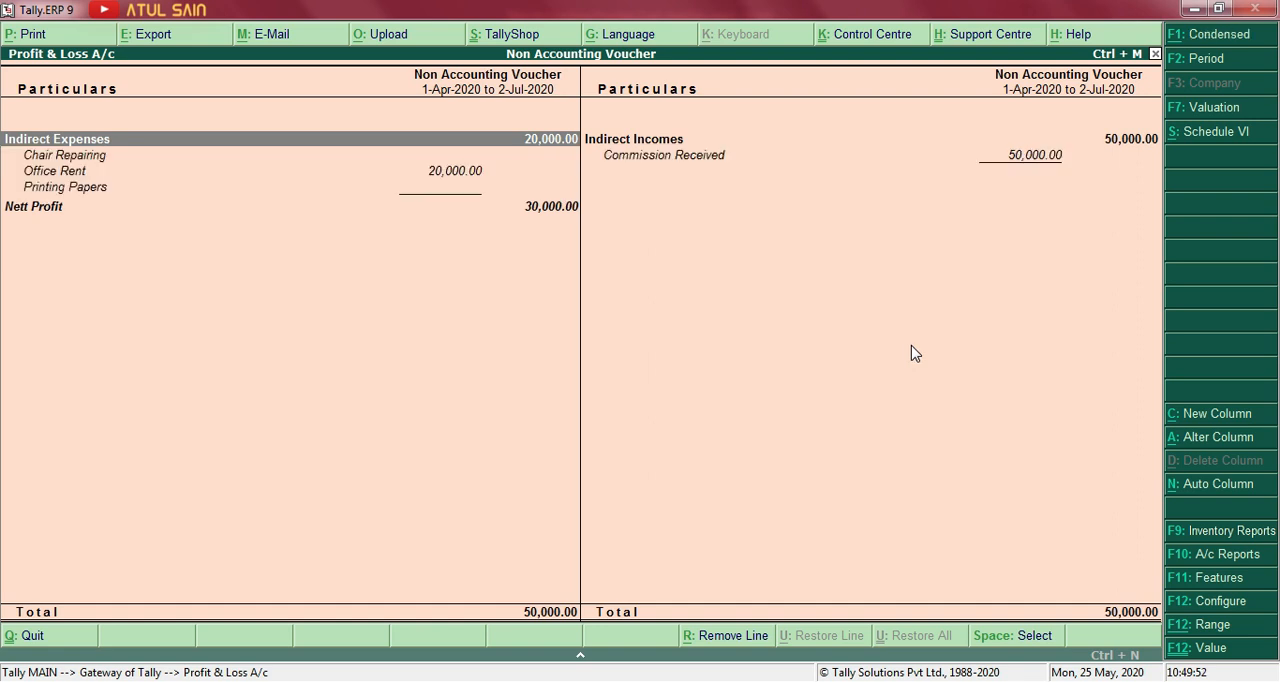
pyautogui.press('Down')
pyautogui.press('Down')
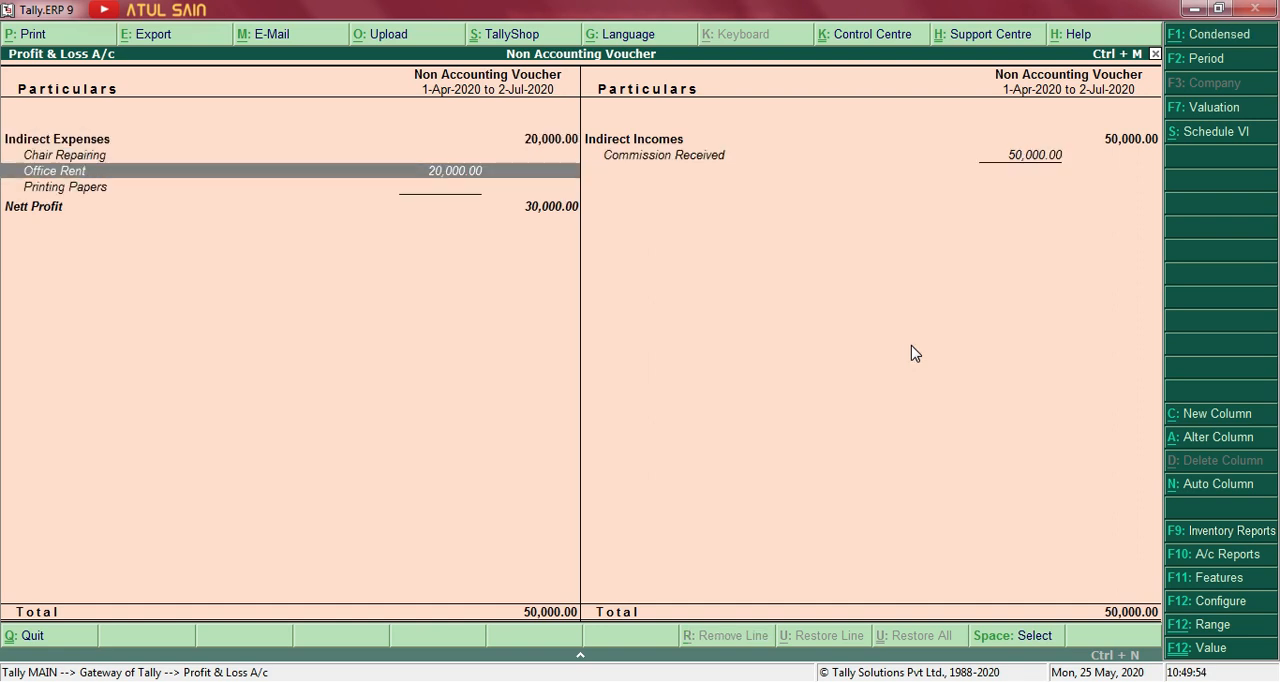
pyautogui.press('Up')
pyautogui.press('Escape')
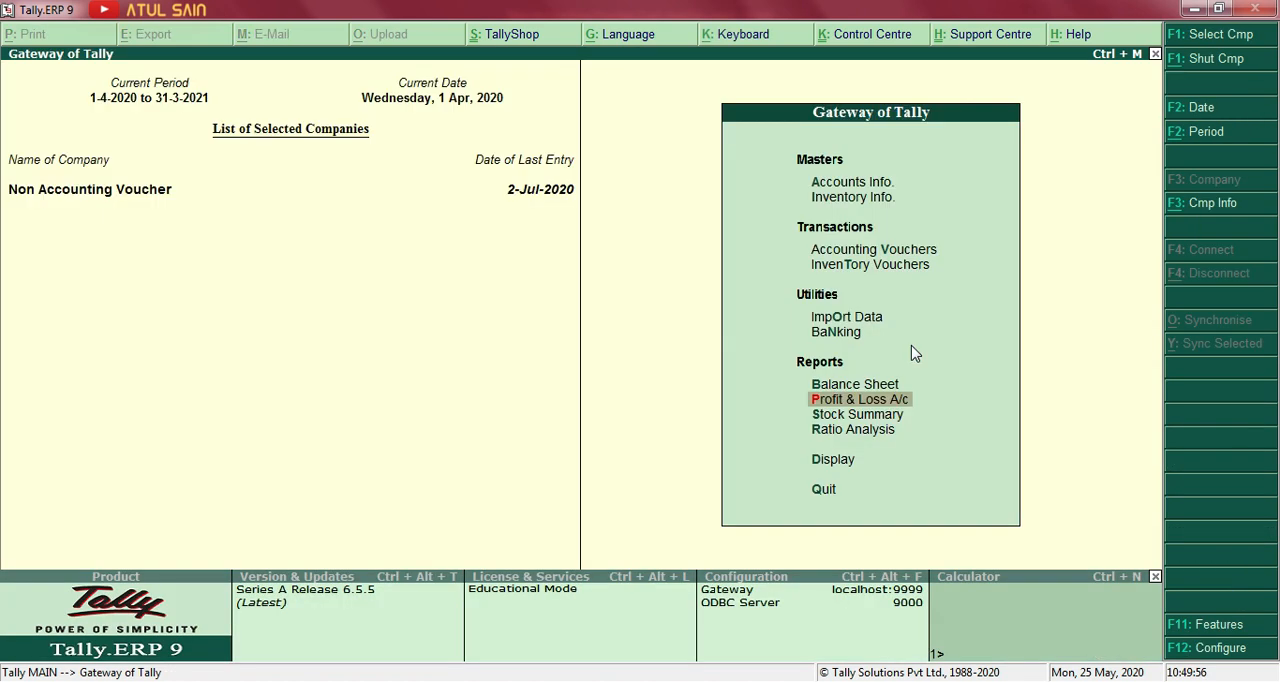
# Reopen the detailed Profit & Loss A/c, check the Printing Papers line, and return to the Gateway of Tally.
pyautogui.press('Return')
pyautogui.hotkey('alt', 'F1')
pyautogui.press('Down')
pyautogui.press('Down')
pyautogui.press('Down')
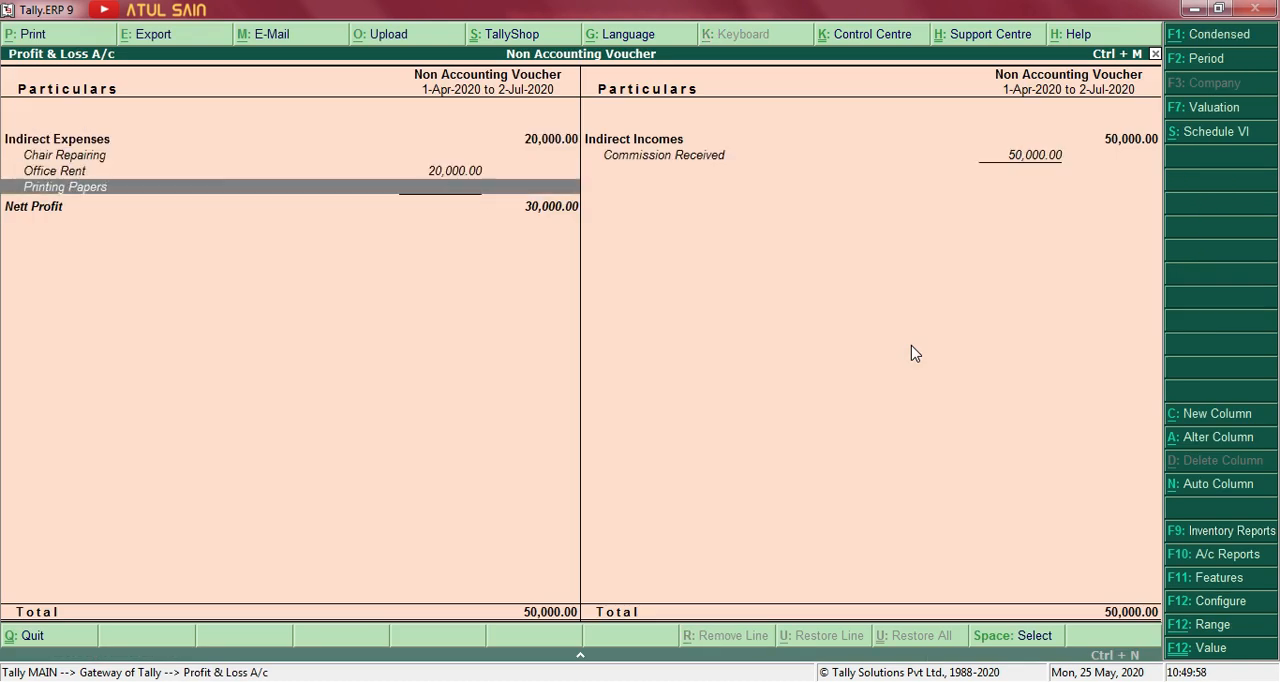
pyautogui.press('Escape')
pyautogui.press('Escape')
pyautogui.press('Escape')
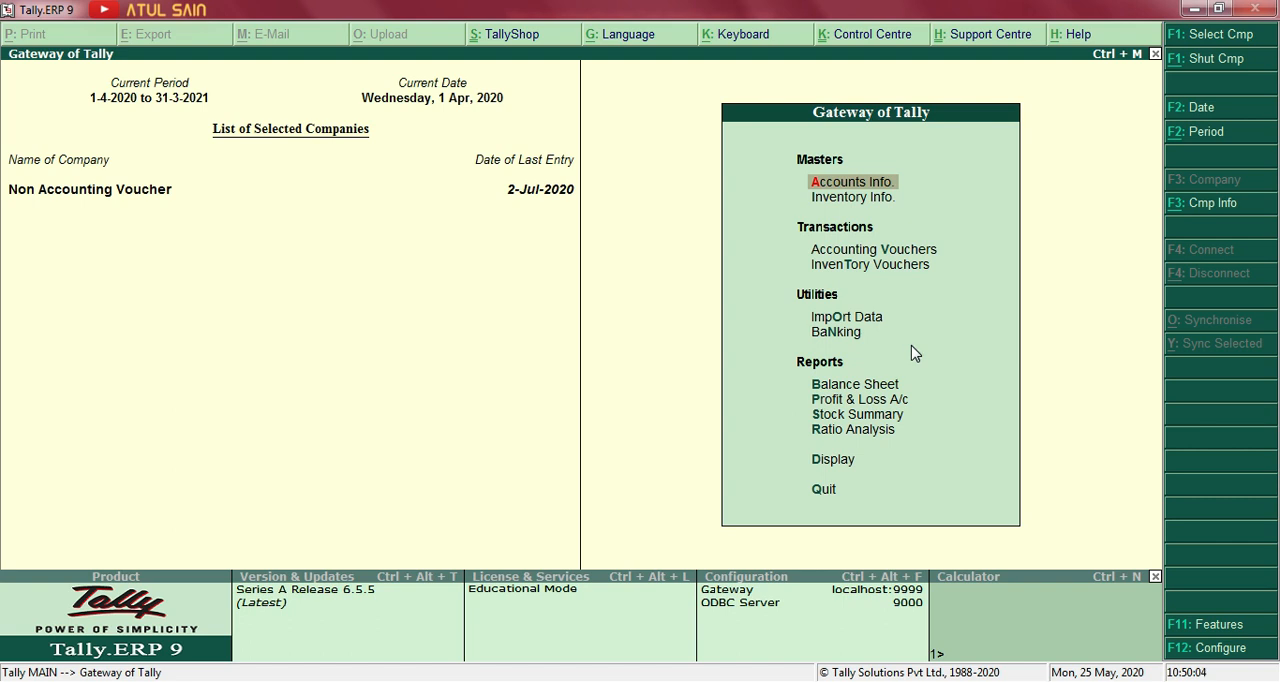
# View July's memorandum vouchers in the Memorandum Register under Exception Reports, and return to the Gateway of Tally.
pyautogui.press('d')
pyautogui.press('Up')
pyautogui.press('Up')
pyautogui.press('Up')
pyautogui.press('Down')
pyautogui.press('Return')
pyautogui.press('Down')
pyautogui.press('Down')
pyautogui.press('Down')
pyautogui.press('Down')
pyautogui.press('Return')
pyautogui.press('Return')
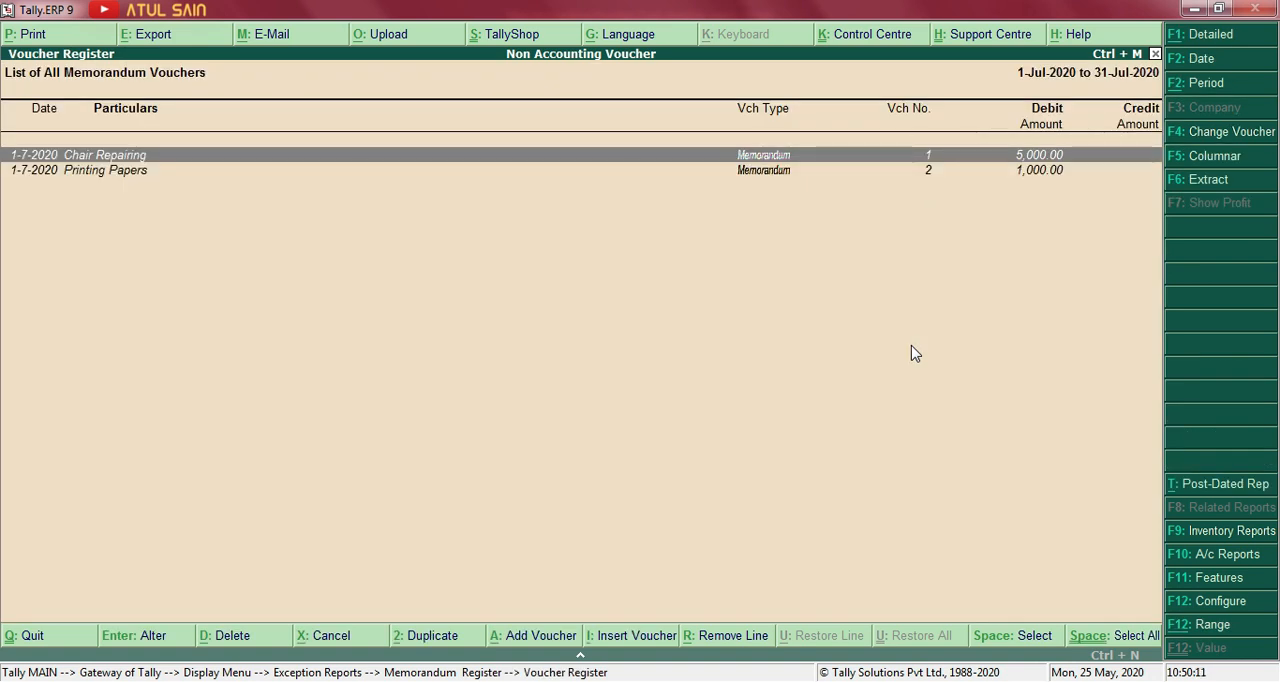
pyautogui.press('Escape')
pyautogui.press('Escape')
pyautogui.press('Escape')
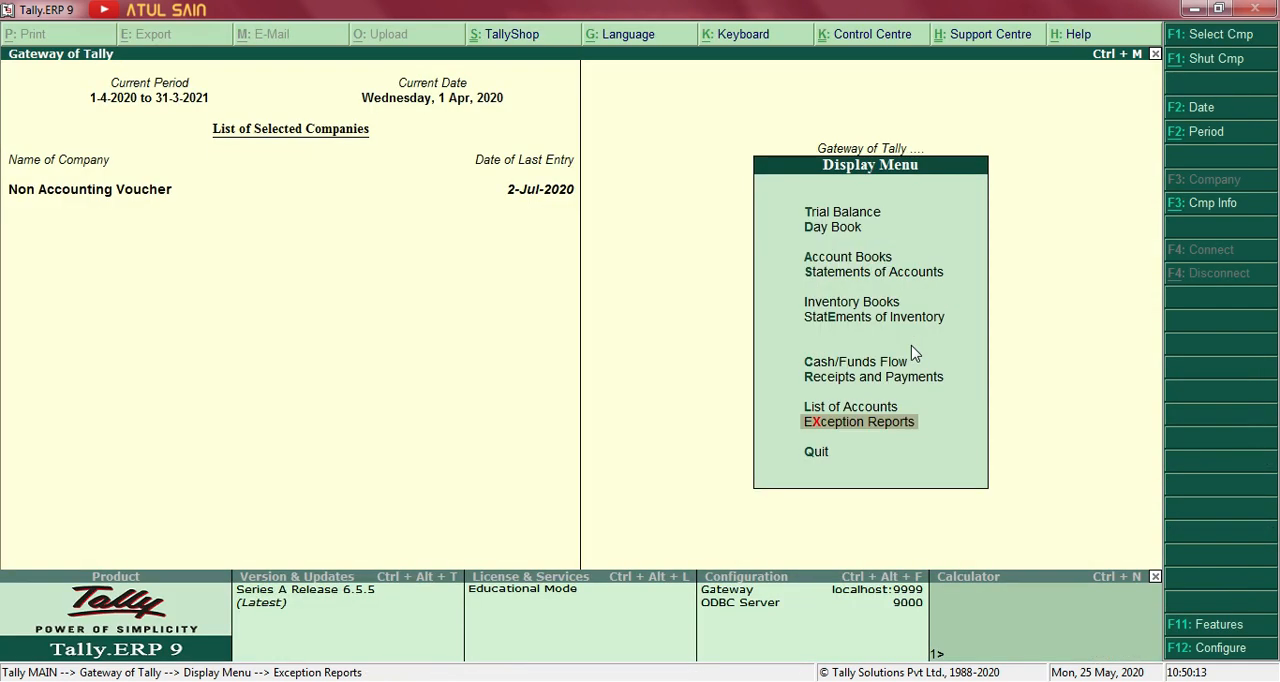
pyautogui.press('Escape')
# Switch to the Word exercise and read transaction 6, about depositing 10,000 cash into the bank account using the optional feature.
pyautogui.press('Up')
pyautogui.press('Up')
pyautogui.press('Up')
pyautogui.press('Up')
pyautogui.press('Up')
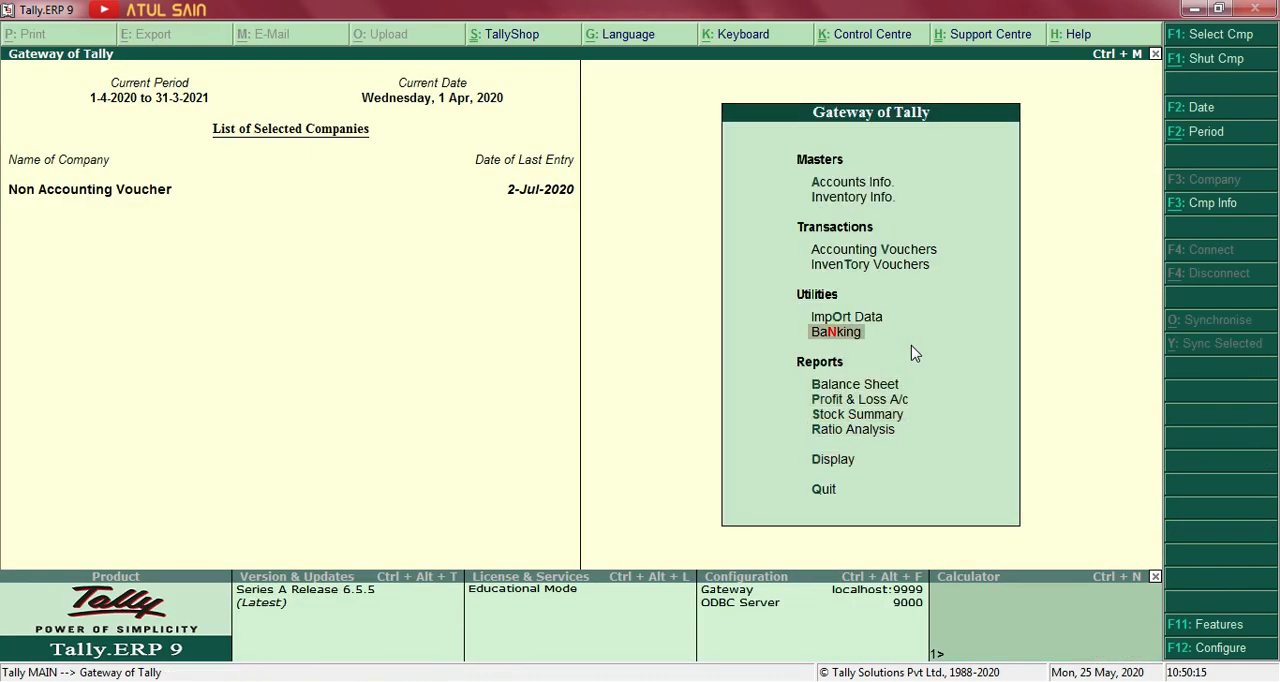
pyautogui.hotkey('alt', 'Tab')
pyautogui.tripleClick(913, 352)
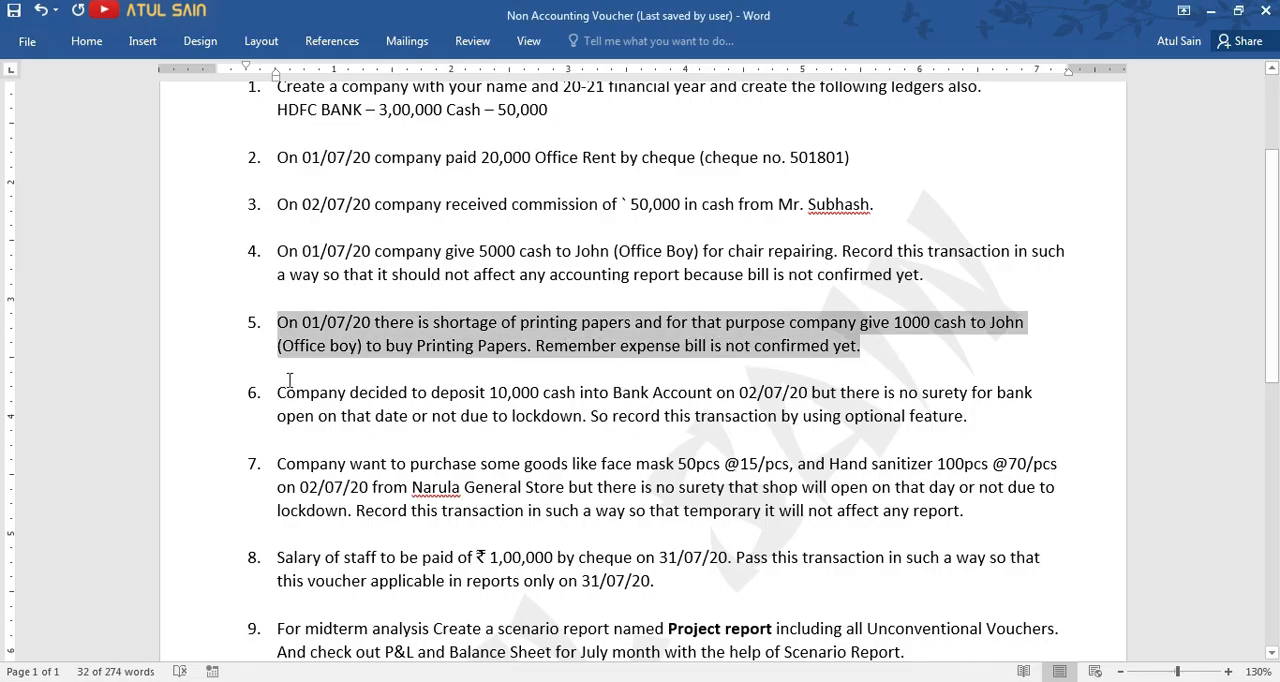
pyautogui.scroll(-3, 280, 392)
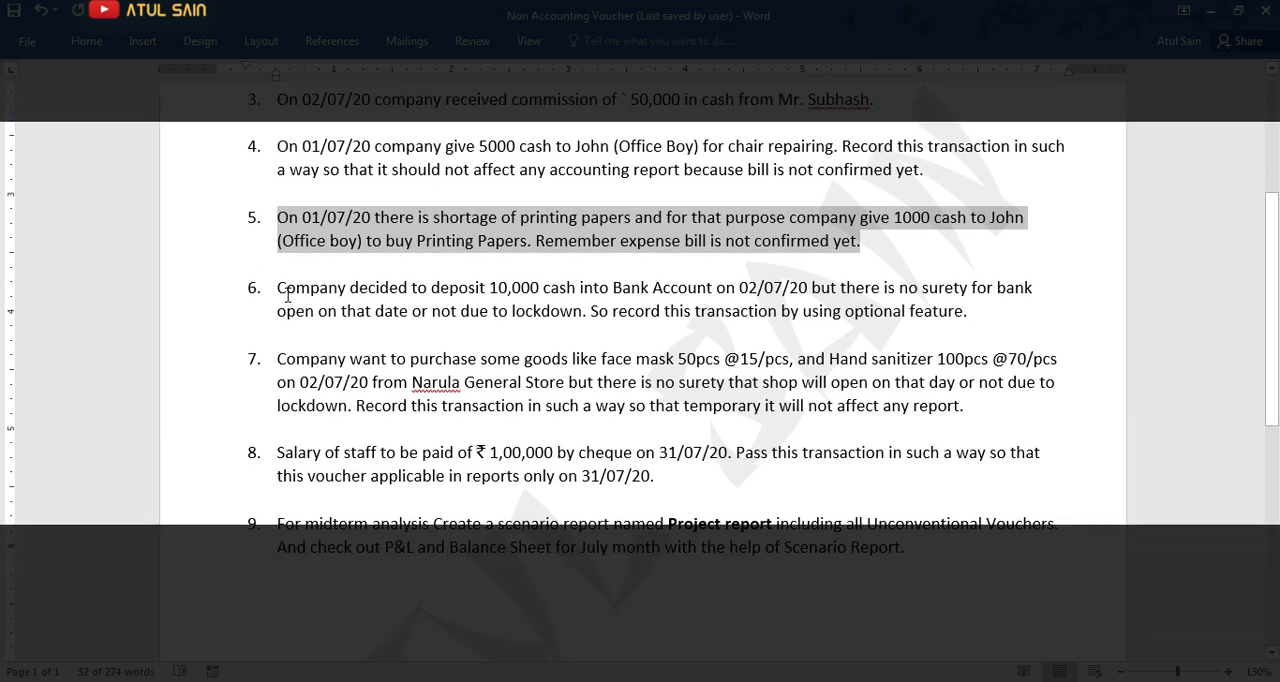
pyautogui.moveTo(274, 287); pyautogui.dragTo(814, 289)
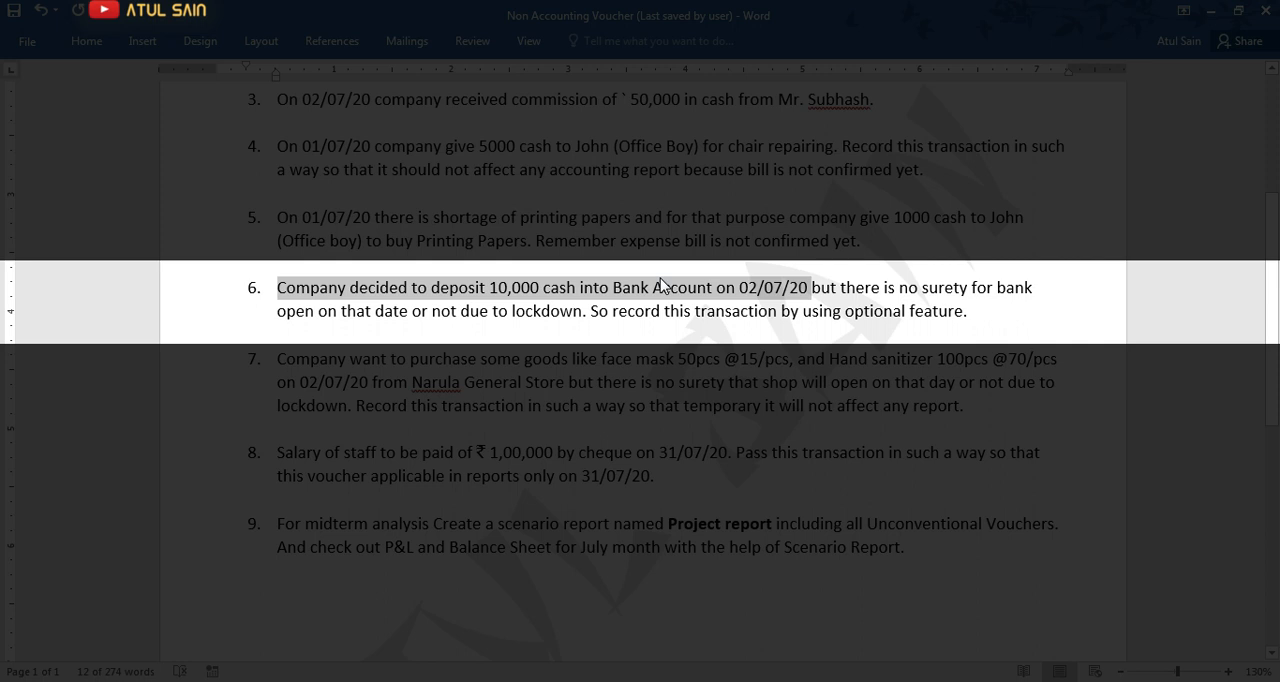
pyautogui.moveTo(813, 288); pyautogui.dragTo(586, 322)
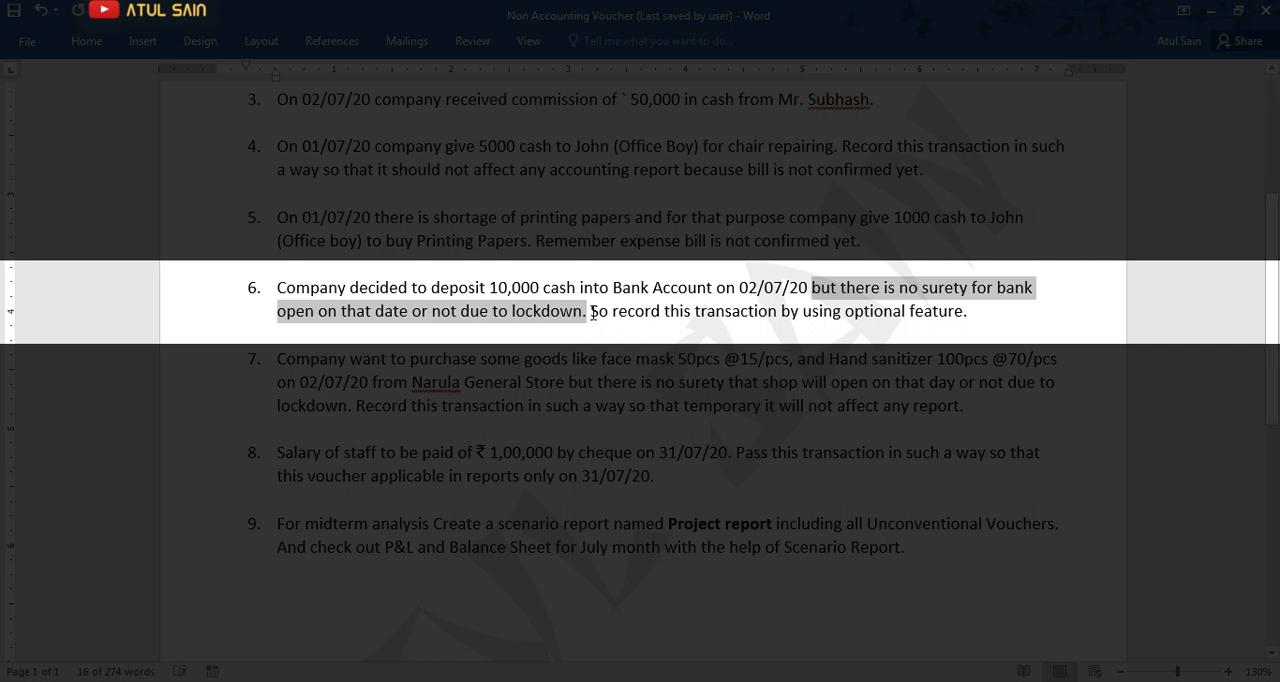
pyautogui.moveTo(592, 313); pyautogui.dragTo(972, 314)
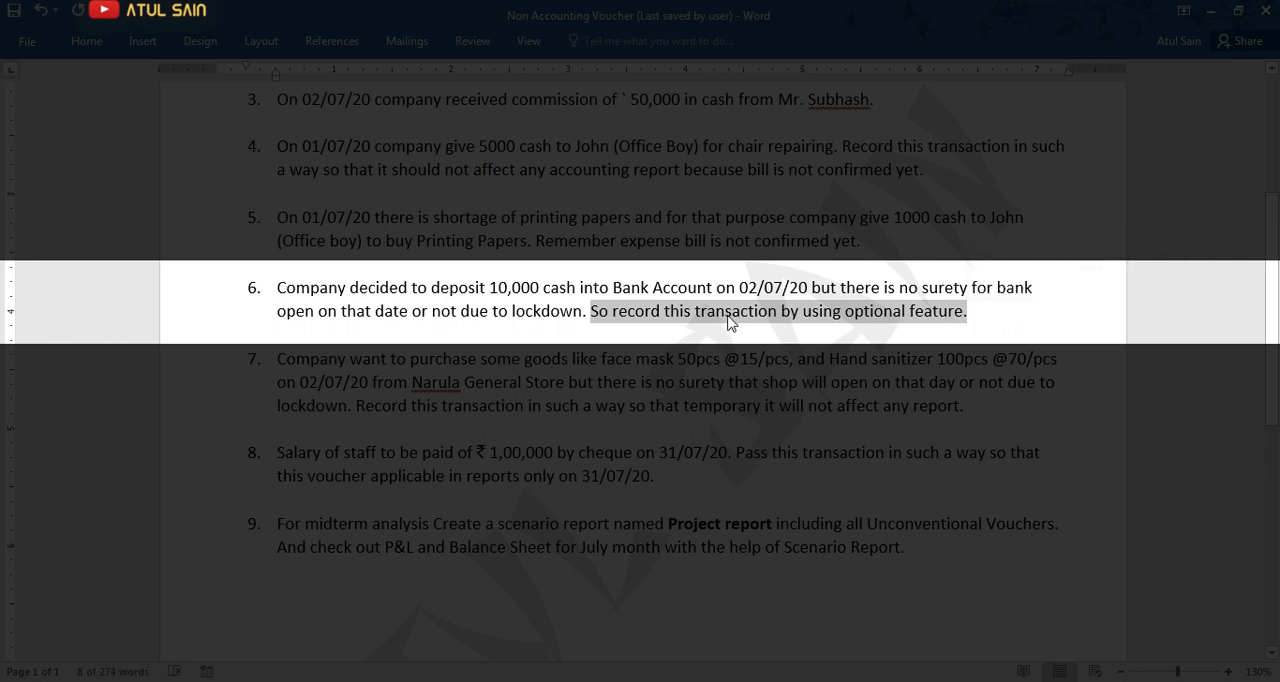
pyautogui.click(585, 313)
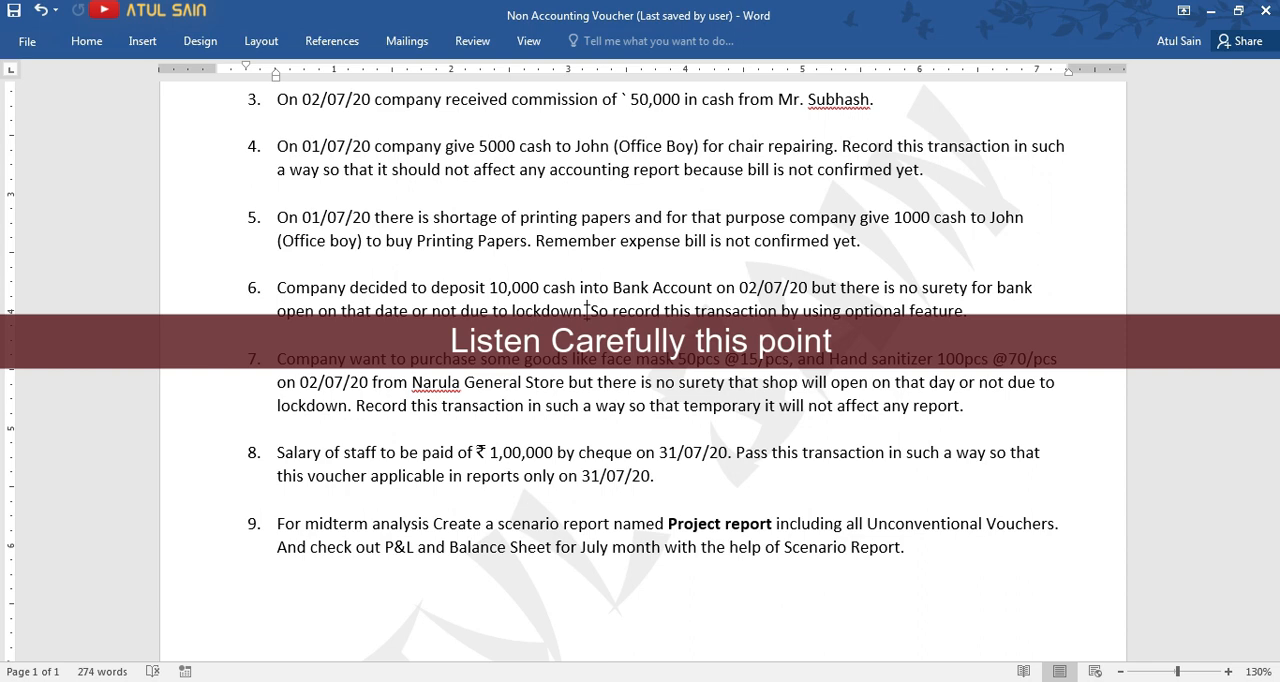
# Switch to Tally, start a new Contra voucher and mark it as Optional.
pyautogui.hotkey('alt', 'Tab')
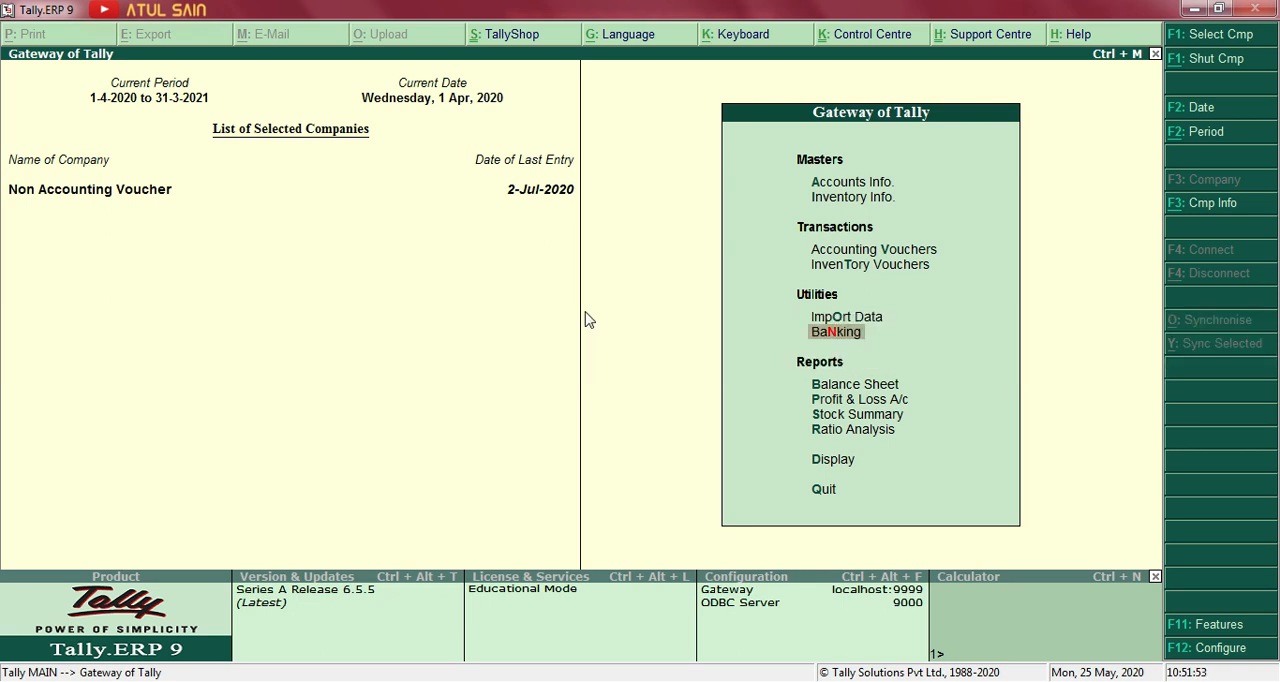
pyautogui.press('Up')
pyautogui.press('Up')
pyautogui.press('Up')
pyautogui.press('Return')
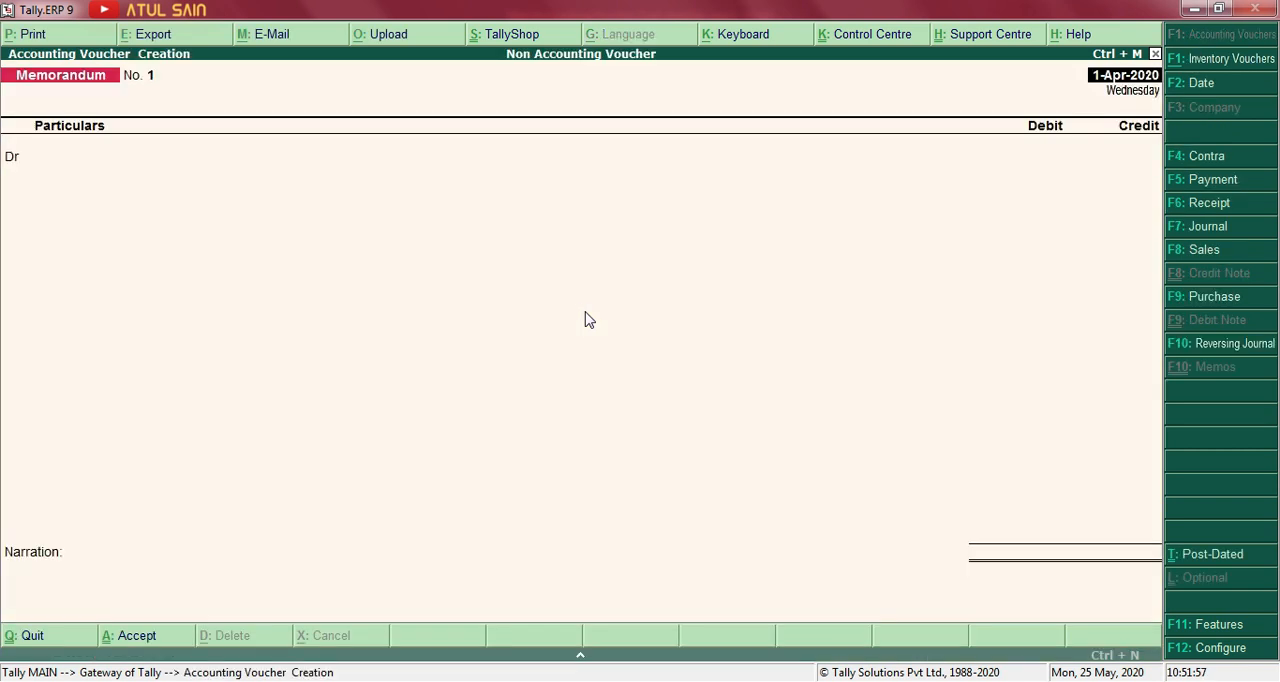
pyautogui.click(1205, 153)
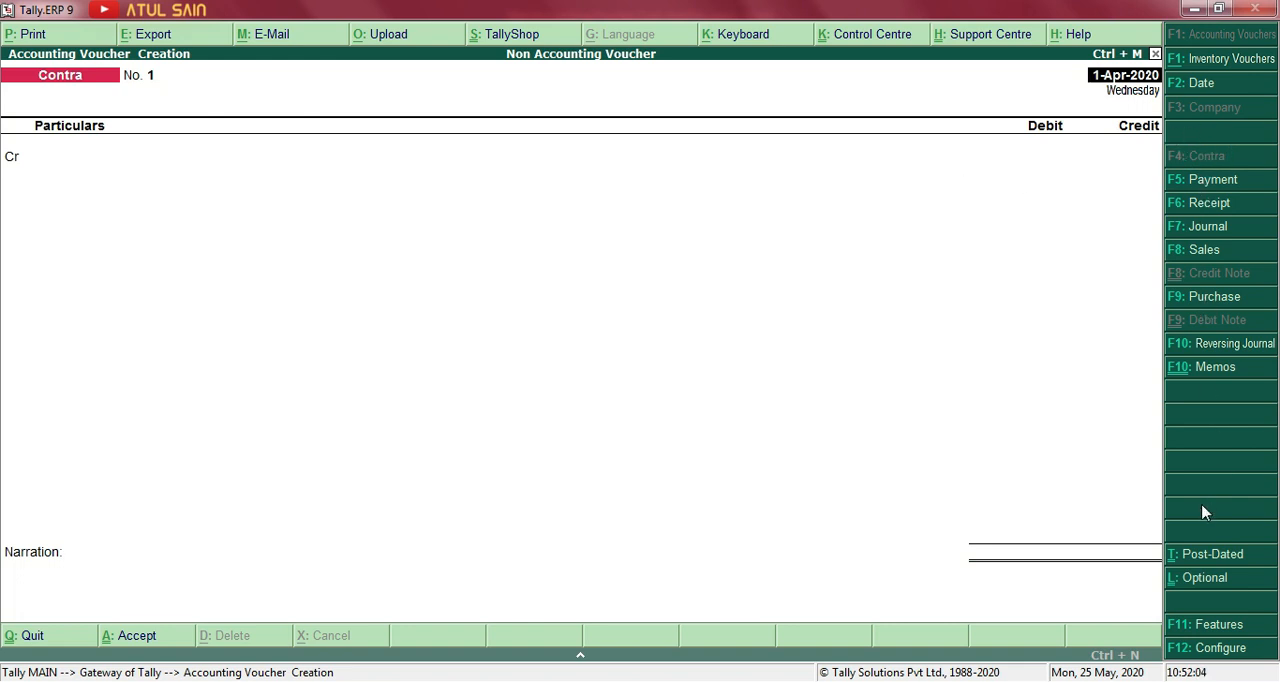
pyautogui.click(1188, 582)
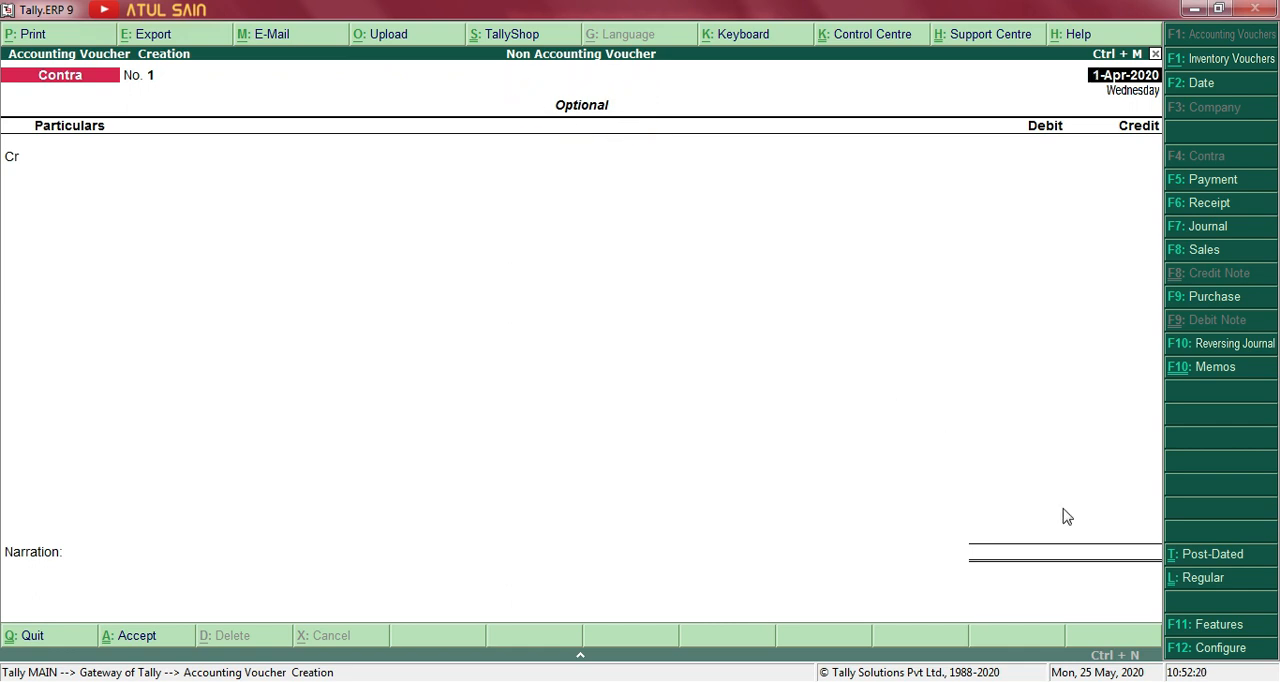
# Keep the Contra voucher marked as Optional, date it 2-Jul-2020 as in transaction 6, and credit Cash with 10,000.
pyautogui.click(1190, 584)
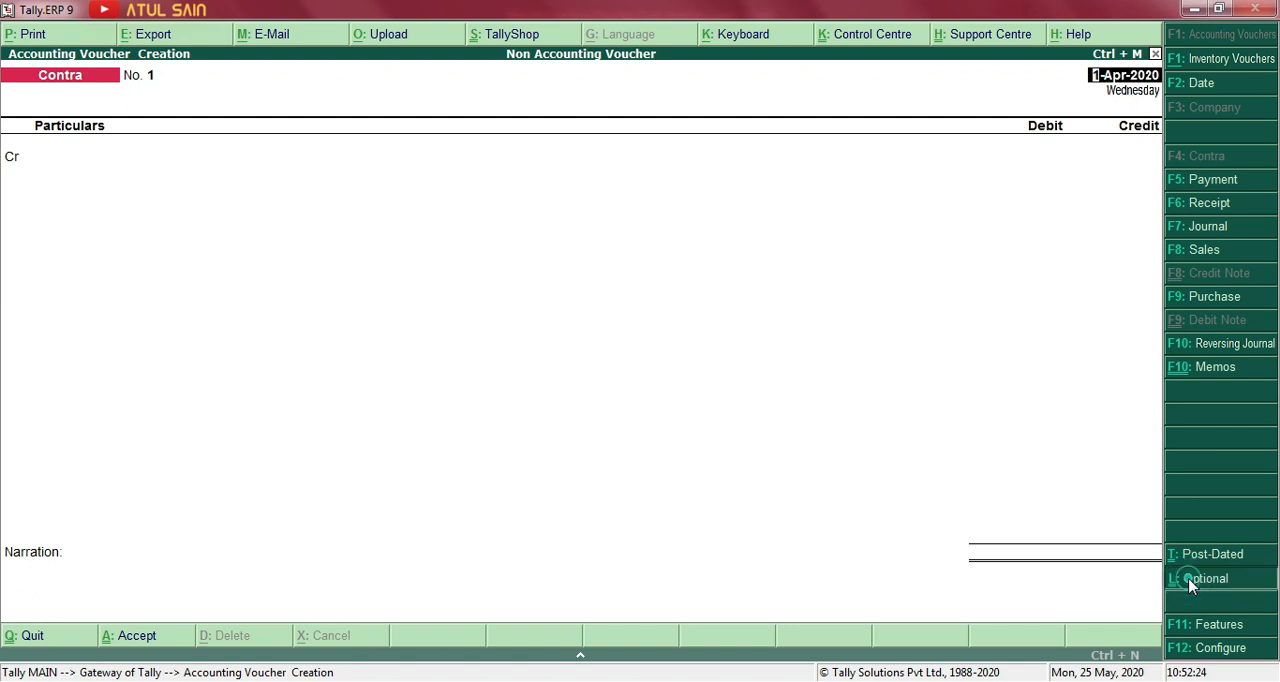
pyautogui.click(1190, 586)
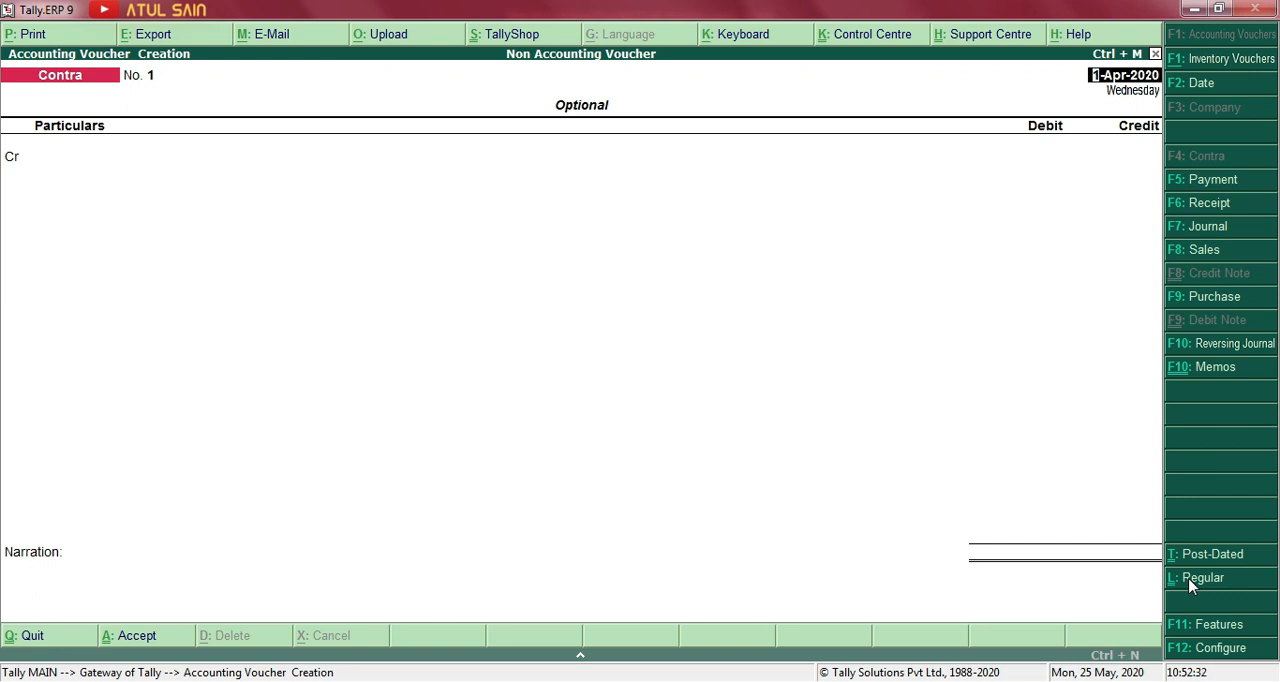
pyautogui.hotkey('alt', 'Tab')
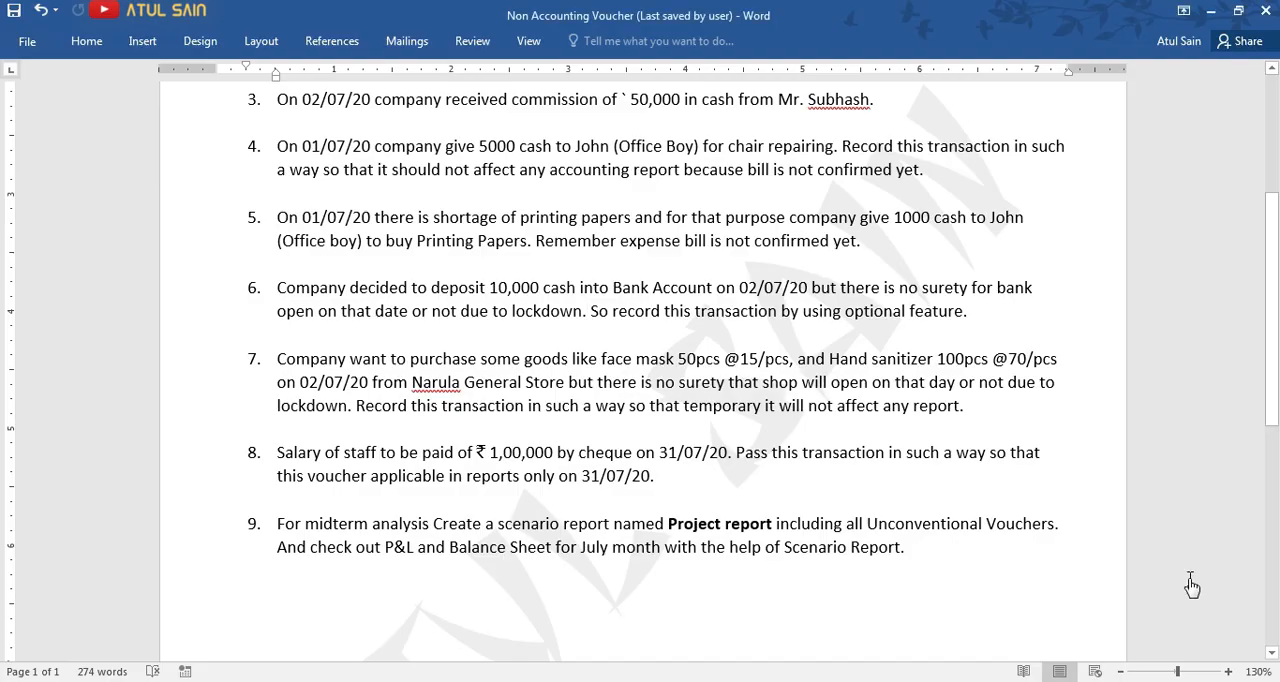
pyautogui.hotkey('alt', 'Tab')
pyautogui.write('2.7')
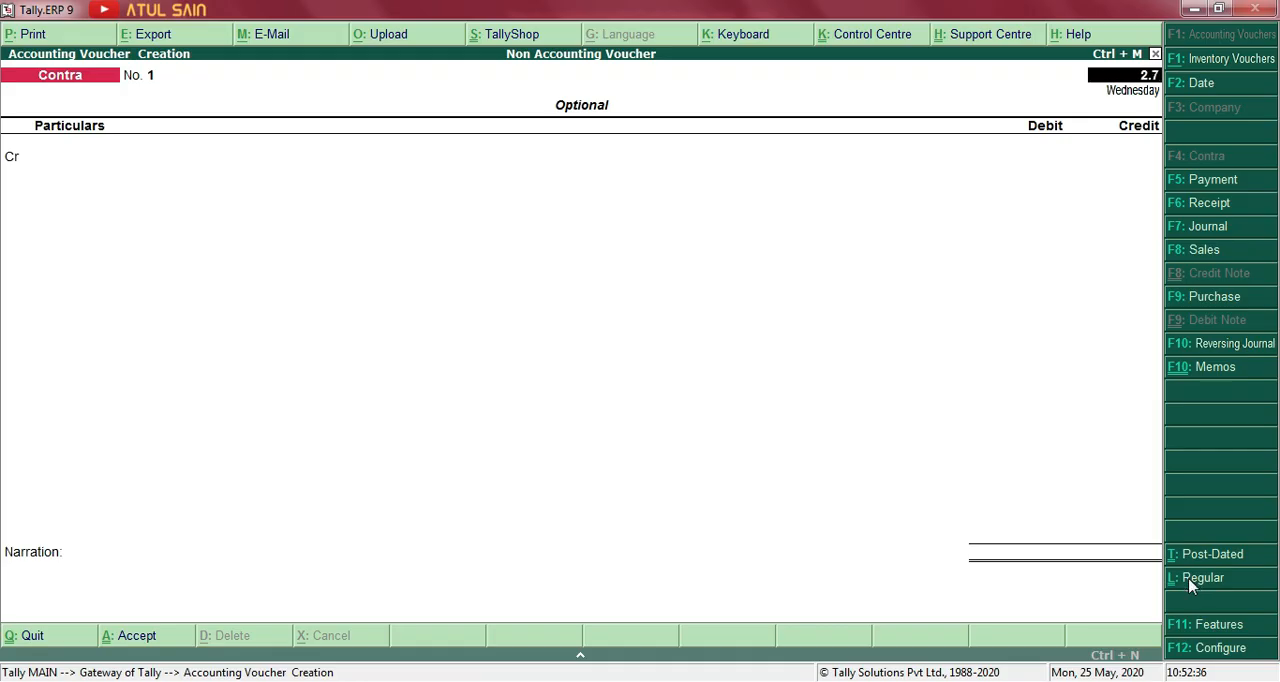
pyautogui.press('Return')
pyautogui.press('Return')
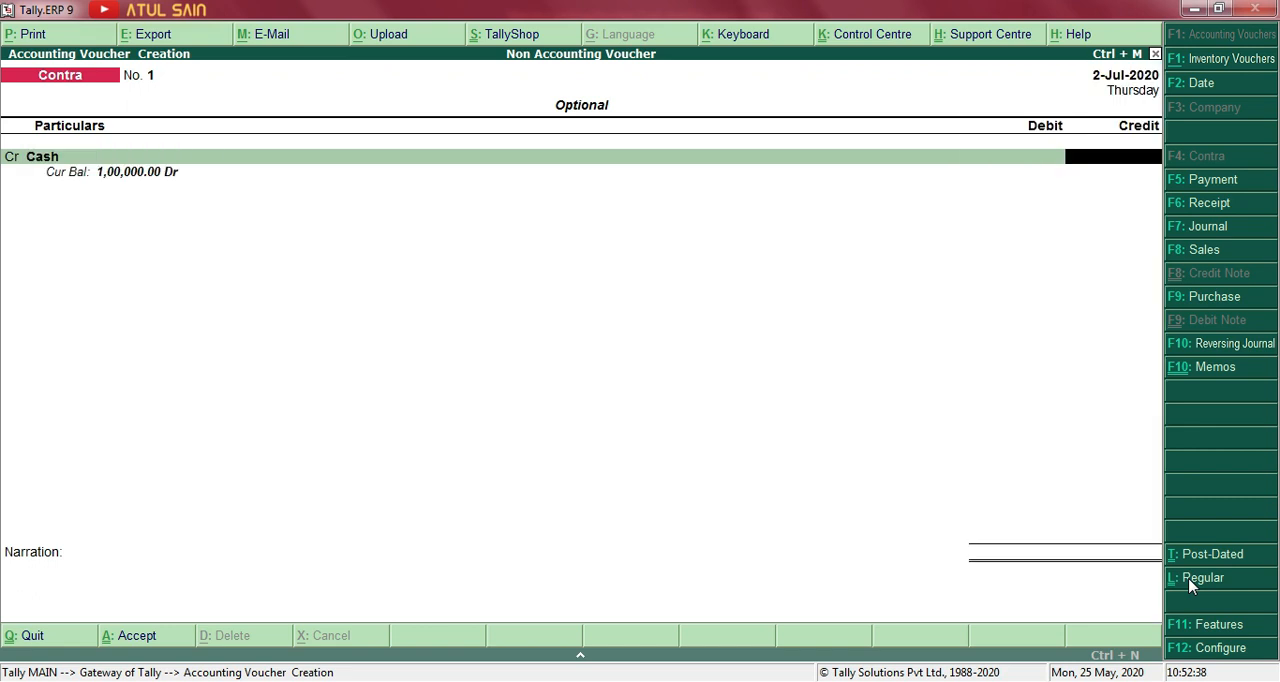
pyautogui.write('10000')
pyautogui.press('Return')
# Debit HDFC Bank with 10,000 and allocate the deposit as cash in 5 notes of 2000.
pyautogui.press('Return')
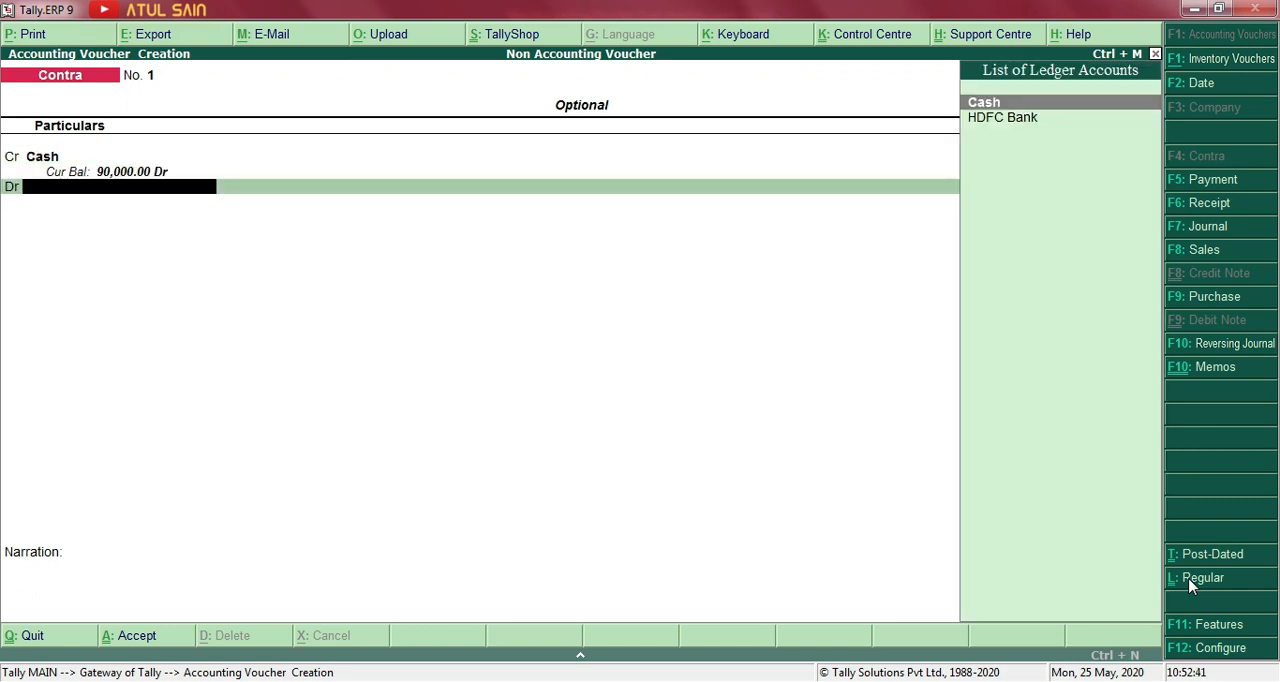
pyautogui.press('Down')
pyautogui.press('Return')
pyautogui.press('Return')
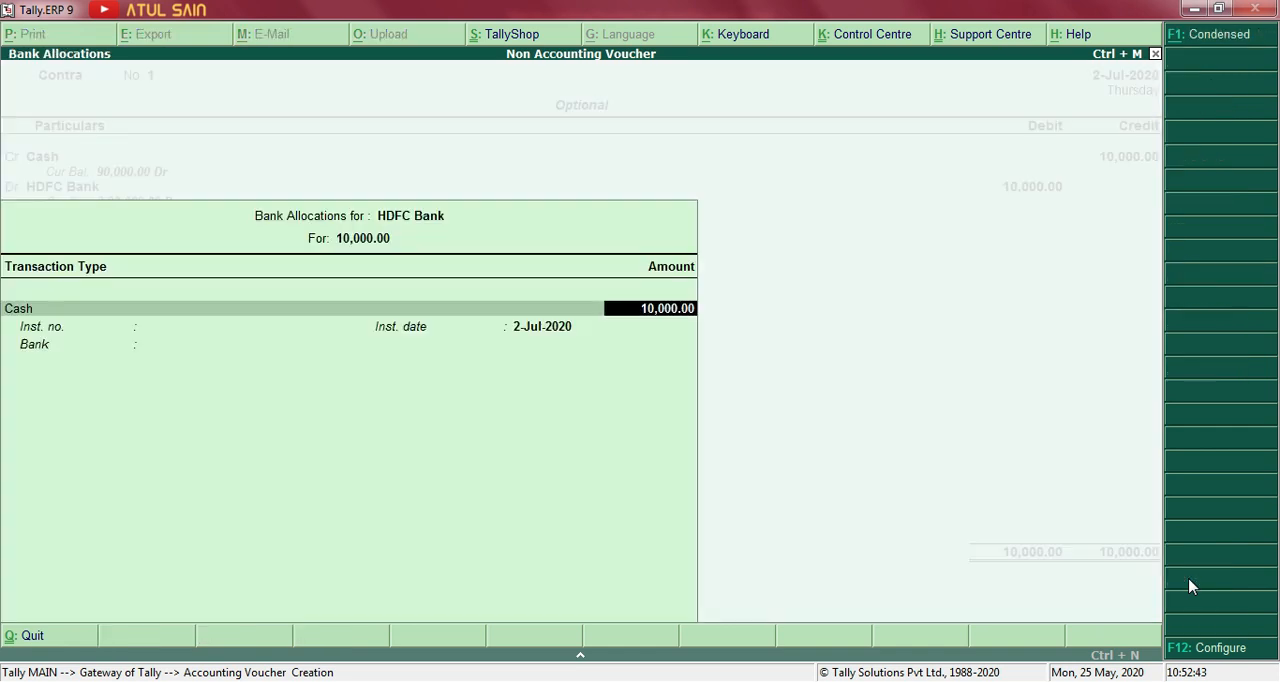
pyautogui.press('Return')
pyautogui.write('5')
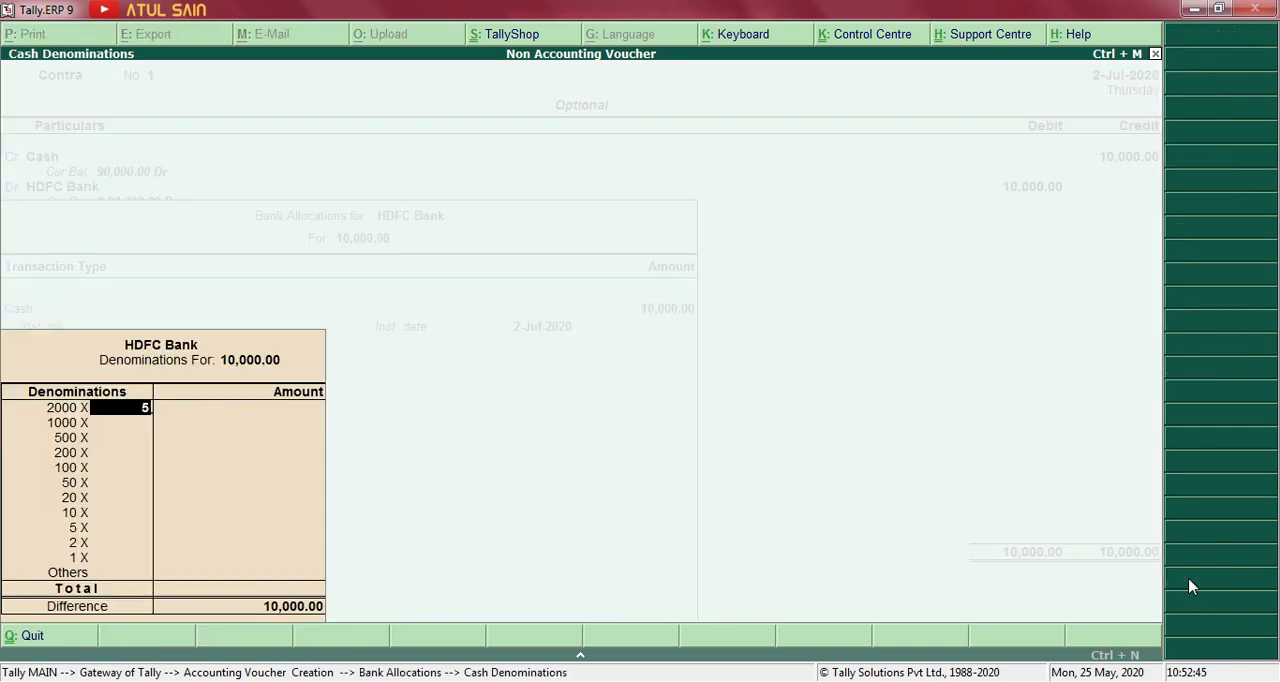
pyautogui.press('Return')
pyautogui.press('Return')
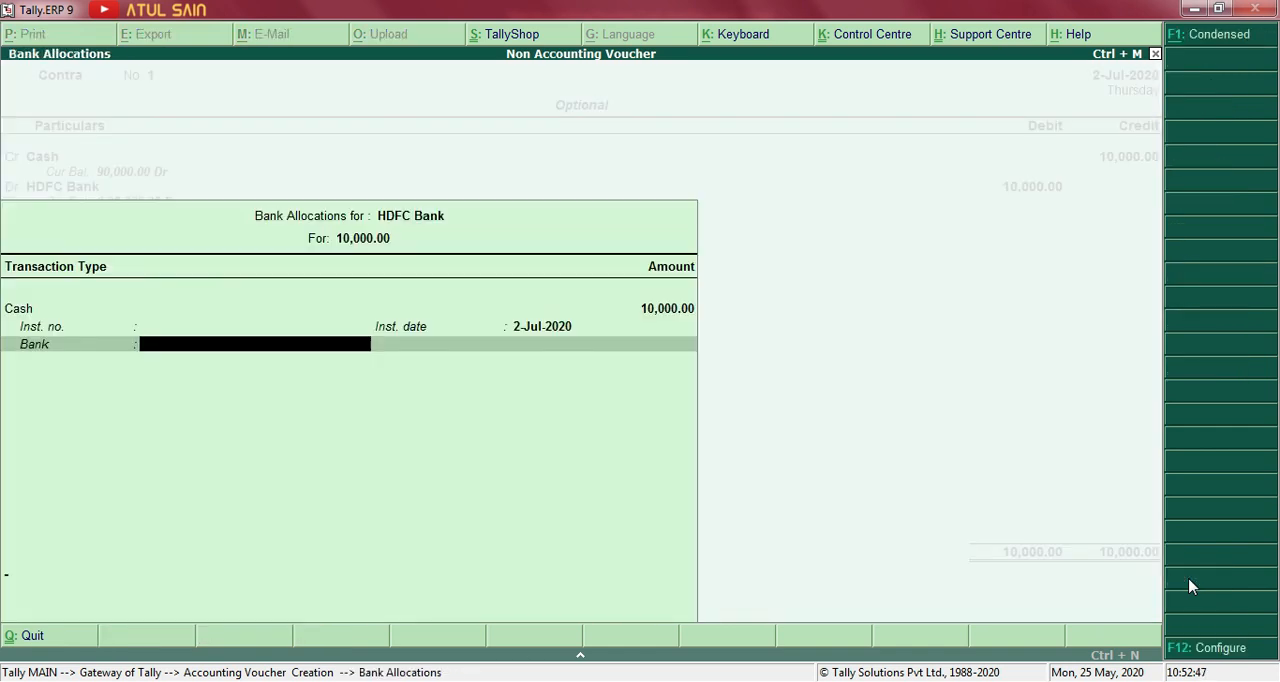
pyautogui.press('Return')
# Enter the narration "Being cash." and save the optional Contra voucher.
pyautogui.write('Being')
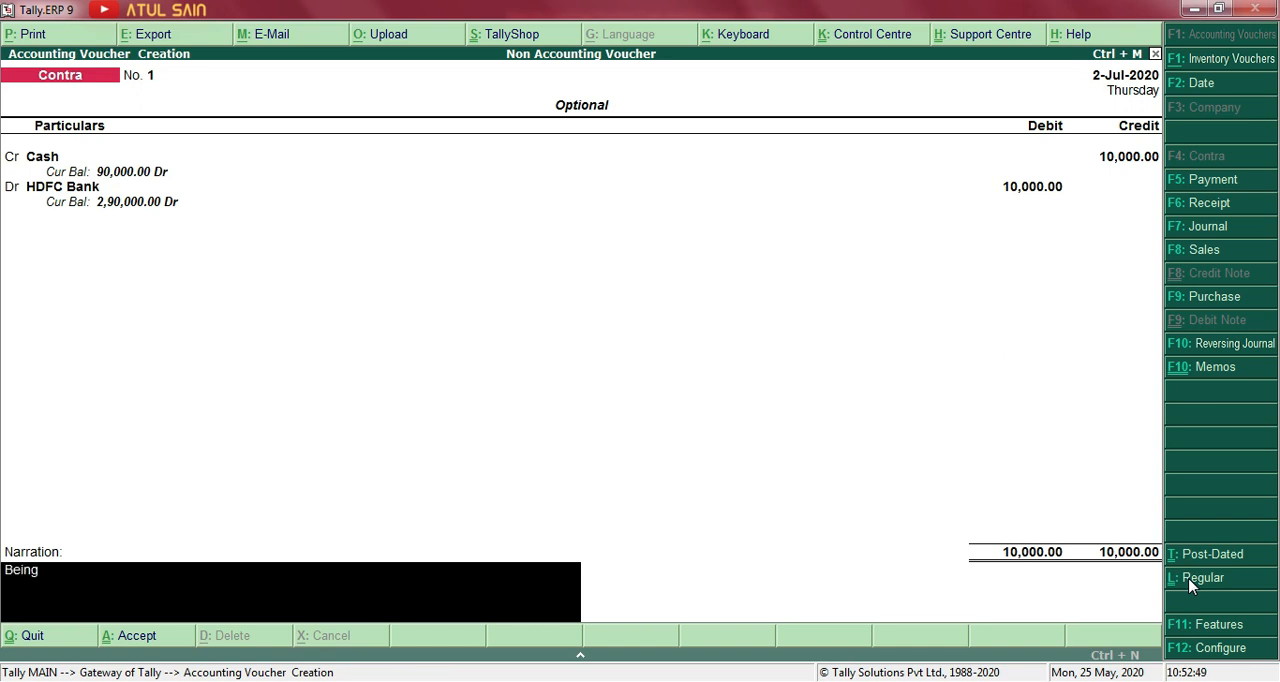
pyautogui.write(' cash.')
pyautogui.press('Return')
pyautogui.press('Return')
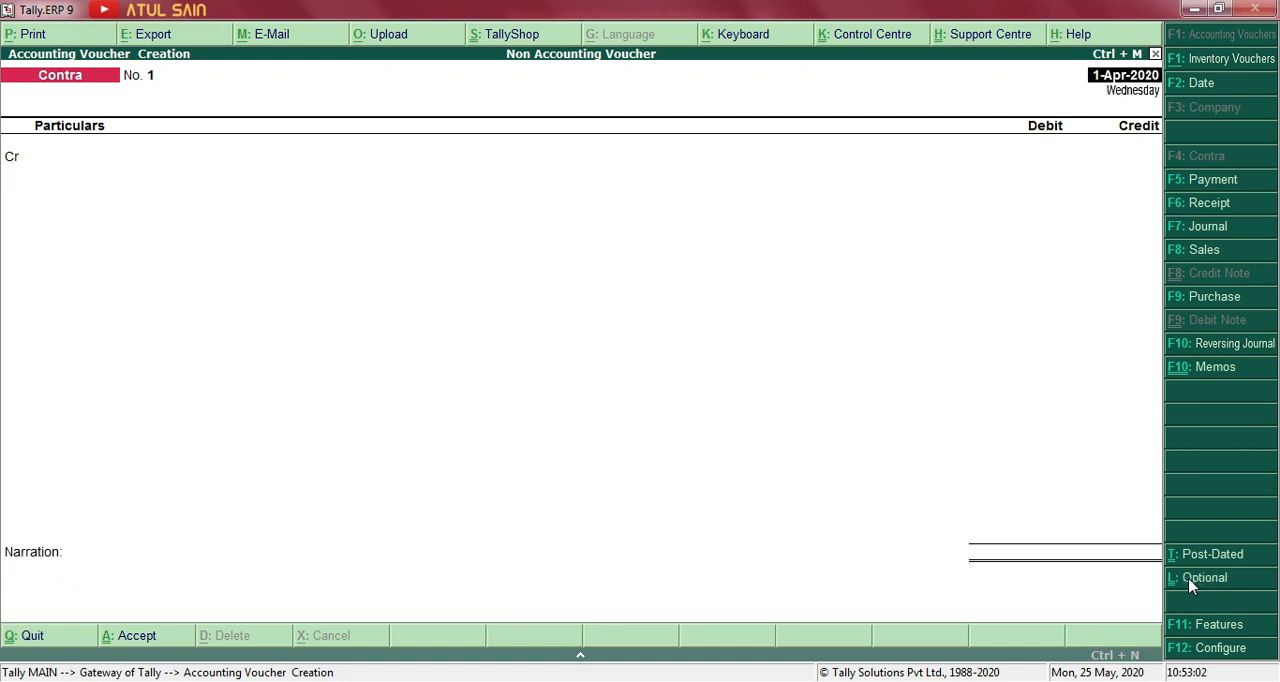
# Leave voucher entry, open the Balance Sheet and inspect the Cash-in-Hand group summary.
pyautogui.press('Escape')
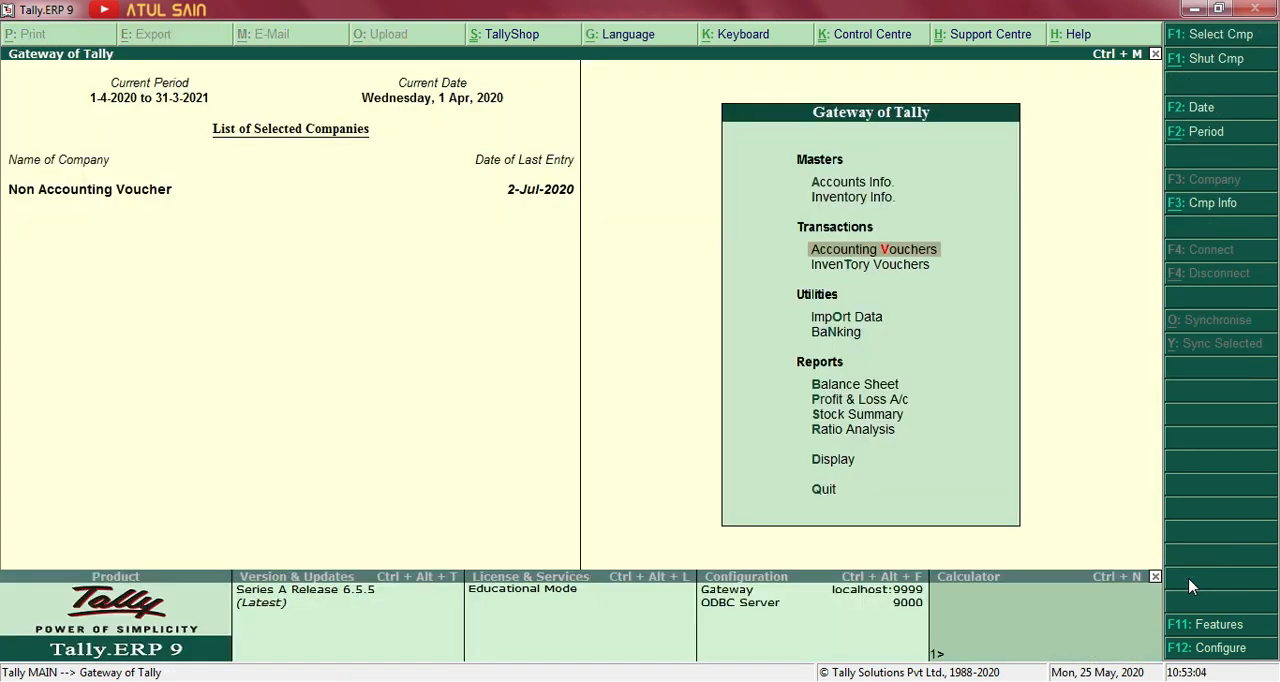
pyautogui.press('Down')
pyautogui.press('Down')
pyautogui.press('Down')
pyautogui.press('Down')
pyautogui.press('Return')
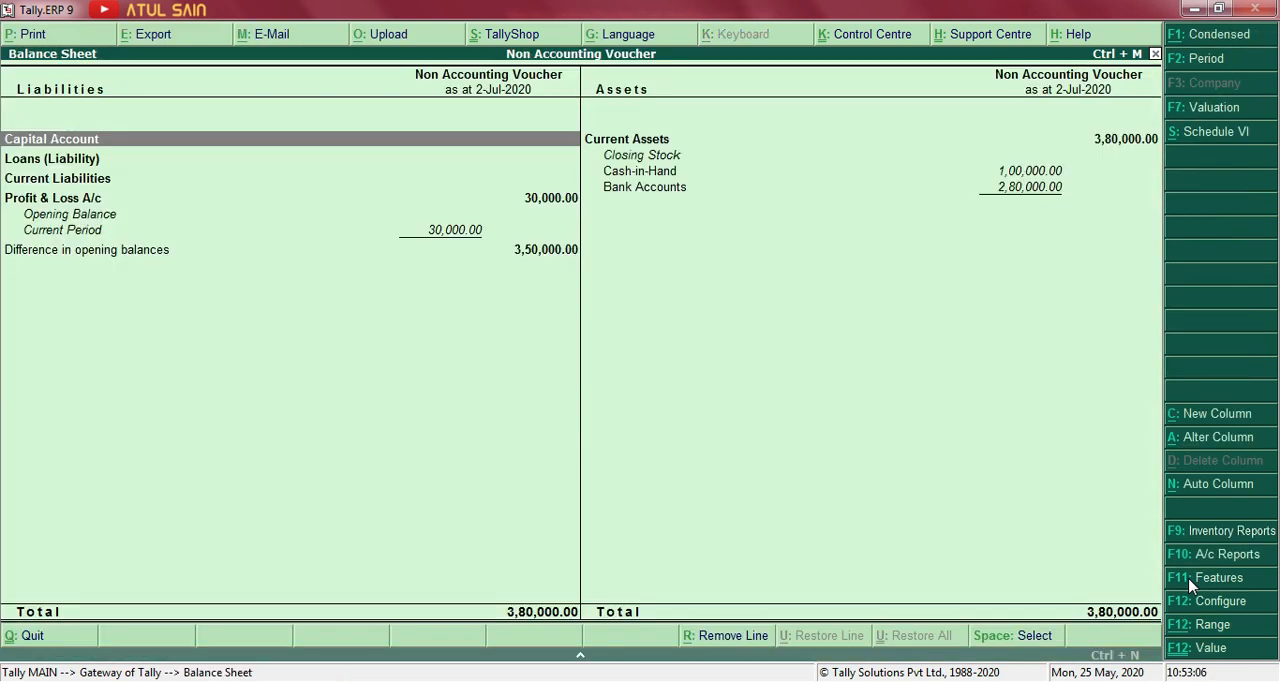
pyautogui.press('Right')
pyautogui.press('Down')
pyautogui.press('Down')
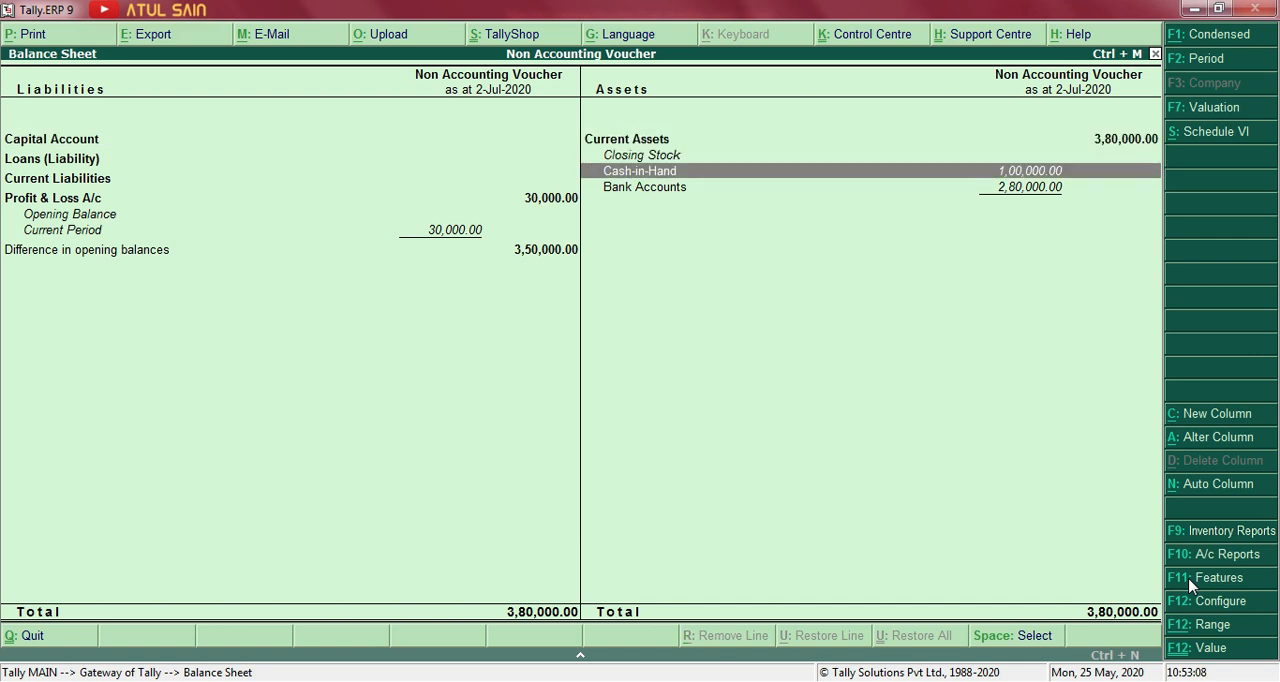
pyautogui.press('Return')
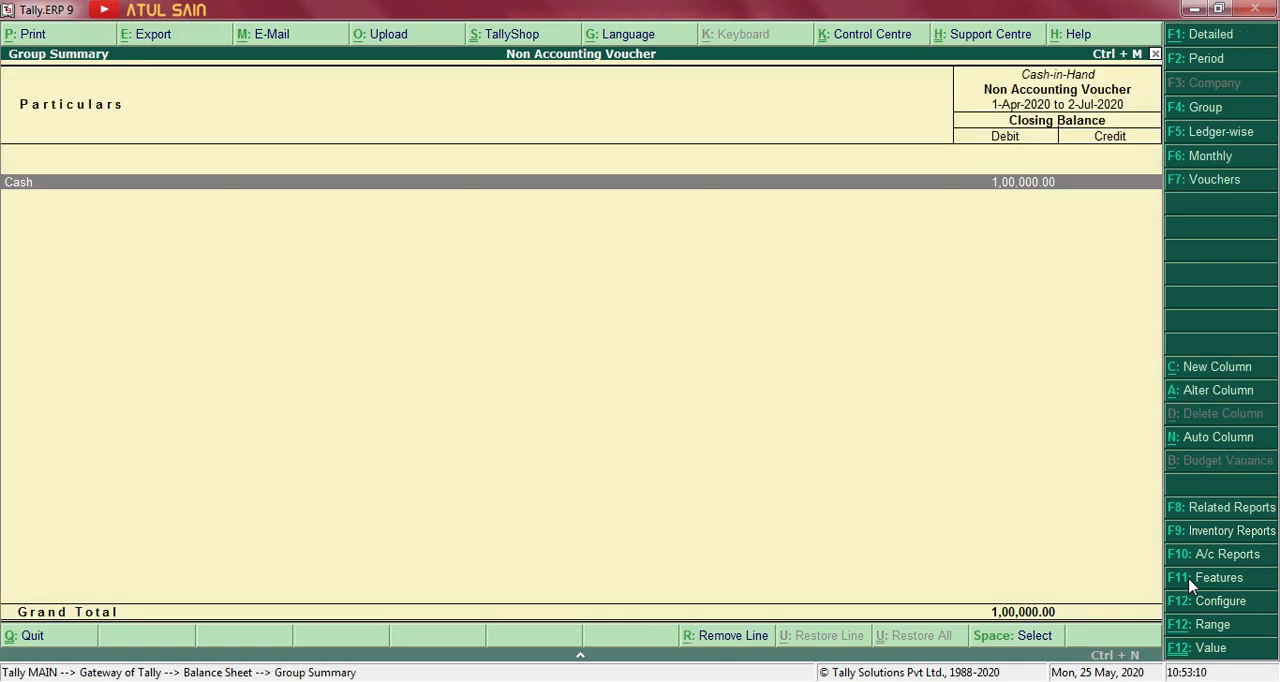
# Examine HDFC Bank's July ledger vouchers through Bank Accounts in the Balance Sheet, and return to the Gateway of Tally.
pyautogui.press('Escape')
pyautogui.press('Down')
pyautogui.press('Return')
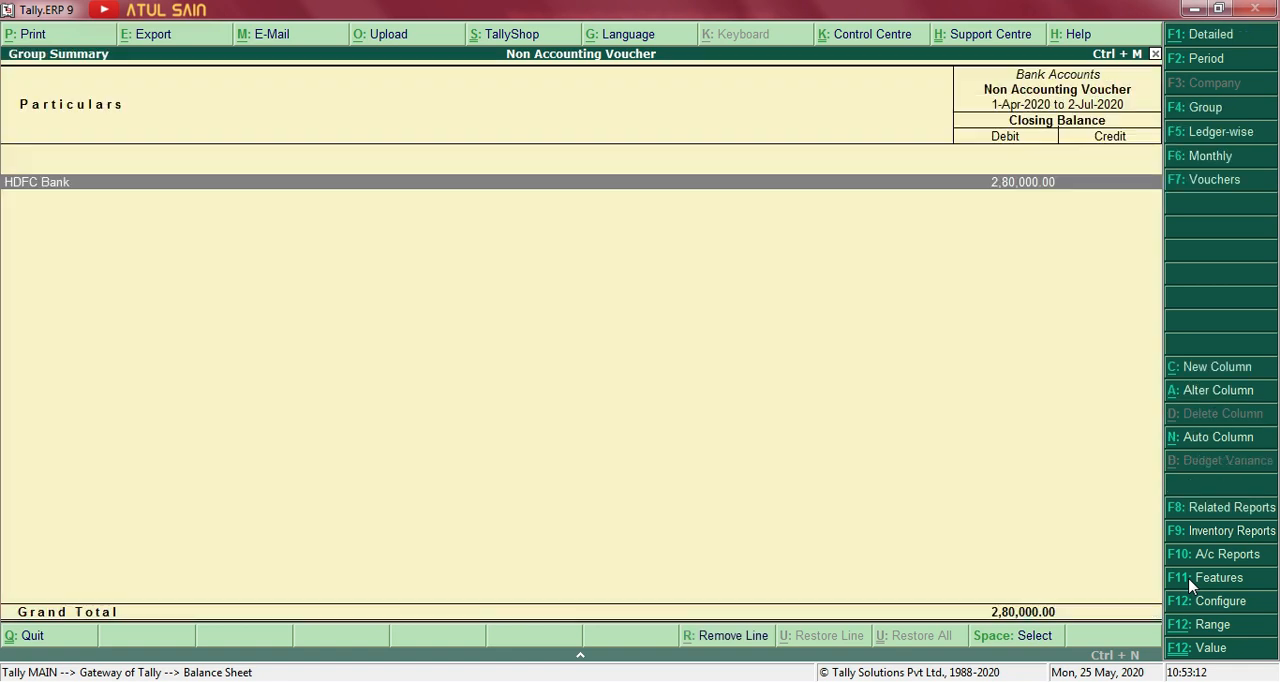
pyautogui.press('Return')
pyautogui.press('Return')
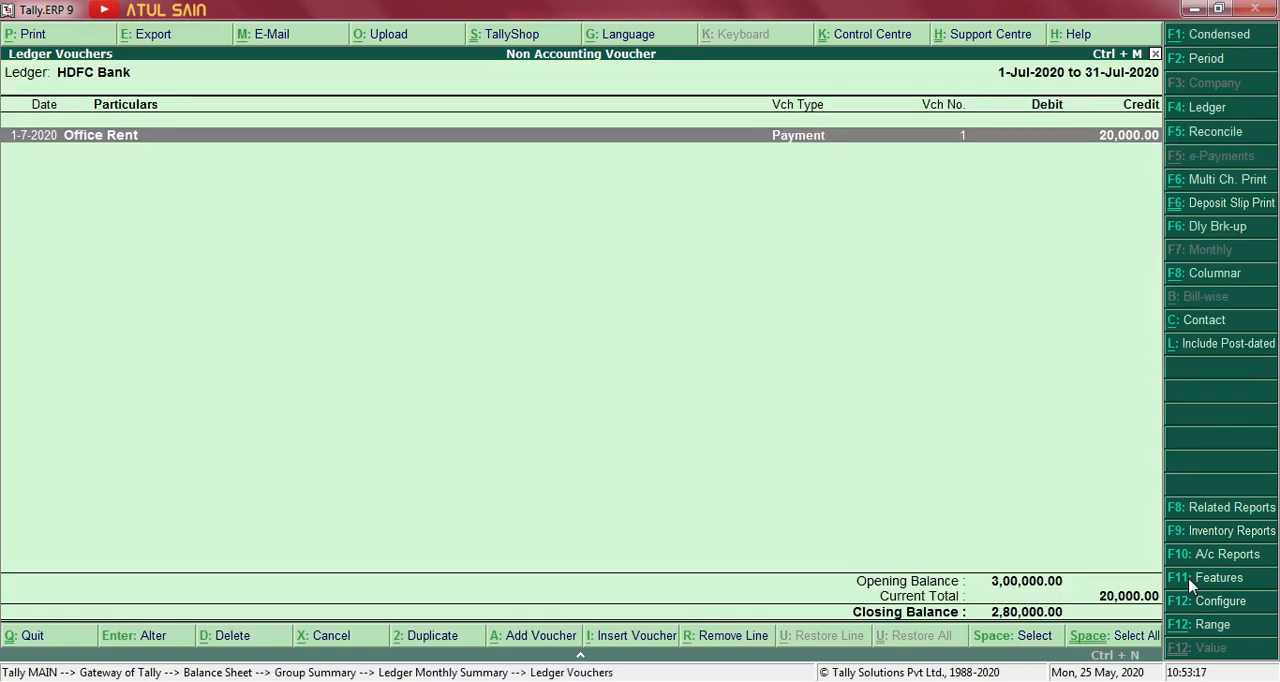
pyautogui.press('Escape')
pyautogui.press('Escape')
pyautogui.press('Escape')
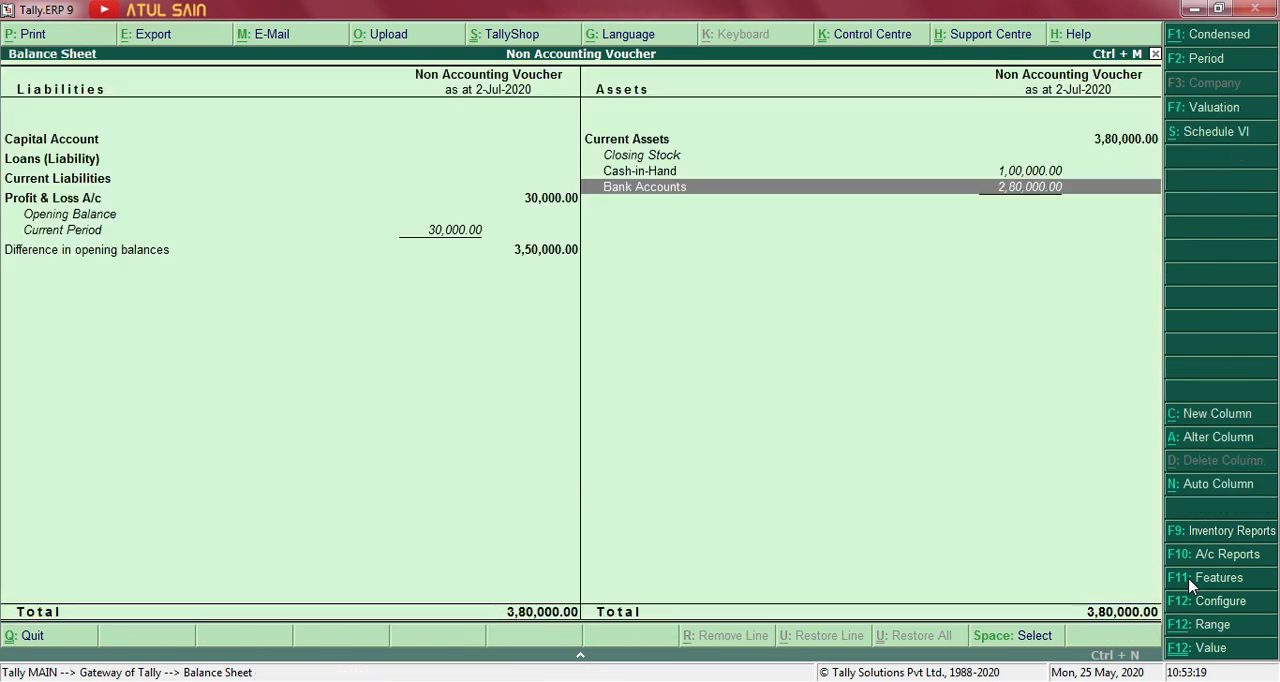
pyautogui.press('Escape')
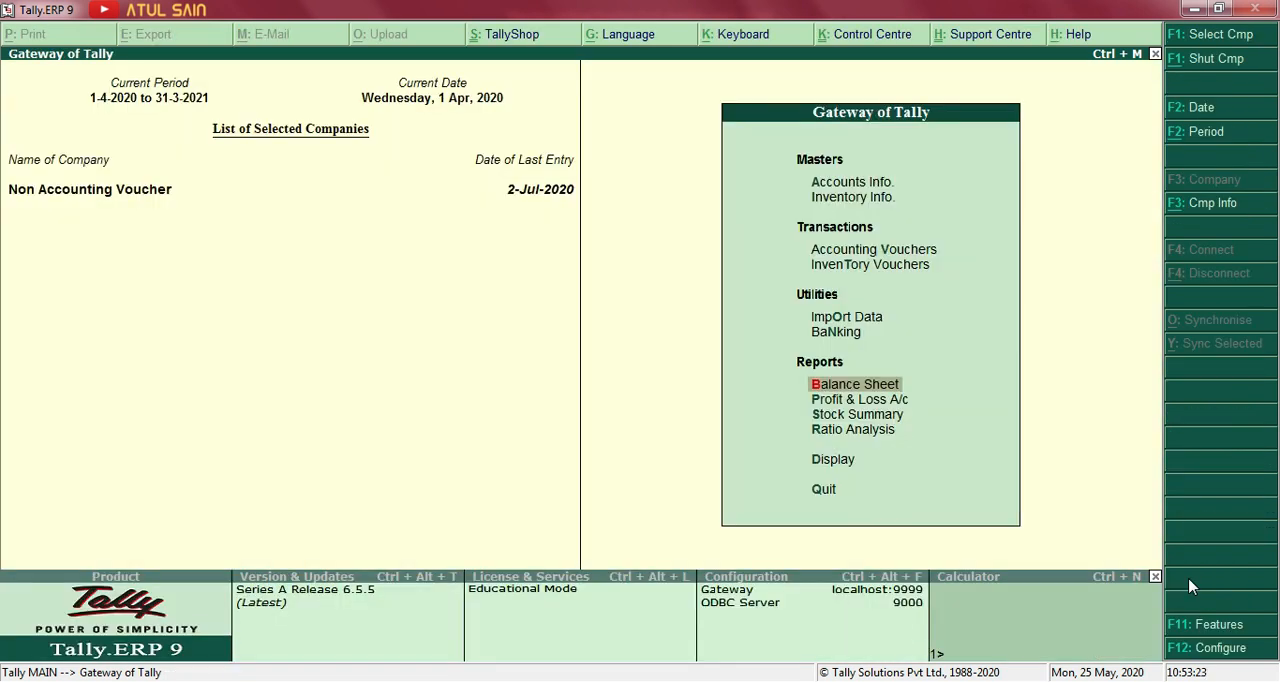
# Open the Day Book for 1-Apr-2020 to 2-Jul-2020 and locate the optional Contra voucher.
pyautogui.press('Down')
pyautogui.press('Down')
pyautogui.press('Down')
pyautogui.press('Down')
pyautogui.press('Return')
pyautogui.press('Down')
pyautogui.press('Return')
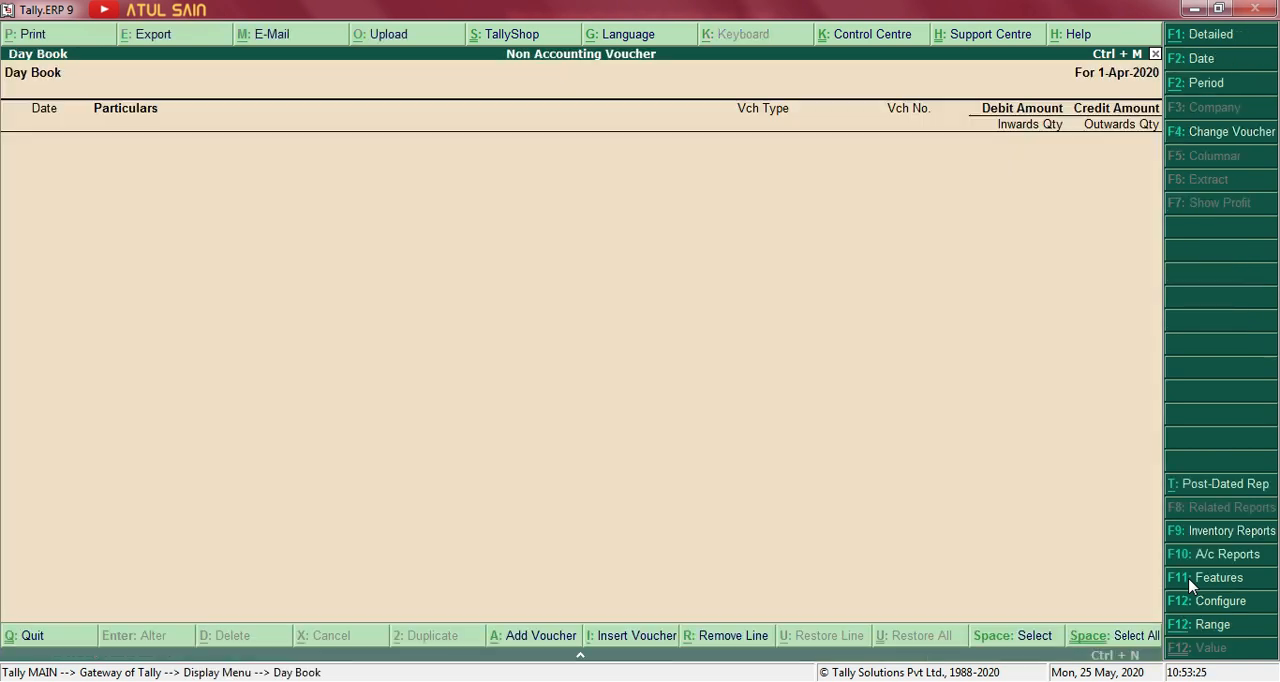
pyautogui.hotkey('alt', 'F2')
pyautogui.press('BackSpace')
pyautogui.press('Return')
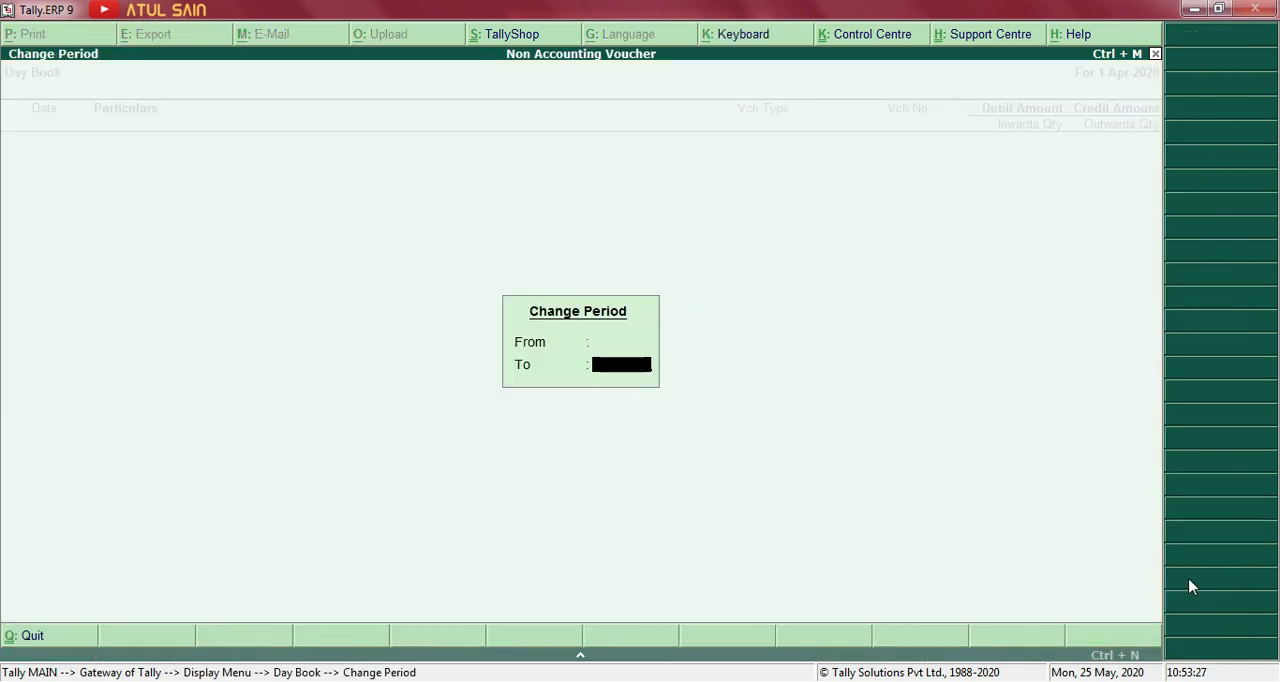
pyautogui.press('Return')
pyautogui.press('Down')
pyautogui.press('Down')
pyautogui.press('Down')
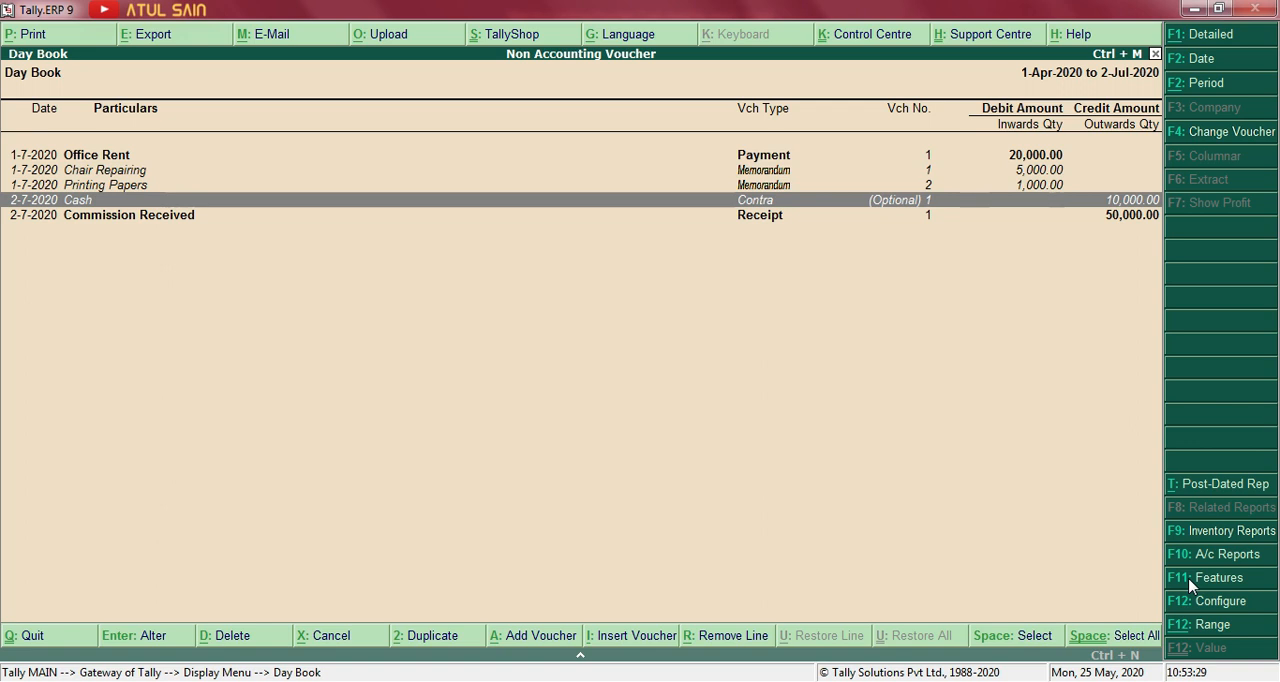
# Leave the Day Book and view the list of all optional vouchers under Exception Reports.
pyautogui.press('Escape')
pyautogui.press('Escape')
pyautogui.press('Return')
pyautogui.press('Up')
pyautogui.press('Up')
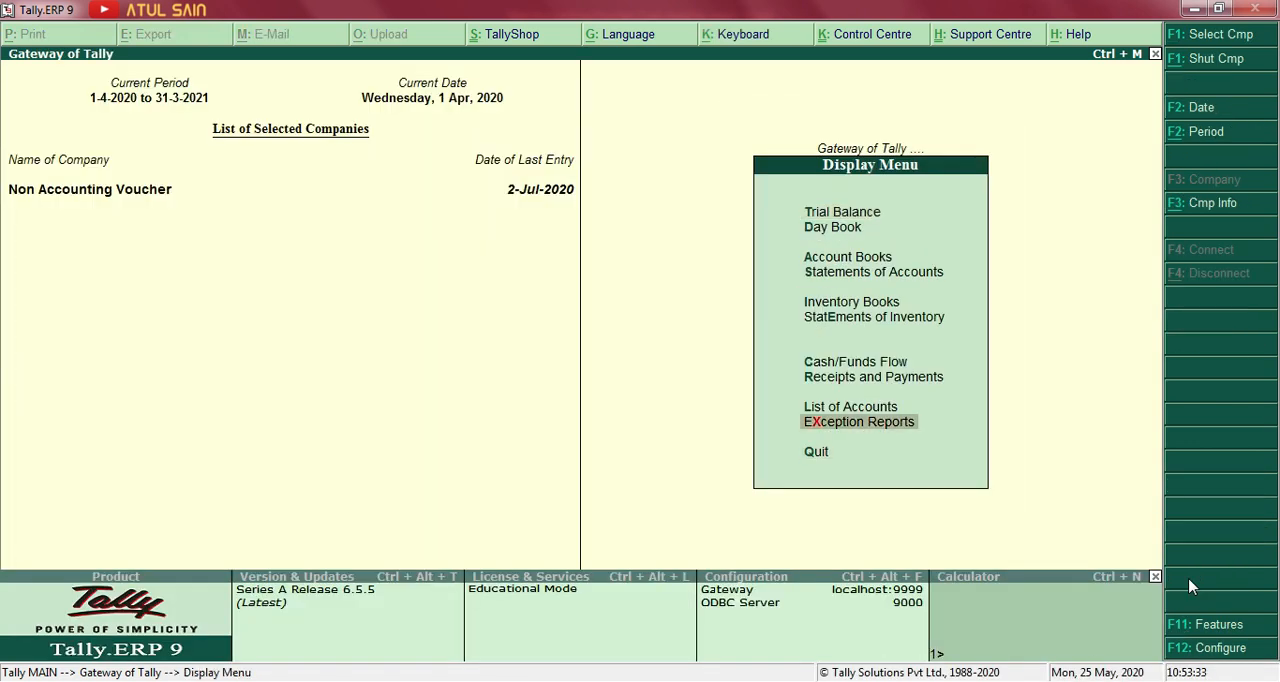
pyautogui.press('Return')
pyautogui.press('Down')
pyautogui.press('Down')
pyautogui.press('Down')
pyautogui.press('Down')
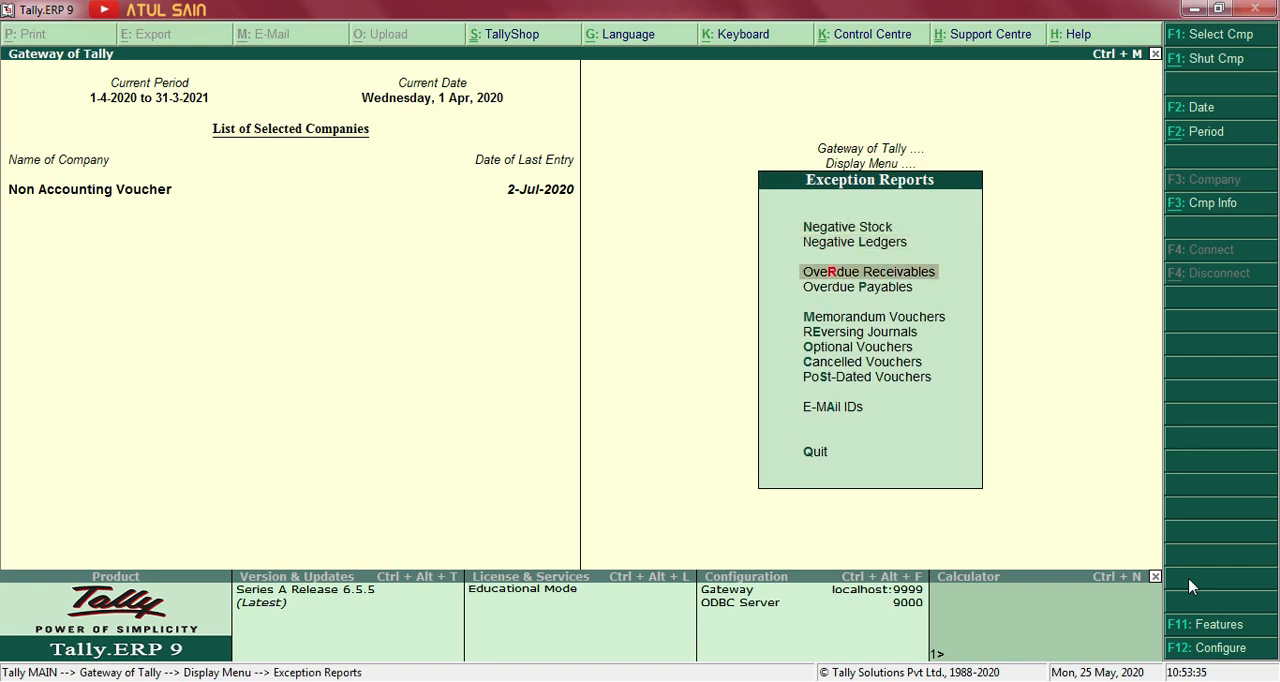
pyautogui.press('Down')
pyautogui.press('Down')
pyautogui.press('Return')
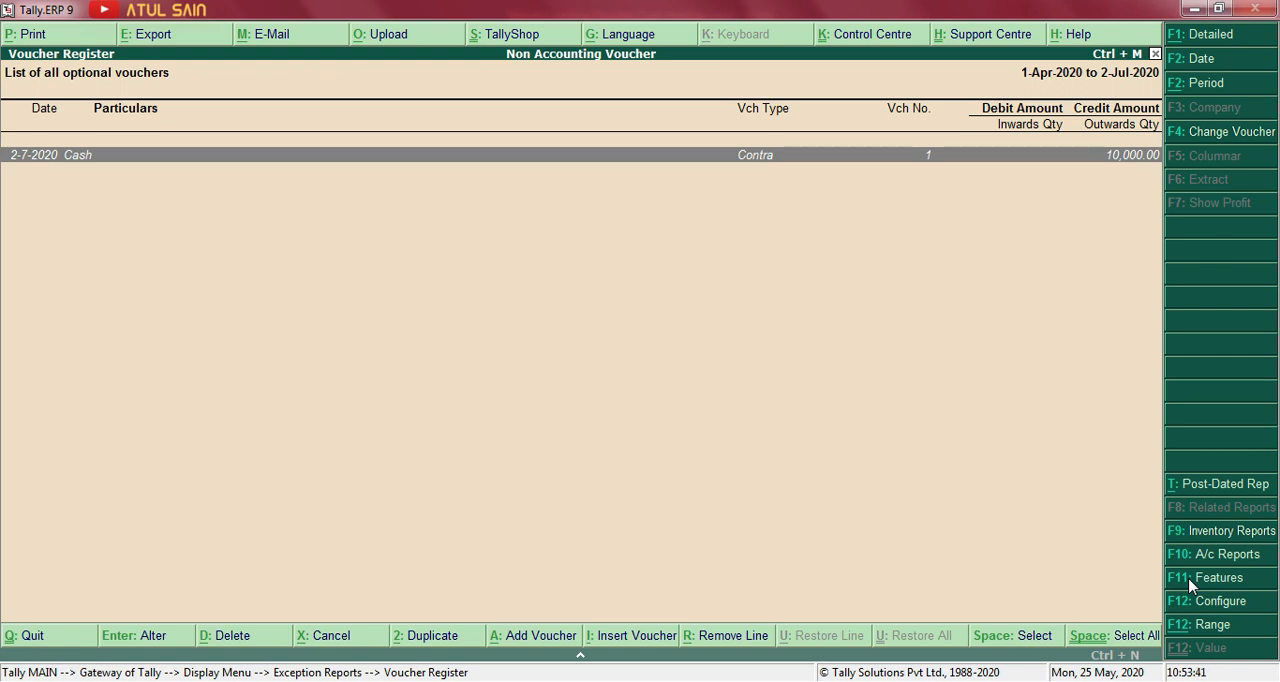
# Open the optional Contra voucher from the list, change it to Regular and save it with its existing bank allocation.
pyautogui.press('Return')
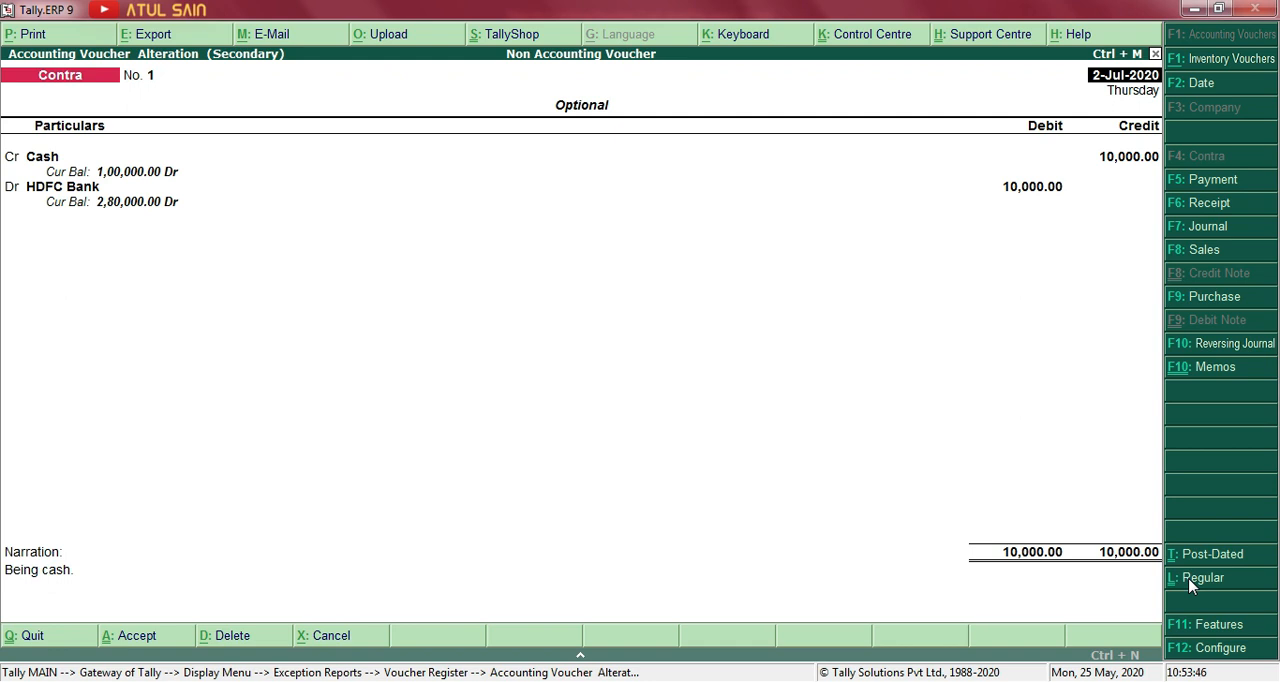
pyautogui.click(1201, 588)
pyautogui.hotkey('ctrl', 'a')
pyautogui.hotkey('ctrl', 'a')
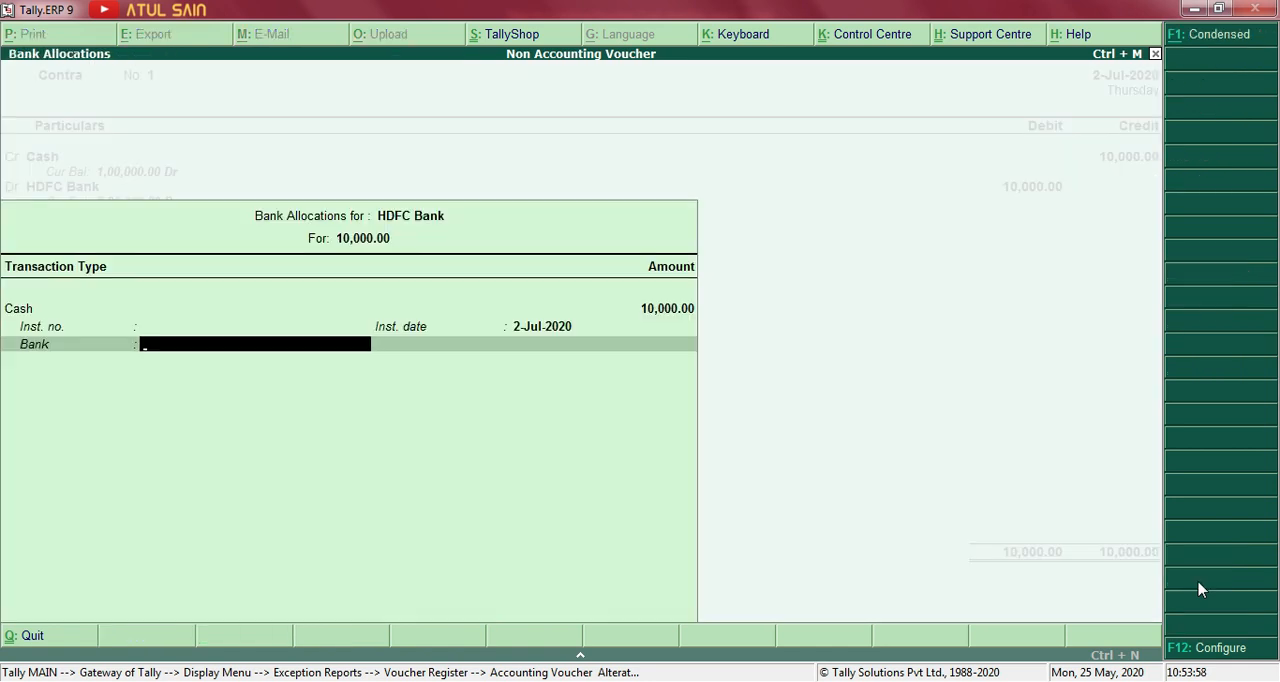
pyautogui.hotkey('ctrl', 'a')
pyautogui.hotkey('ctrl', 'a')
# Return to the Gateway of Tally, reopen the Balance Sheet in detail and check the Cash-in-Hand and Bank Accounts balances.
pyautogui.press('Escape')
pyautogui.press('Escape')
pyautogui.press('Escape')
pyautogui.press('Up')
pyautogui.press('Up')
pyautogui.press('Up')
pyautogui.press('Up')
pyautogui.press('Return')
pyautogui.hotkey('alt', 'F1')
pyautogui.press('Down')
pyautogui.press('Down')
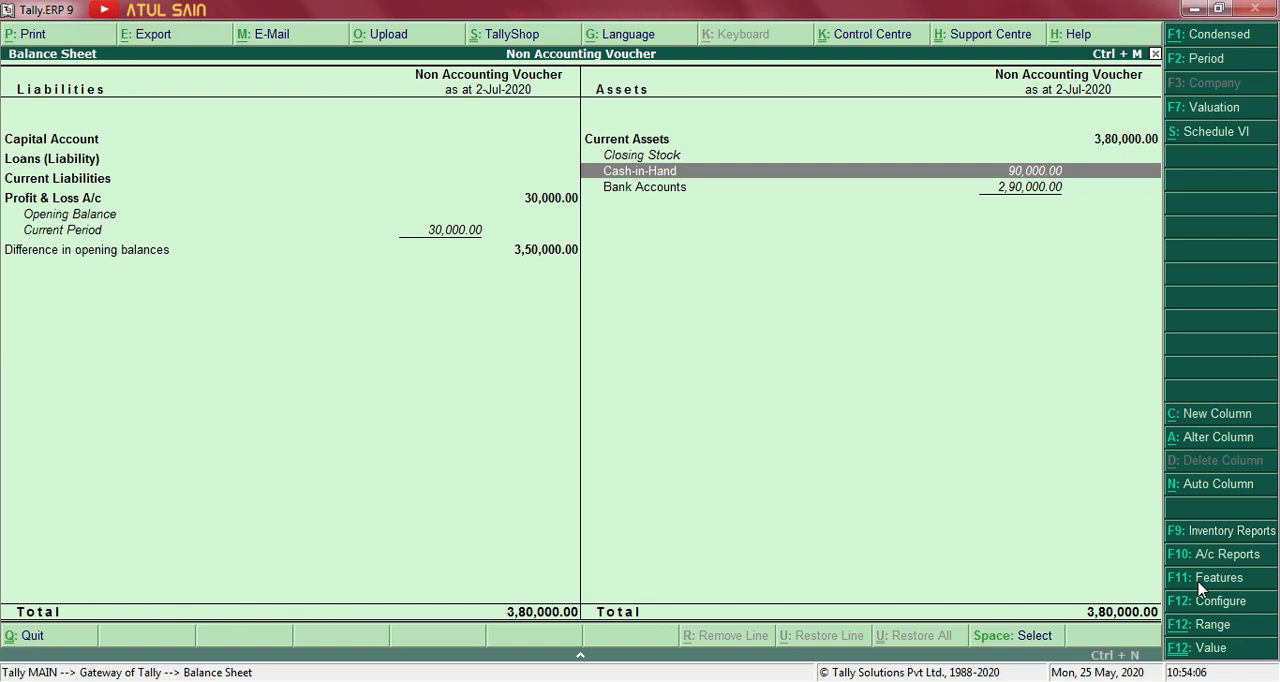
# Drill down from Bank Accounts to HDFC Bank's July vouchers and open the Contra voucher of 2-Jul-2020.
pyautogui.press('Down')
pyautogui.press('Return')
pyautogui.press('Return')
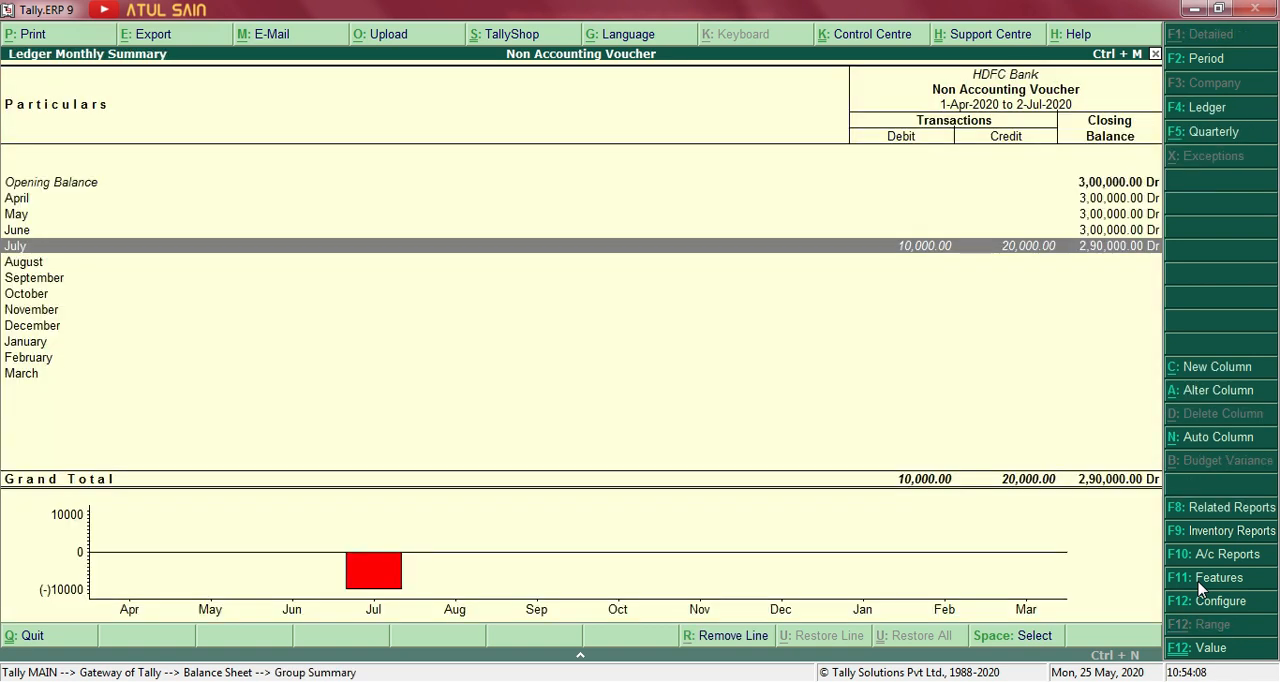
pyautogui.press('Return')
pyautogui.press('Down')
# Mark the Contra voucher as Optional again and save it with its existing entries and cash denominations.
pyautogui.press('Return')
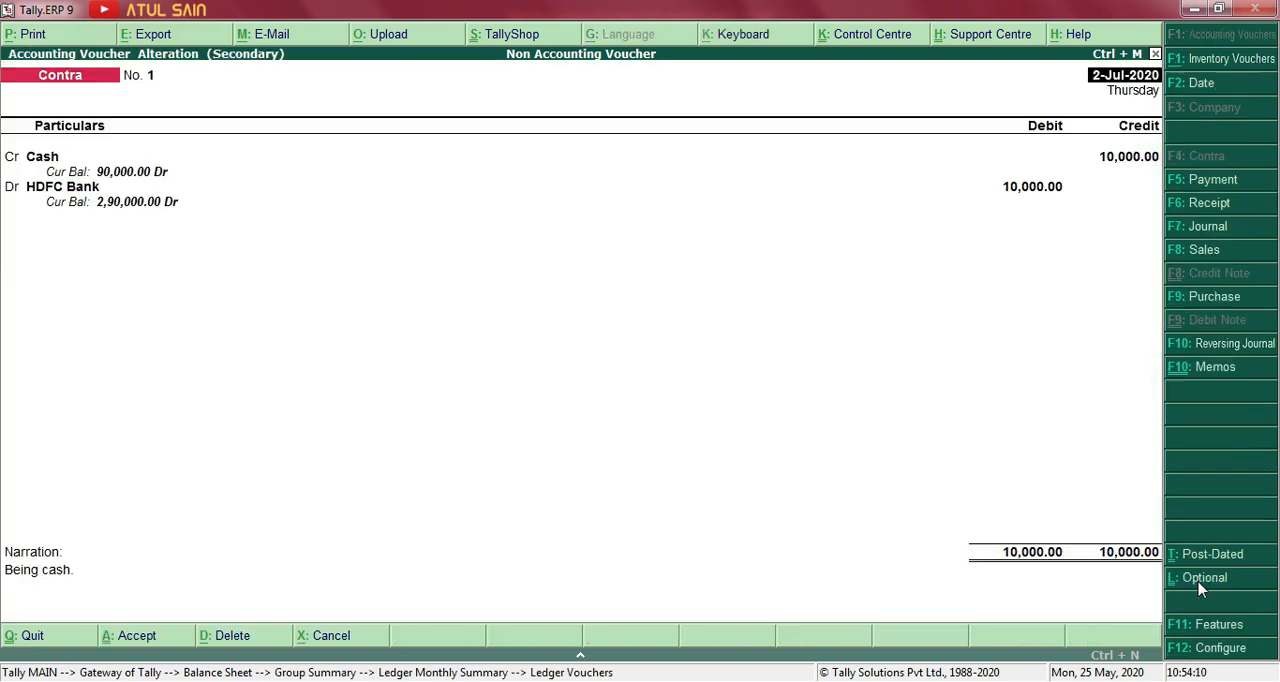
pyautogui.hotkey('ctrl', 'l')
pyautogui.press('Return')
pyautogui.press('Return')
pyautogui.press('Return')
pyautogui.press('Return')
pyautogui.press('Return')
pyautogui.press('Return')
pyautogui.press('Return')
pyautogui.press('Return')
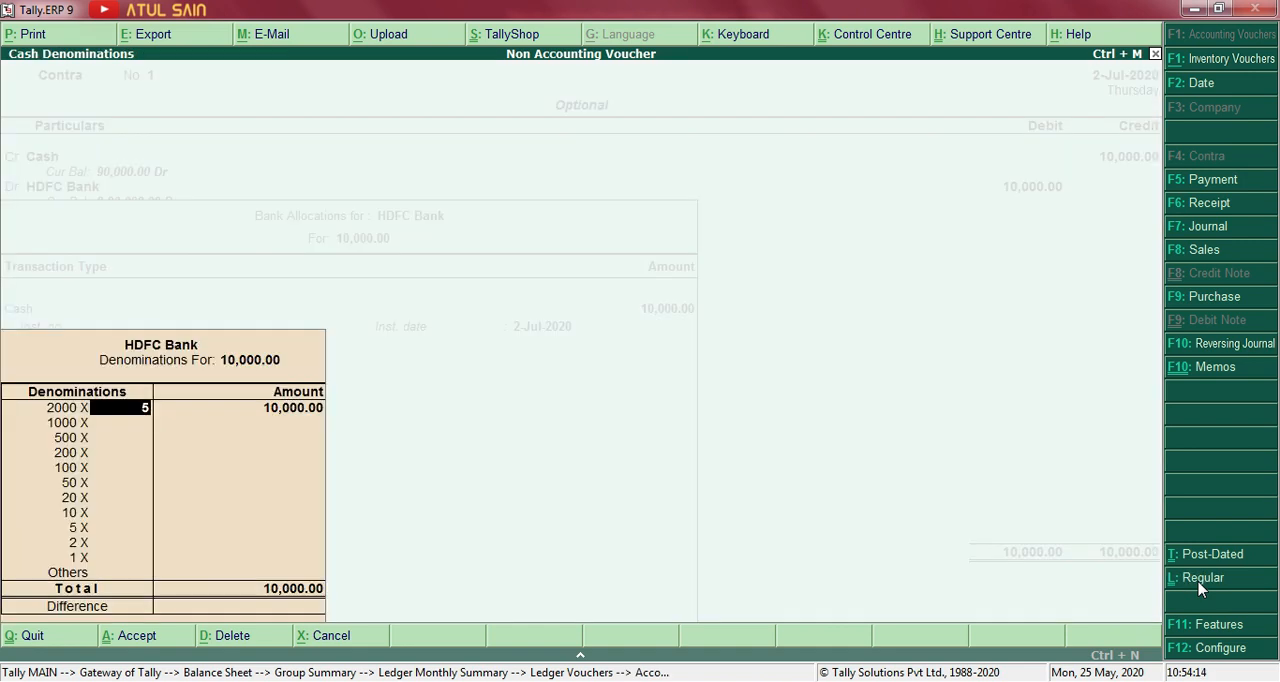
pyautogui.press('Return')
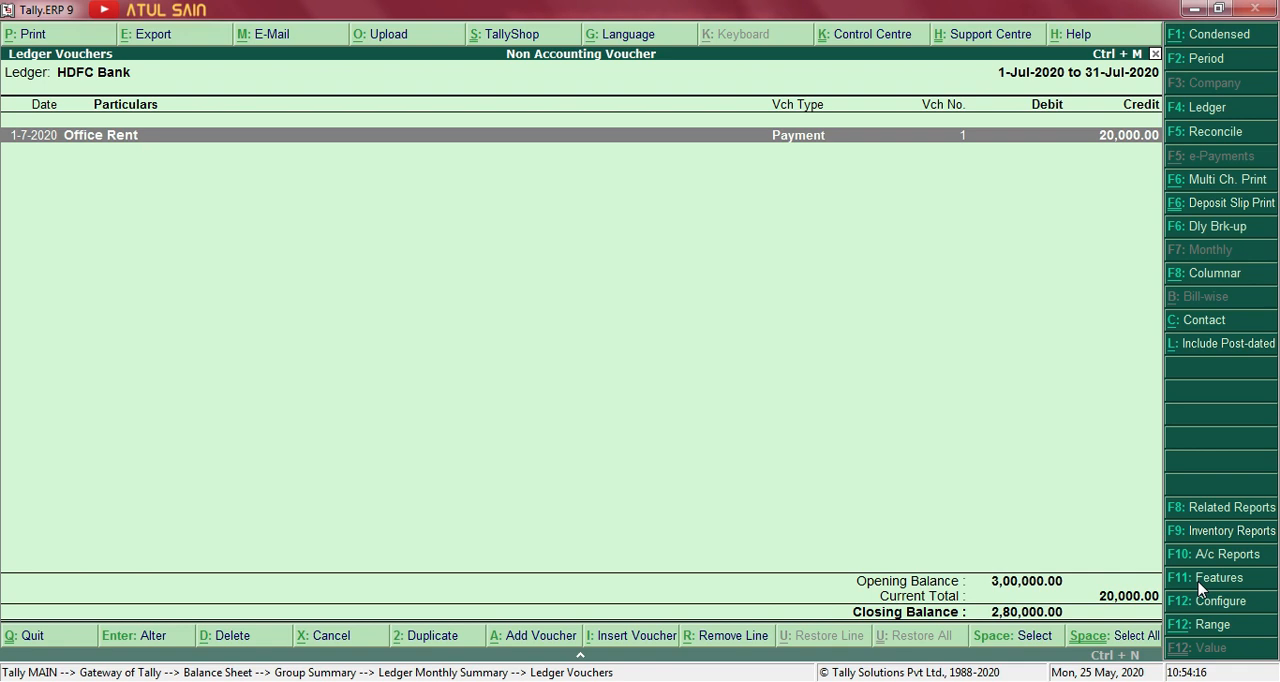
# Back out of the HDFC Bank ledger reports, switch to the Word exercise and read transaction 7 about purchasing goods.
pyautogui.press('Escape')
pyautogui.press('Escape')
pyautogui.press('Escape')
pyautogui.press('Escape')
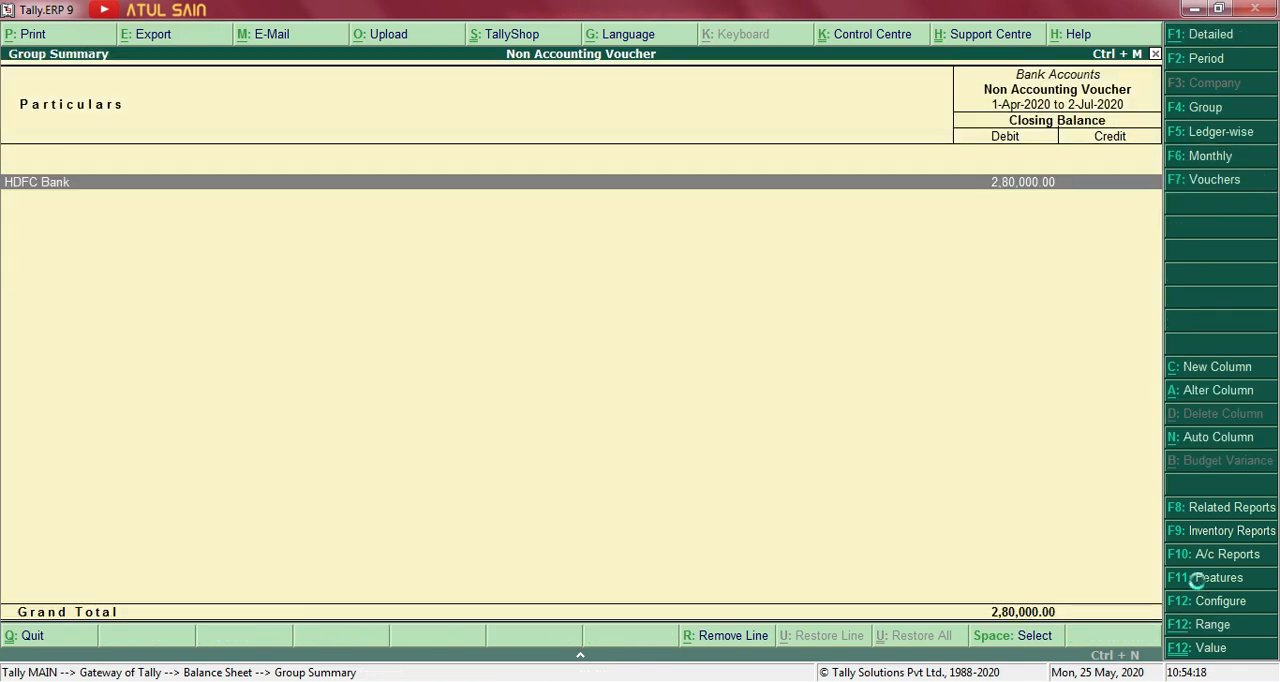
pyautogui.hotkey('alt', 'Tab')
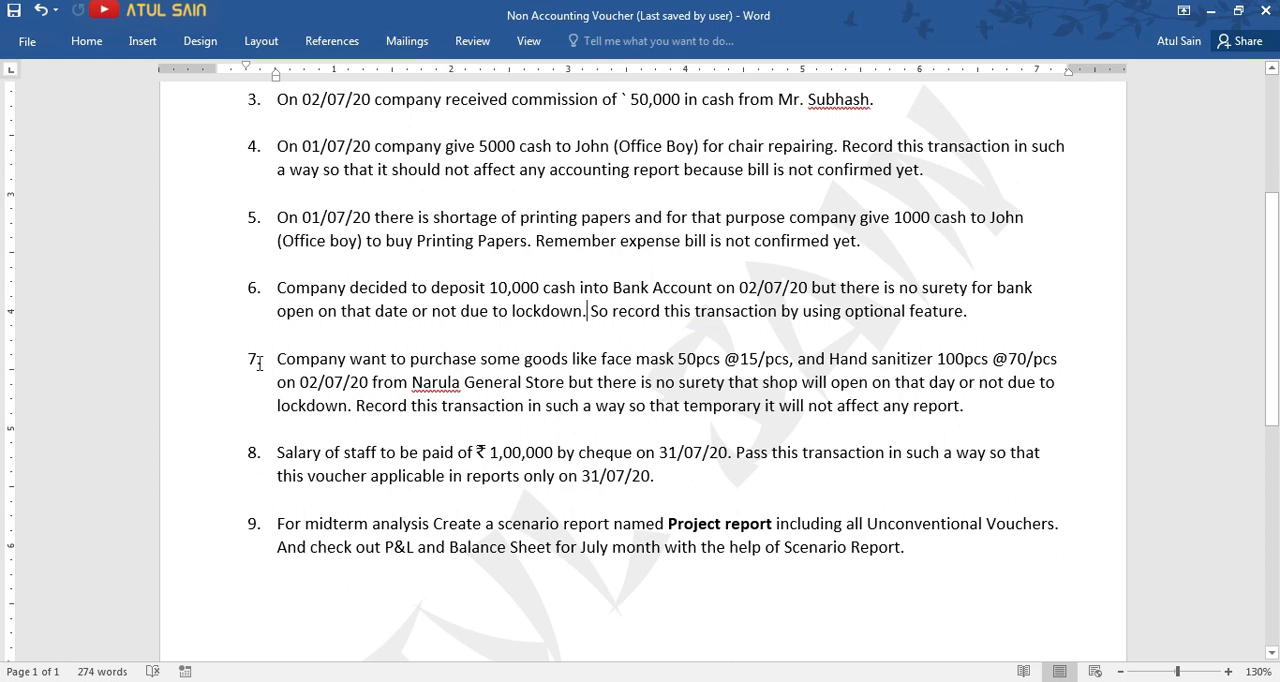
pyautogui.scroll(-3, 258, 364)
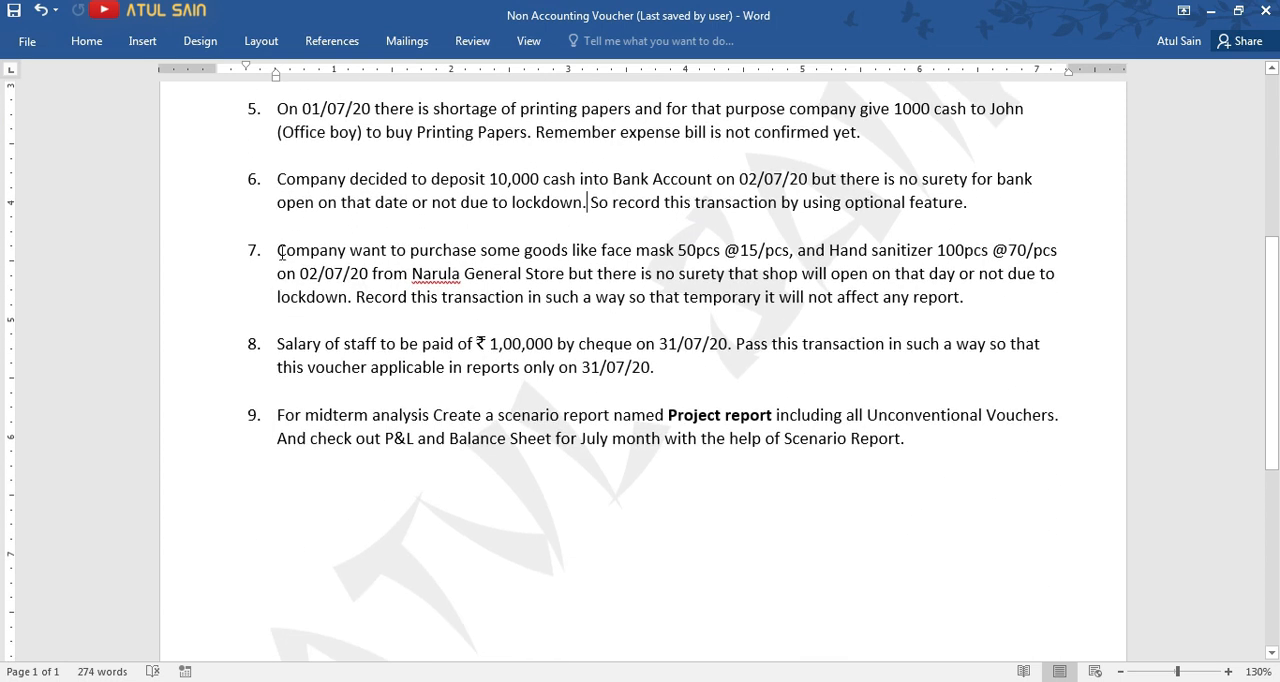
# Highlight the goods purchase in transaction 7 and copy the supplier name Narula General Store.
pyautogui.moveTo(281, 252); pyautogui.dragTo(352, 308)
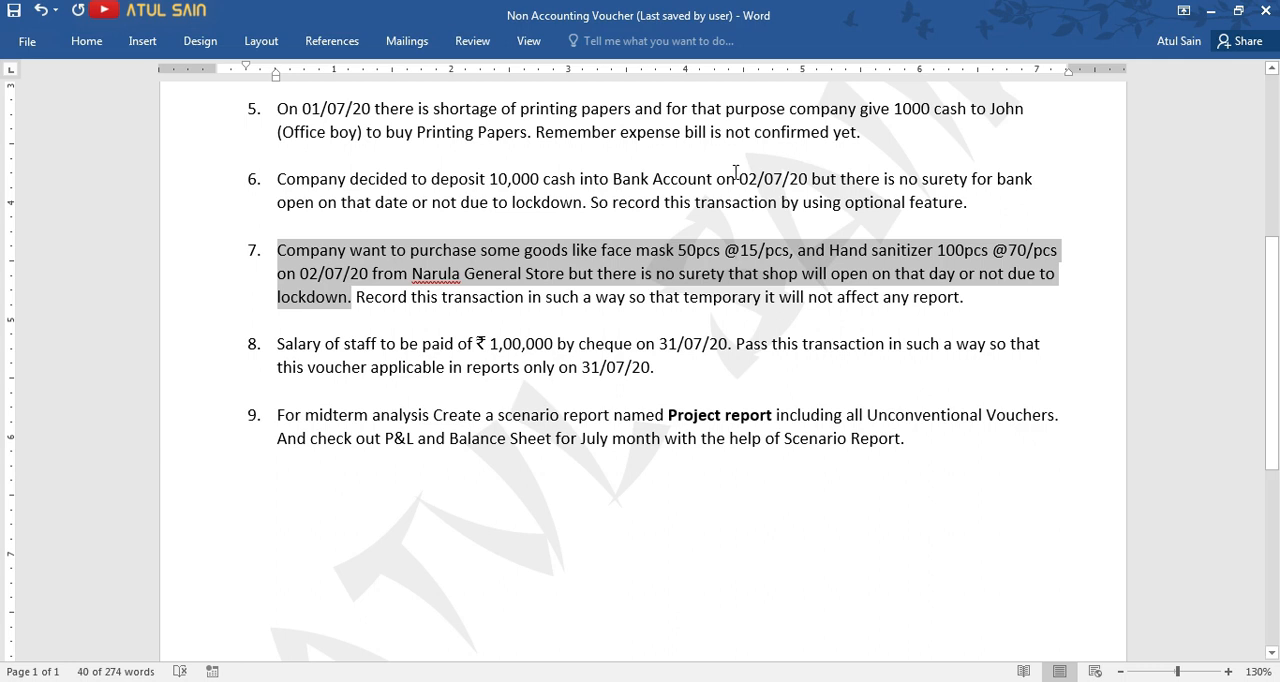
pyautogui.doubleClick(446, 275)
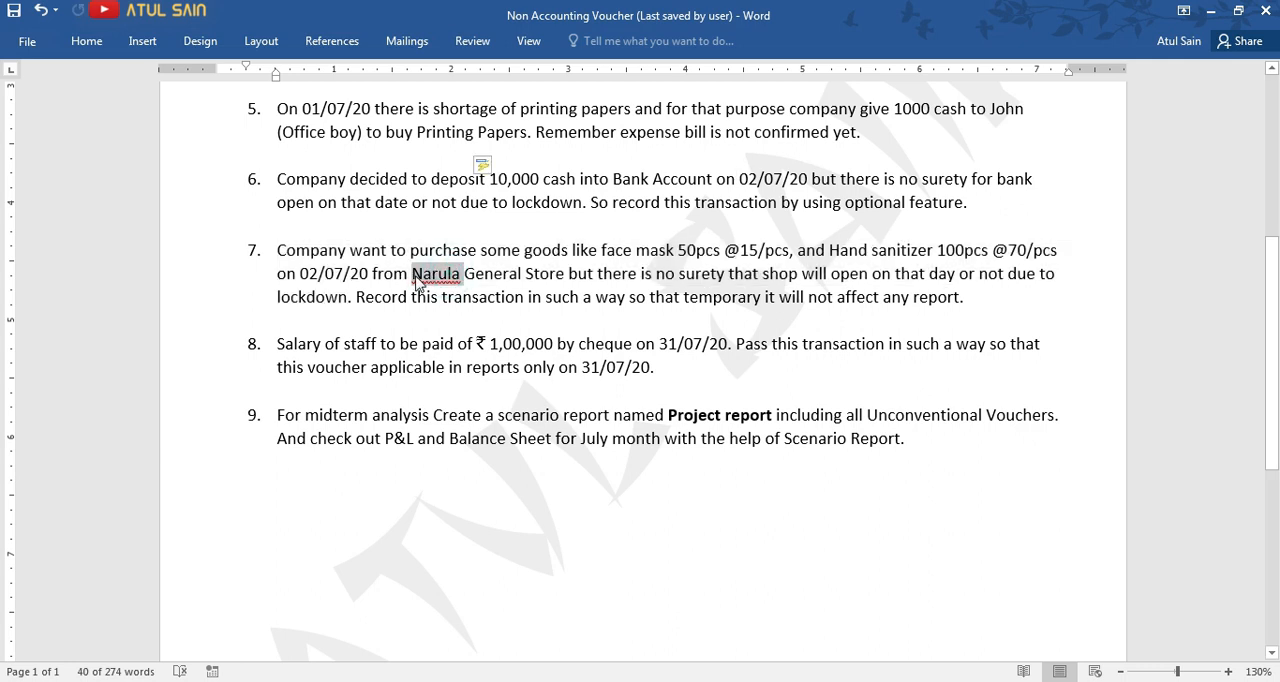
pyautogui.click(393, 274)
pyautogui.moveTo(413, 274); pyautogui.dragTo(562, 278)
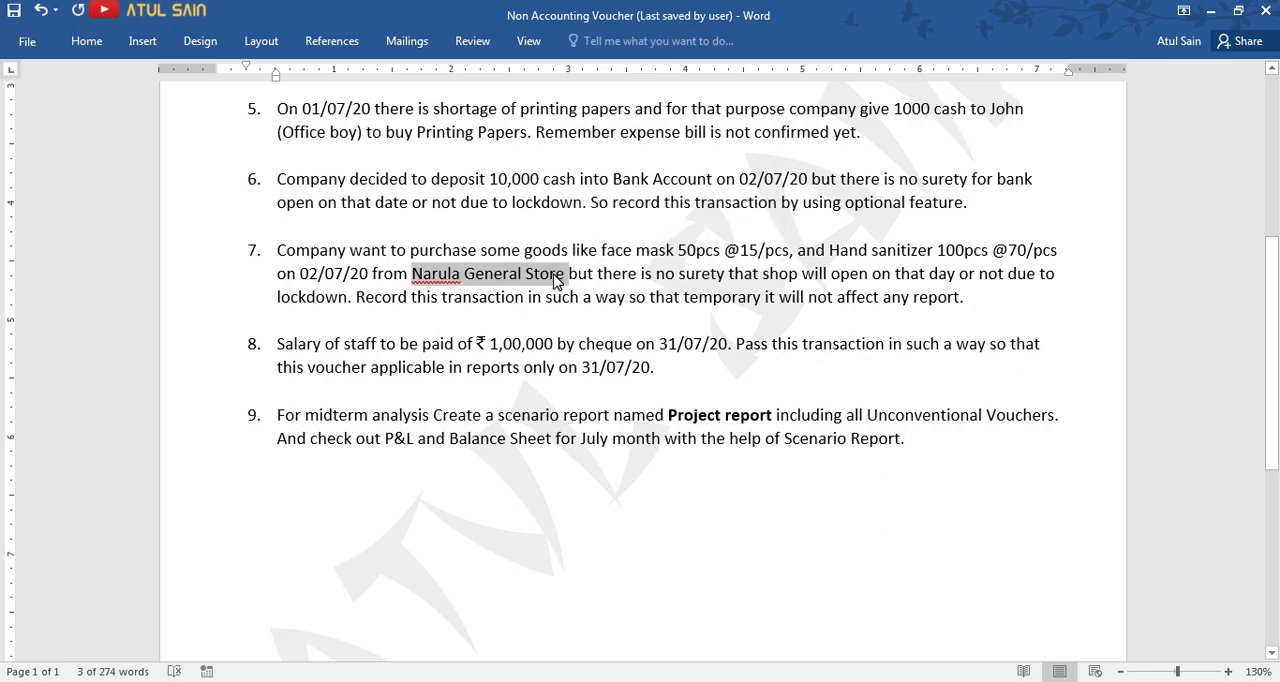
# Switch to Tally and open a new Purchase voucher under Accounting Vouchers.
pyautogui.hotkey('alt', 'Tab')
pyautogui.press('Up')
pyautogui.press('Up')
pyautogui.press('Up')
pyautogui.press('Up')
pyautogui.press('Return')
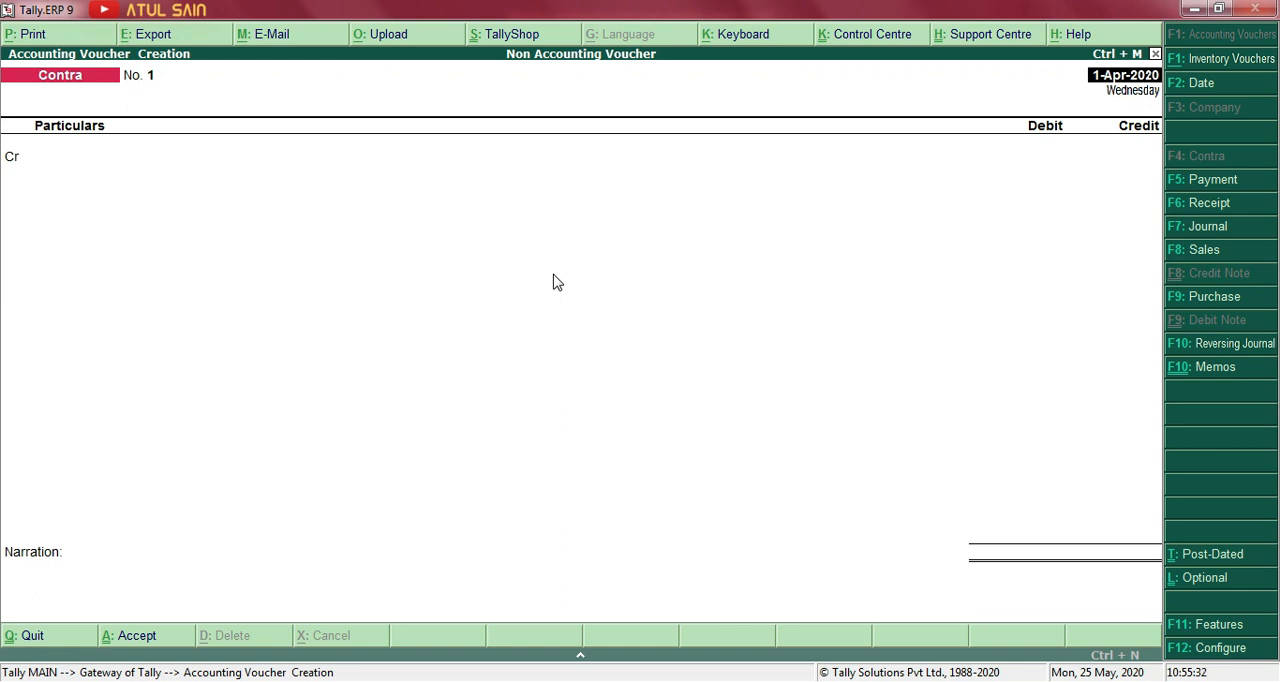
pyautogui.click(1201, 297)
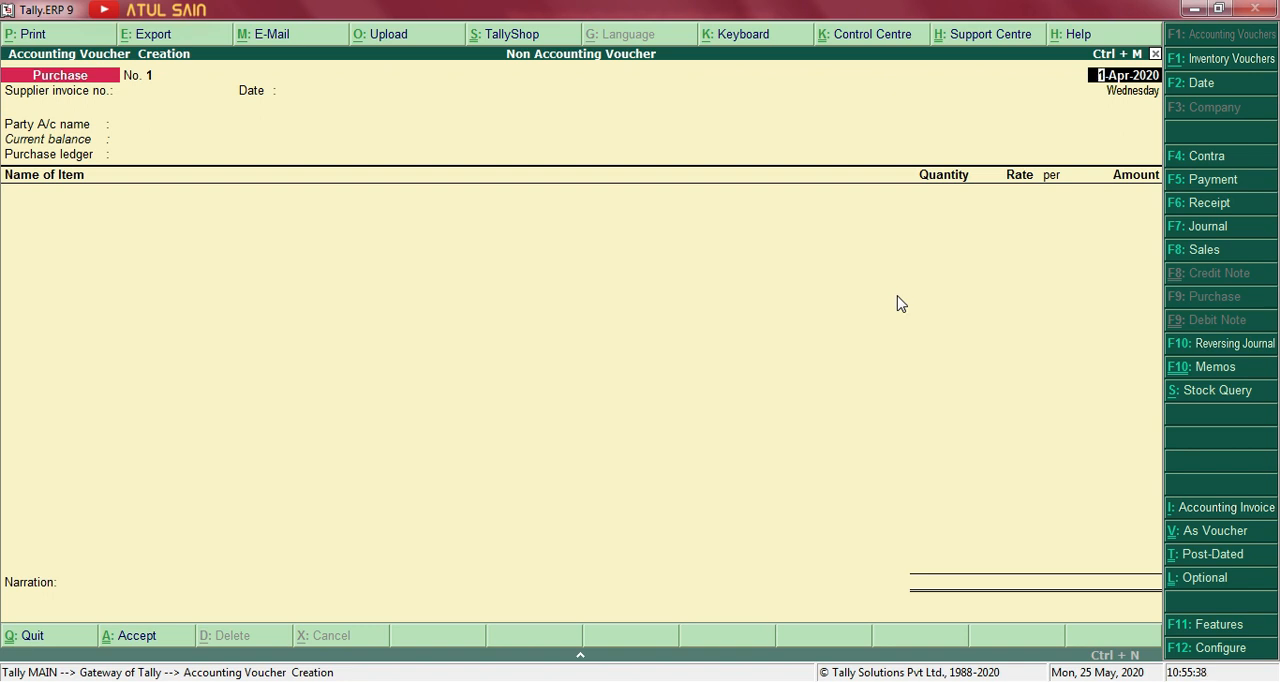
# Date the Purchase voucher 2-Jul-2020 and enter ns-01 as the supplier invoice number, keeping the same invoice date.
pyautogui.hotkey('alt', 'Tab')
pyautogui.hotkey('alt', 'Tab')
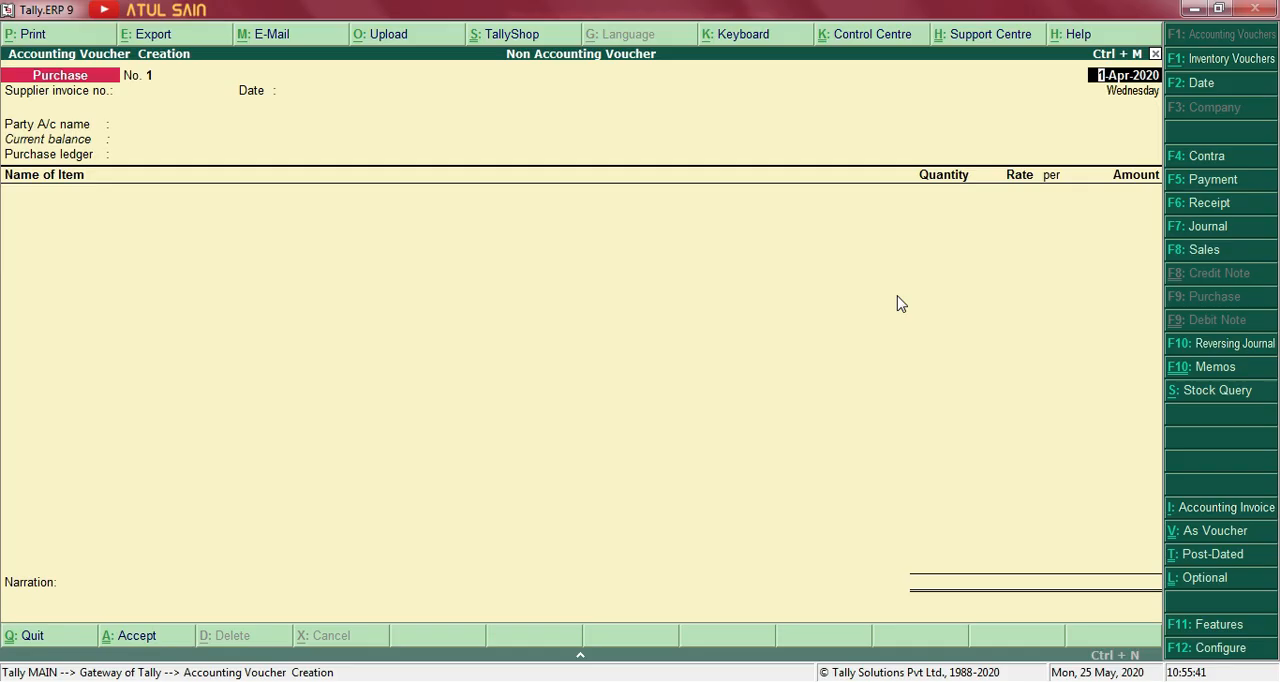
pyautogui.write('2.7')
pyautogui.press('Return')
pyautogui.write('ns-01')
pyautogui.press('Return')
pyautogui.press('Return')
# Create the party ledger Narula General Store under Sundry Creditors with bill-by-bill balances and accept it as the voucher's party.
pyautogui.hotkey('alt', 'c')
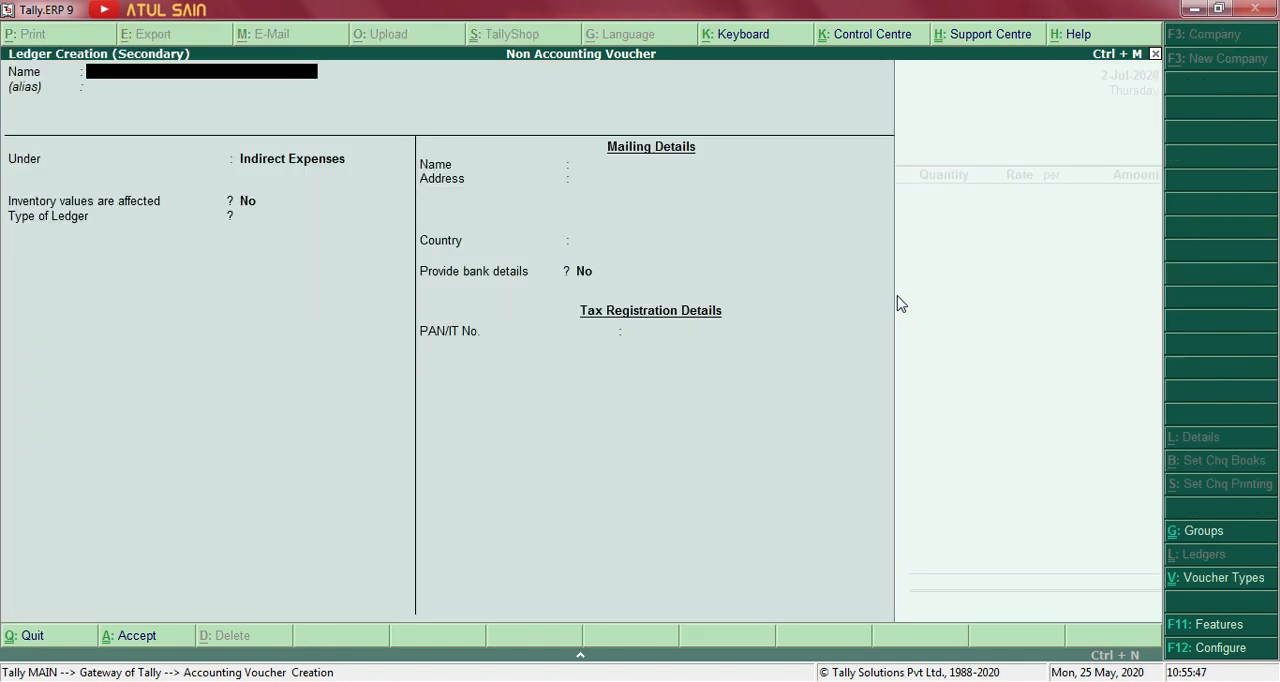
pyautogui.hotkey('ctrl', 'alt', 'v')
pyautogui.press('Return')
pyautogui.press('Return')
pyautogui.press('Return')
pyautogui.press('BackSpace')
pyautogui.write('sun')
pyautogui.press('Return')
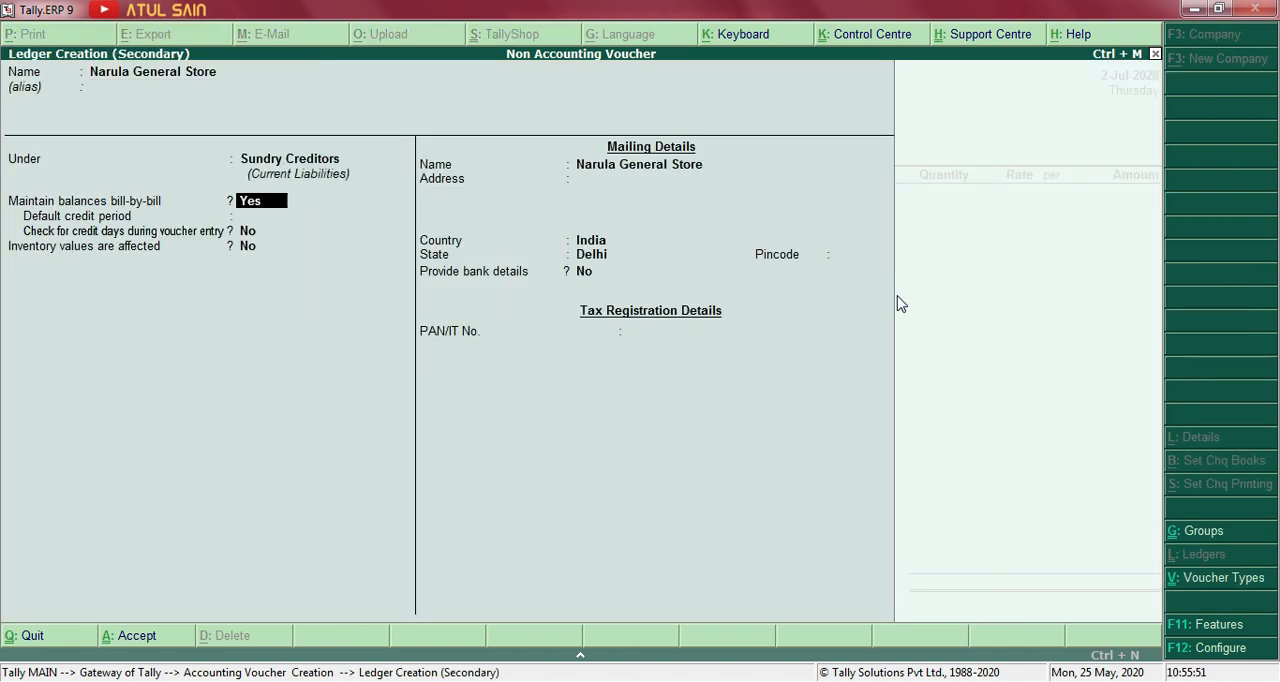
pyautogui.hotkey('ctrl', 'a')
pyautogui.press('Return')
pyautogui.press('Return')
# Create the ledger Purchase under Purchase Accounts, with inventory values affected, and use it as the voucher's purchase ledger.
pyautogui.press('Return')
pyautogui.press('Return')
pyautogui.hotkey('alt', 'c')
pyautogui.write('Purchase')
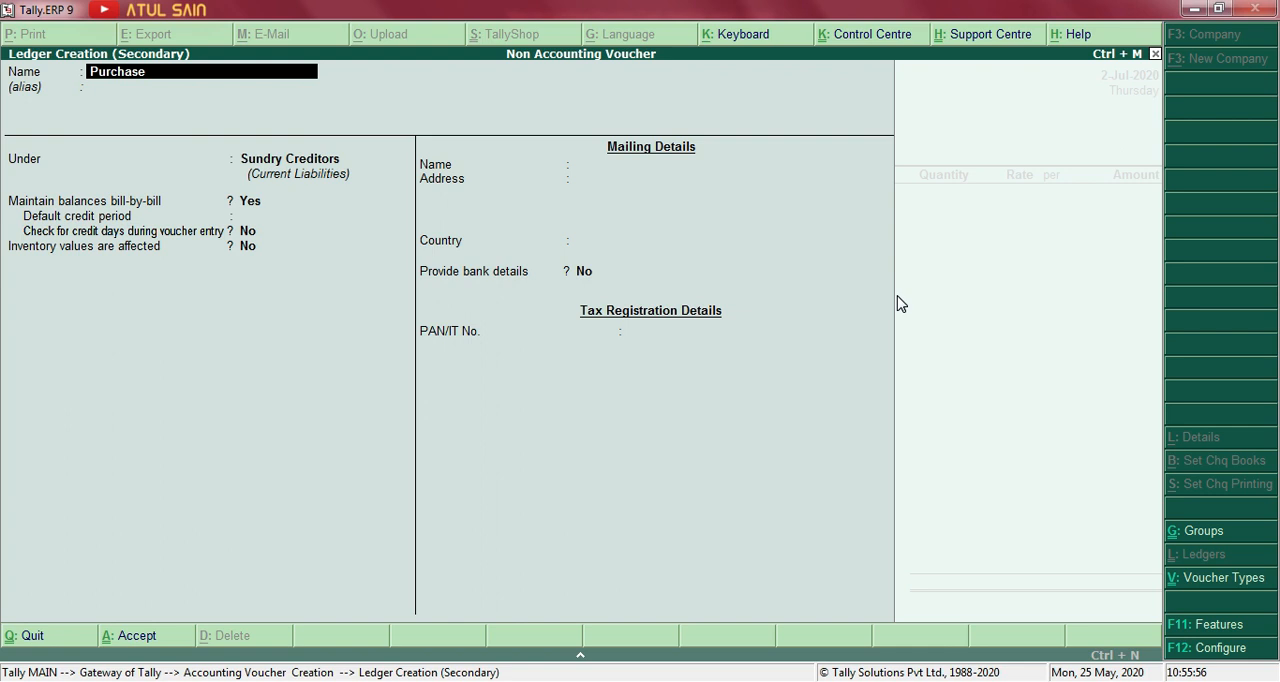
pyautogui.press('Return')
pyautogui.press('Return')
pyautogui.press('Return')
pyautogui.press('BackSpace')
pyautogui.write('pu')
pyautogui.press('Return')
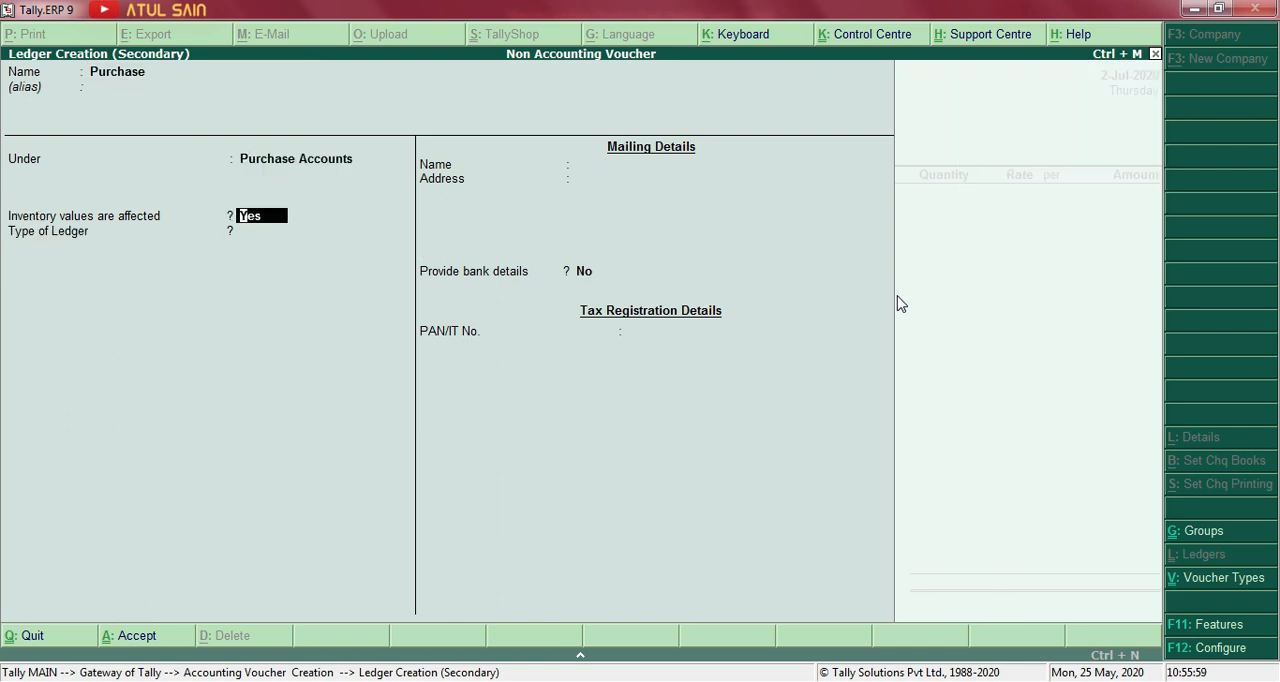
pyautogui.hotkey('ctrl', 'a')
pyautogui.press('Return')
# Create the stock item Face Mask under Primary with a new unit pcs and no alternate unit.
pyautogui.hotkey('alt', 'c')
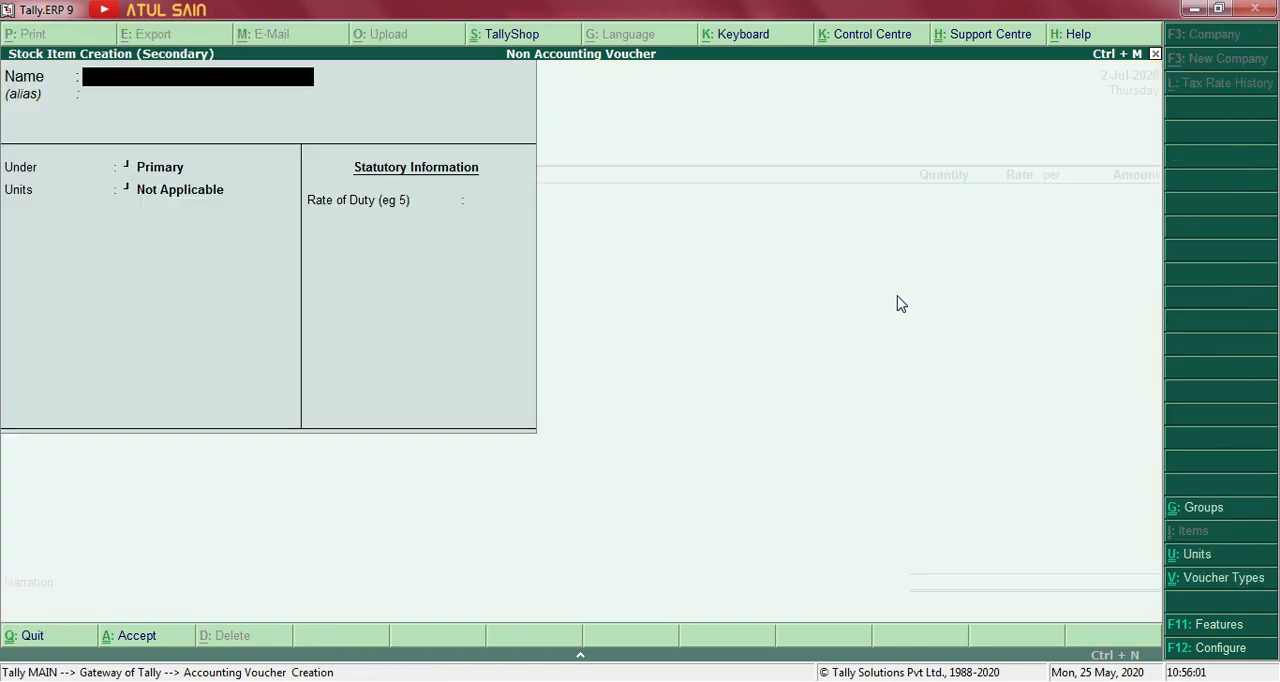
pyautogui.write('Face Mask')
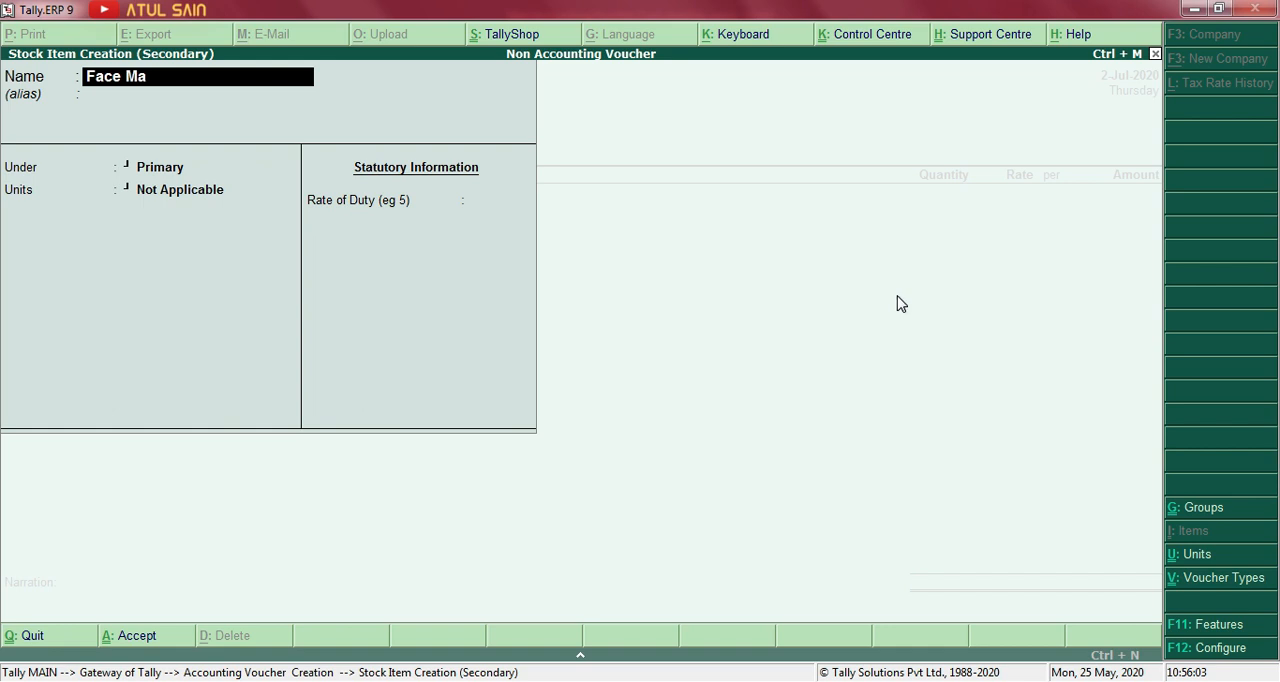
pyautogui.press('Return')
pyautogui.press('Return')
pyautogui.press('Return')
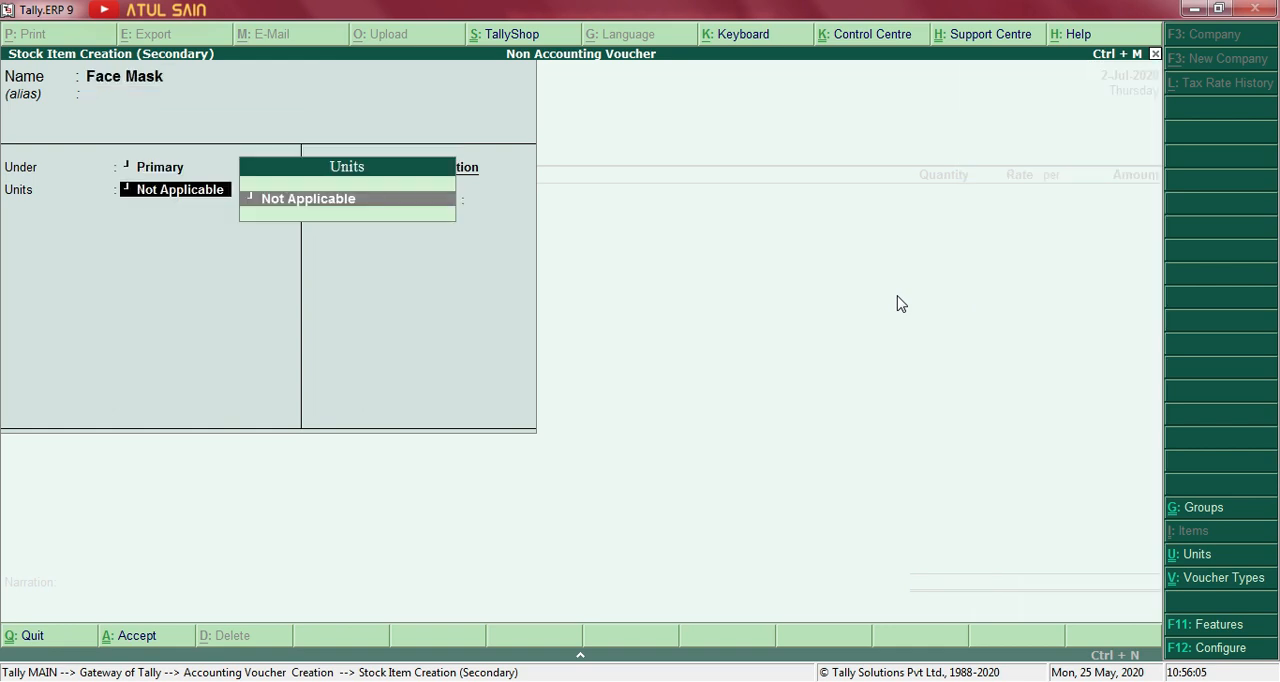
pyautogui.write('c')
pyautogui.hotkey('alt', 'c')
pyautogui.write('pcs')
pyautogui.press('Return')
pyautogui.press('Return')
pyautogui.press('Return')
pyautogui.press('Return')
pyautogui.press('Return')
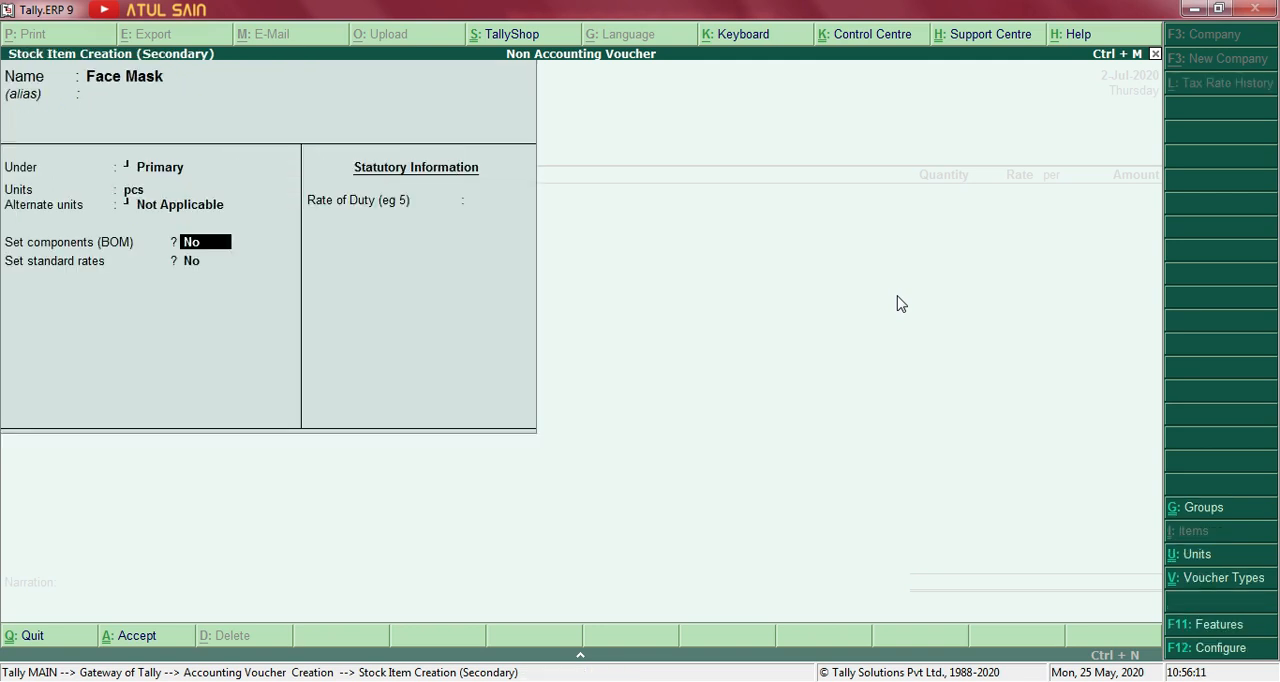
pyautogui.hotkey('ctrl', 'a')
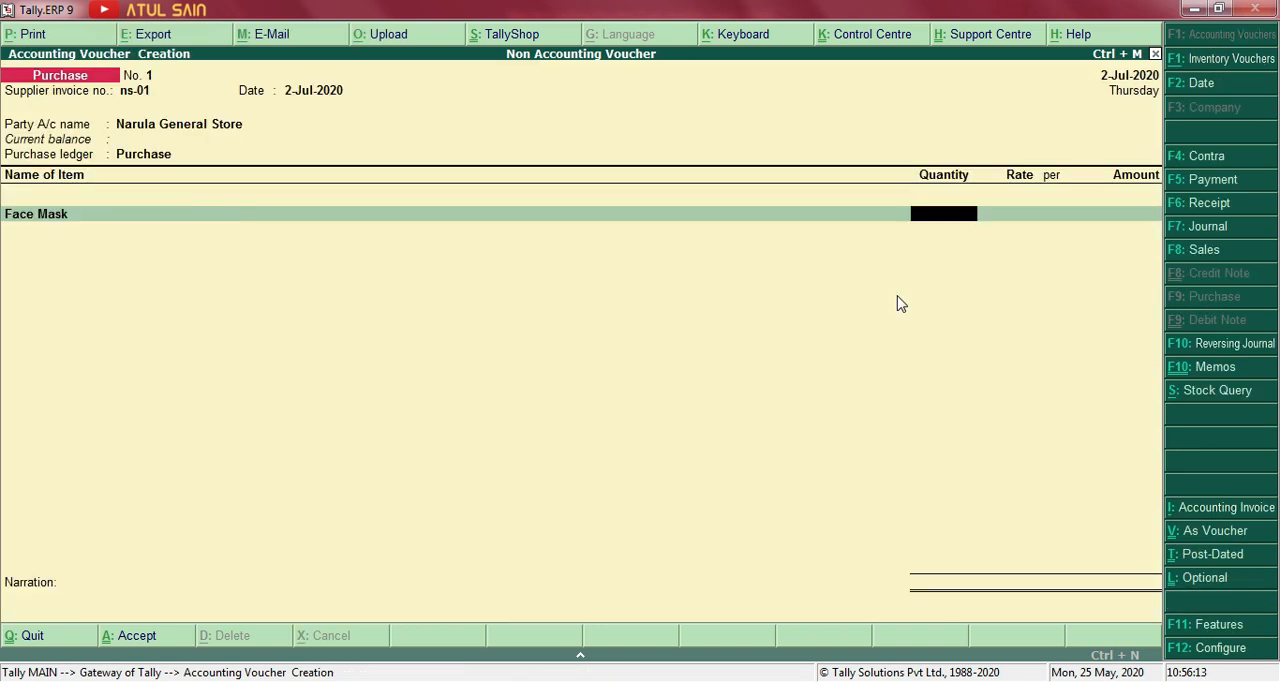
# Check the Word exercise and enter 50 pcs of Face Mask at a rate of 15 per piece.
pyautogui.hotkey('alt', 'Tab')
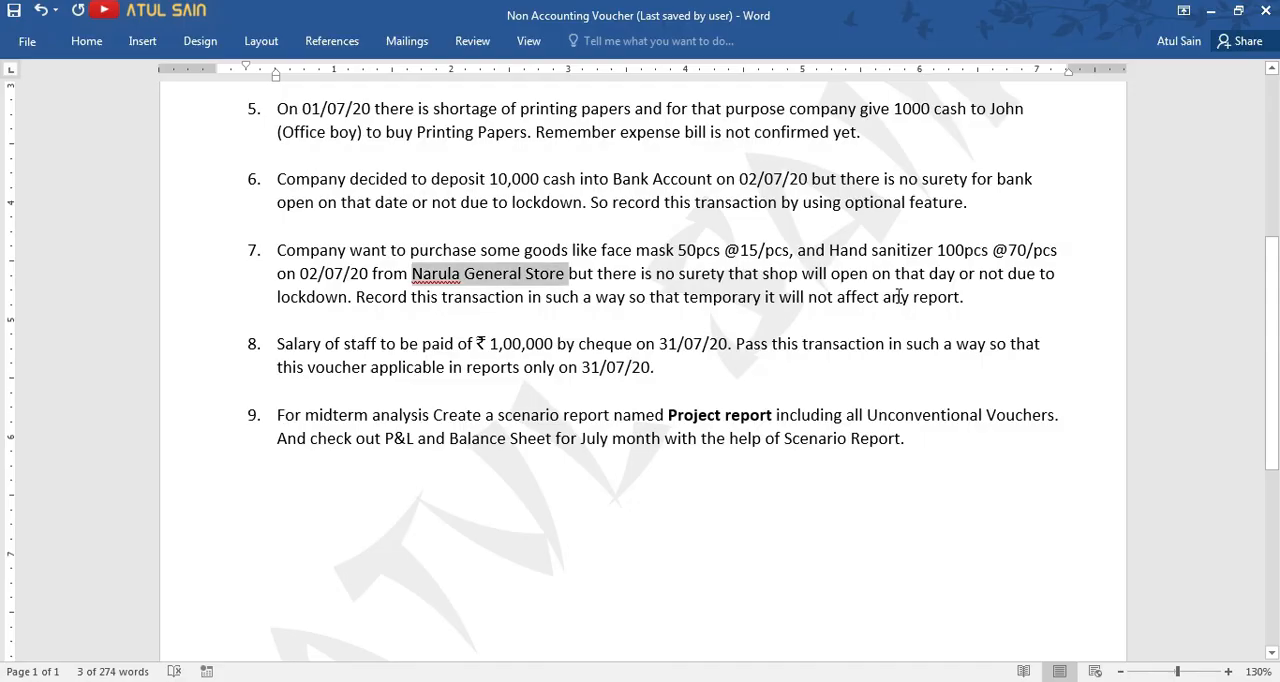
pyautogui.hotkey('alt', 'Tab')
pyautogui.write('50')
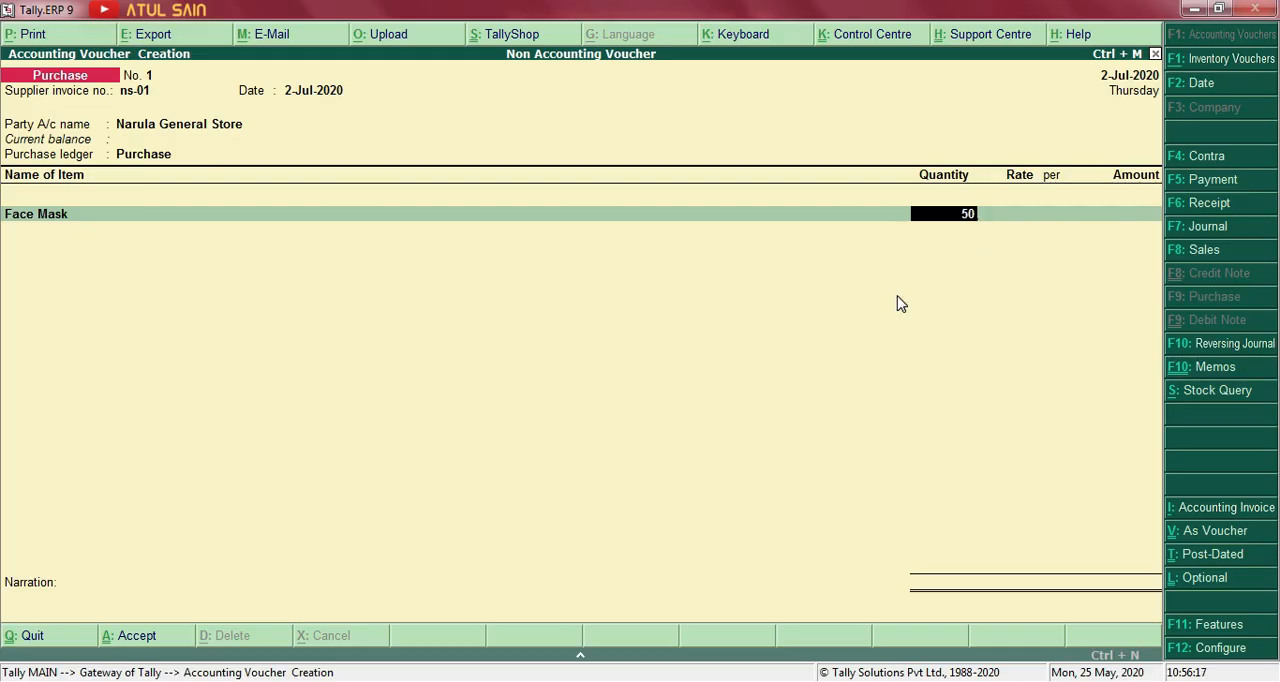
pyautogui.press('Return')
pyautogui.write('15')
pyautogui.press('Return')
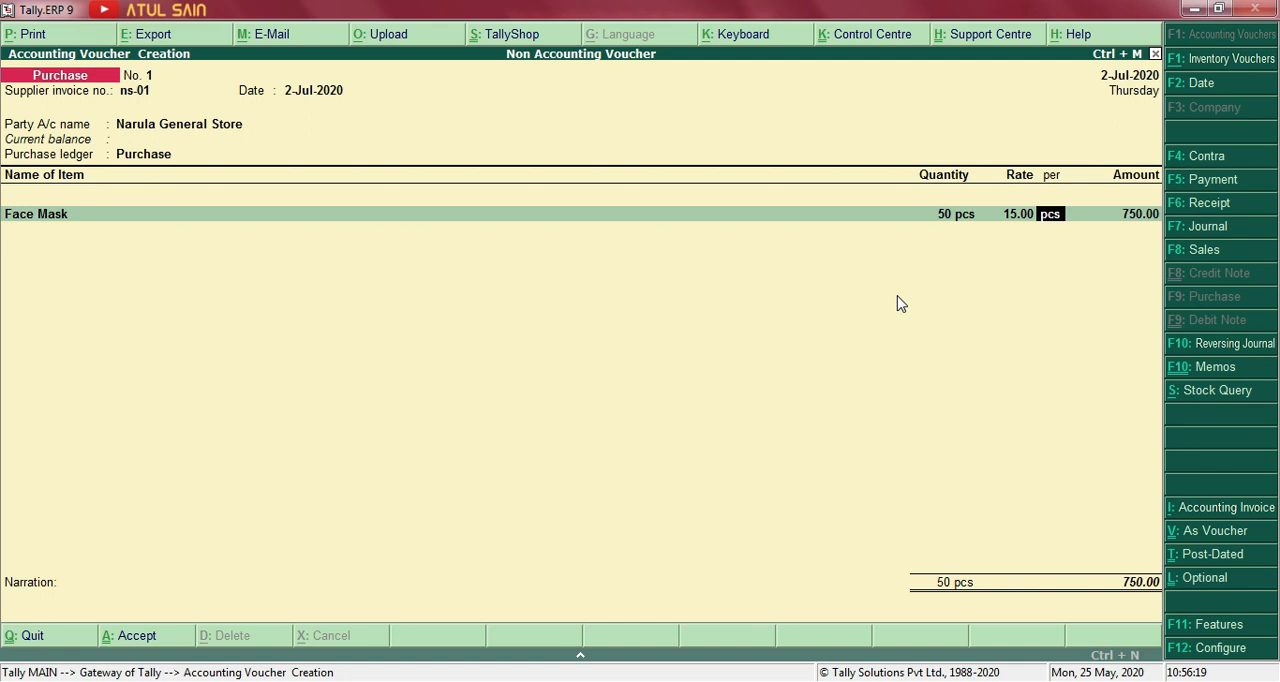
pyautogui.press('Return')
pyautogui.press('Return')
# Create the stock item Hand Sanitizer under Primary with the unit pcs for the voucher's second line.
pyautogui.hotkey('alt', 'c')
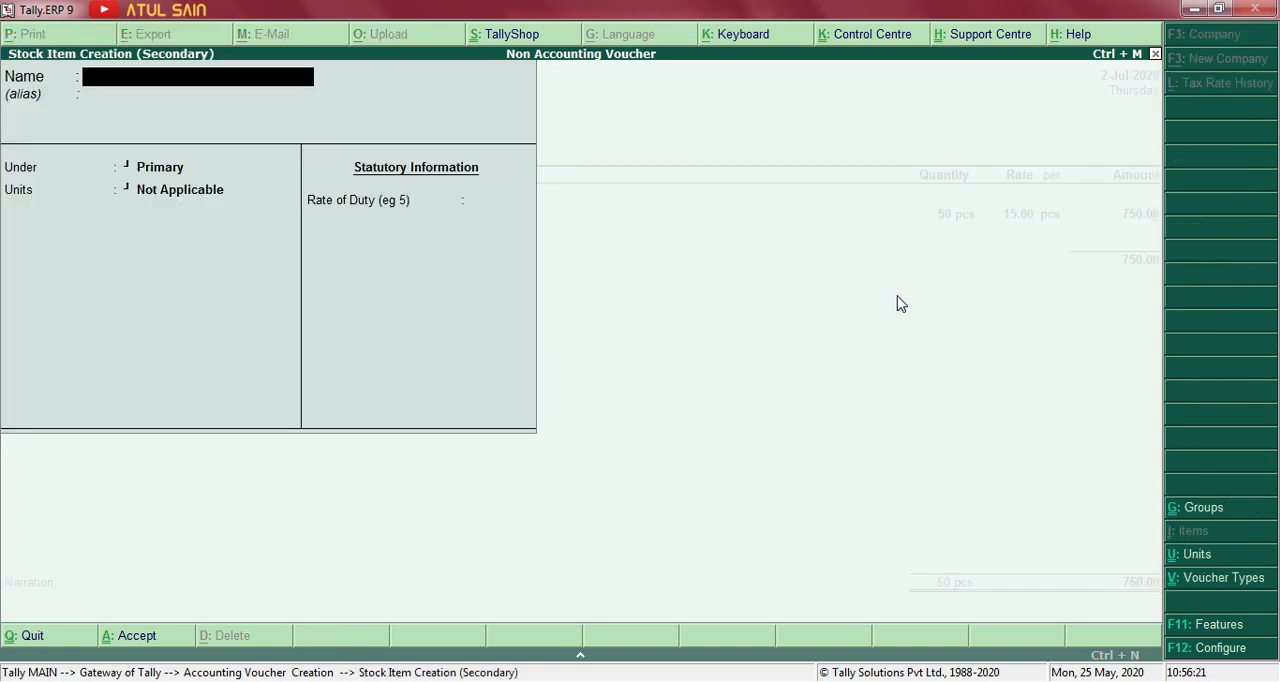
pyautogui.write('Hand Sanitizer')
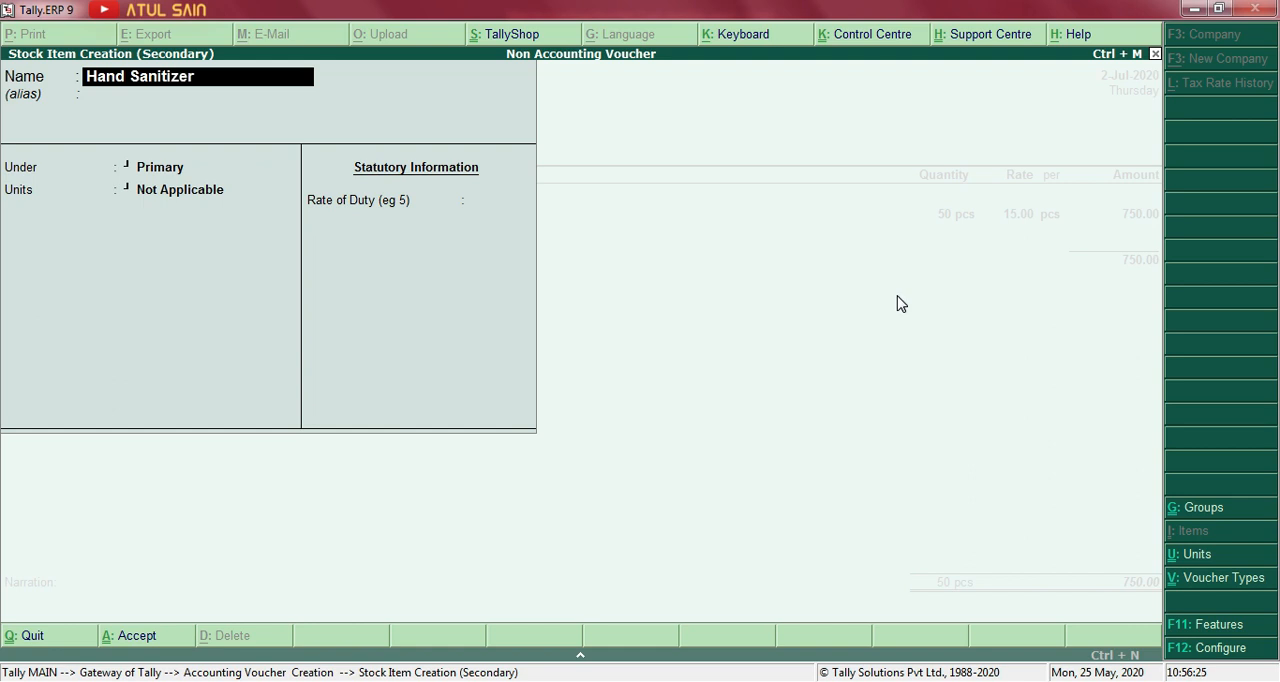
pyautogui.press('Return')
pyautogui.press('Return')
pyautogui.press('Down')
pyautogui.press('Return')
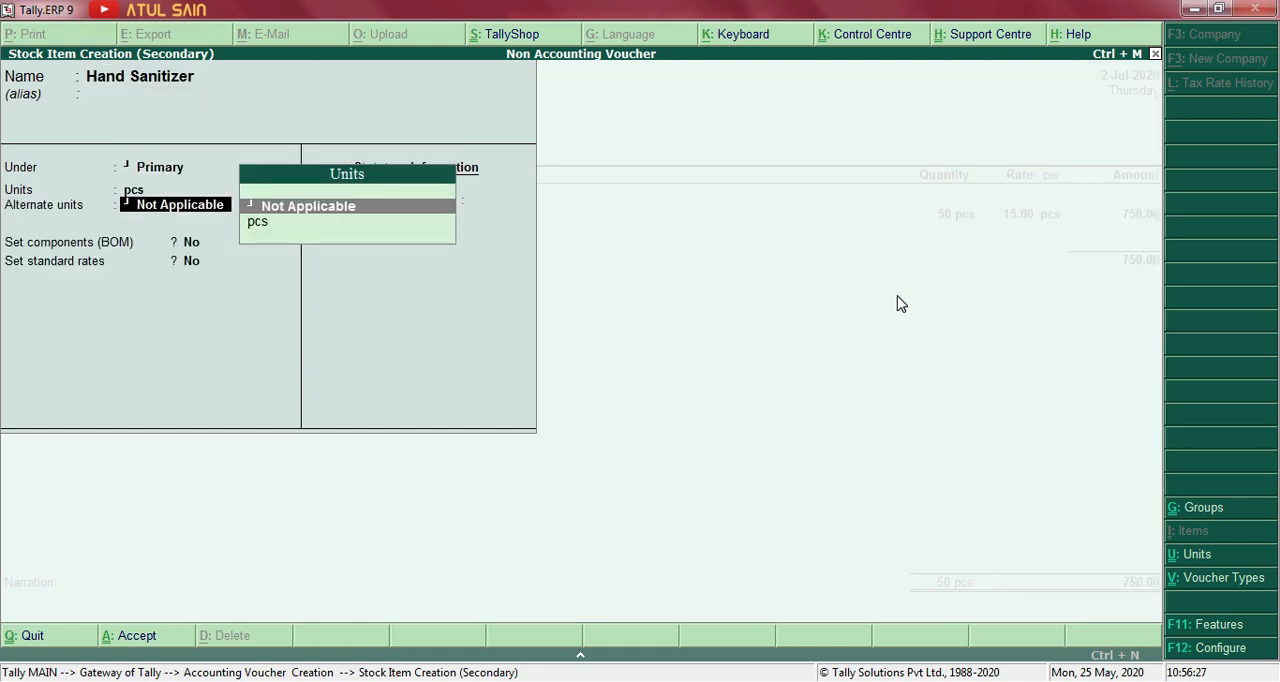
pyautogui.hotkey('ctrl', 'a')
# Enter 100 pcs of Hand Sanitizer at a rate of 70 per piece, checking the rate in the Word exercise.
pyautogui.write('100')
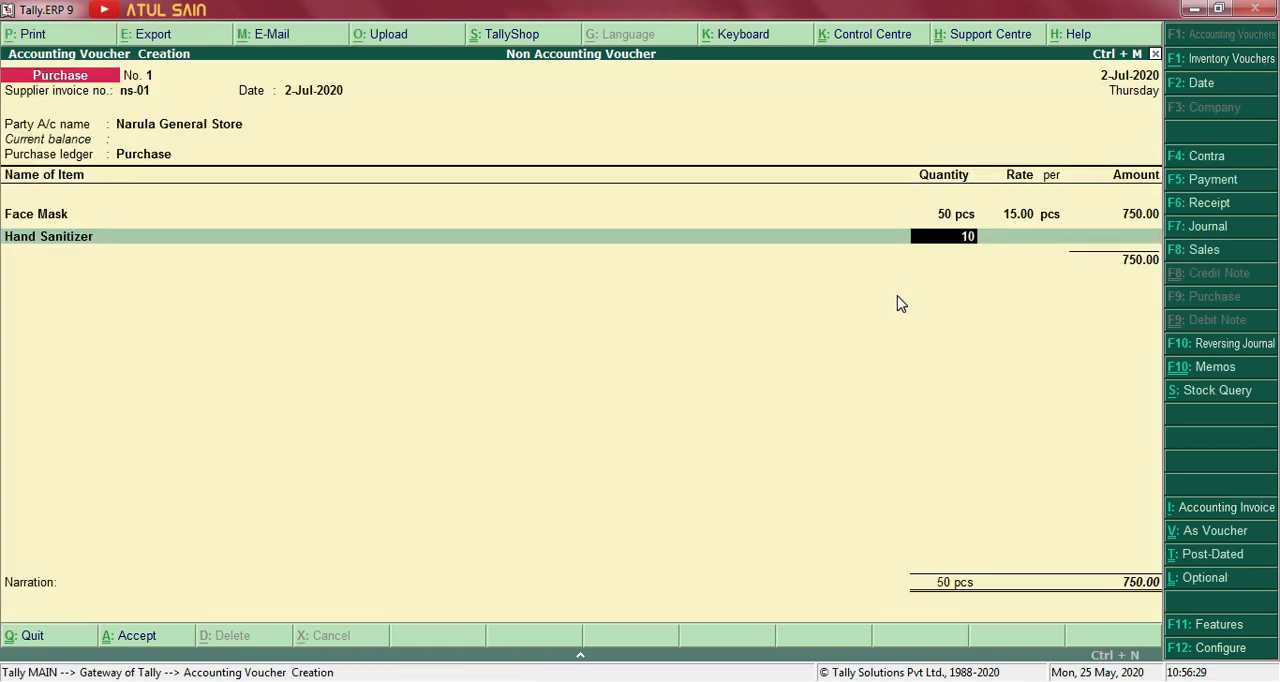
pyautogui.press('Return')
pyautogui.hotkey('alt', 'Tab')
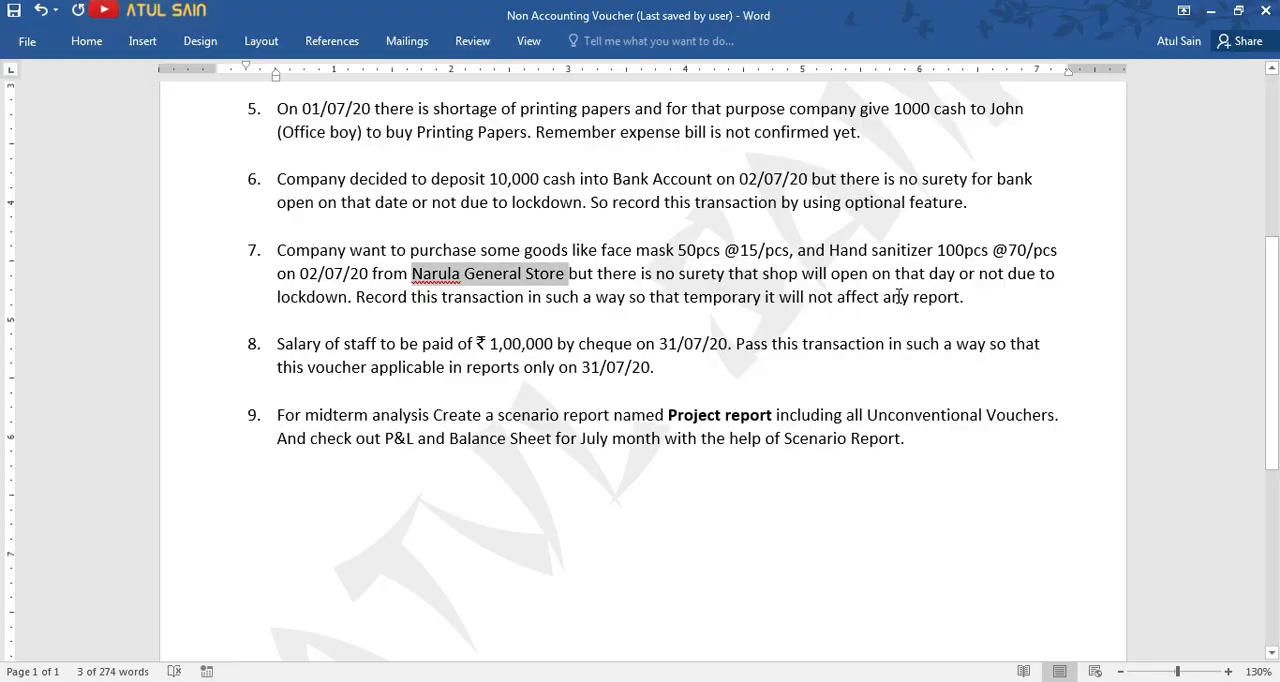
pyautogui.hotkey('alt', 'Tab')
pyautogui.write('70')
pyautogui.press('Return')
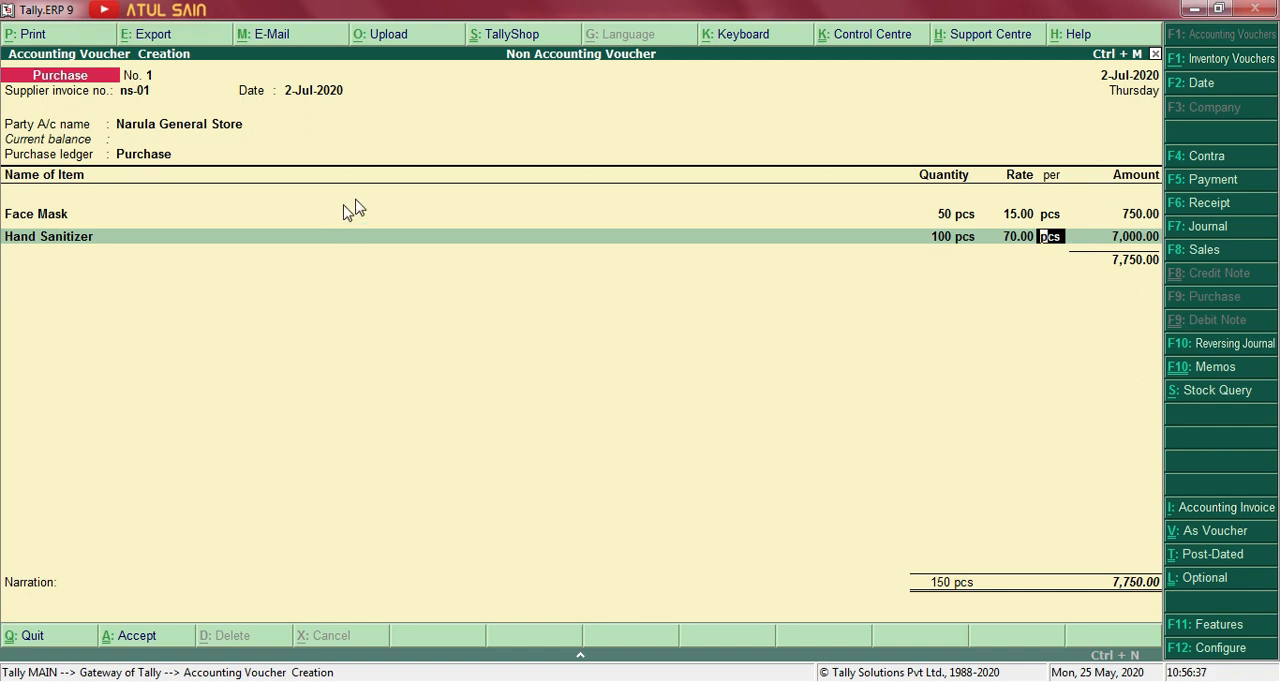
# Mark the Purchase voucher as Optional, save it with its item lines and leave voucher entry.
pyautogui.click(1196, 585)
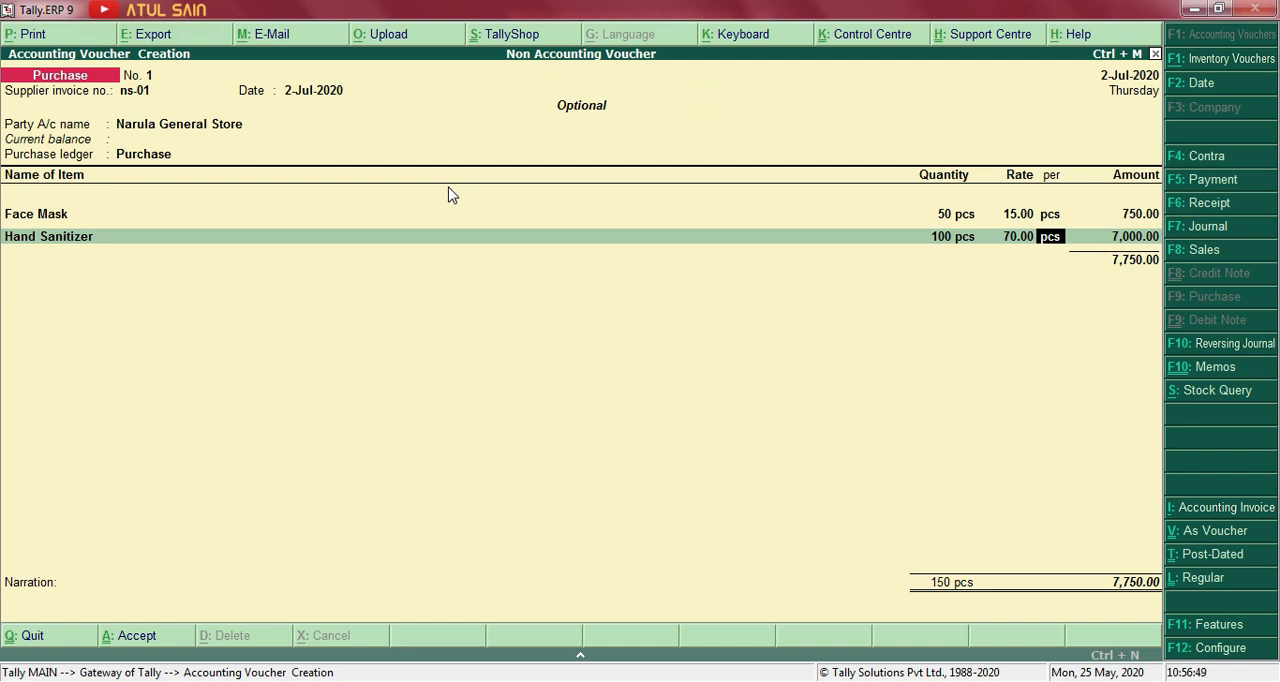
pyautogui.press('Return')
pyautogui.press('Return')
pyautogui.press('Return')
# Open the Profit & Loss A/c in detailed view and check the Purchase line under Purchase Accounts.
pyautogui.press('Return')
pyautogui.press('Return')
pyautogui.press('Return')
pyautogui.press('Return')
pyautogui.press('Escape')
pyautogui.press('Return')
pyautogui.press('Down')
pyautogui.press('Down')
pyautogui.press('Down')
pyautogui.press('Down')
pyautogui.press('Up')
pyautogui.press('Down')
pyautogui.press('Return')
pyautogui.hotkey('alt', 'F1')
pyautogui.press('Down')
pyautogui.press('Down')
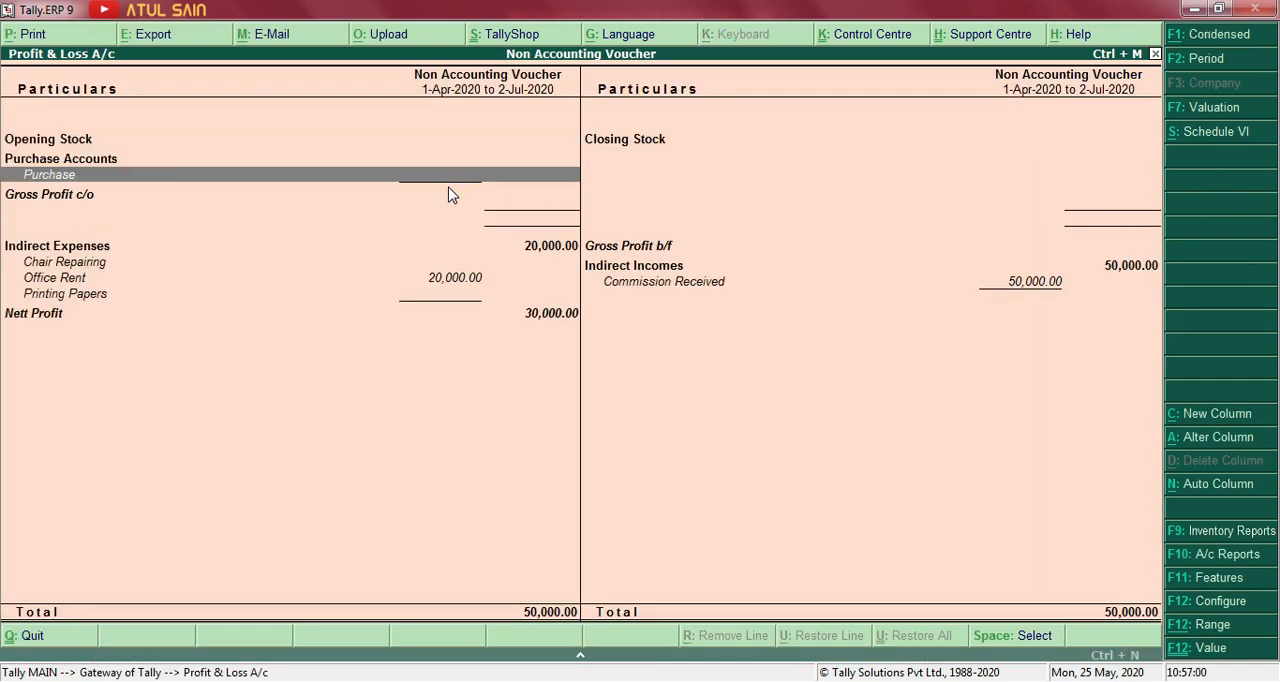
# Examine the Closing Stock, Opening Stock, Indirect Expenses and Indirect Incomes lines of the Profit & Loss A/c.
pyautogui.press('Right')
pyautogui.press('Up')
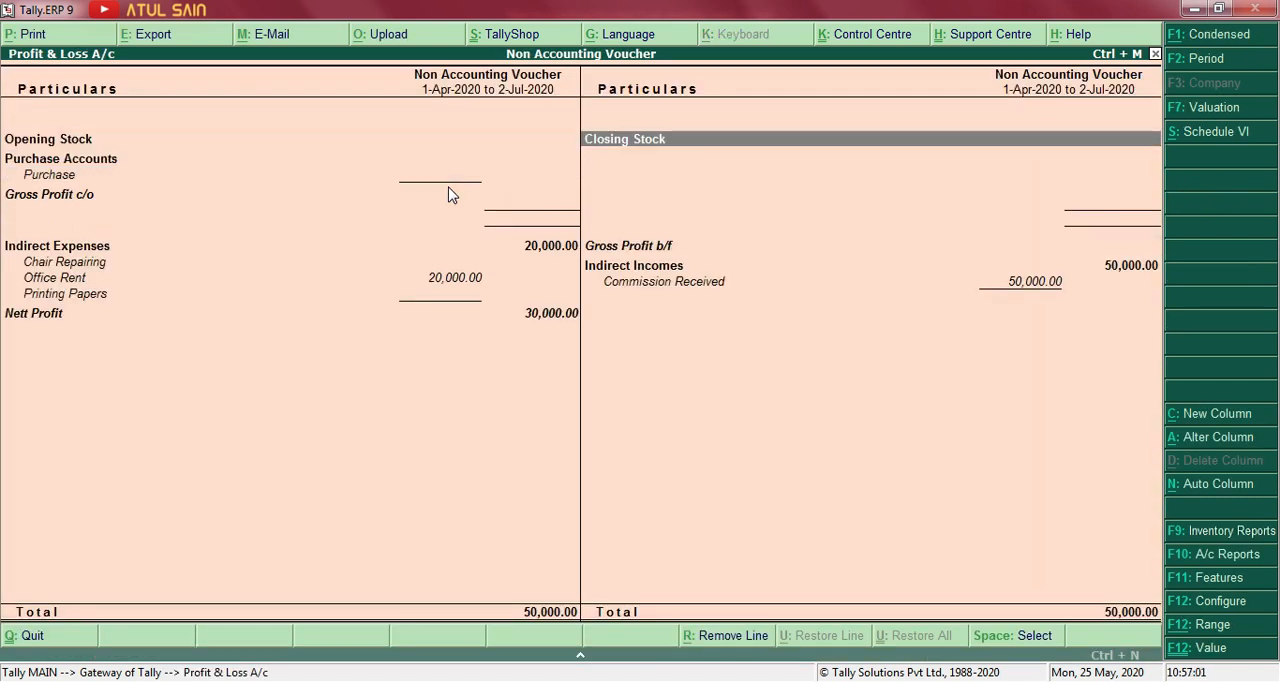
pyautogui.press('Left')
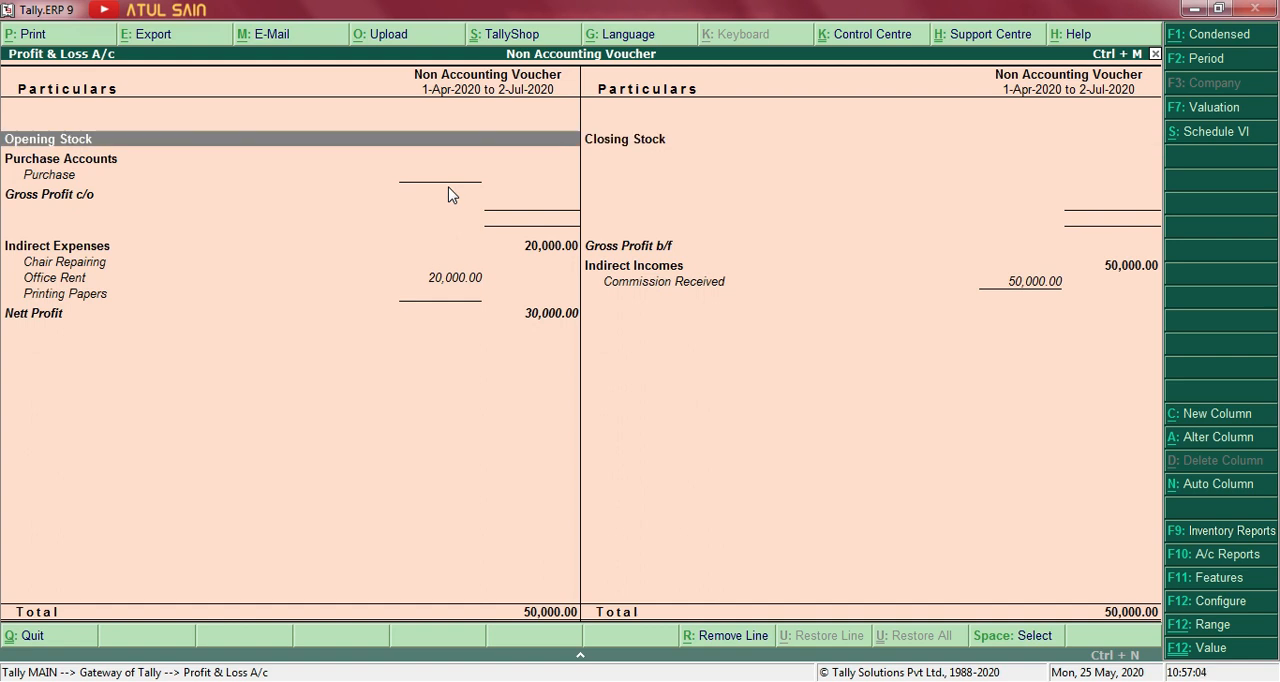
pyautogui.press('Down')
pyautogui.press('Down')
pyautogui.press('Down')
pyautogui.press('Down')
pyautogui.press('Down')
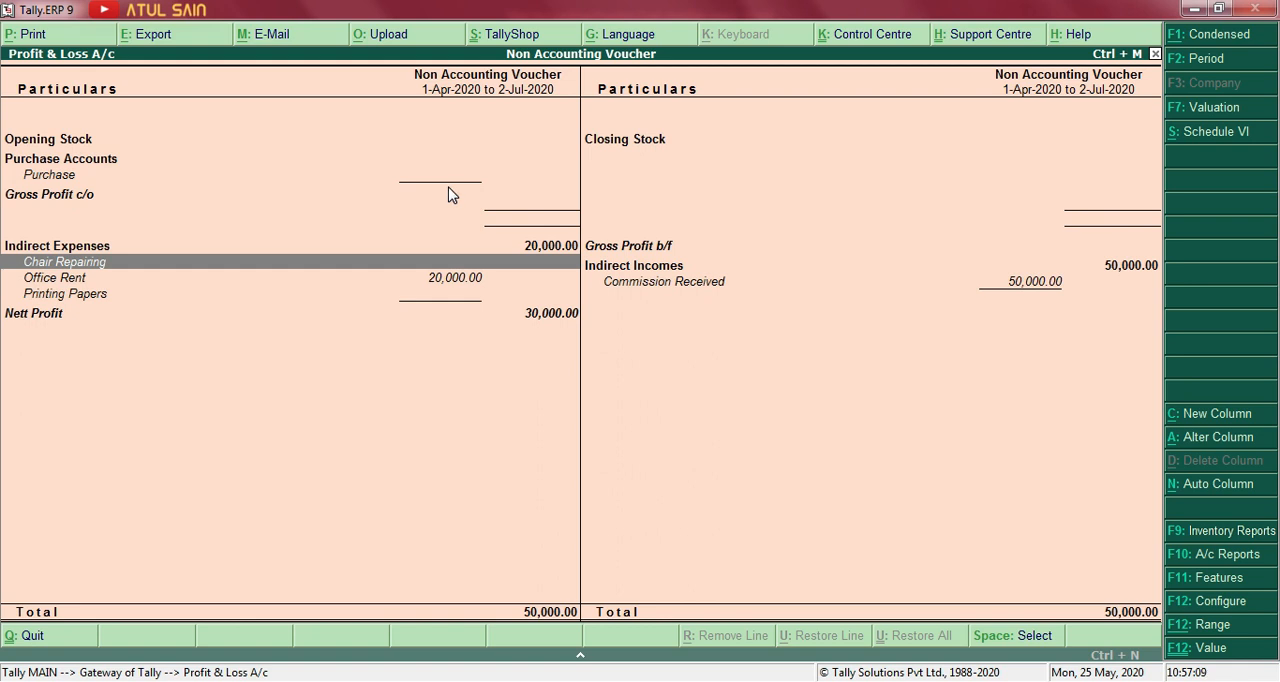
pyautogui.press('Down')
pyautogui.press('Right')
pyautogui.press('Left')
pyautogui.press('Right')
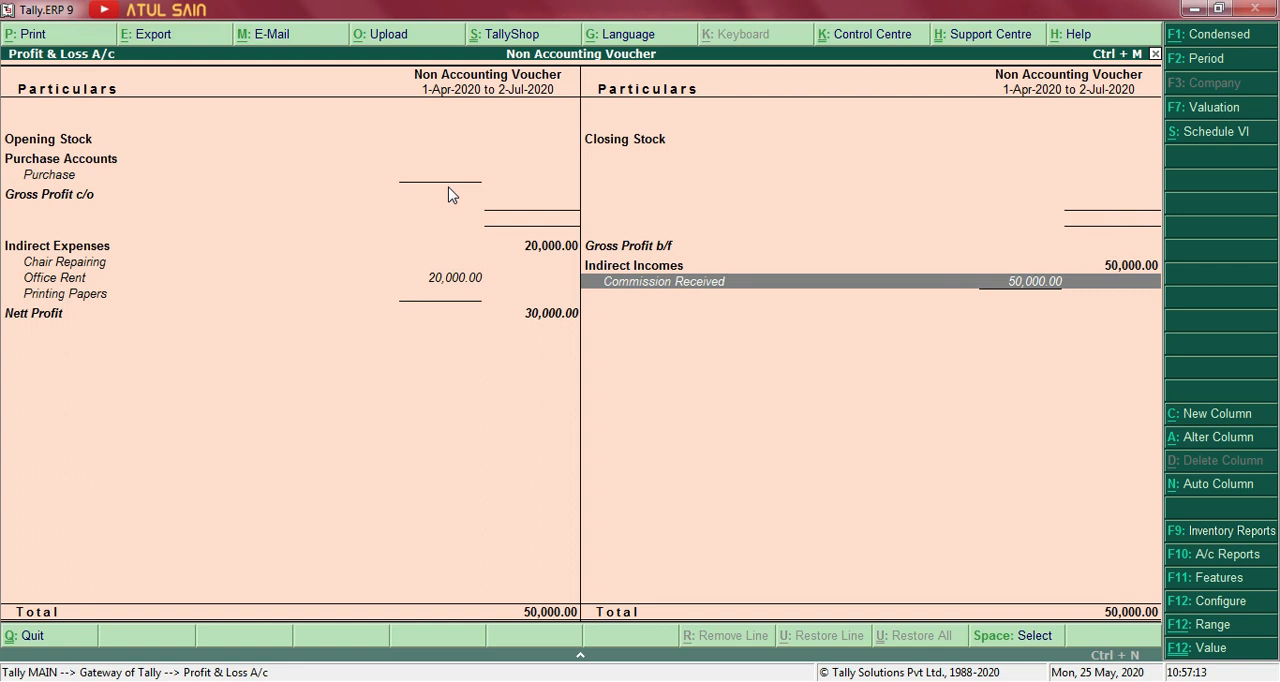
# Leave the Profit & Loss A/c, open the Optional Vouchers exception report and check the Narula General Store purchase entry.
pyautogui.press('Escape')
pyautogui.press('Down')
pyautogui.press('Down')
pyautogui.press('Down')
pyautogui.press('Return')
pyautogui.press('Up')
pyautogui.press('Up')
pyautogui.press('Up')
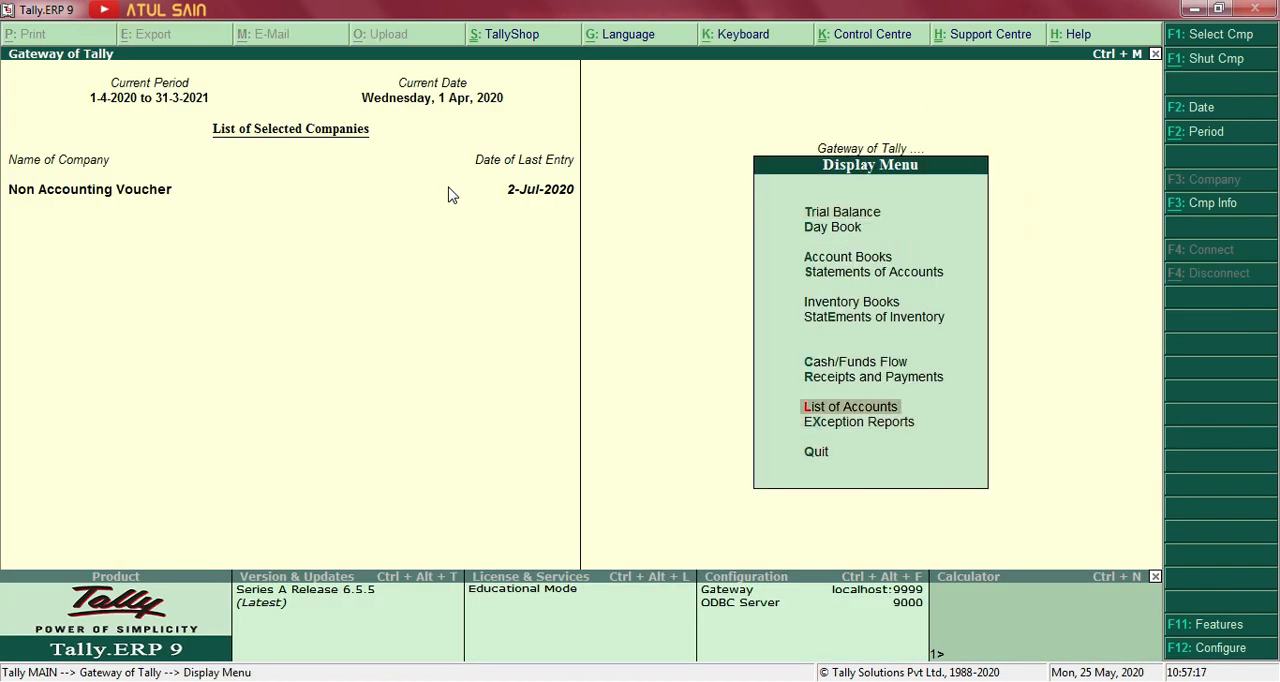
pyautogui.press('Down')
pyautogui.press('Return')
pyautogui.press('Down')
pyautogui.press('Down')
pyautogui.press('Down')
pyautogui.press('Down')
pyautogui.press('Down')
pyautogui.press('Down')
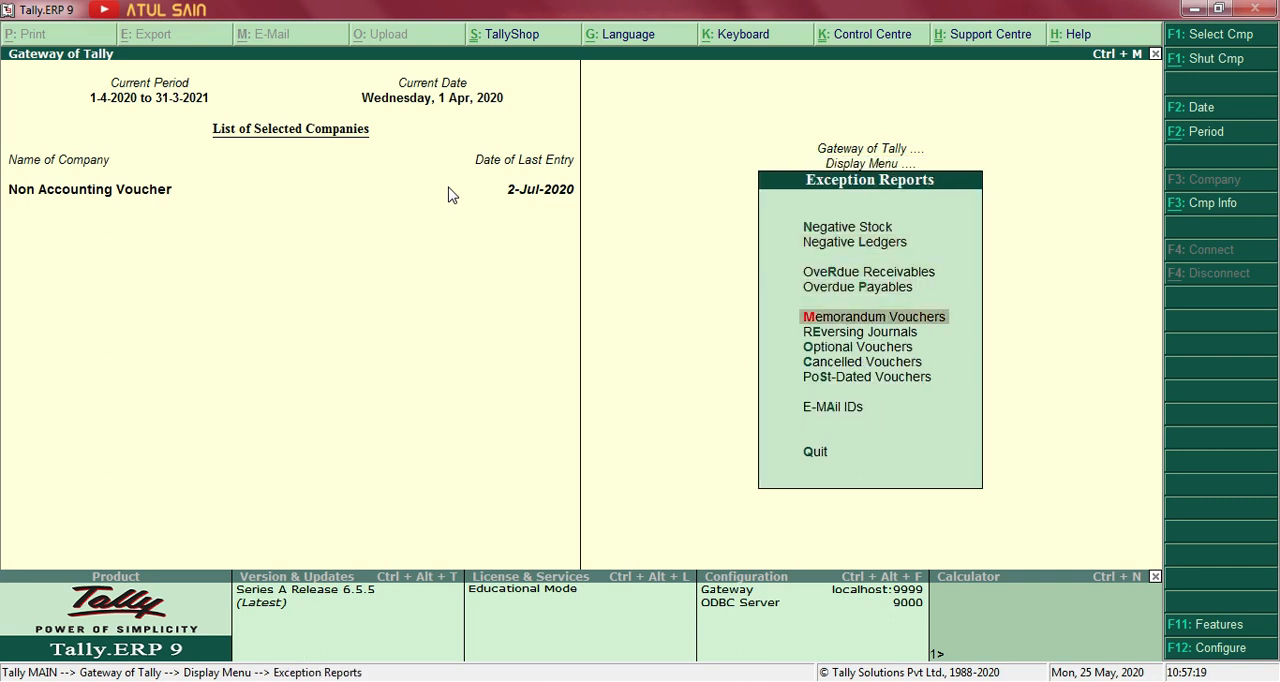
pyautogui.press('Return')
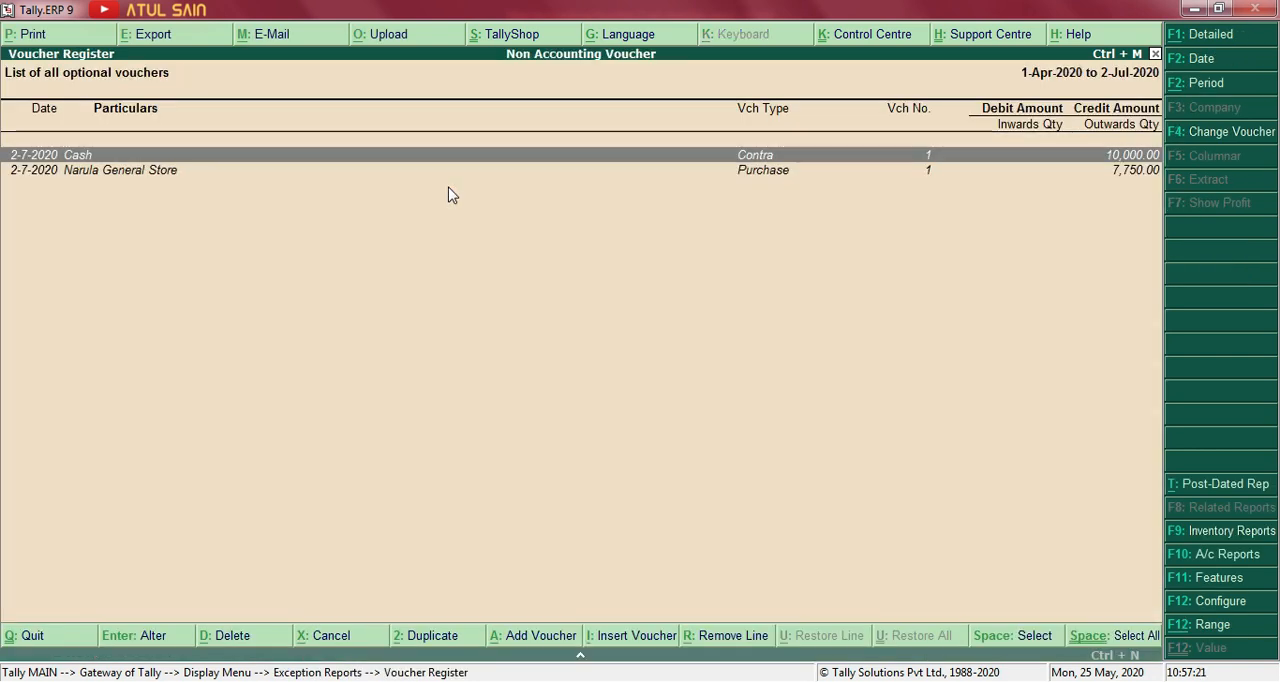
pyautogui.press('Down')
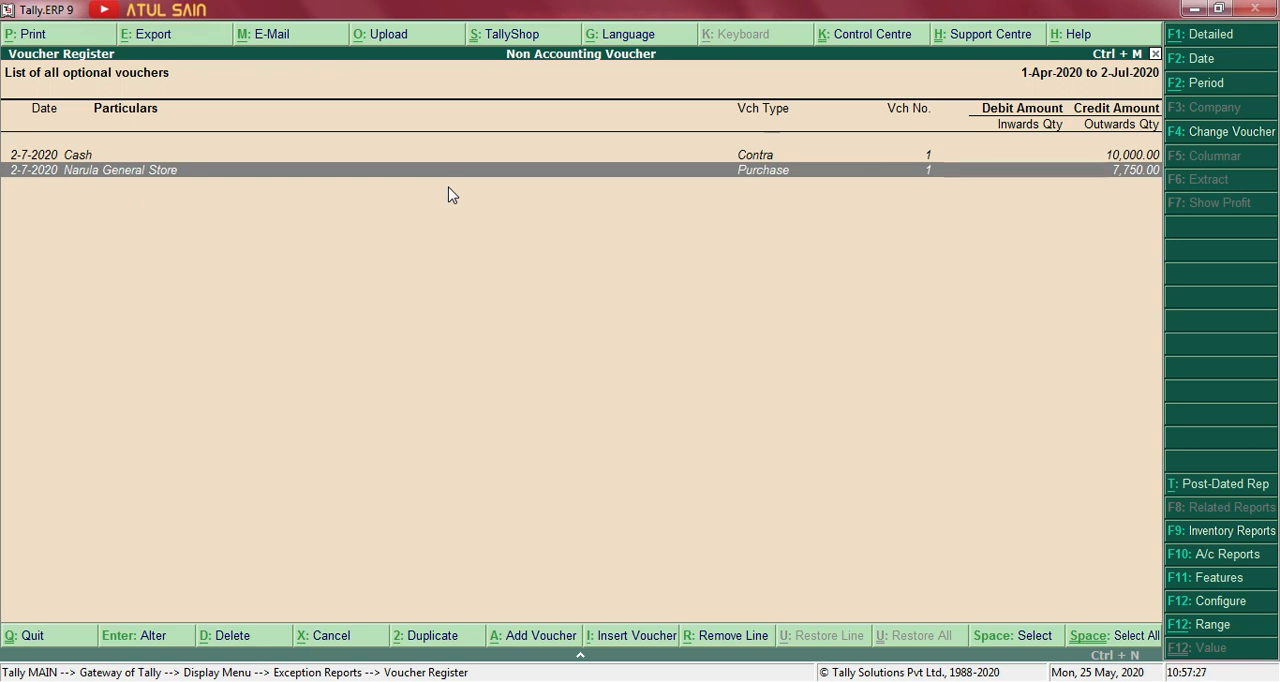
# Close the optional voucher register, look at the Day Book for 1-Apr-2020 and return to the Gateway of Tally.
pyautogui.press('Escape')
pyautogui.press('Escape')
pyautogui.press('s')
pyautogui.press('Escape')
pyautogui.press('d')
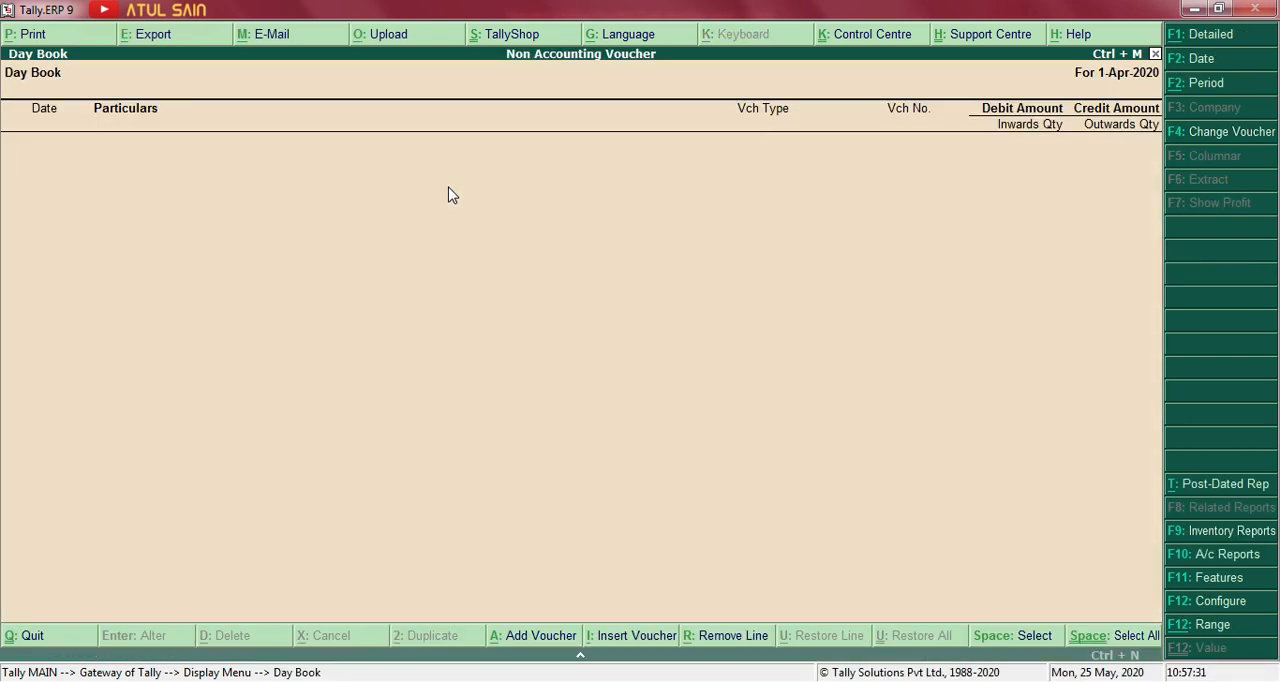
pyautogui.press('Escape')
pyautogui.press('Escape')
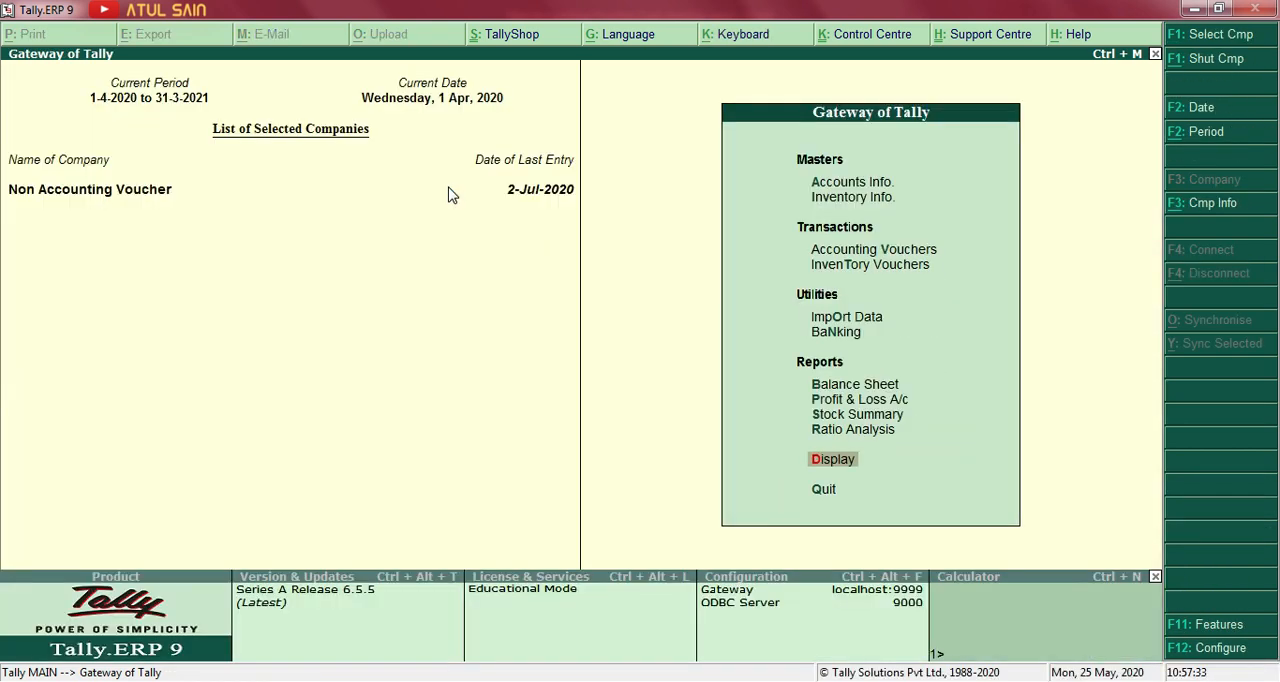
# Switch to the Word exercise and read the staff salary payment transaction in item 8.
pyautogui.hotkey('alt', 'Tab')
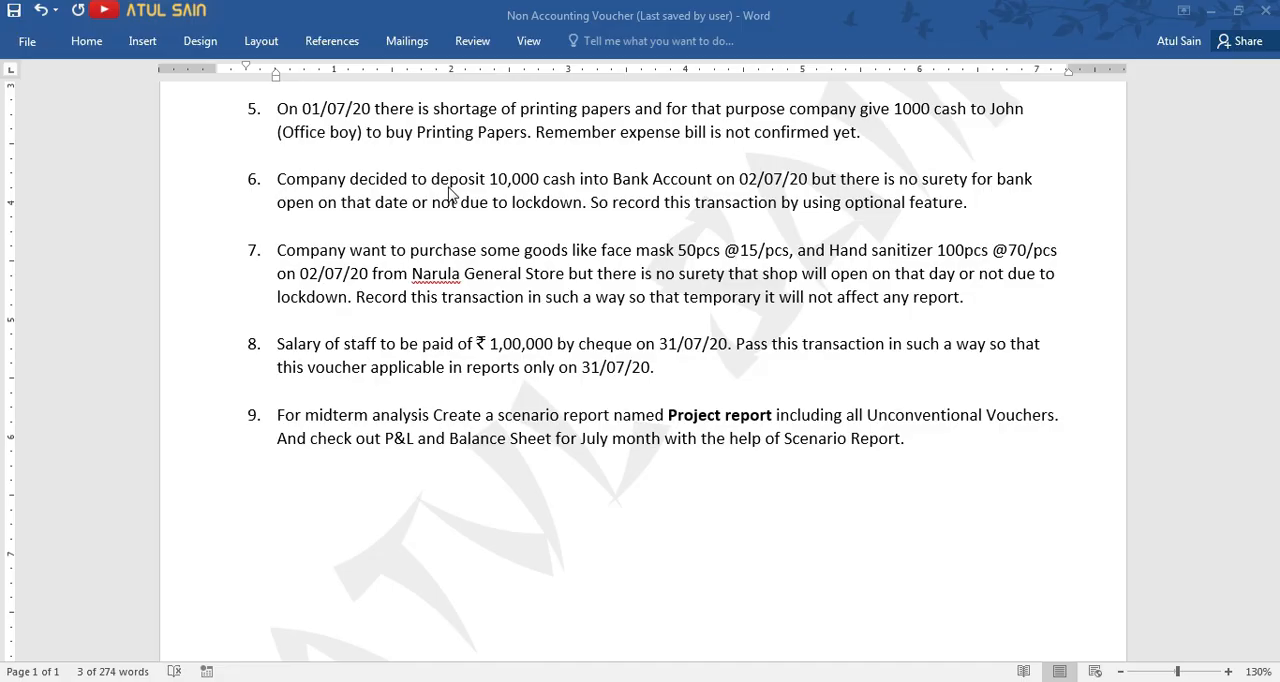
pyautogui.click(385, 346)
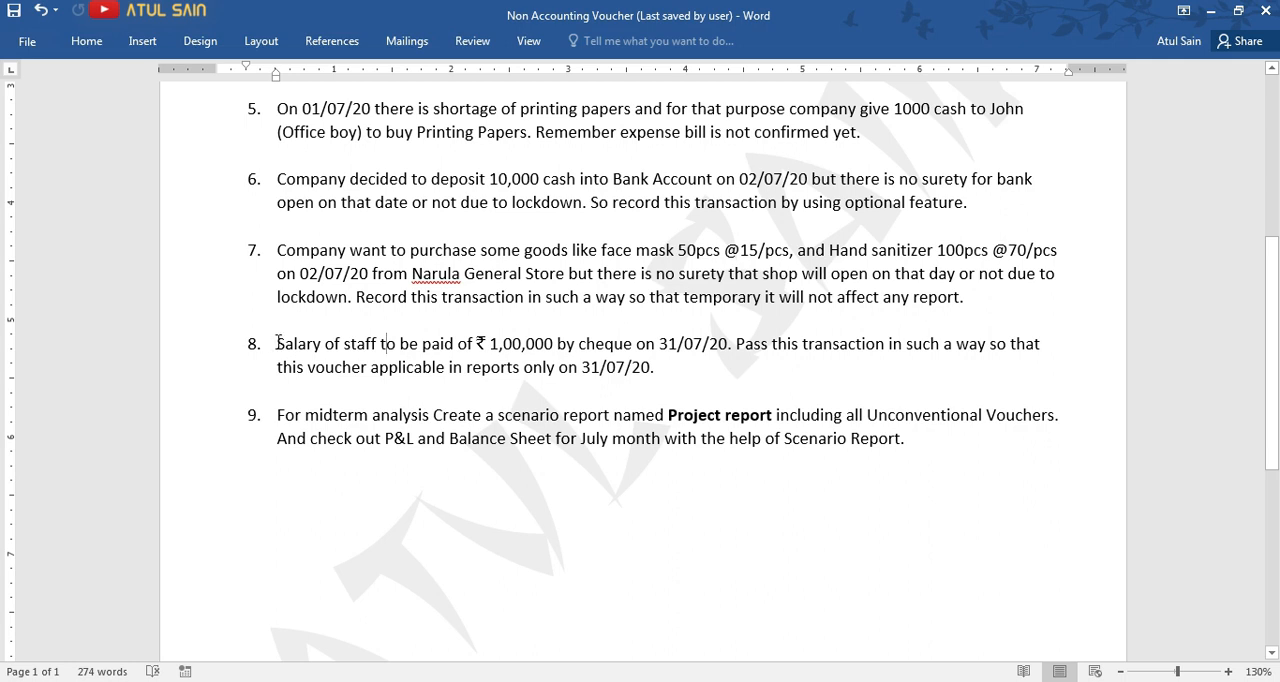
pyautogui.moveTo(276, 343); pyautogui.dragTo(733, 347)
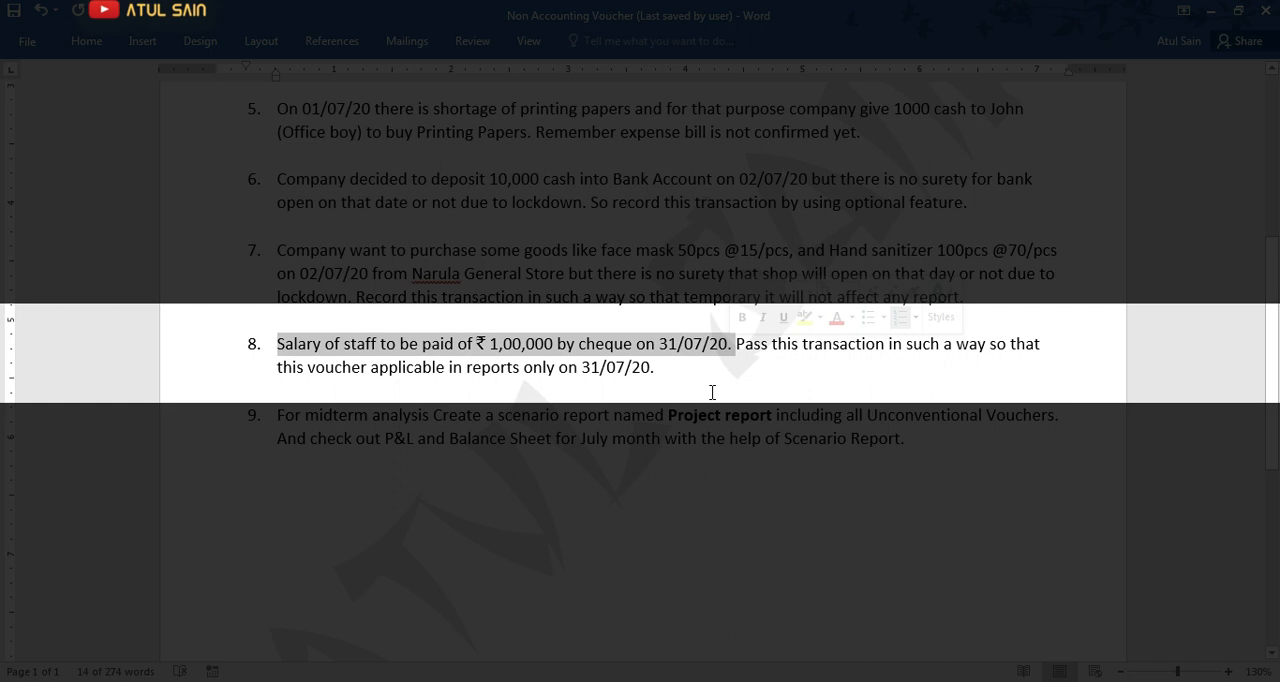
pyautogui.click(676, 346)
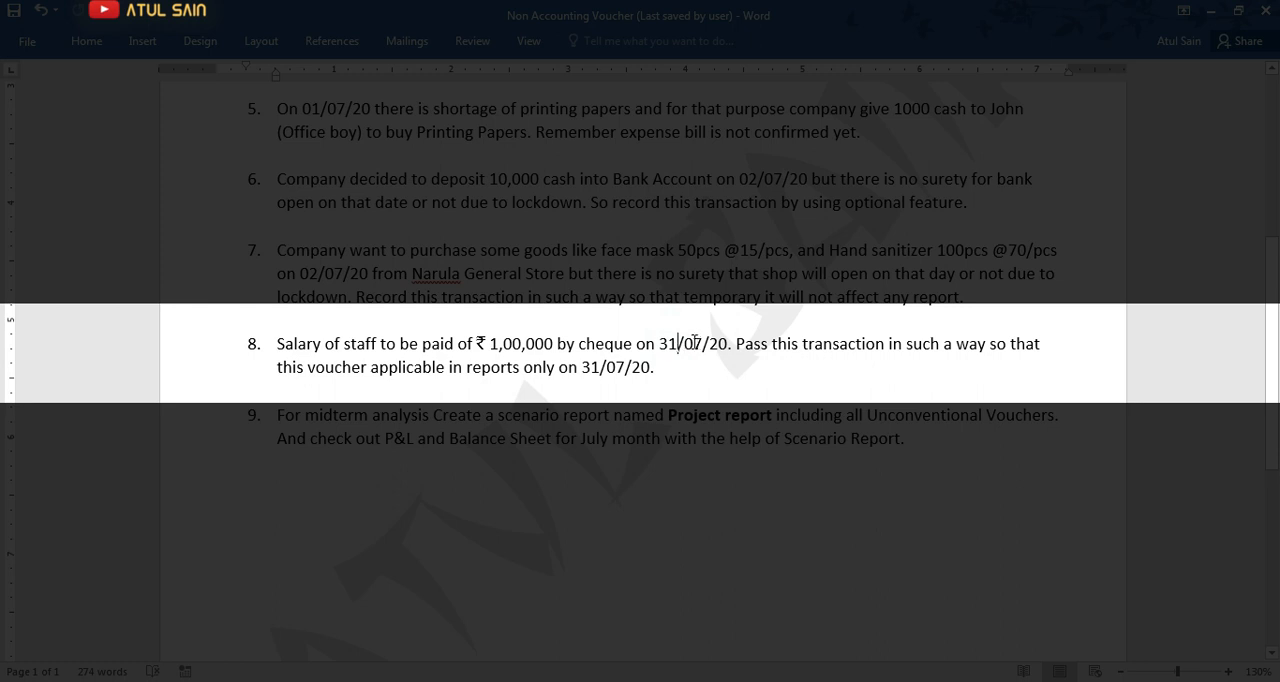
# Change the salary payment date in item 8 of the exercise to 01/08/20.
pyautogui.click(700, 343)
pyautogui.press('BackSpace')
pyautogui.press('BackSpace')
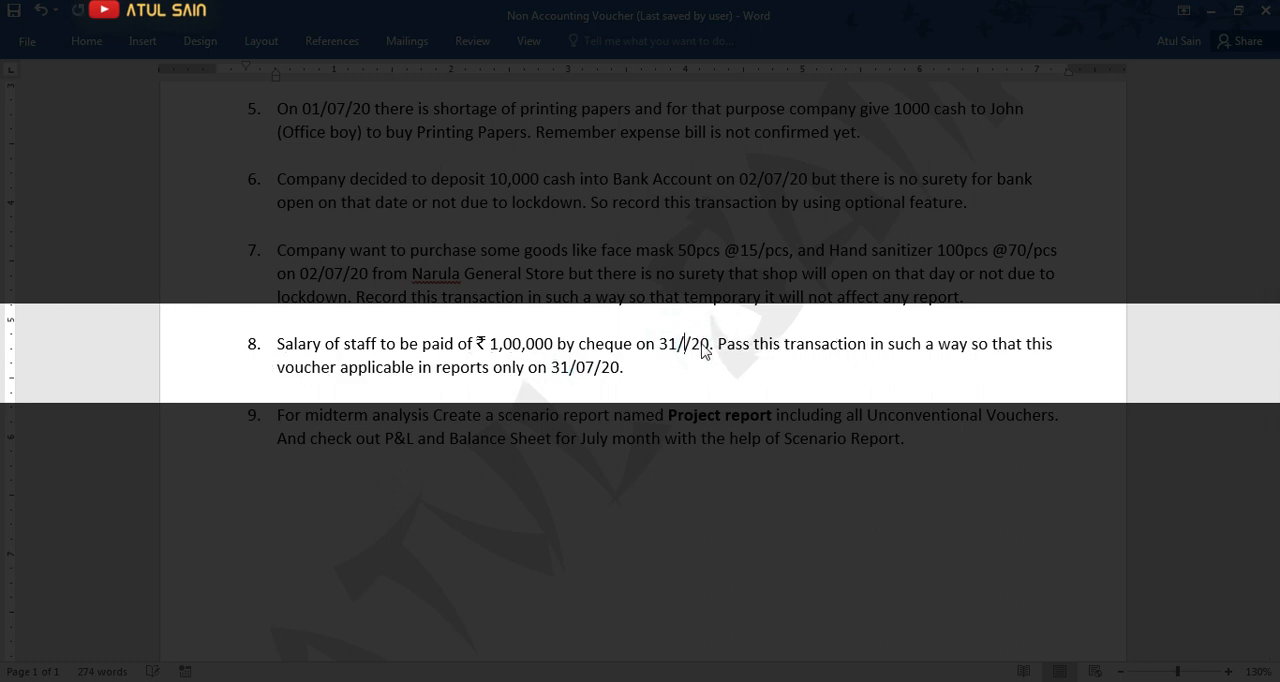
pyautogui.write('08')
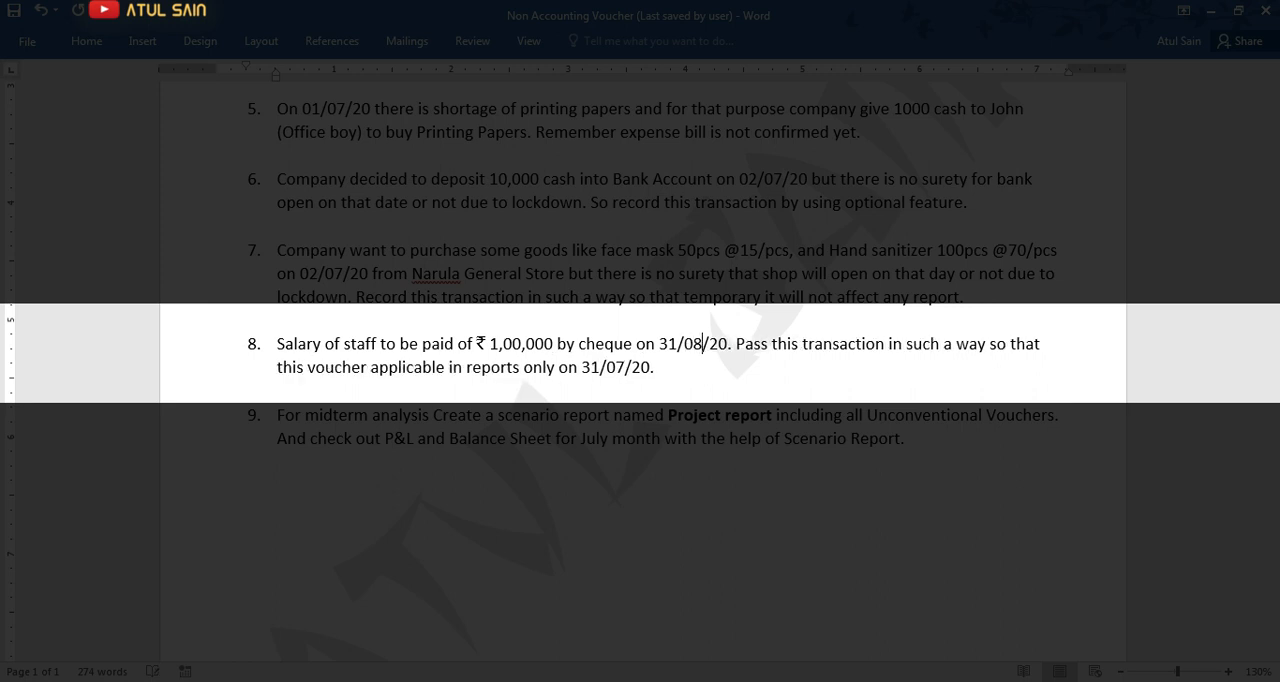
pyautogui.press('Left')
pyautogui.press('Left')
pyautogui.press('BackSpace')
pyautogui.press('BackSpace')
pyautogui.write('01')
# Read item 8's instruction on when the voucher applies in reports, and switch back to Tally.
pyautogui.moveTo(736, 343); pyautogui.dragTo(648, 378)
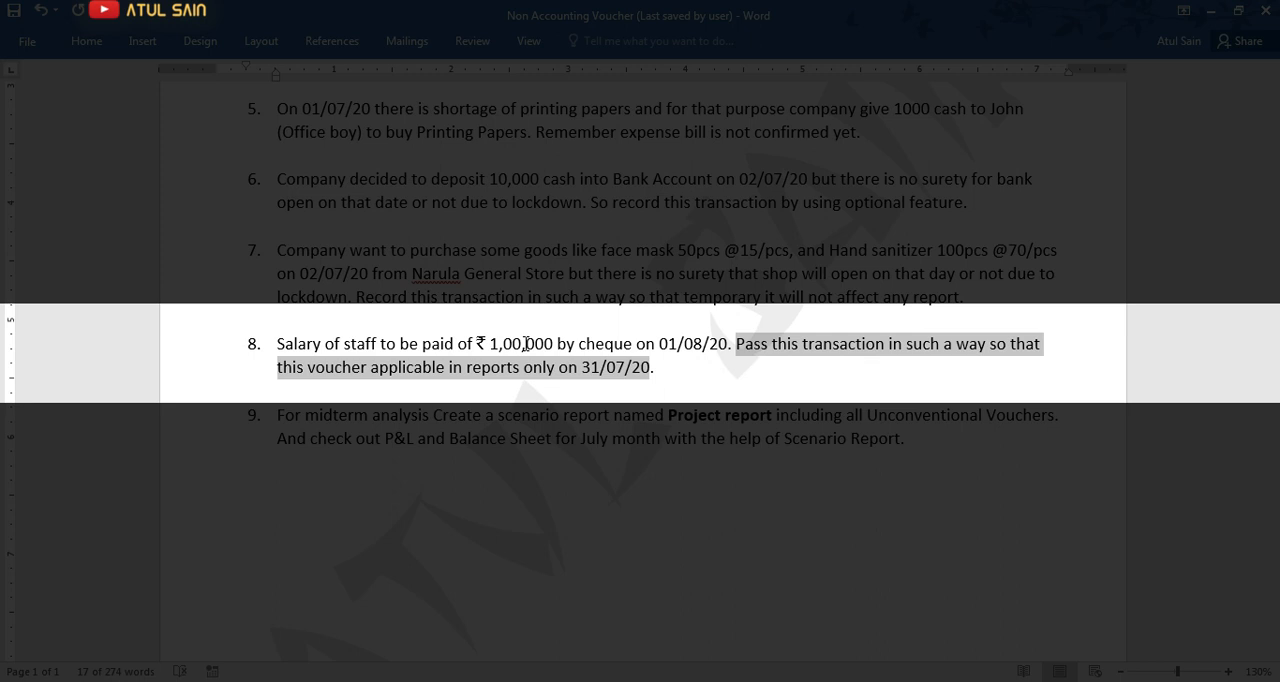
pyautogui.click(664, 370)
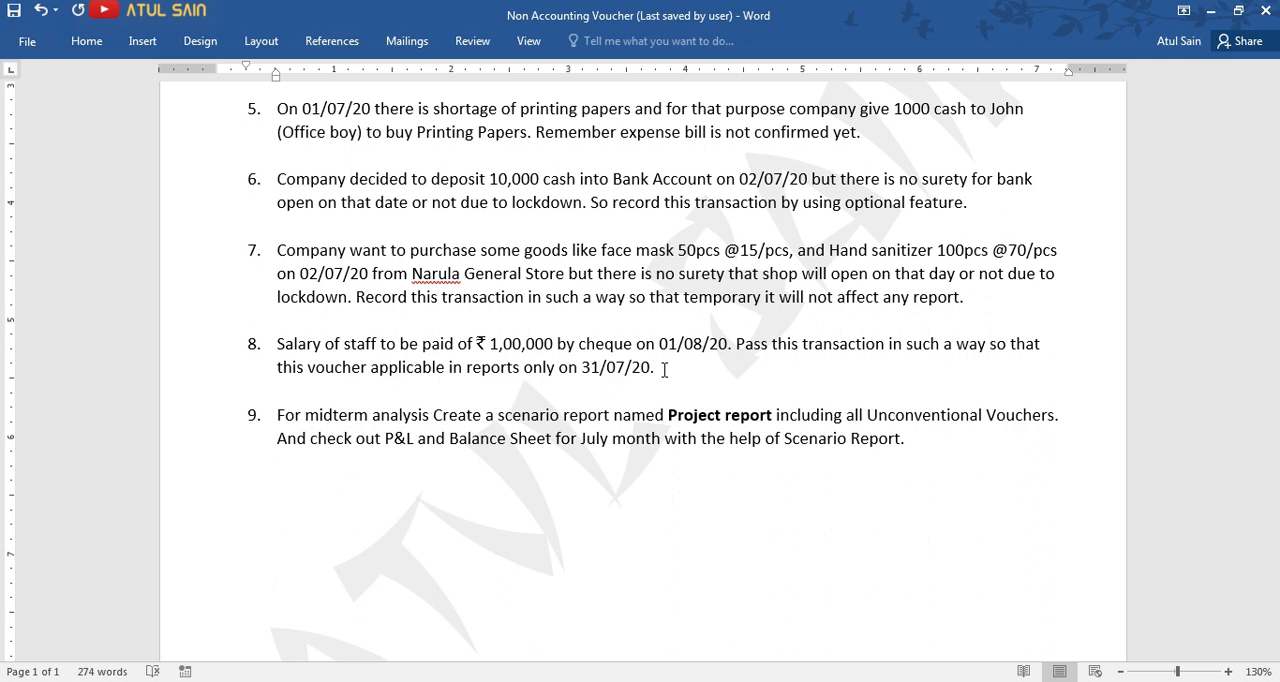
pyautogui.hotkey('alt', 'Tab')
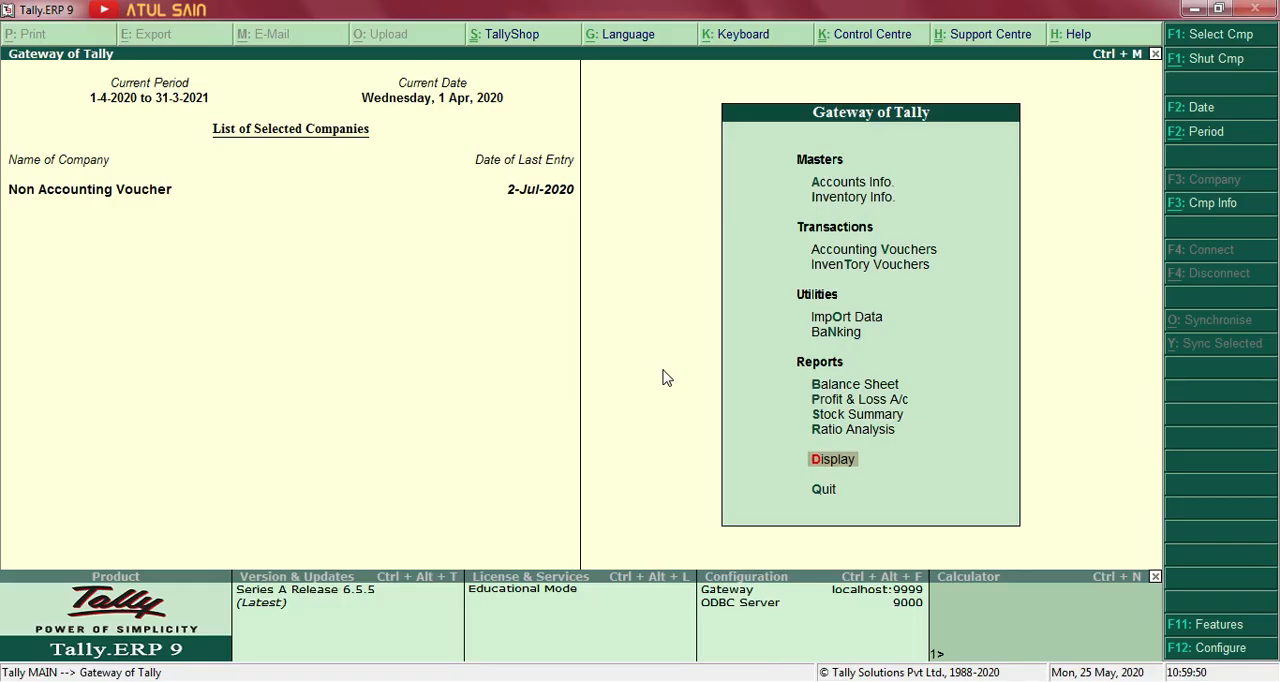
# Start a Reversing Journal accounting voucher dated 1-8-2020.
pyautogui.press('Up')
pyautogui.press('Up')
pyautogui.press('Up')
pyautogui.press('Up')
pyautogui.press('Up')
pyautogui.press('Up')
pyautogui.press('Up')
pyautogui.press('Up')
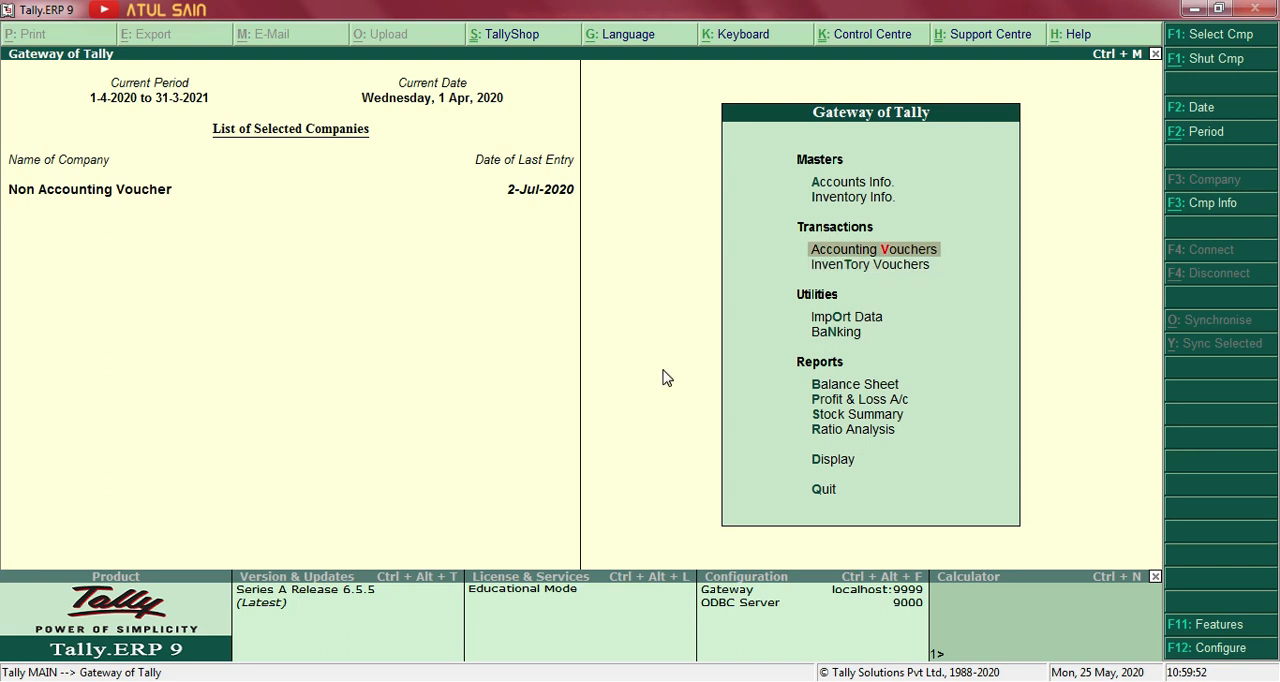
pyautogui.press('Return')
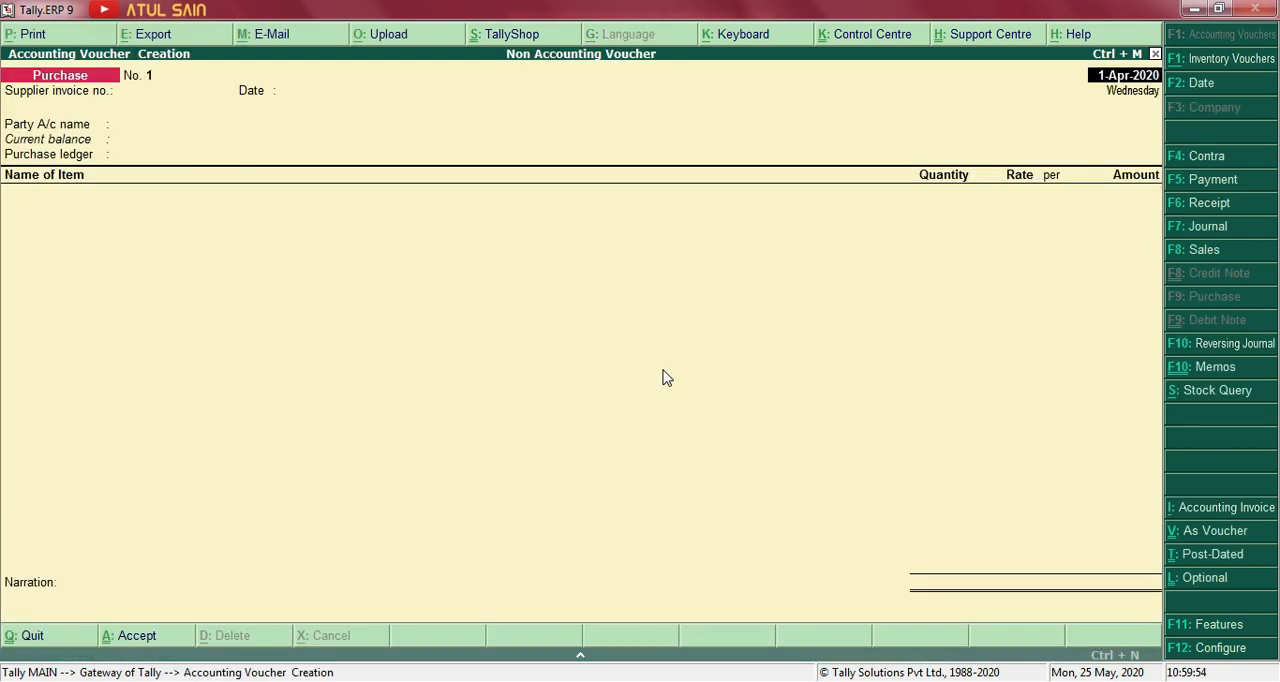
pyautogui.click(1182, 344)
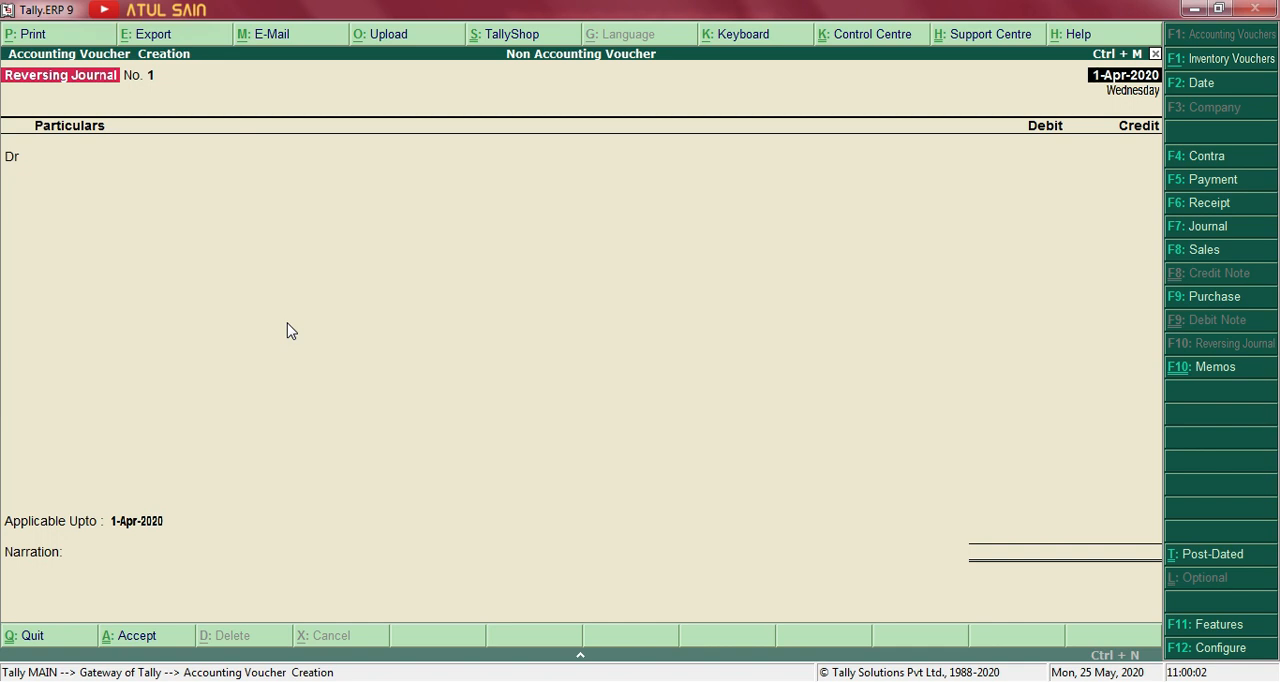
pyautogui.write('1-8')
pyautogui.press('Return')
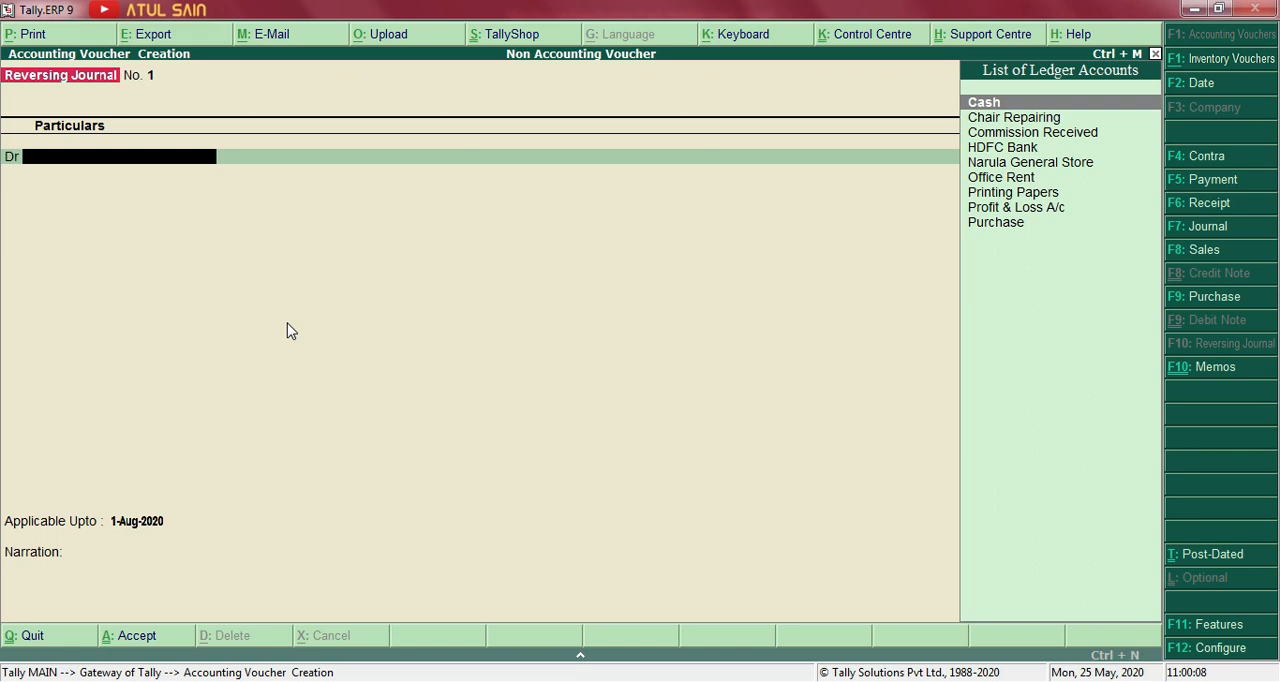
# Create a Staff Salary ledger under Indirect Expenses for the voucher's debit line.
pyautogui.hotkey('alt', 'c')
pyautogui.write('Staff Salary')
pyautogui.press('Return')
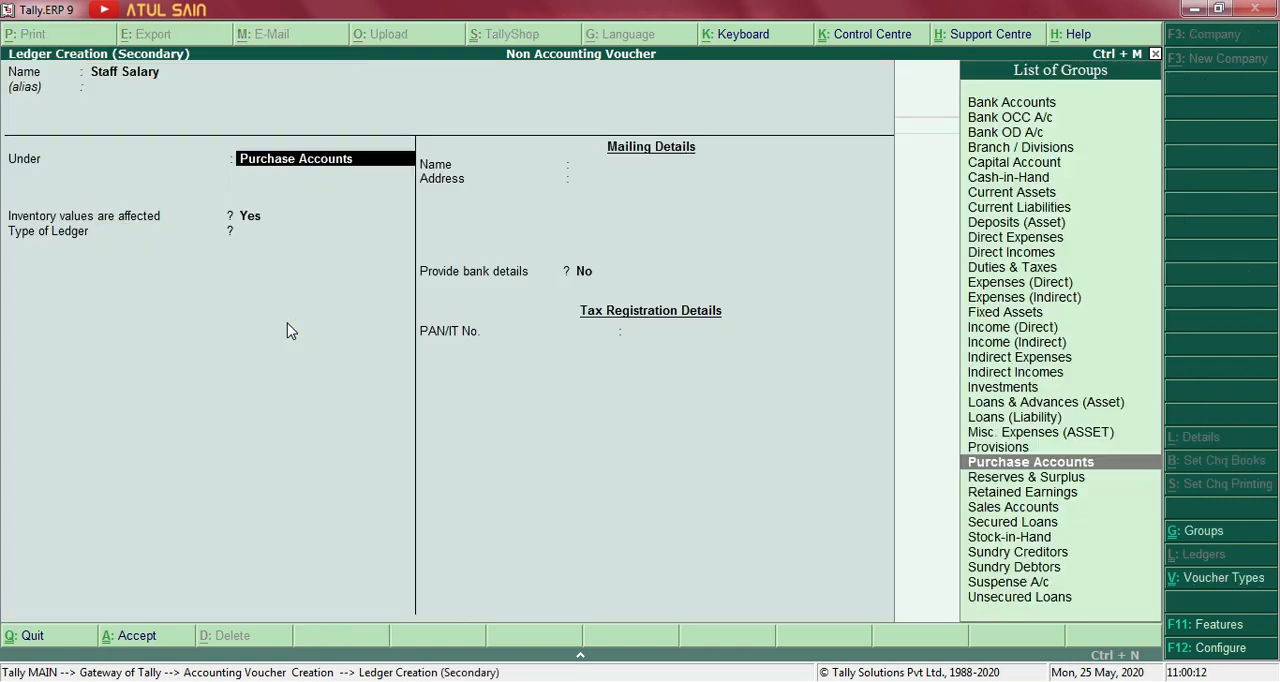
pyautogui.write('si')
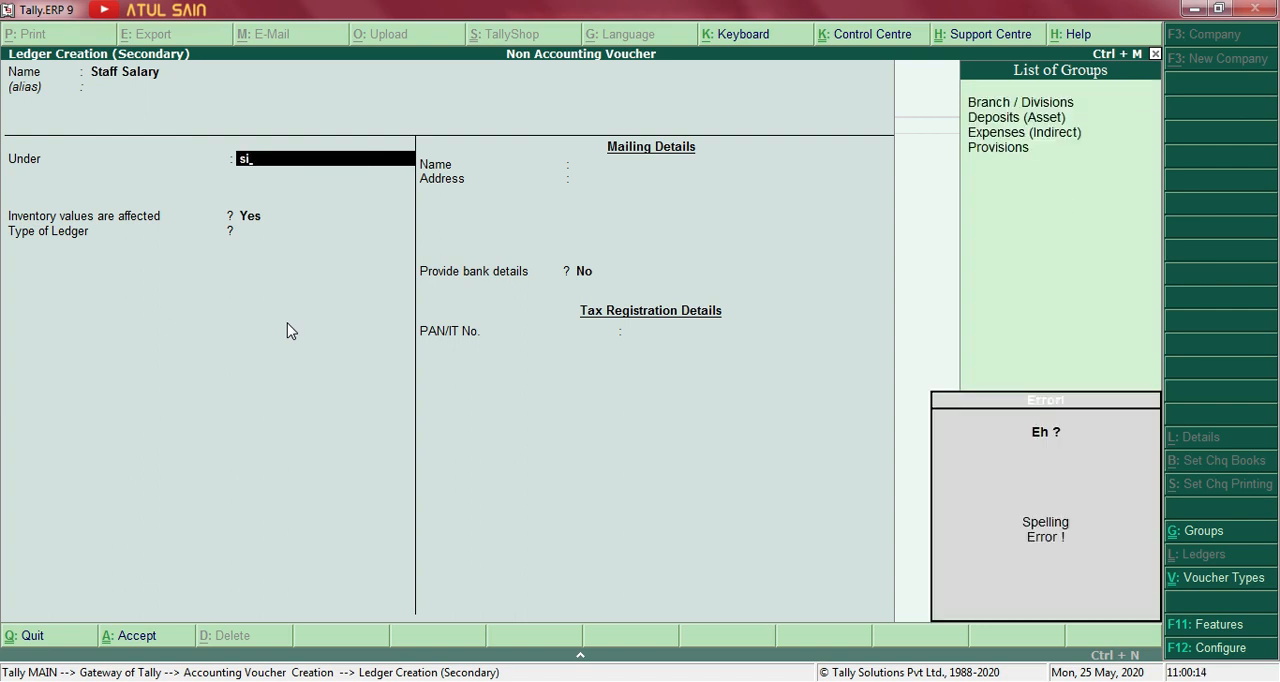
pyautogui.press('BackSpace')
pyautogui.write('ind')
pyautogui.press('Return')
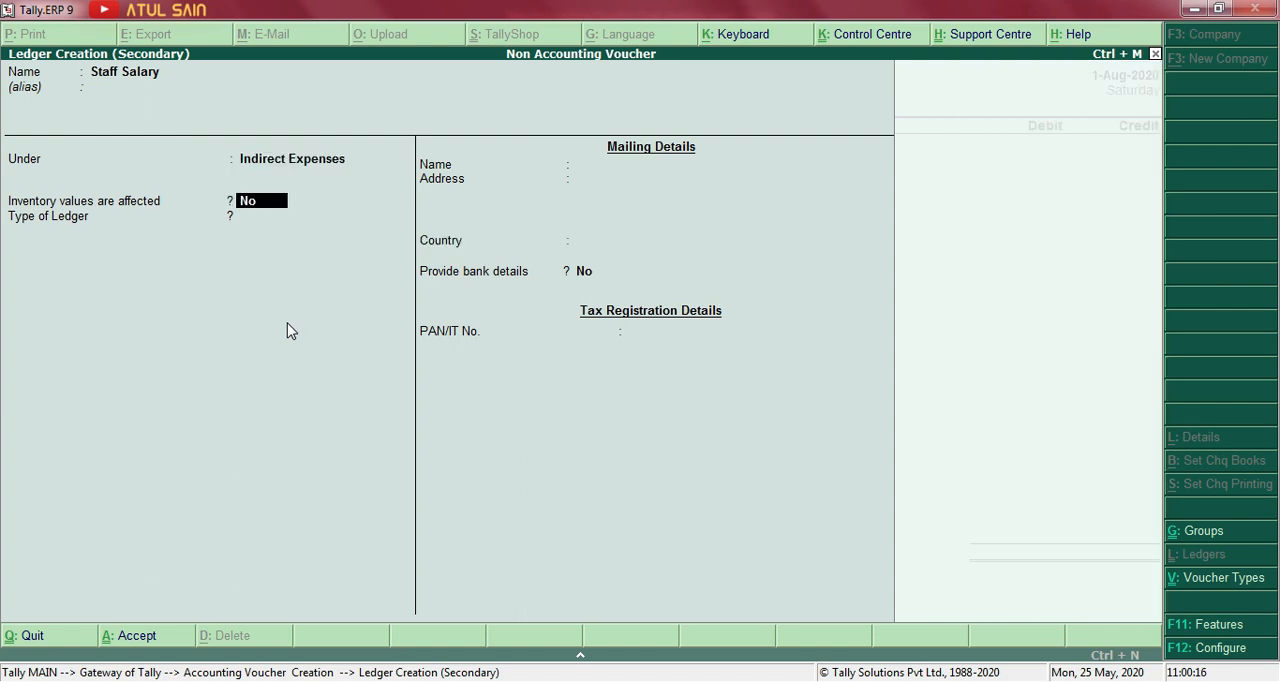
pyautogui.hotkey('ctrl', 'a')
# Debit Staff Salary with 1,00,000 and credit HDFC Bank with the same amount.
pyautogui.write('1')
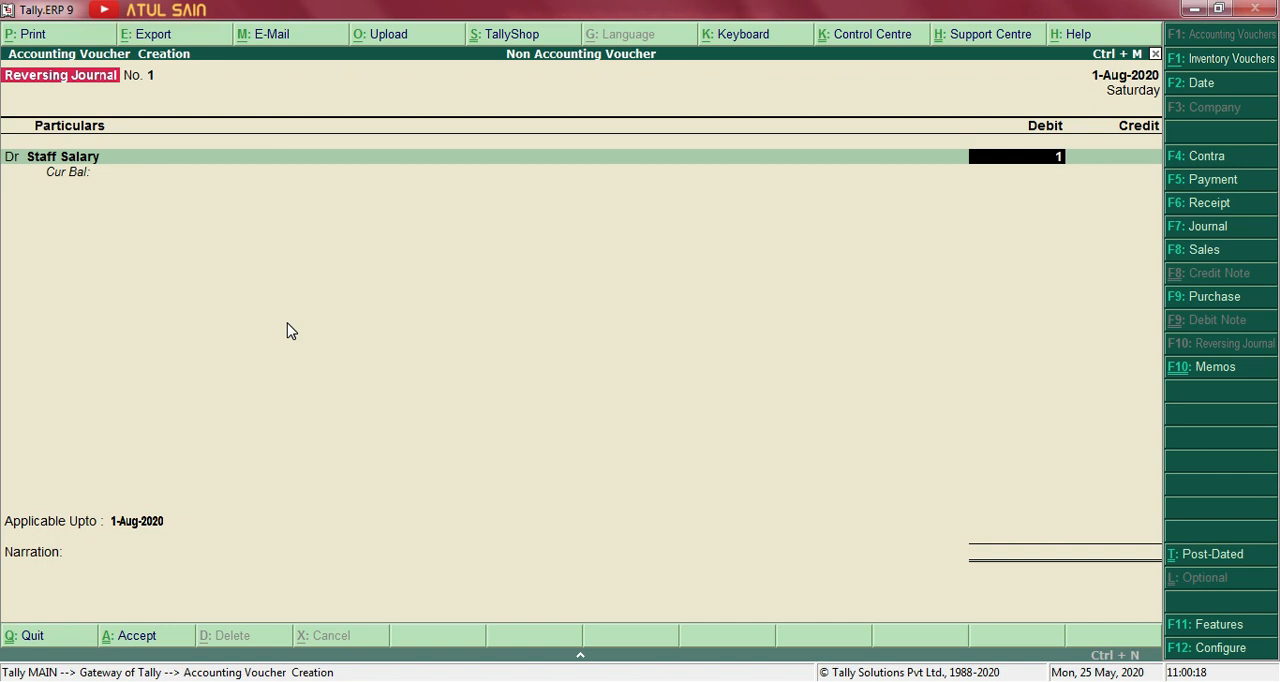
pyautogui.write('00000')
pyautogui.press('Return')
pyautogui.press('Down')
pyautogui.press('Down')
pyautogui.press('Down')
pyautogui.press('Return')
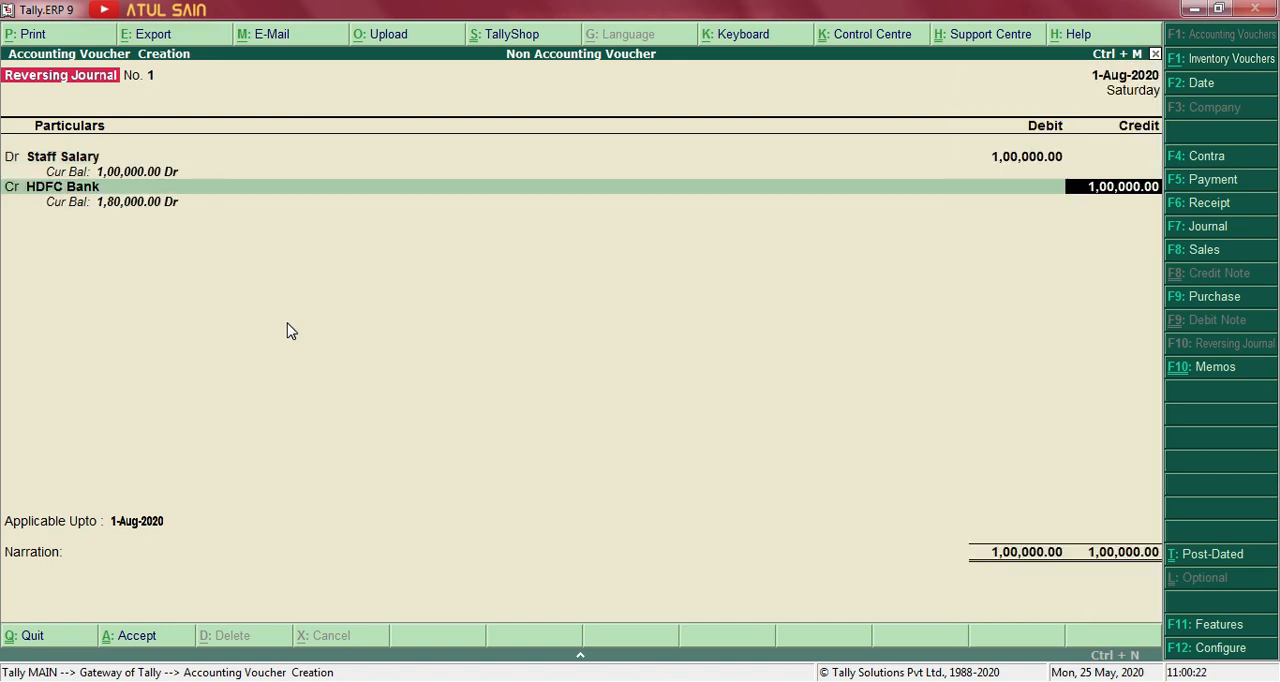
pyautogui.press('Return')
pyautogui.press('Return')
# Set the reversing journal's Applicable Upto date to 31-Jul-2020.
pyautogui.press('BackSpace')
pyautogui.press('BackSpace')
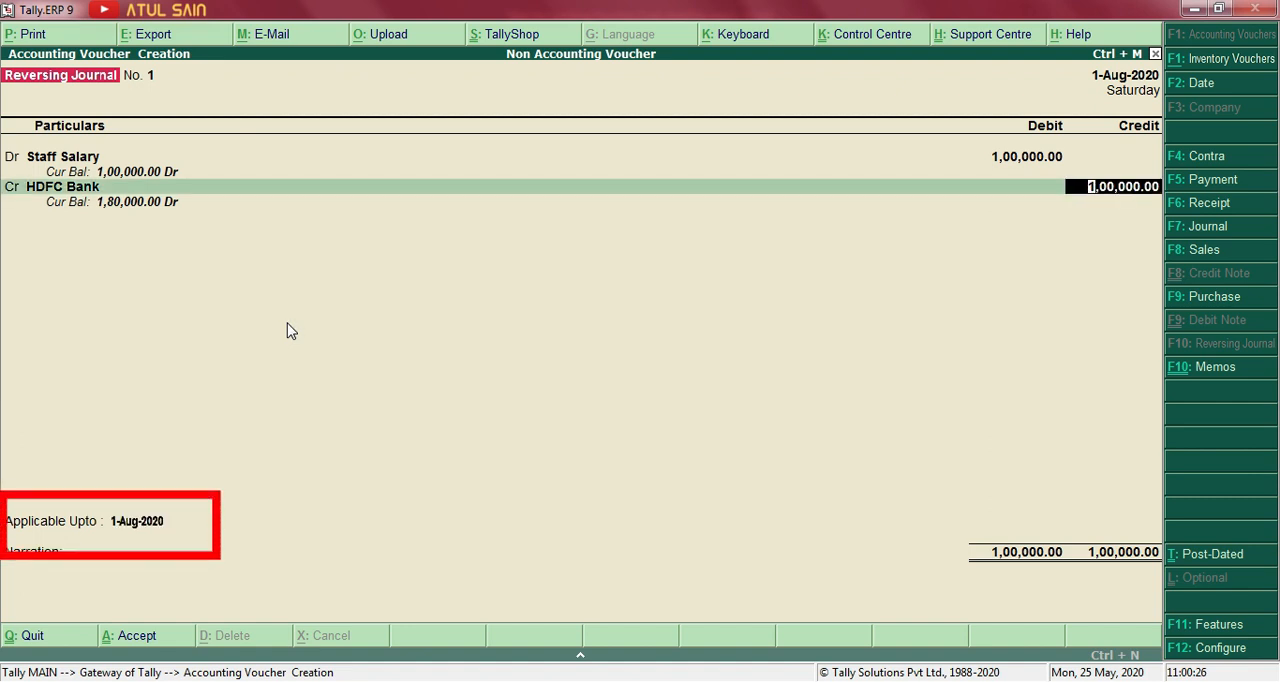
pyautogui.press('Return')
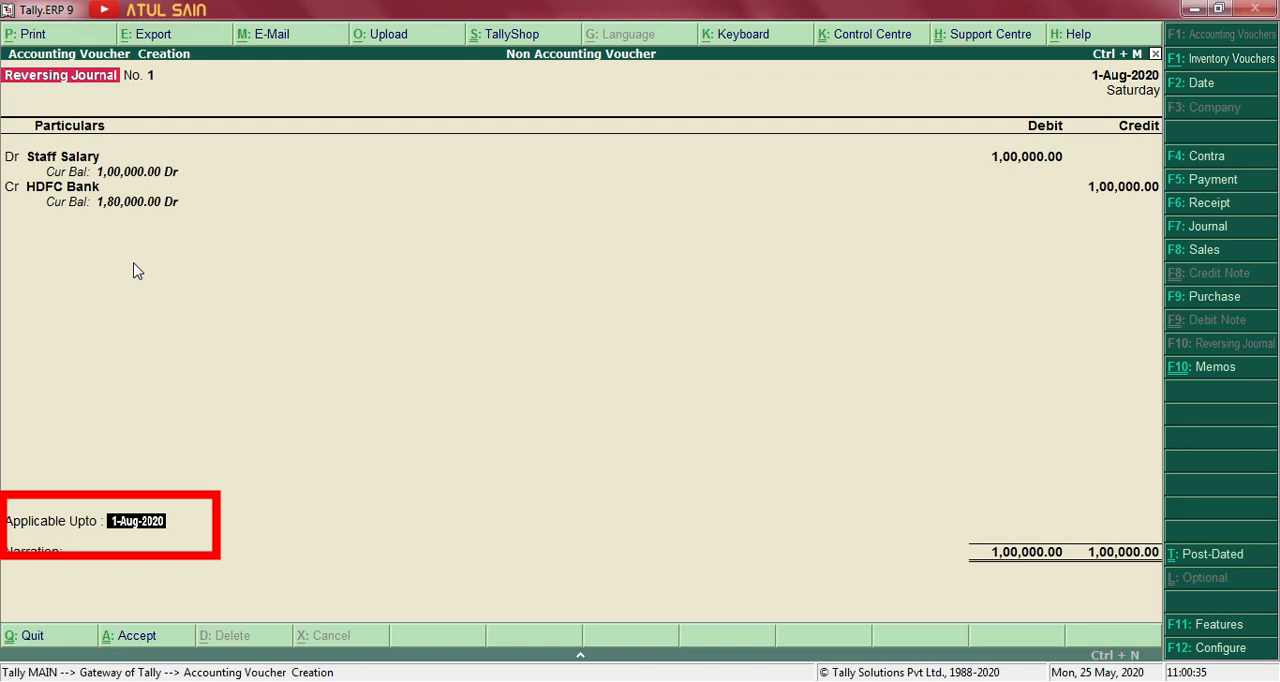
pyautogui.write('31.7')
pyautogui.press('Return')
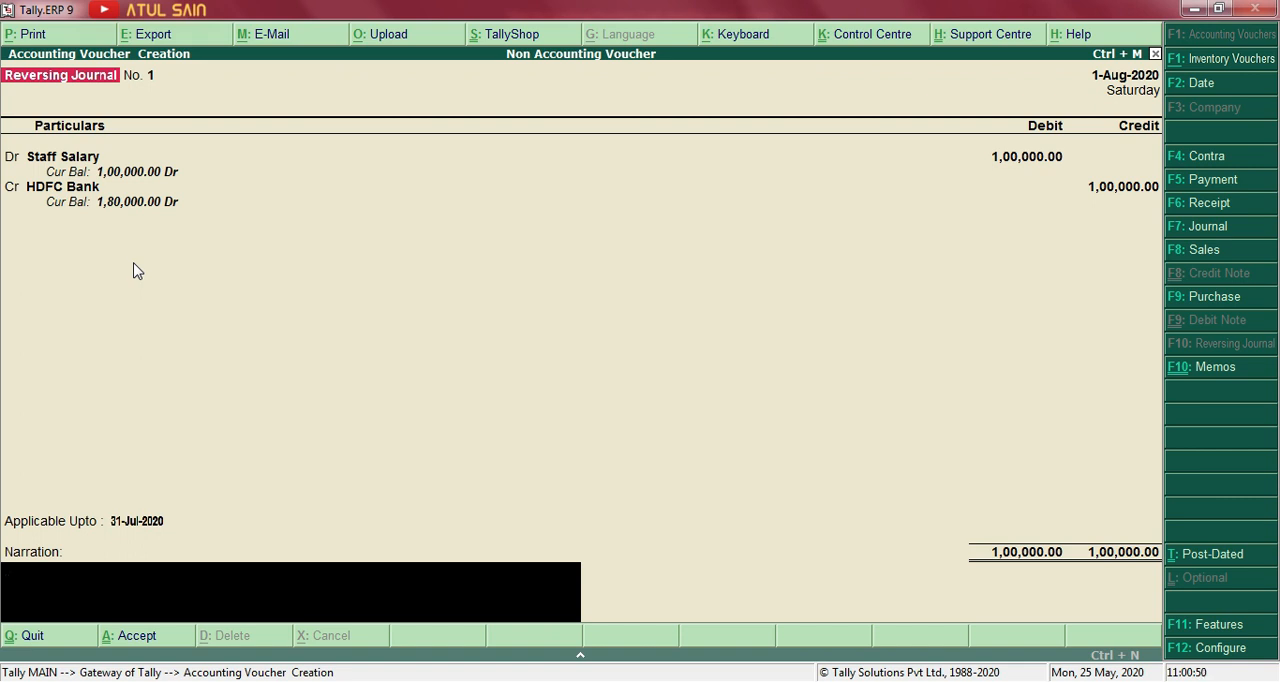
# Enter the narration "Being salary to be paid for july month on 1st aug.", save the reversing journal and leave voucher creation.
pyautogui.write('Being salary to be paid for')
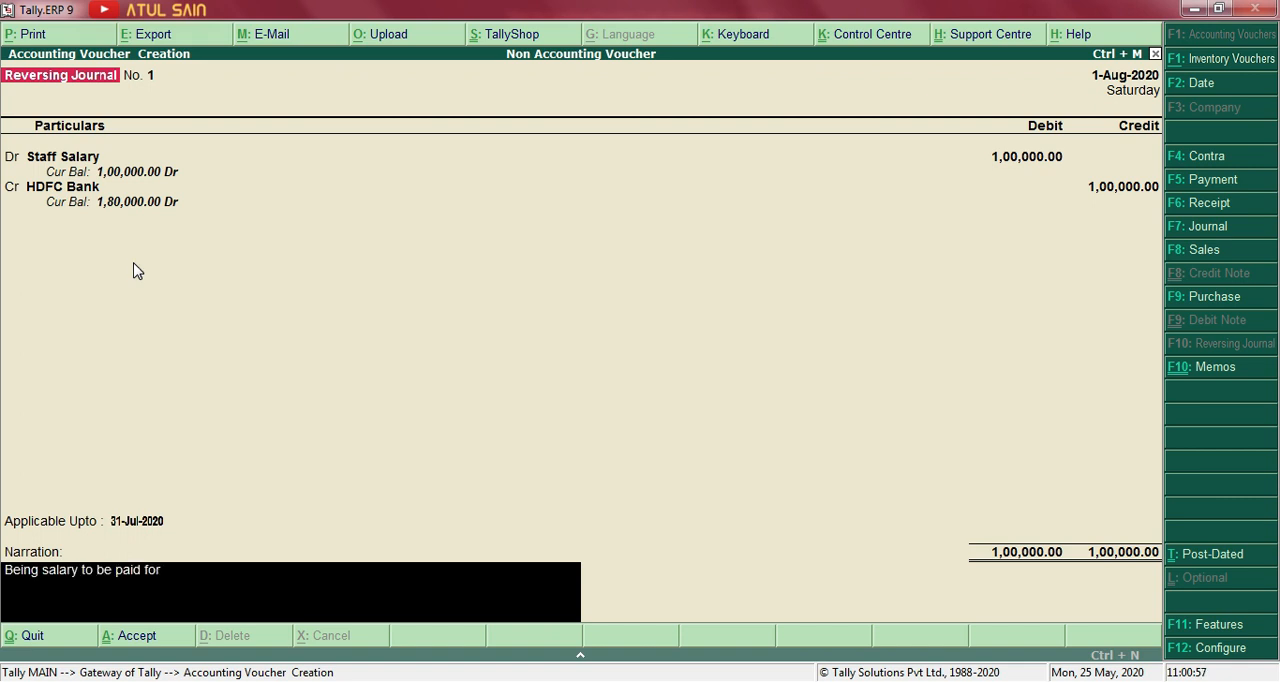
pyautogui.write(' july month on 1s')
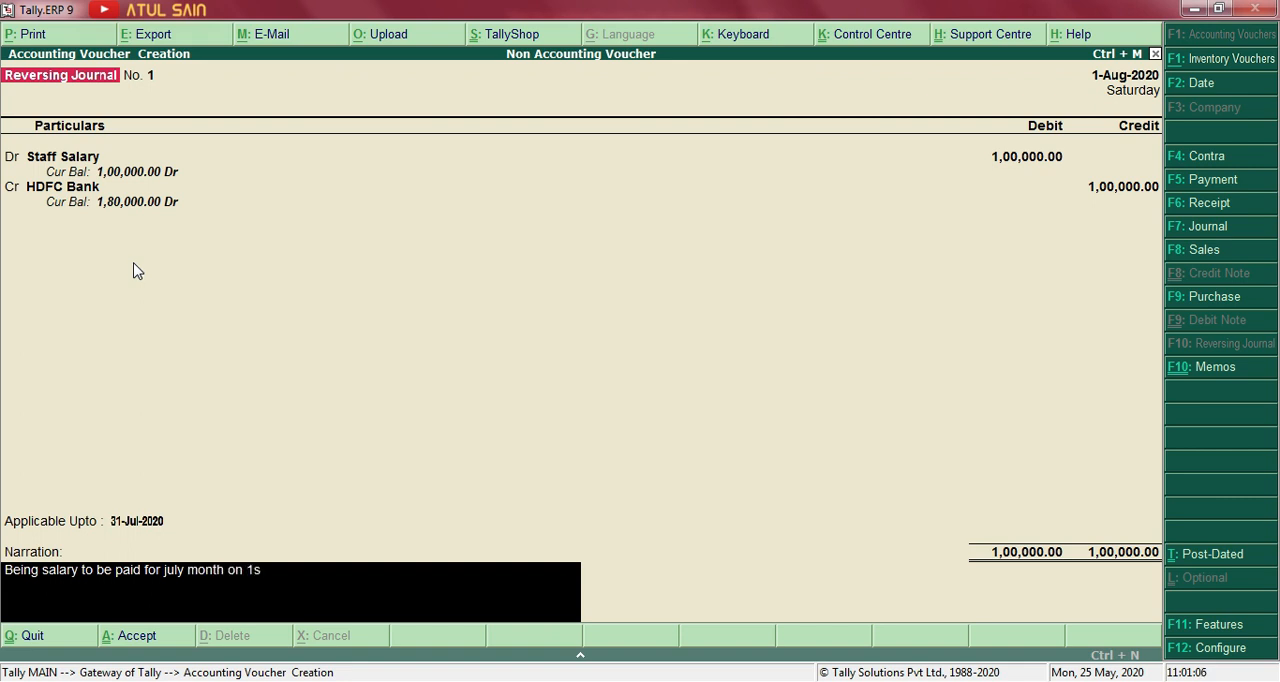
pyautogui.write('t aug.')
pyautogui.press('Return')
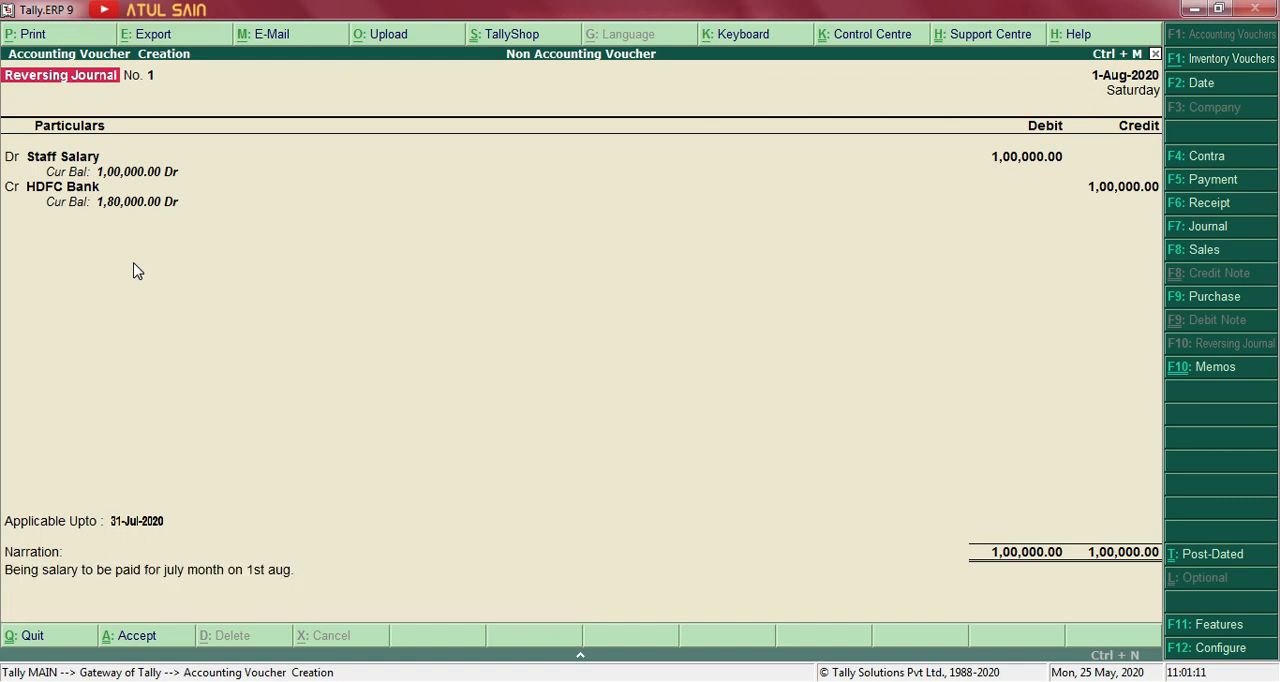
pyautogui.press('Return')
pyautogui.press('Escape')
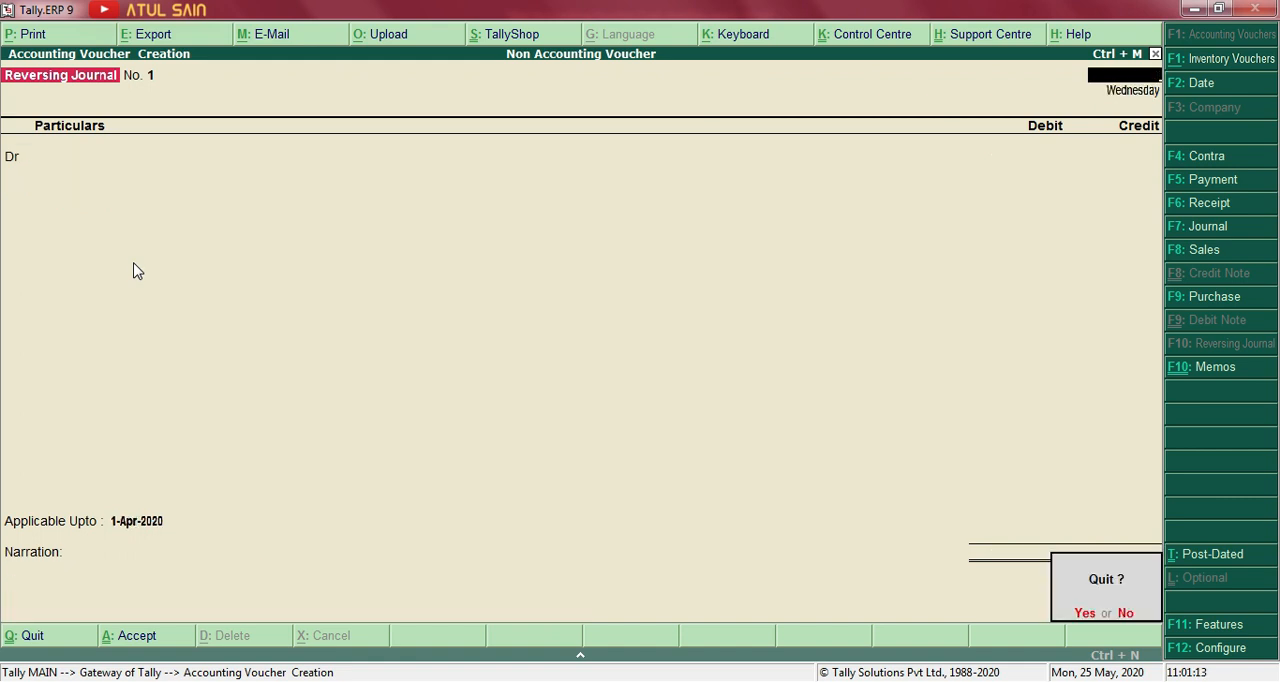
pyautogui.press('y')
# Open the Profit & Loss A/c in detailed view and check the Staff Salary line under Indirect Expenses.
pyautogui.press('Down')
pyautogui.press('Down')
pyautogui.press('Down')
pyautogui.press('Down')
pyautogui.press('Down')
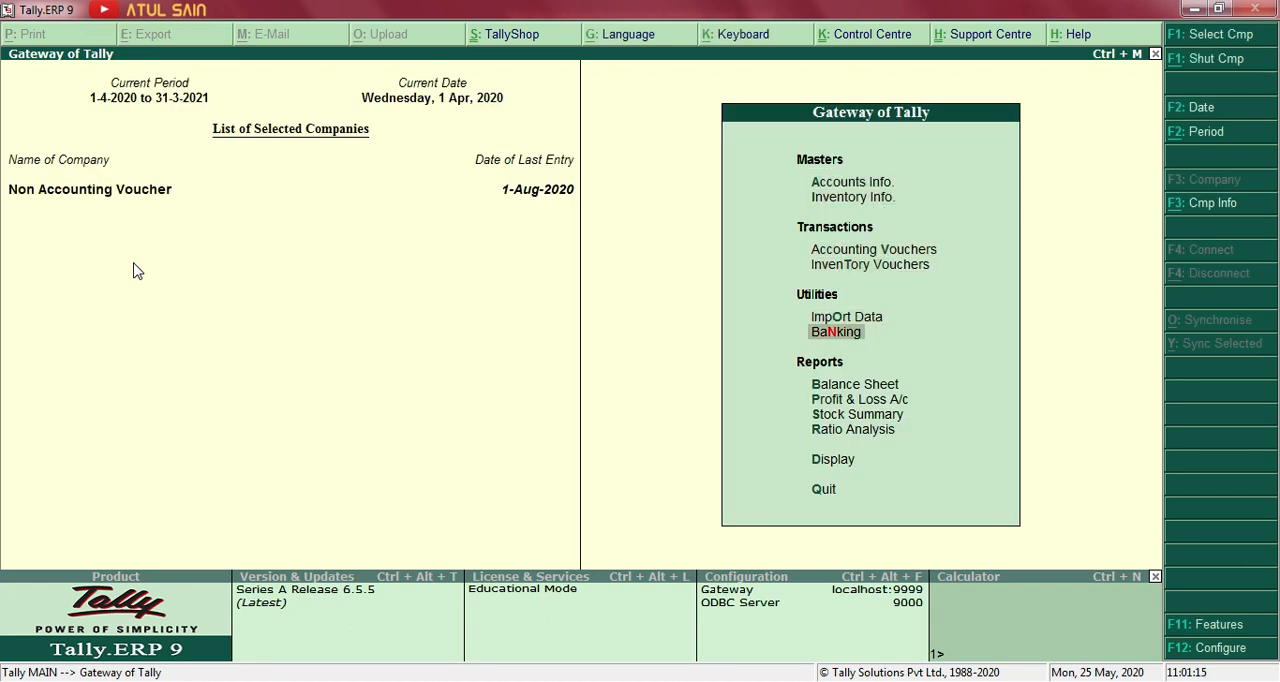
pyautogui.press('Return')
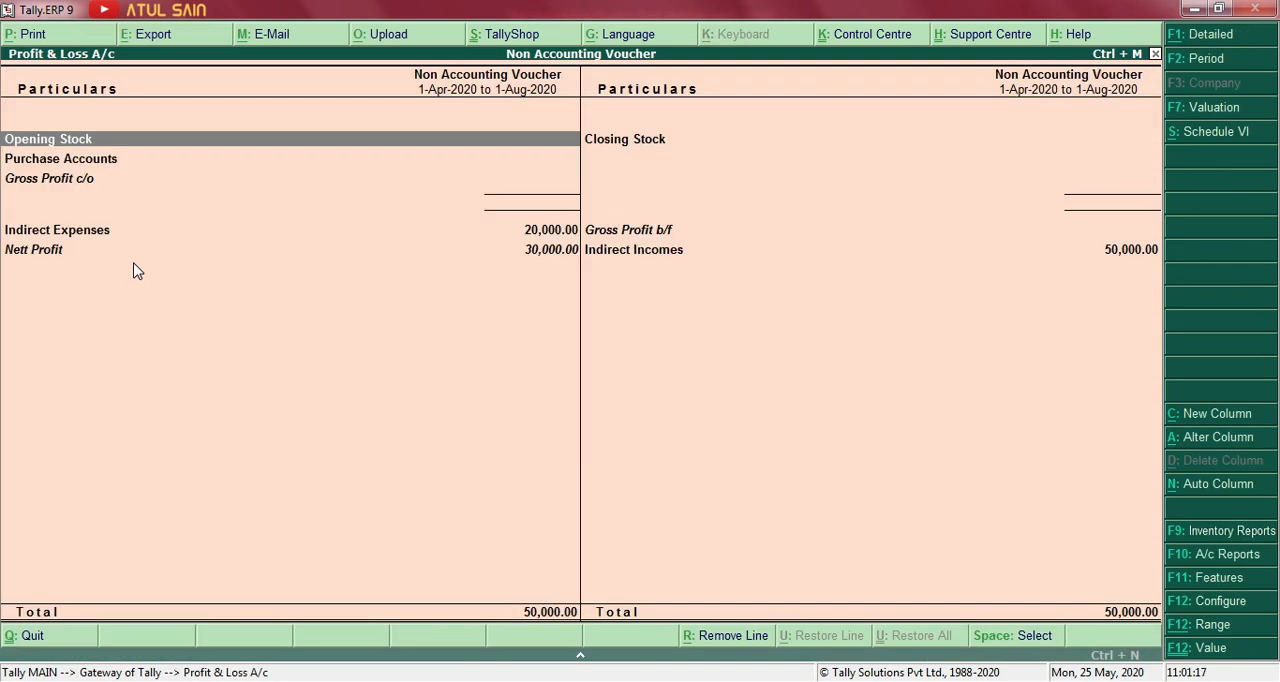
pyautogui.hotkey('alt', 'F1')
pyautogui.press('Down')
pyautogui.press('Down')
pyautogui.press('Down')
pyautogui.press('Down')
pyautogui.press('Down')
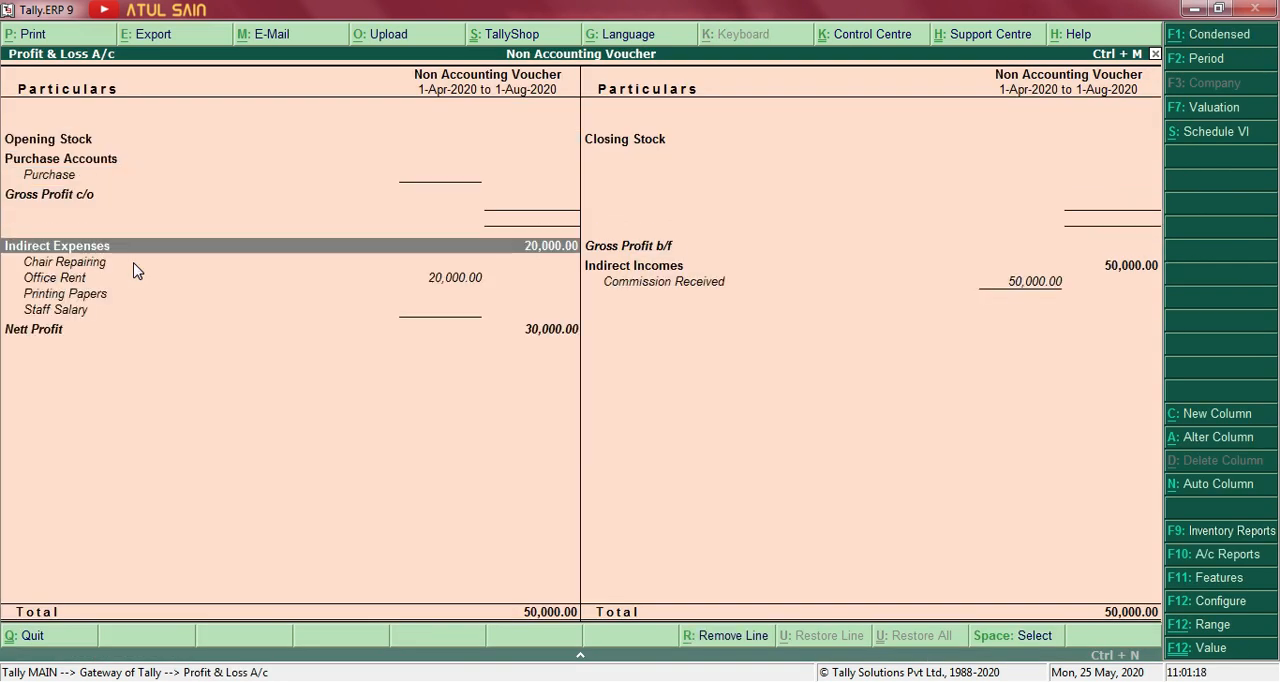
pyautogui.press('Down')
pyautogui.press('Down')
pyautogui.press('Down')
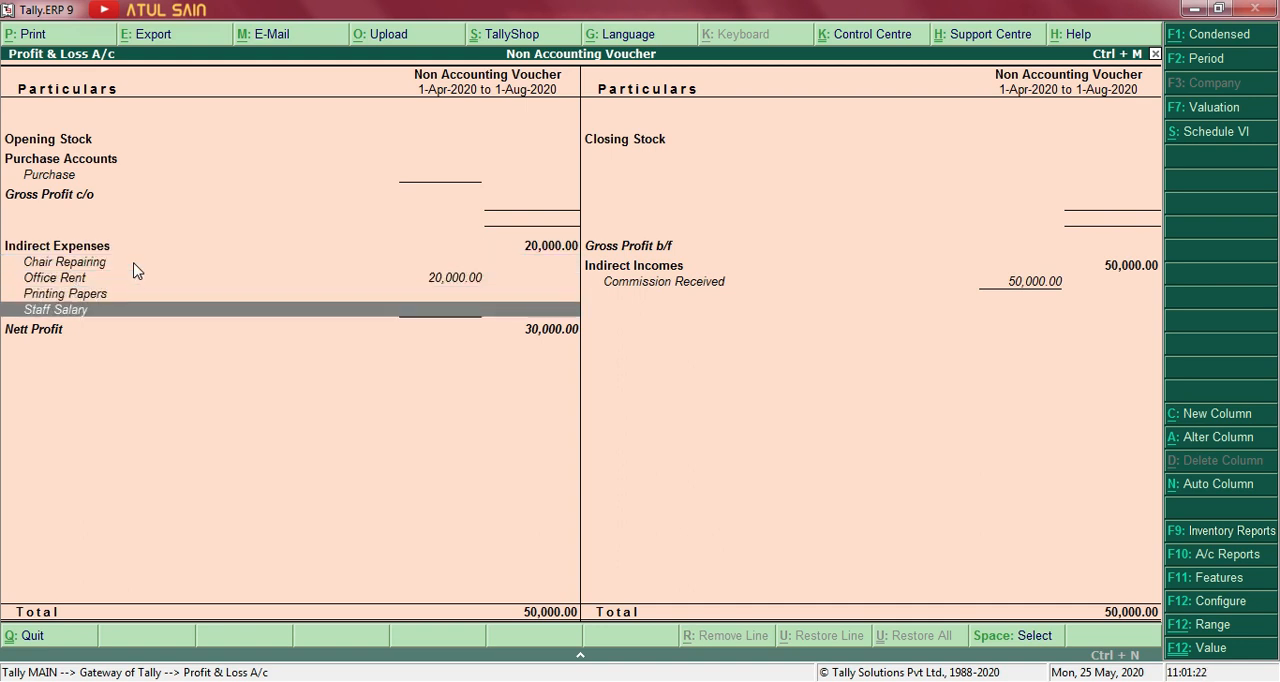
pyautogui.press('Escape')
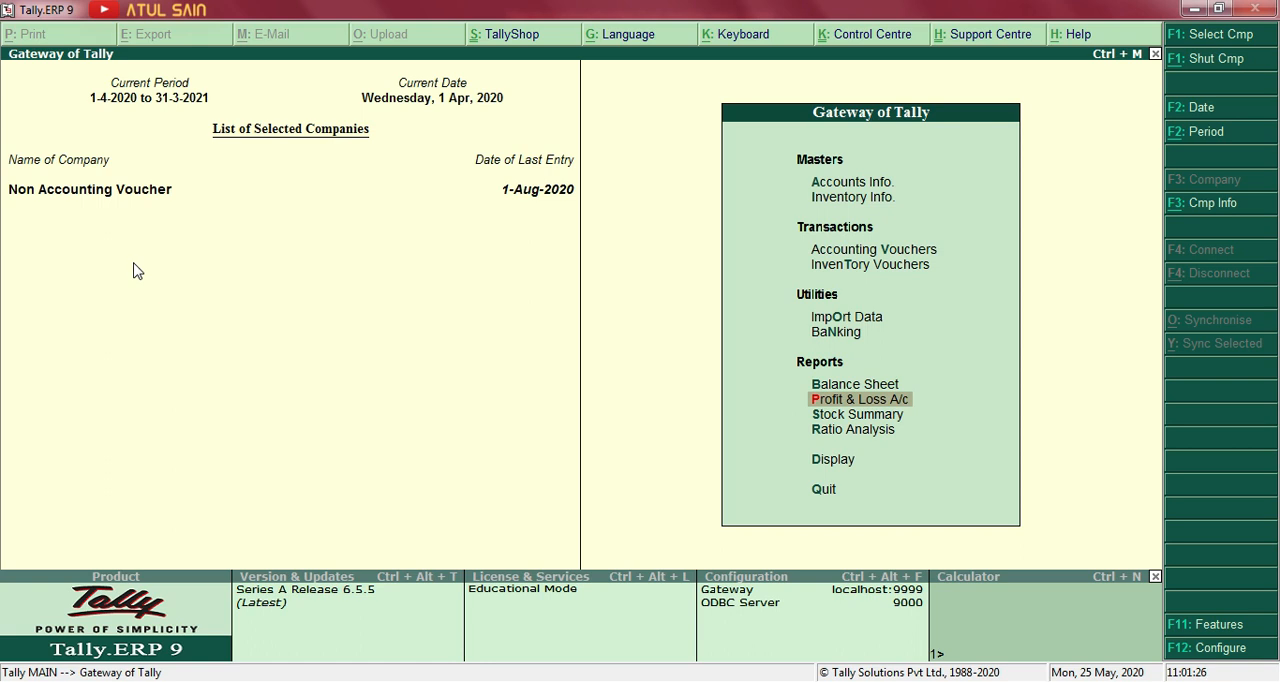
# Open the Day Book, set its period to 1-8-2020 and look for the salary voucher.
pyautogui.press('Down')
pyautogui.press('Down')
pyautogui.press('Down')
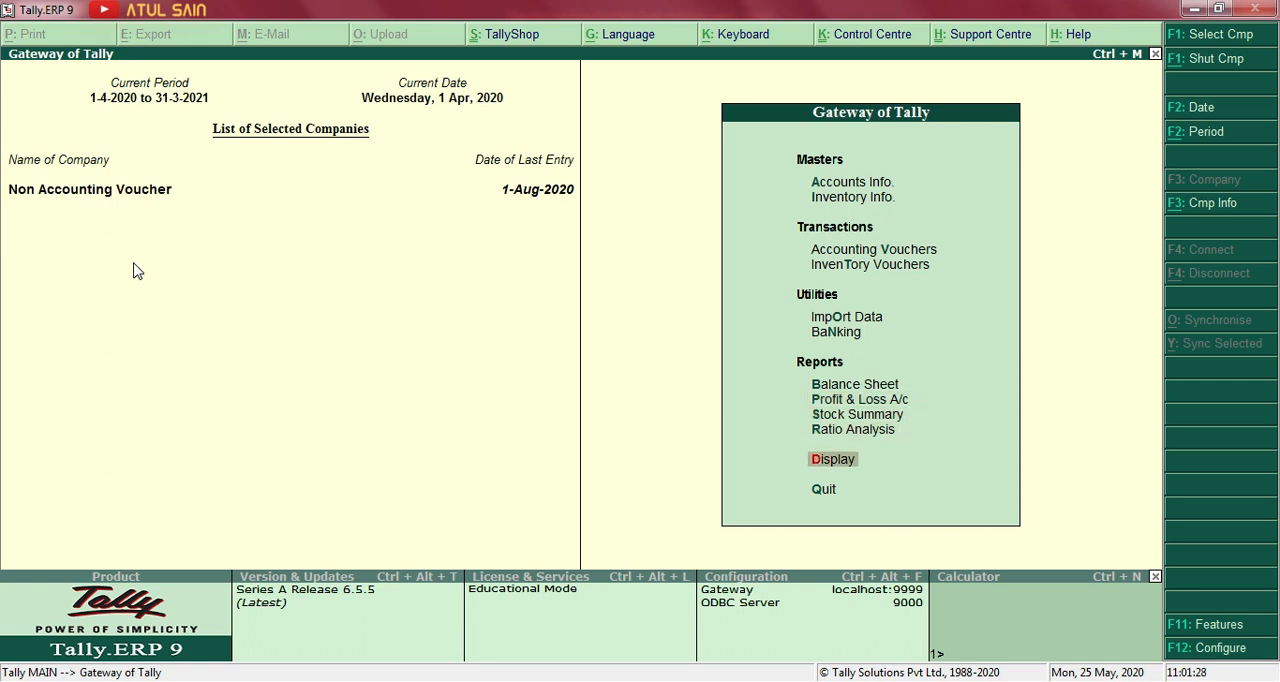
pyautogui.press('Return')
pyautogui.press('Down')
pyautogui.press('Return')
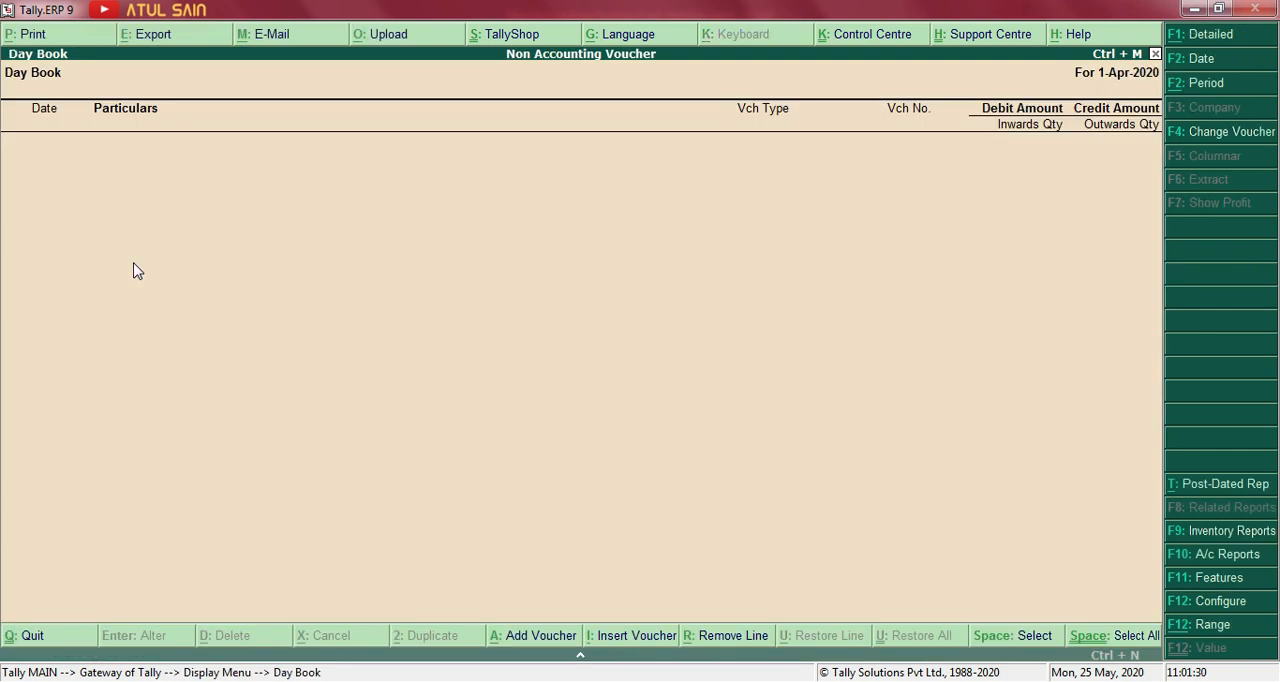
pyautogui.hotkey('alt', 'F2')
pyautogui.press('Return')
pyautogui.write('1-8-2020')
pyautogui.press('Return')
pyautogui.press('Down')
pyautogui.press('Down')
# Open the Reversing Journals exception report and view the August voucher register with the Staff Salary entry.
pyautogui.press('Down')
pyautogui.press('Down')
pyautogui.press('Down')
pyautogui.press('Down')
pyautogui.press('Escape')
pyautogui.press('Up')
pyautogui.press('Up')
pyautogui.press('Up')
pyautogui.press('Return')
pyautogui.press('Down')
pyautogui.press('Down')
pyautogui.press('Down')
pyautogui.press('Down')
pyautogui.press('Down')
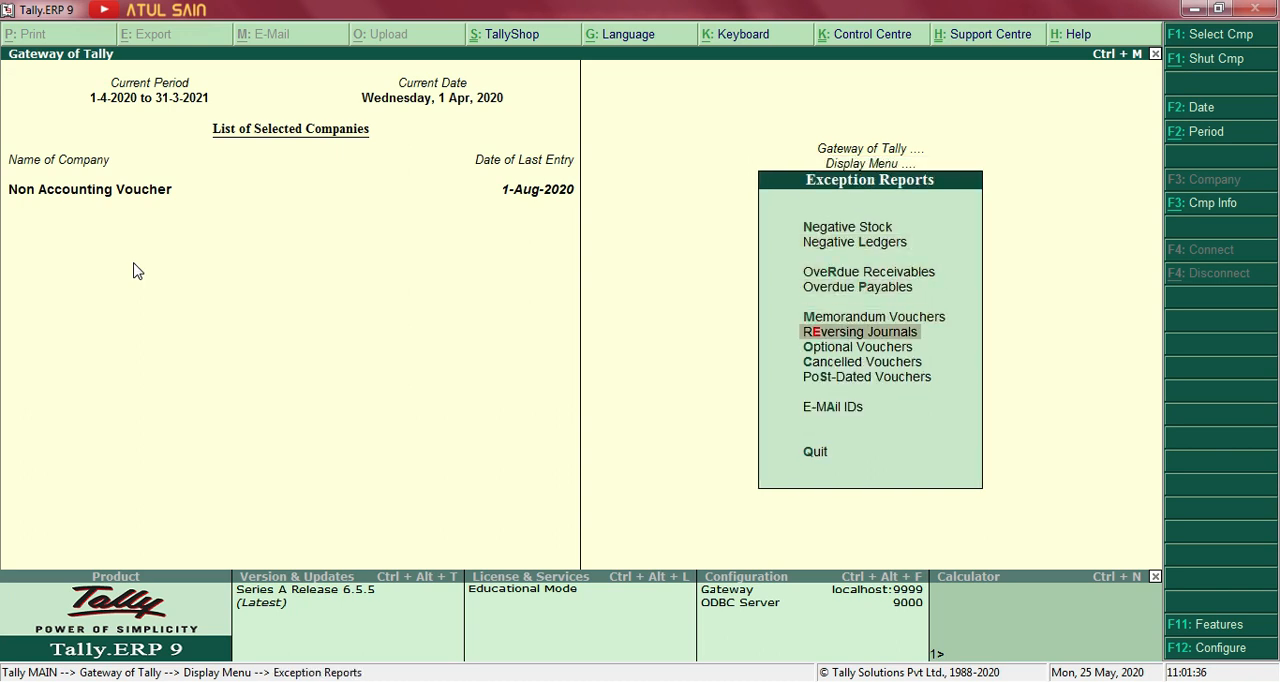
pyautogui.press('Return')
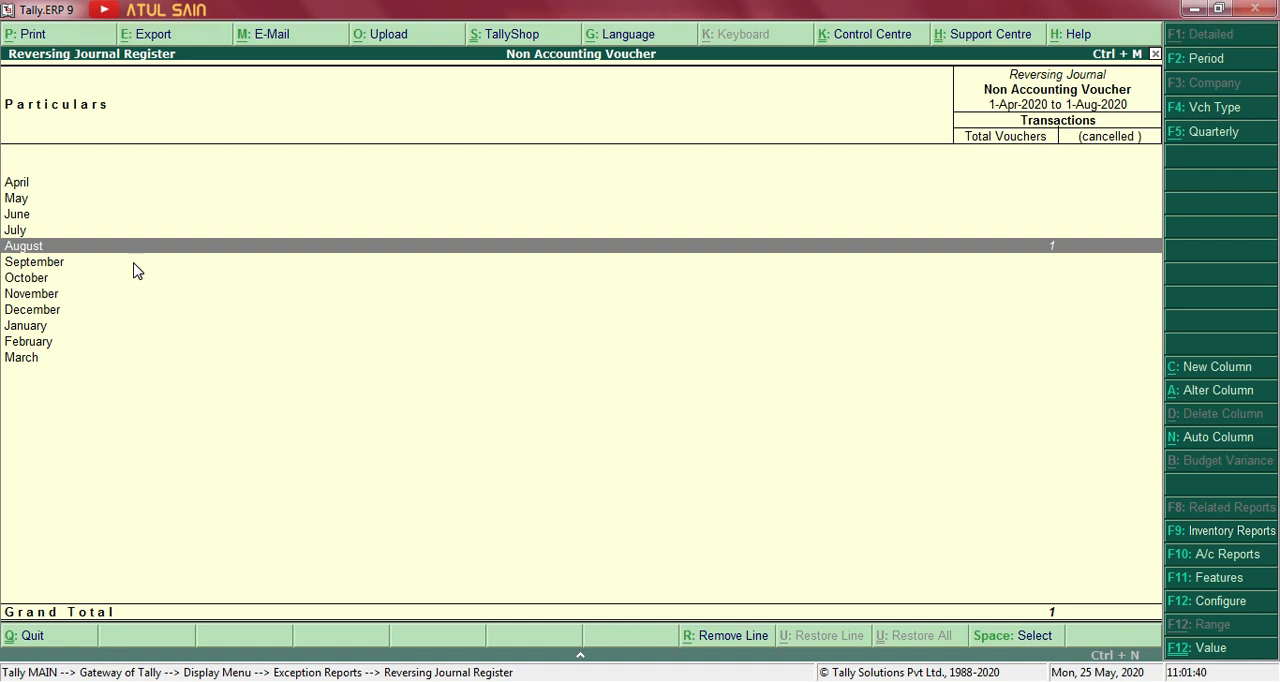
pyautogui.press('Return')
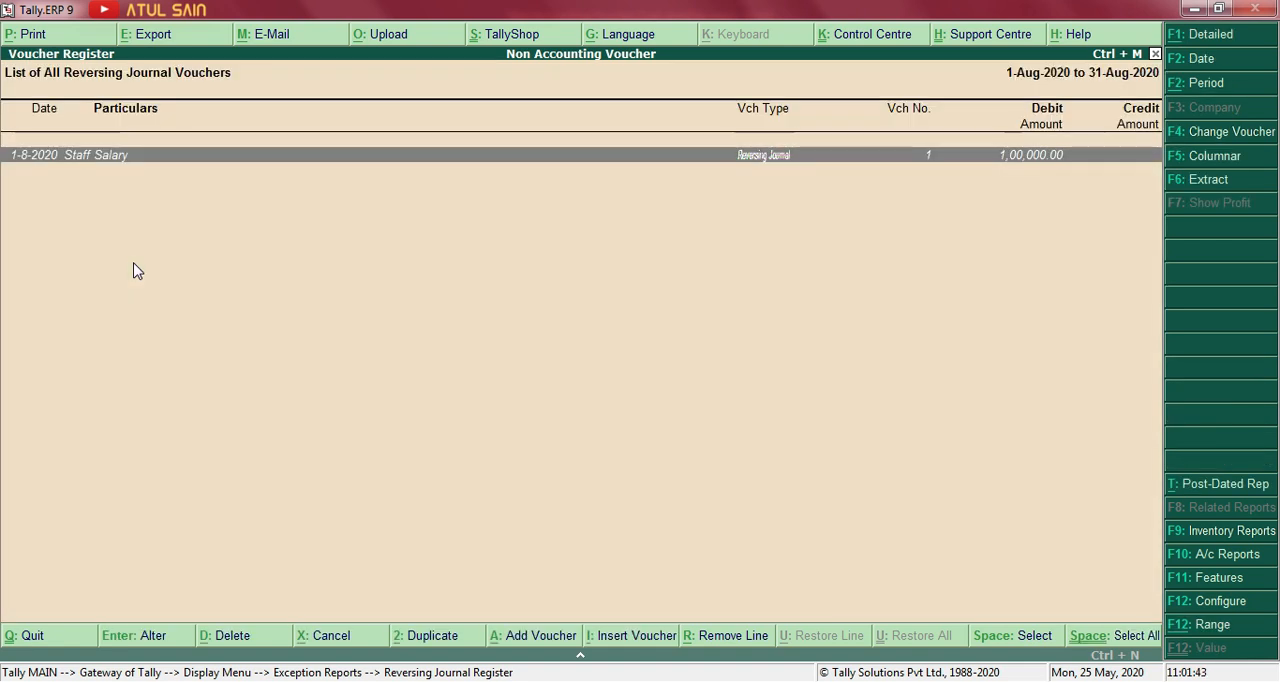
# Close the reversing journal register back to the Gateway of Tally and recheck the staff salary exercise in the Word document.
pyautogui.press('Escape')
pyautogui.press('Escape')
pyautogui.press('Escape')
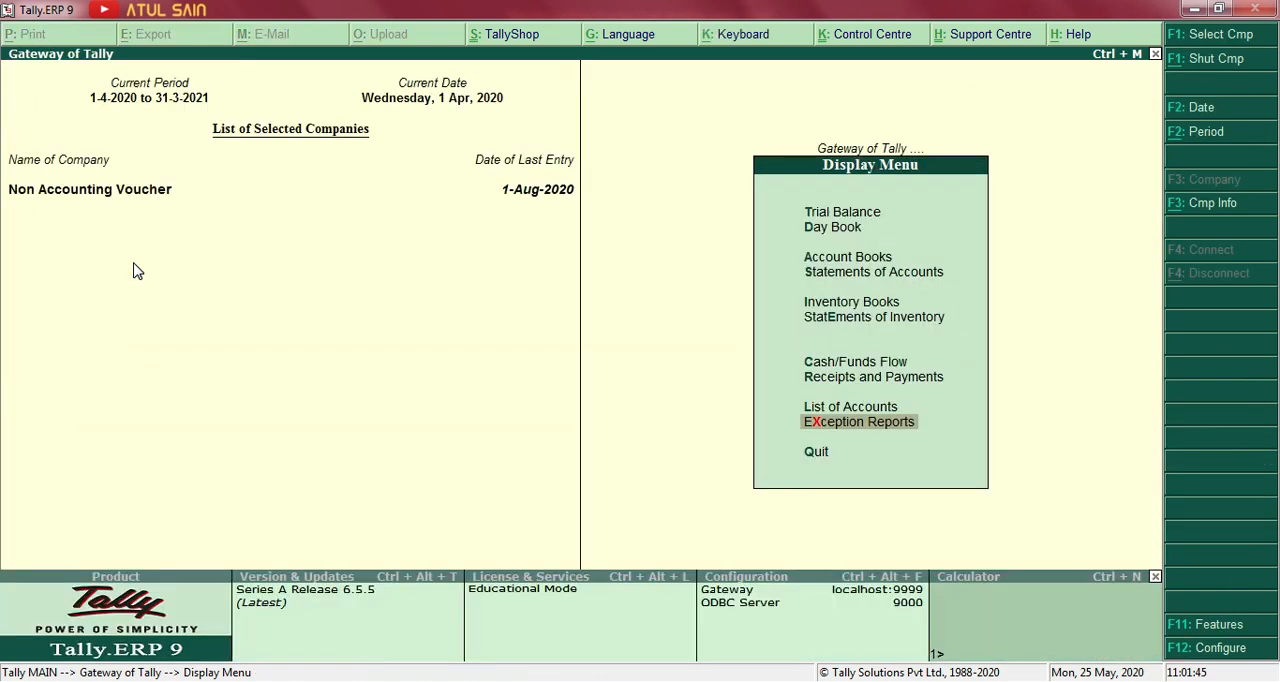
pyautogui.press('Escape')
pyautogui.hotkey('alt', 'Tab')
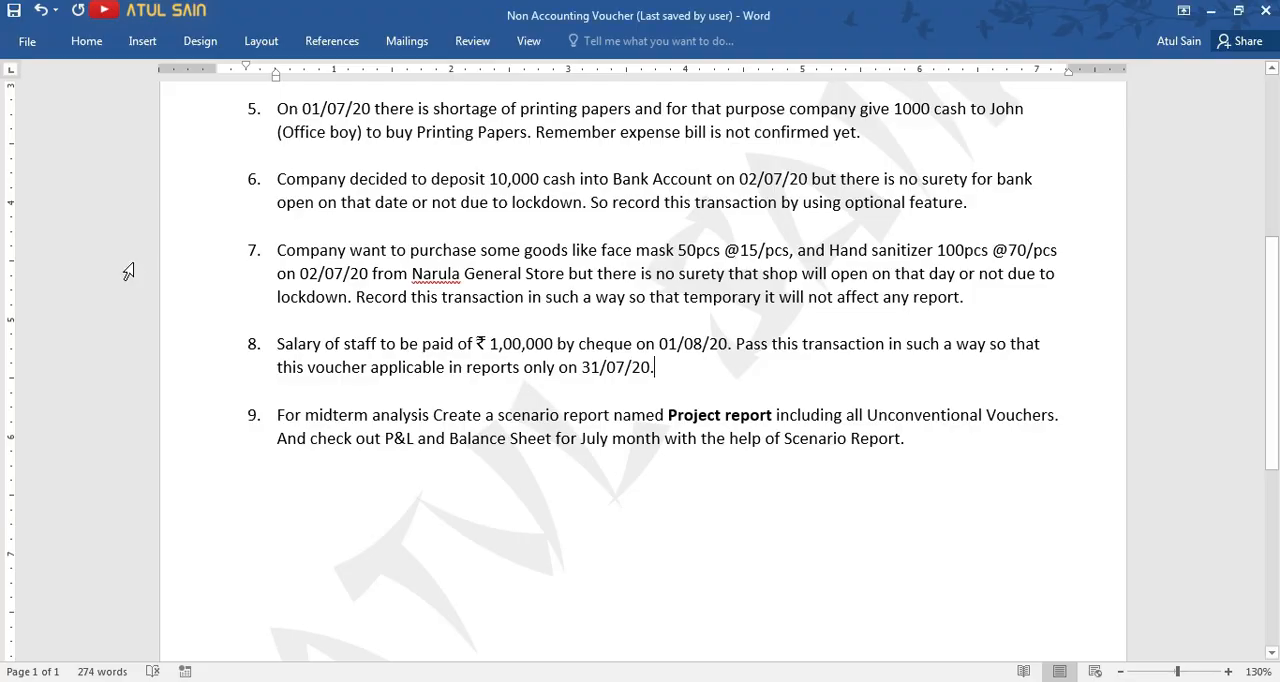
pyautogui.hotkey('alt', 'Tab')
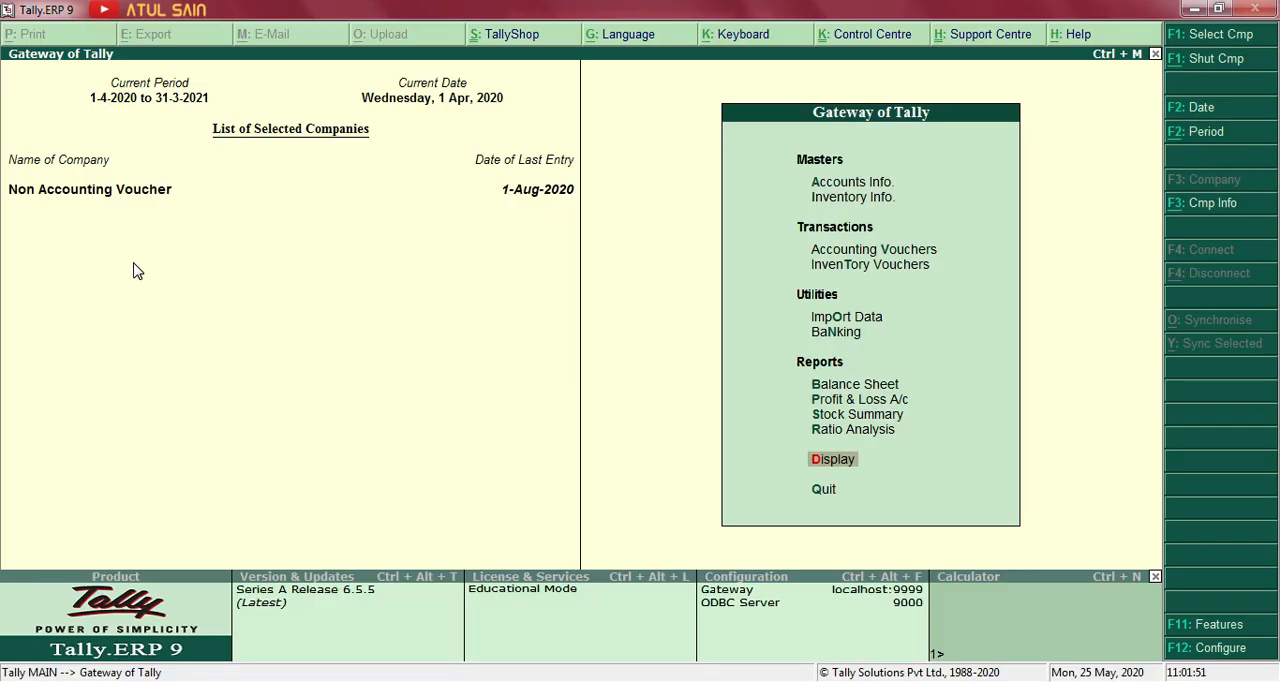
# Open the Profit & Loss A/c in detailed view and examine the Indirect Expenses.
pyautogui.press('Up')
pyautogui.press('Up')
pyautogui.press('Up')
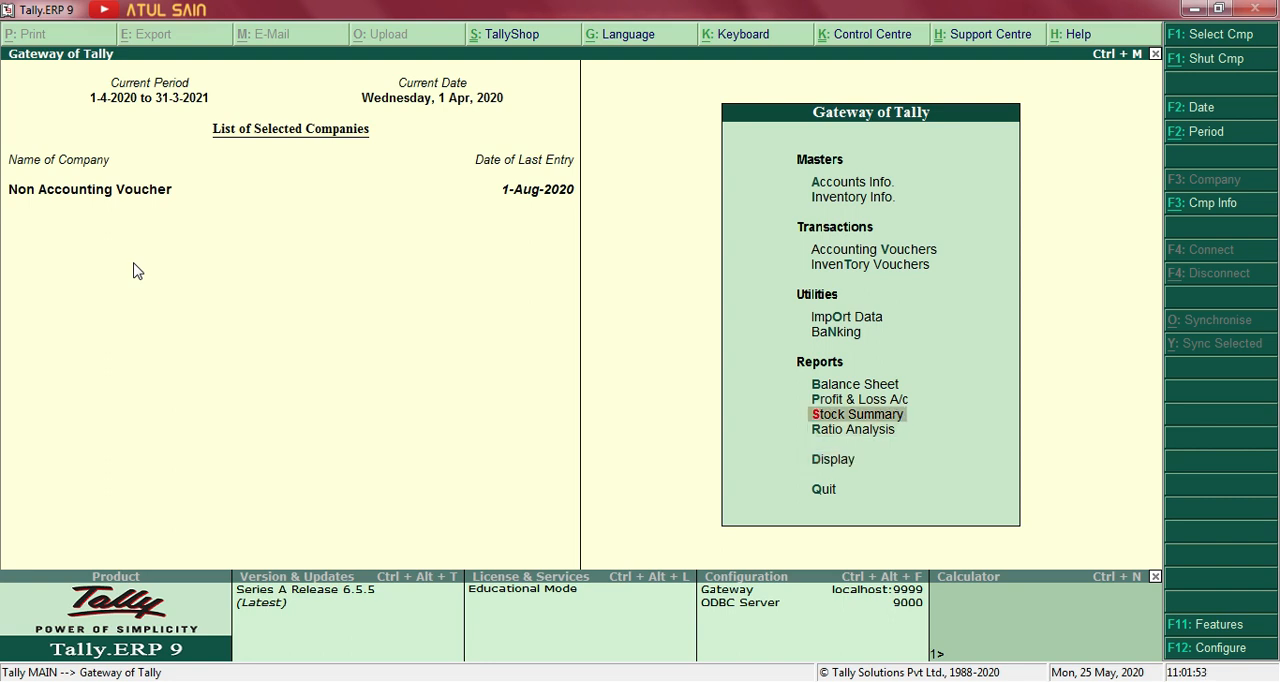
pyautogui.press('Return')
pyautogui.hotkey('alt', 'F1')
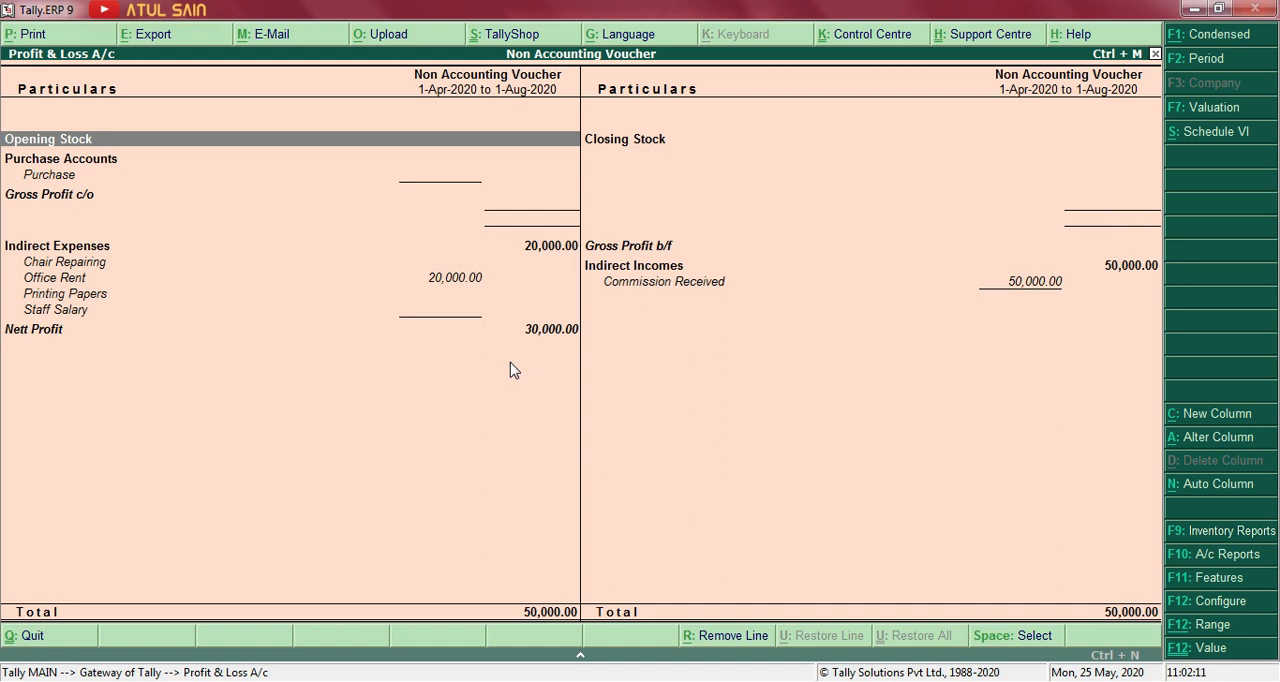
# Switch to the Word document and read exercise 9 about the Project report scenario.
pyautogui.hotkey('alt', 'Tab')
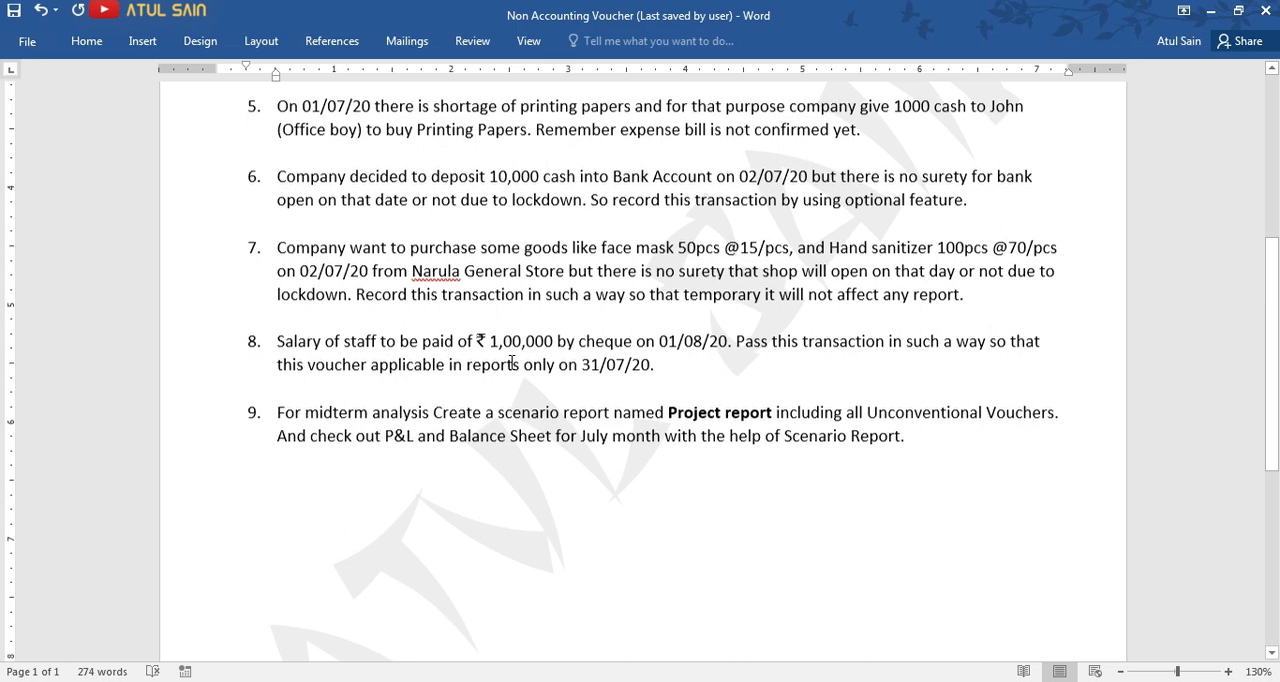
pyautogui.scroll(-1, 512, 363)
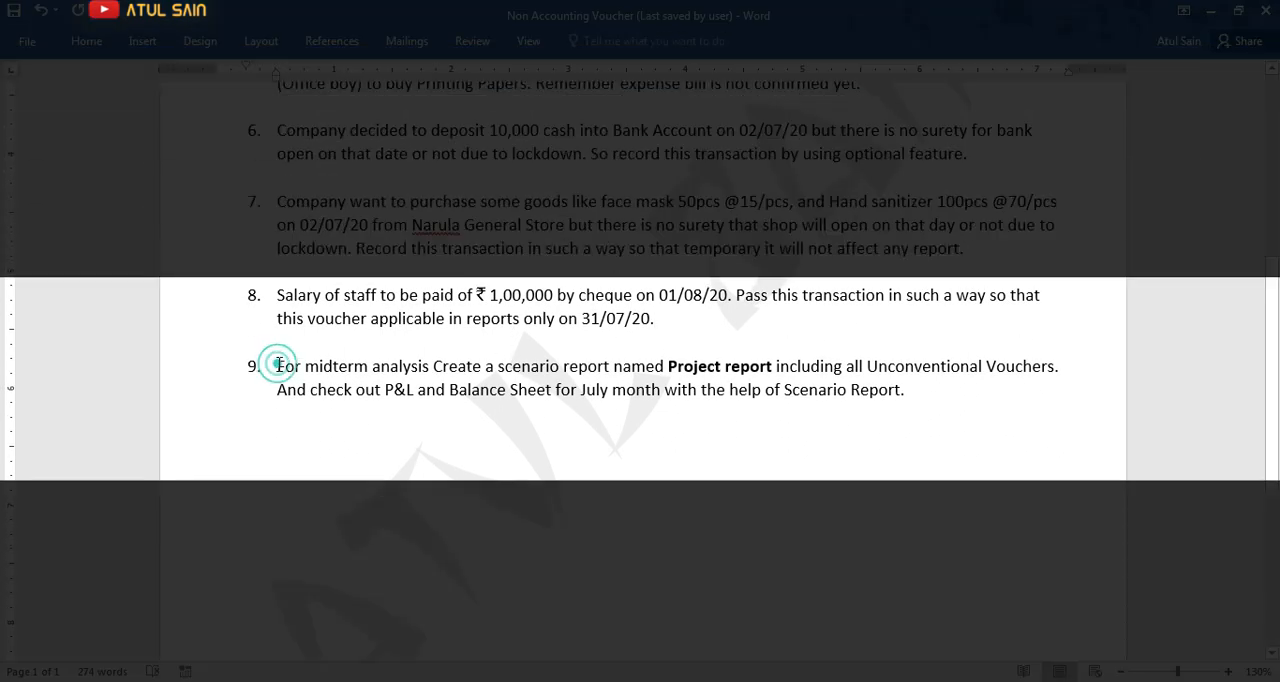
pyautogui.moveTo(281, 366); pyautogui.dragTo(910, 400)
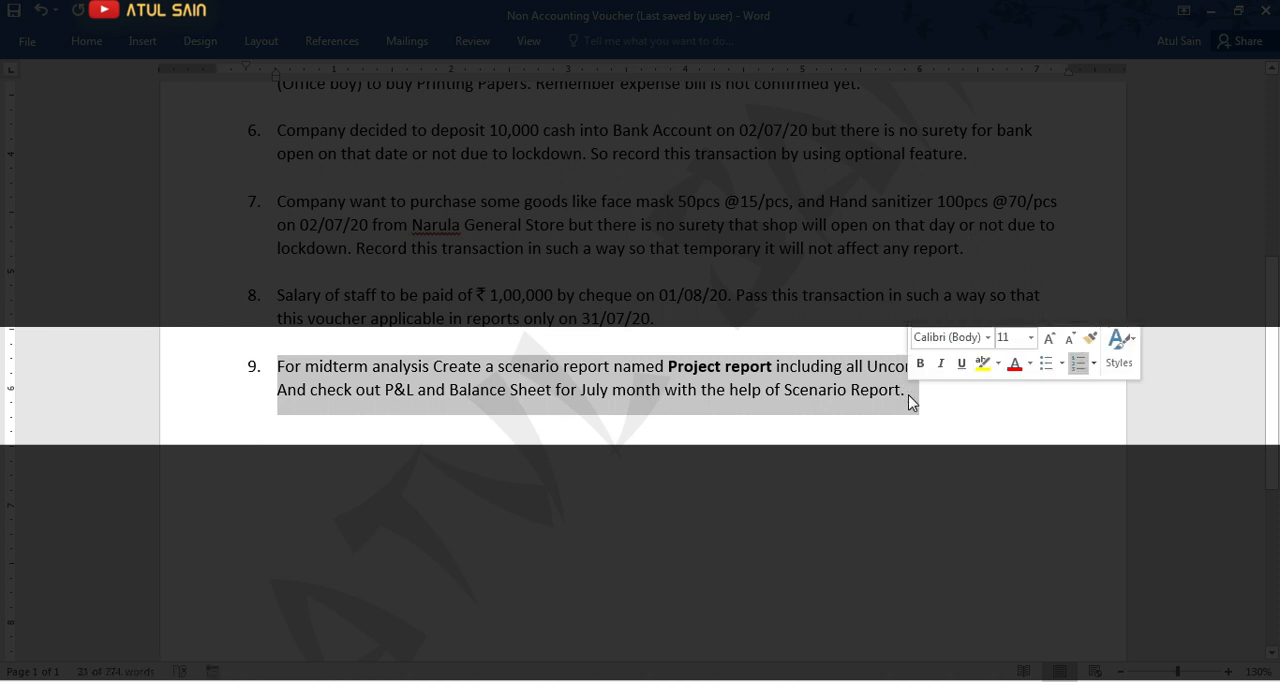
pyautogui.click(872, 400)
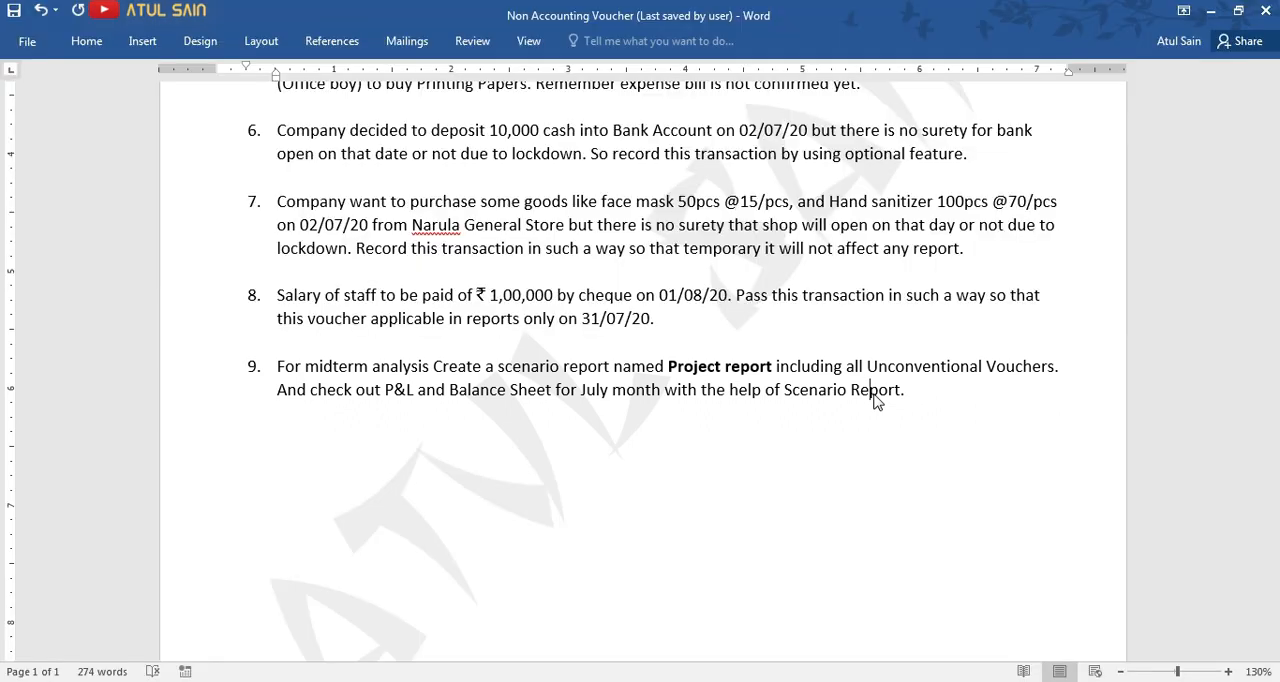
# Switch back to Tally, leave the Profit & Loss A/c and start creating a scenario under Accounts Info.
pyautogui.hotkey('alt', 'Tab')
pyautogui.press('Escape')
pyautogui.press('Escape')
pyautogui.press('Escape')
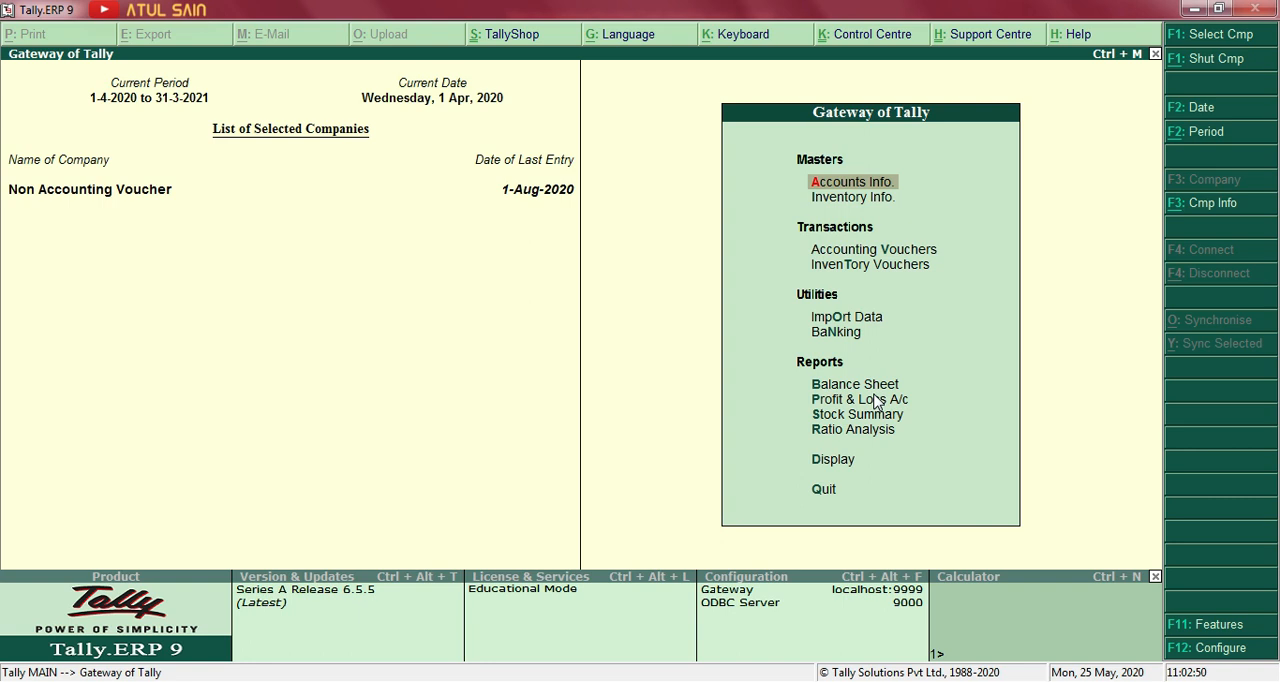
pyautogui.press('Return')
pyautogui.press('Down')
pyautogui.press('Down')
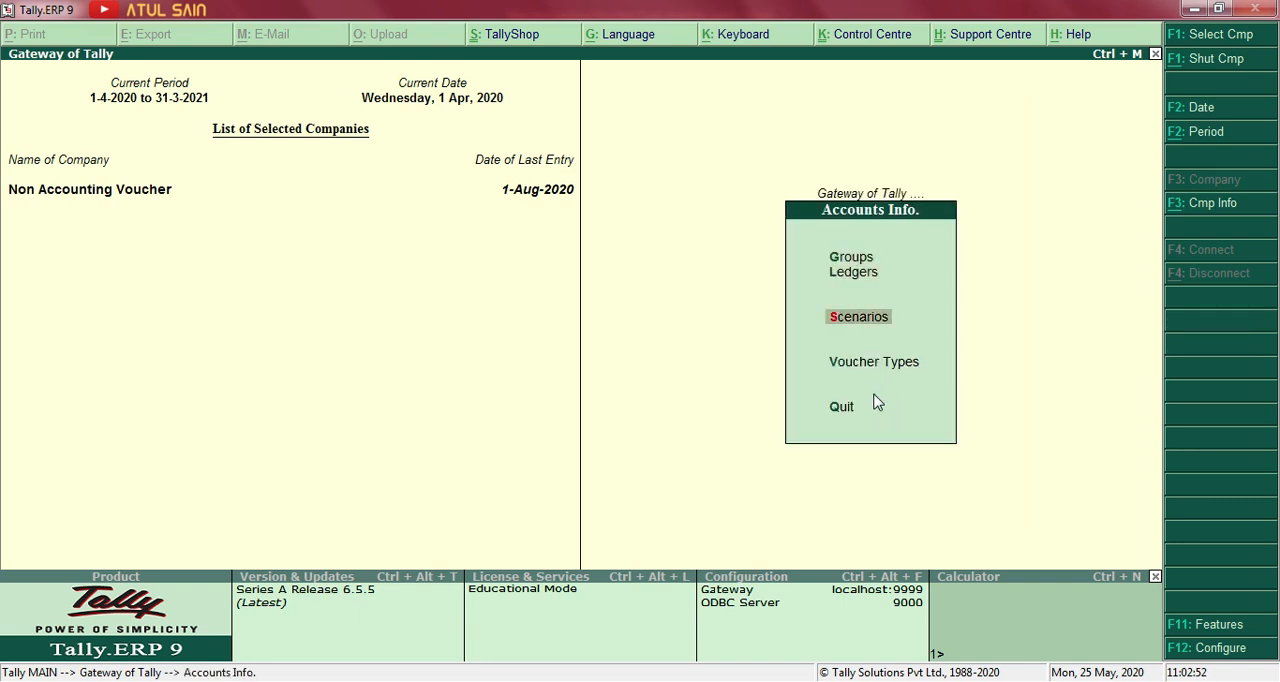
pyautogui.press('Return')
pyautogui.press('Return')
# Name the scenario "Project Report" and keep Include actuals set to Yes.
pyautogui.write('Pro')
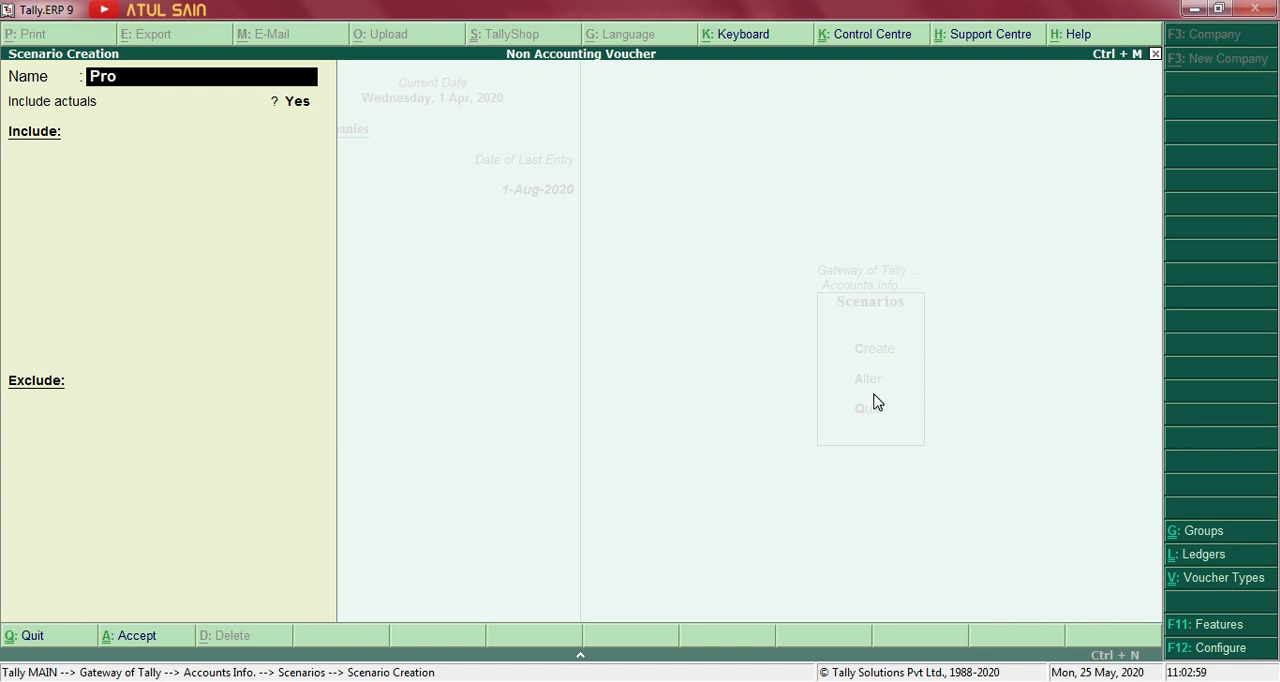
pyautogui.write('ject Report')
pyautogui.press('Return')
pyautogui.press('Return')
pyautogui.press('BackSpace')
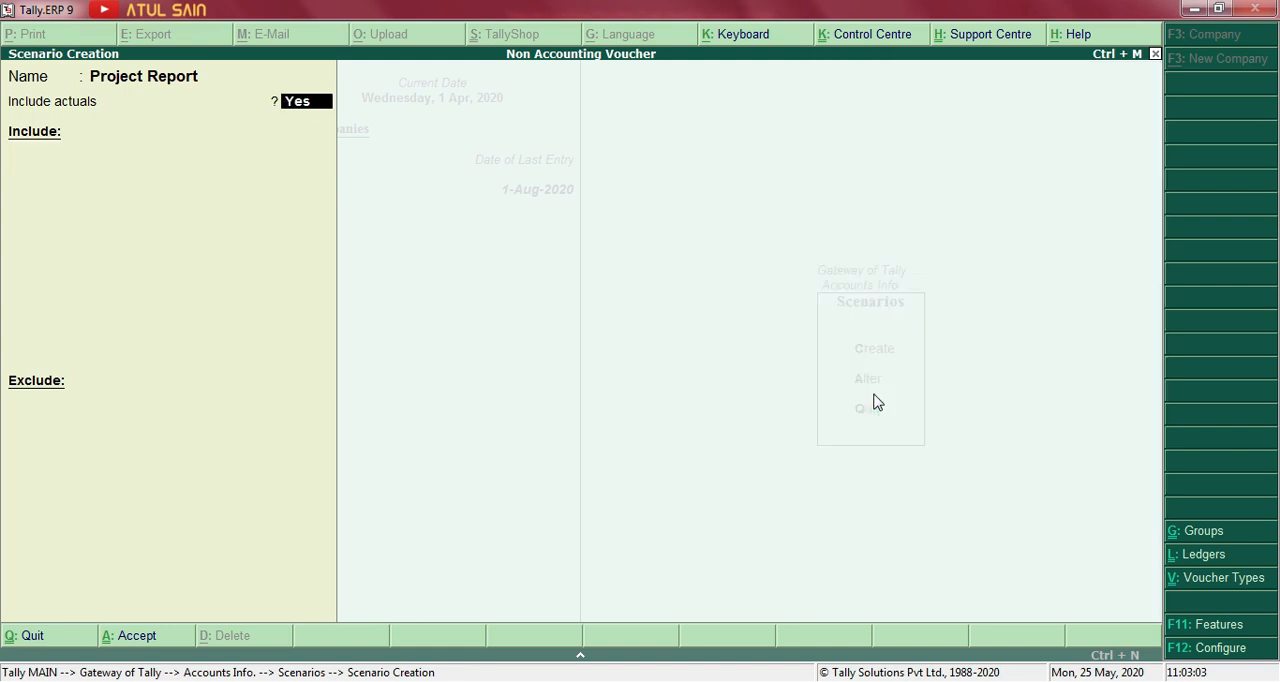
pyautogui.press('Return')
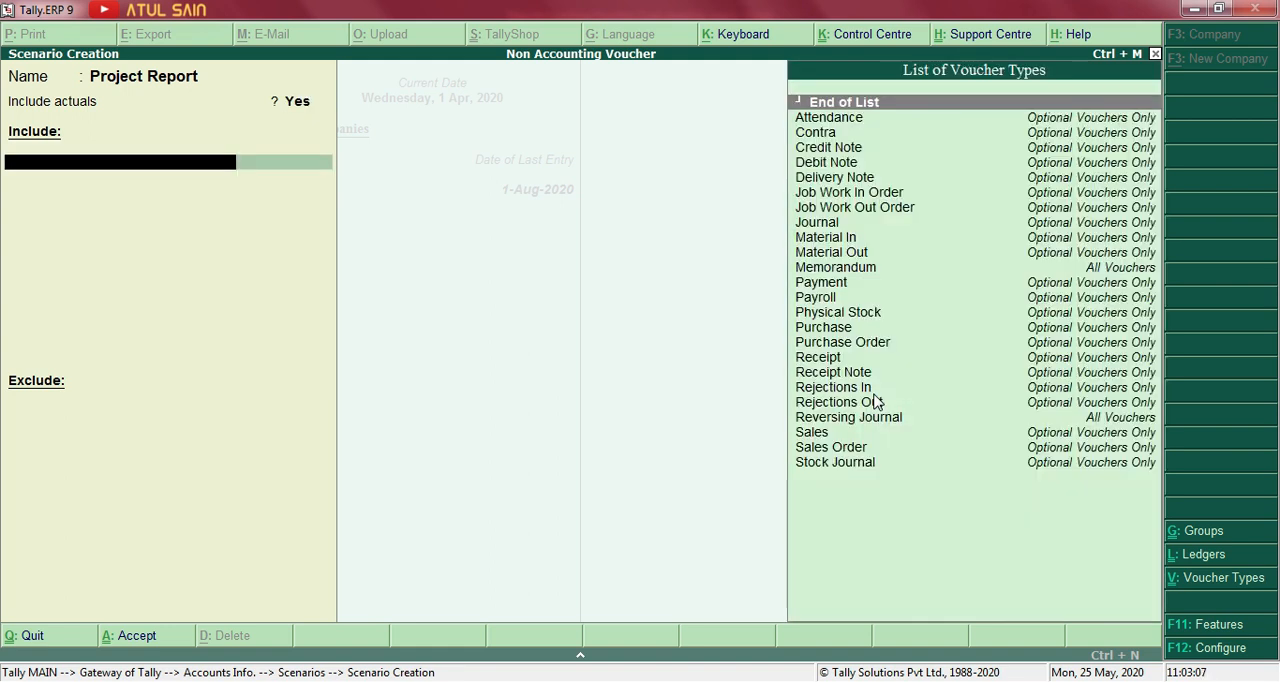
pyautogui.press('BackSpace')
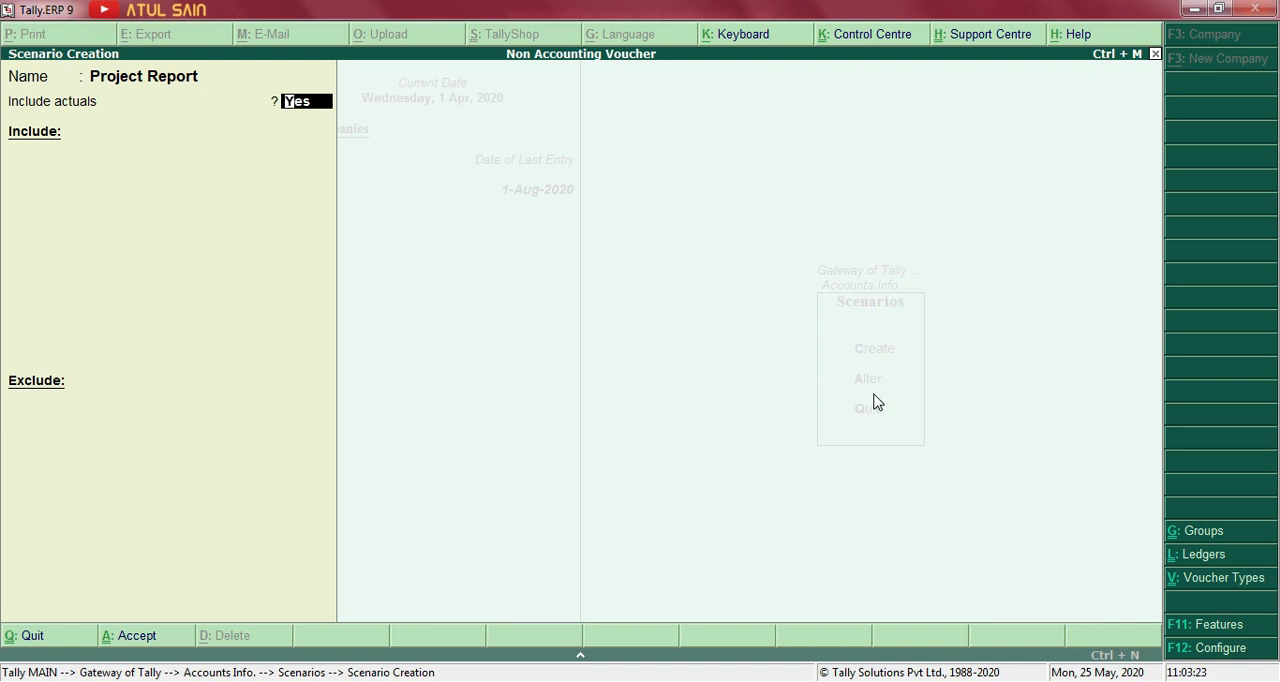
pyautogui.press('Return')
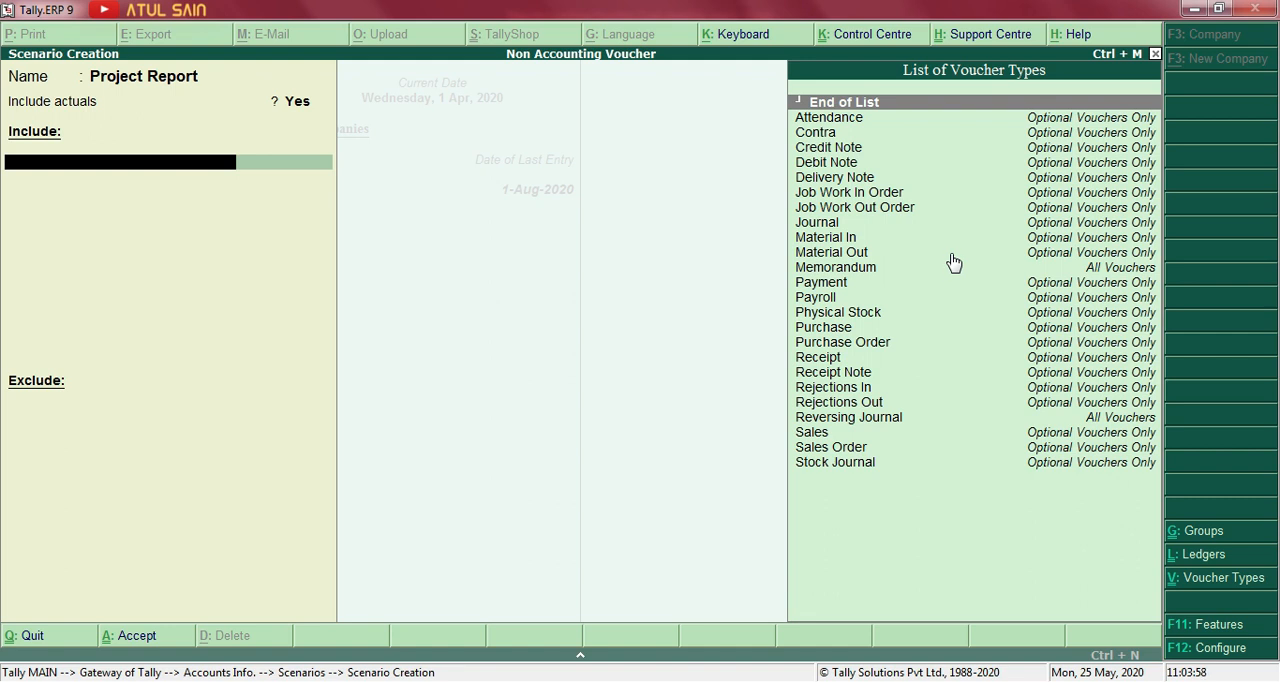
# Include the optional Contra and Purchase voucher types in the scenario.
pyautogui.write('Cont')
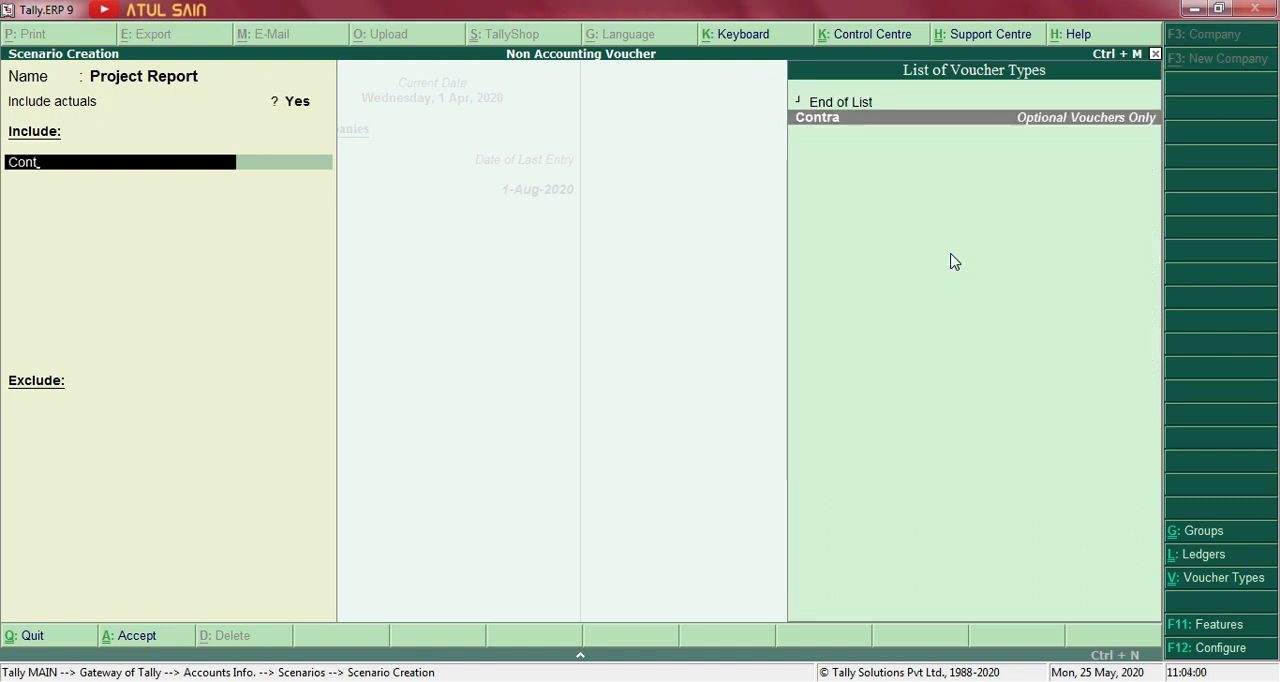
pyautogui.press('Return')
pyautogui.write('P')
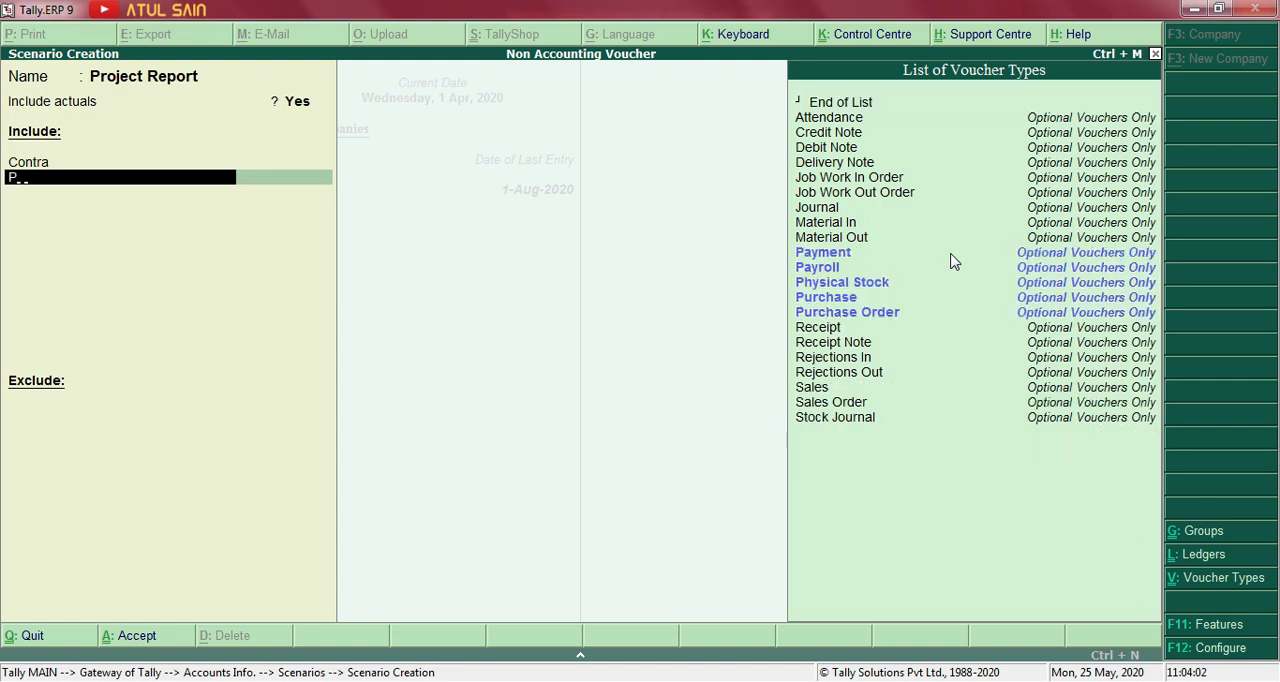
pyautogui.write('ur')
pyautogui.press('Return')
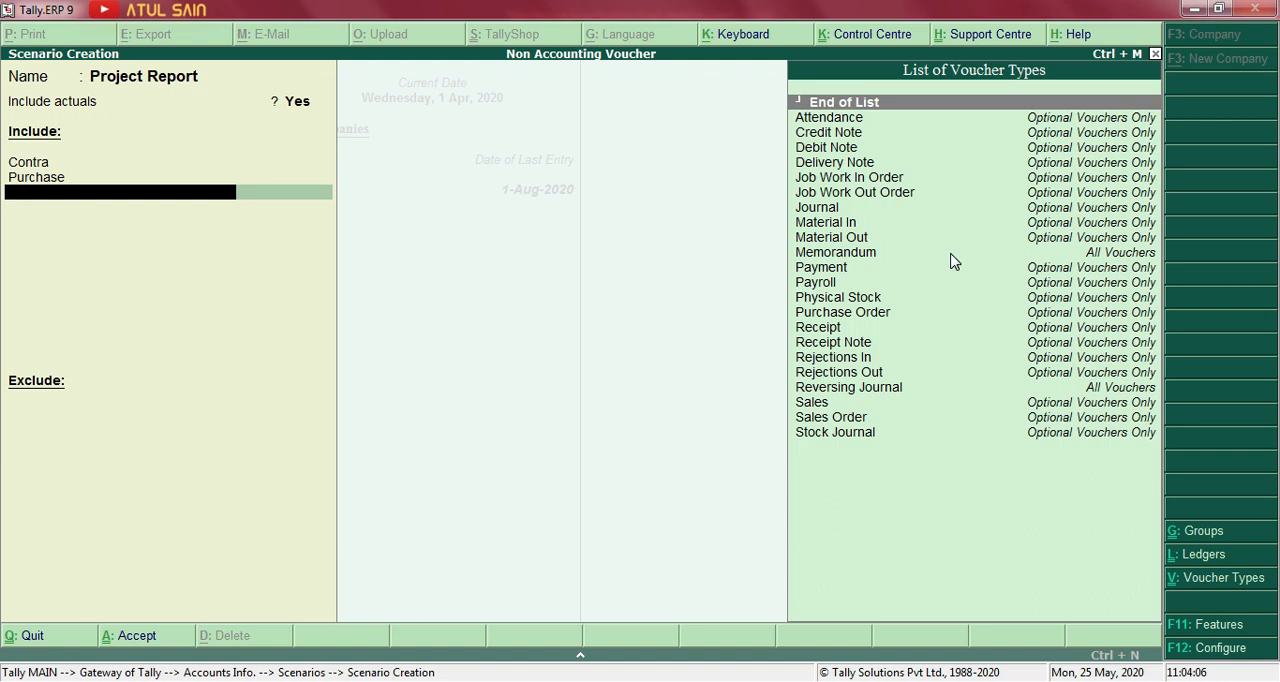
# Add the Memorandum and Reversing Journal voucher types to the scenario's included vouchers.
pyautogui.write('Mem')
pyautogui.press('Return')
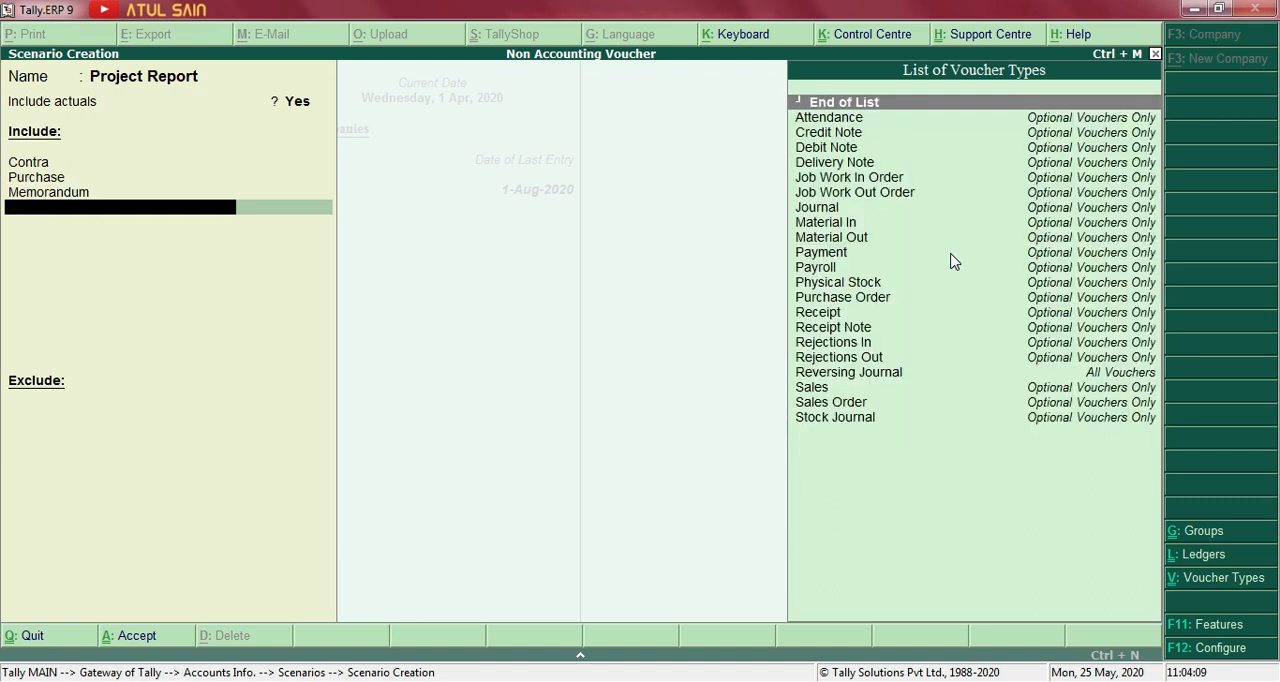
pyautogui.write('Re')
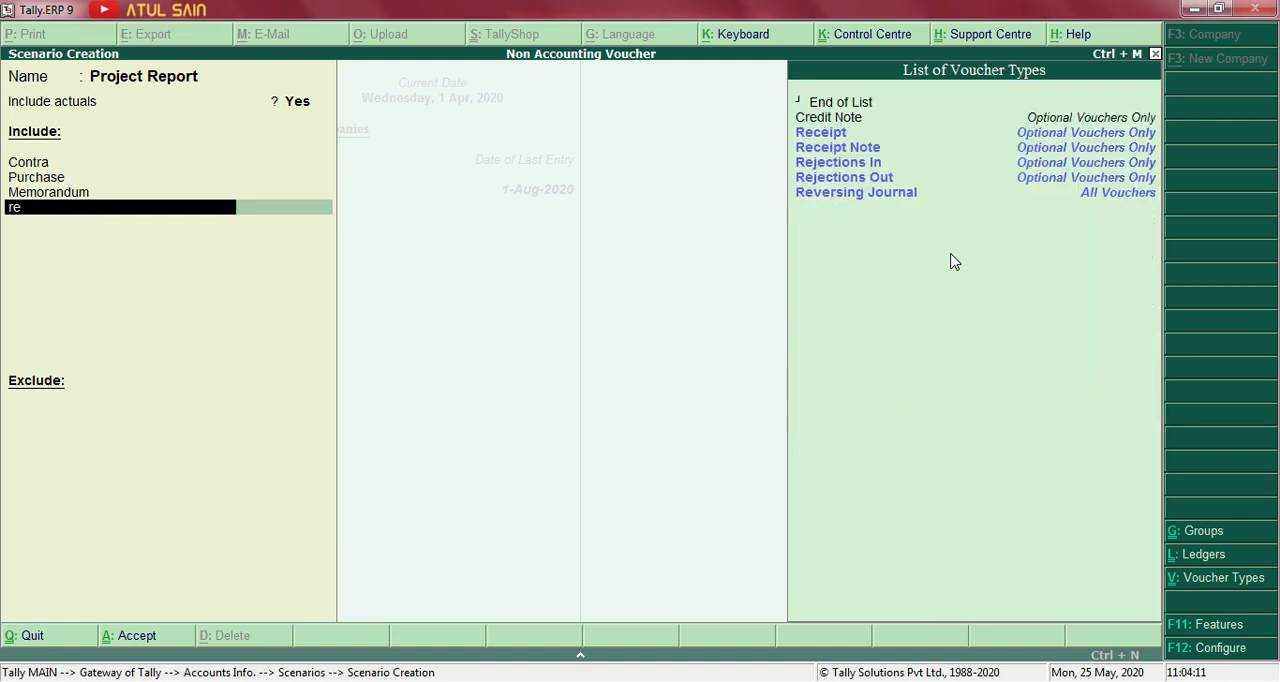
pyautogui.press('Down')
pyautogui.press('Down')
pyautogui.press('Down')
pyautogui.press('Down')
pyautogui.press('Down')
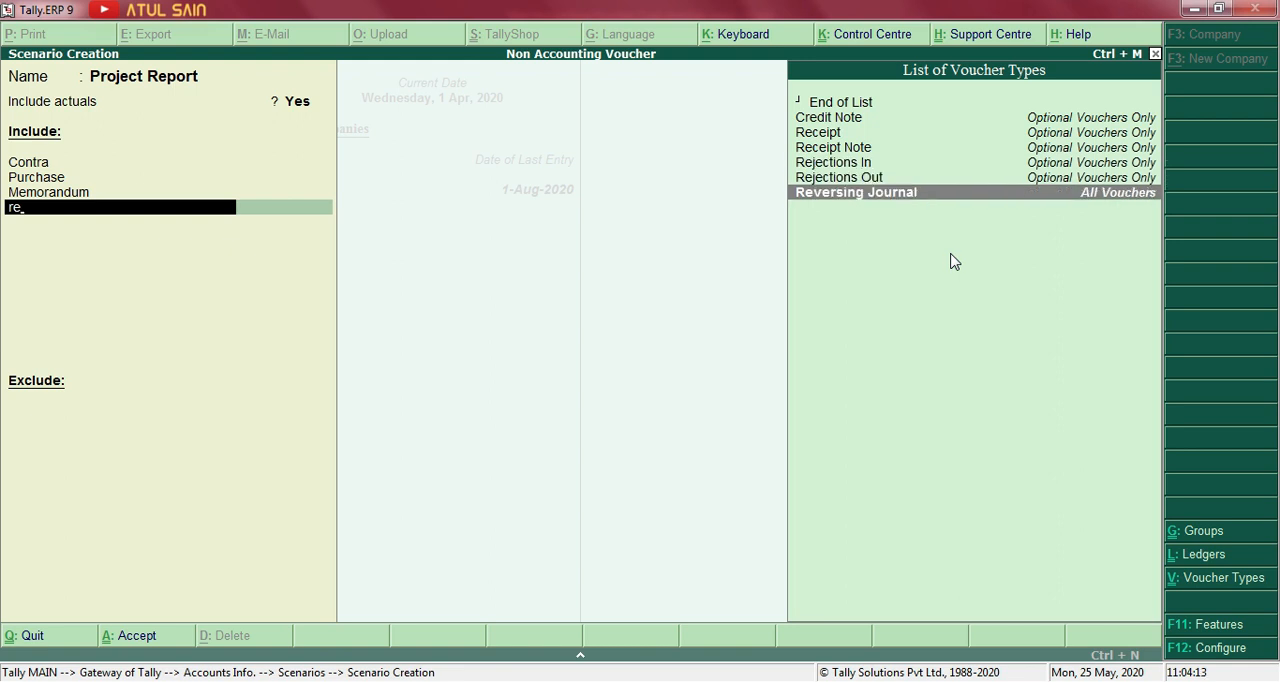
pyautogui.press('Return')
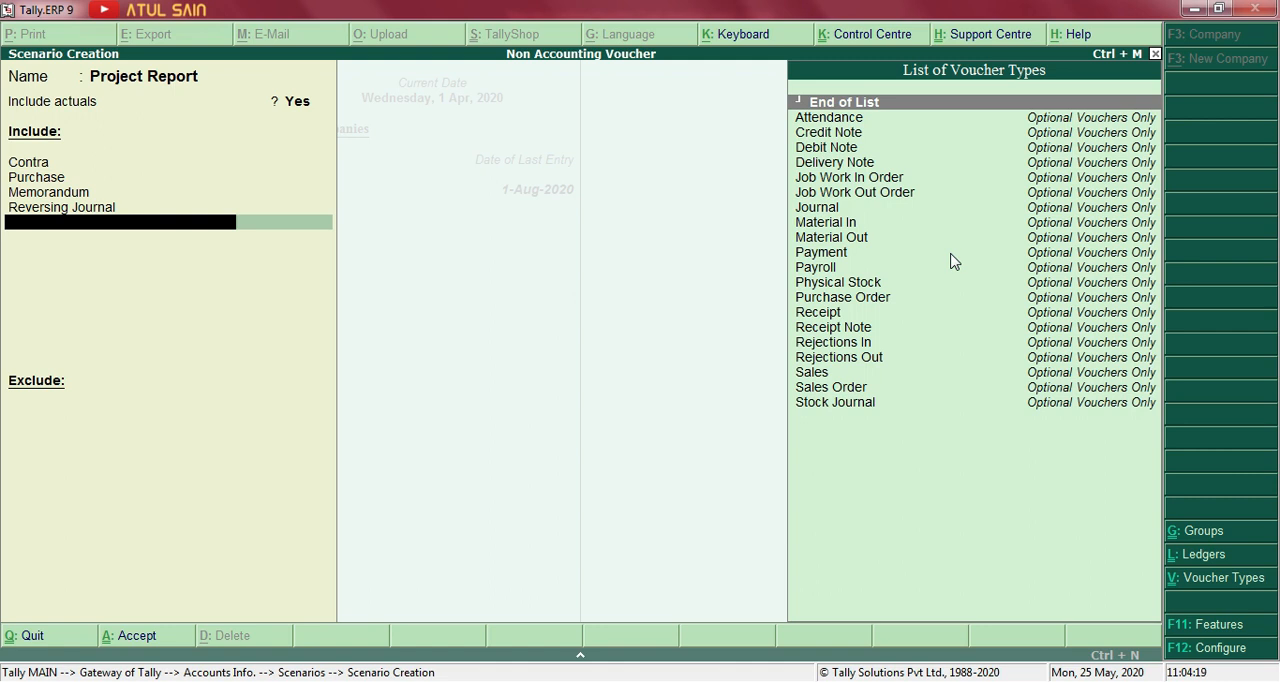
# Leave the scenario's exclusion list empty, save the scenario and return to the Gateway of Tally.
pyautogui.press('Return')
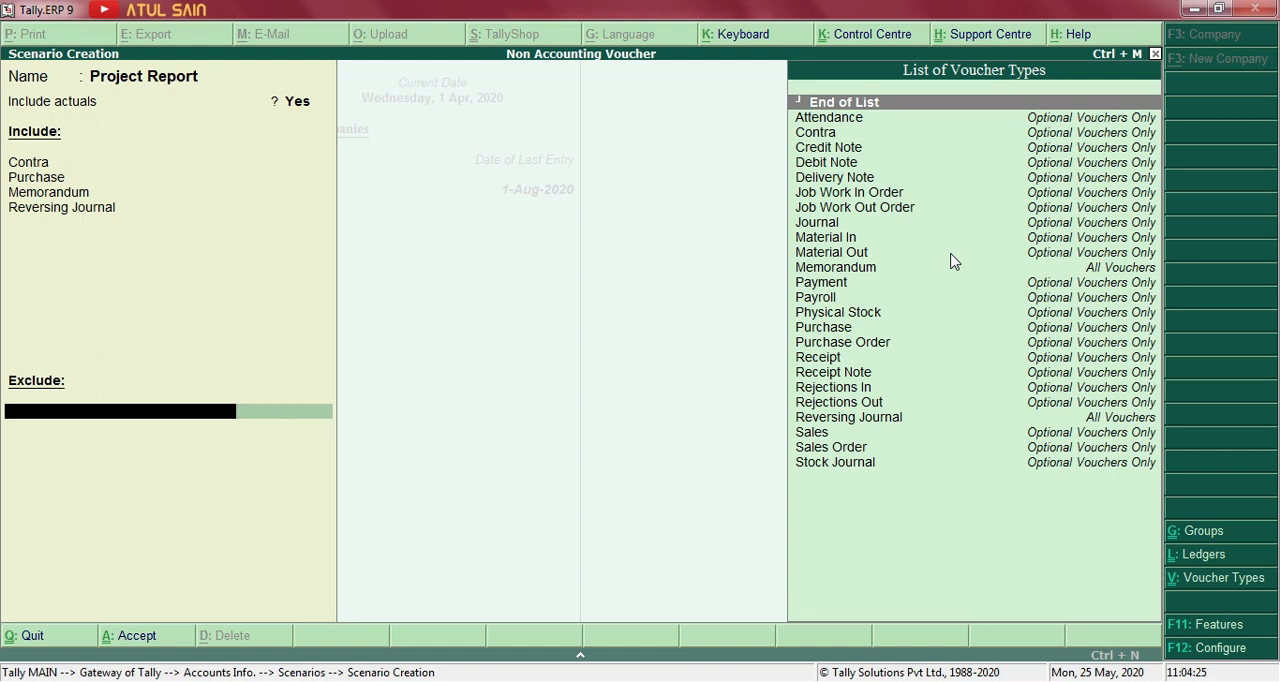
pyautogui.press('Return')
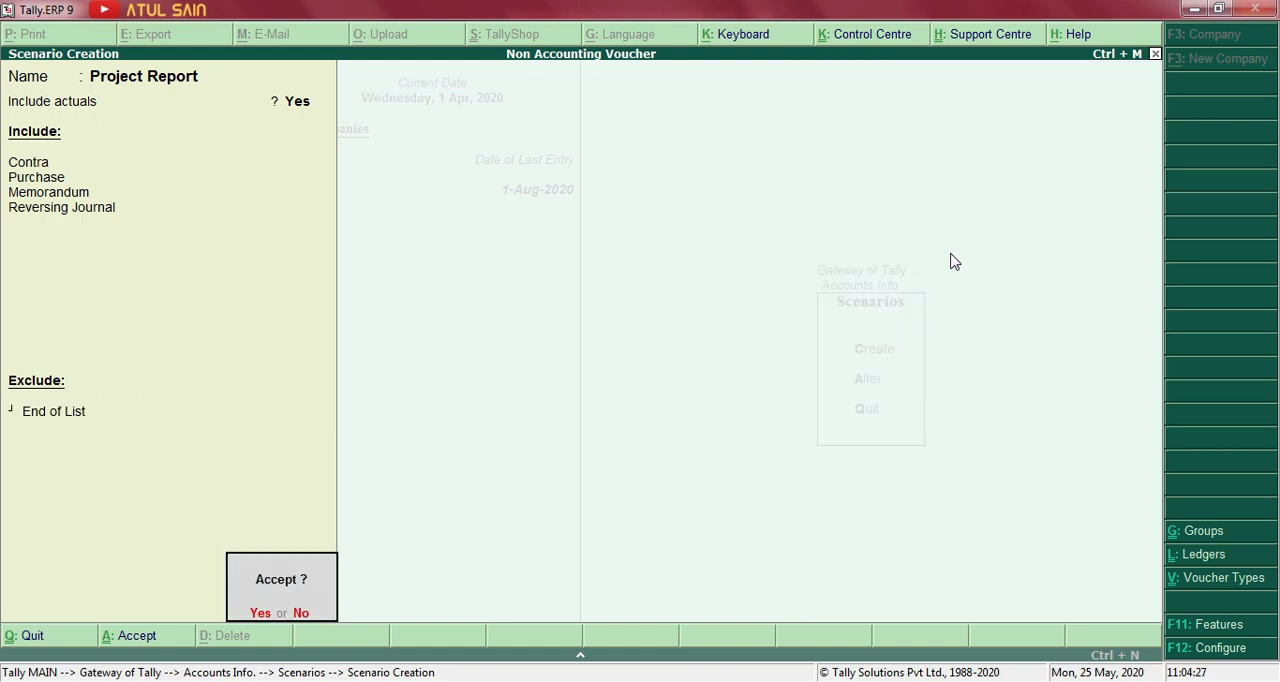
pyautogui.press('Return')
pyautogui.press('Escape')
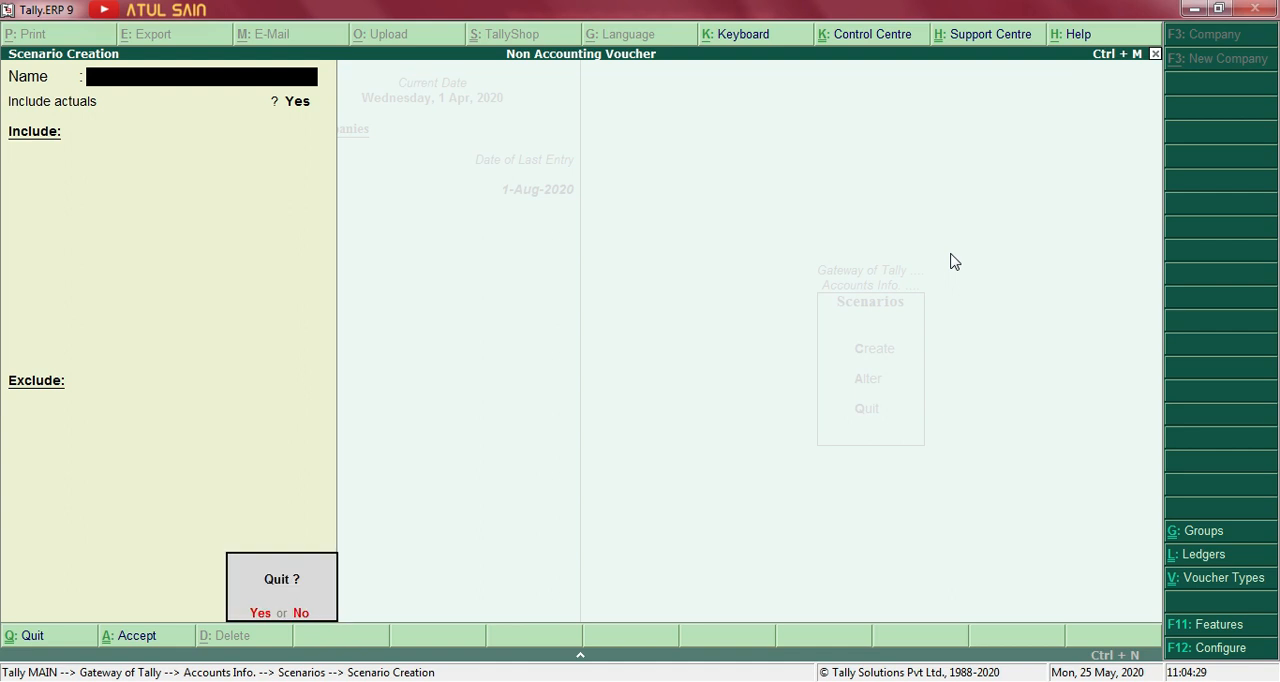
pyautogui.press('Return')
pyautogui.press('Escape')
pyautogui.press('Escape')
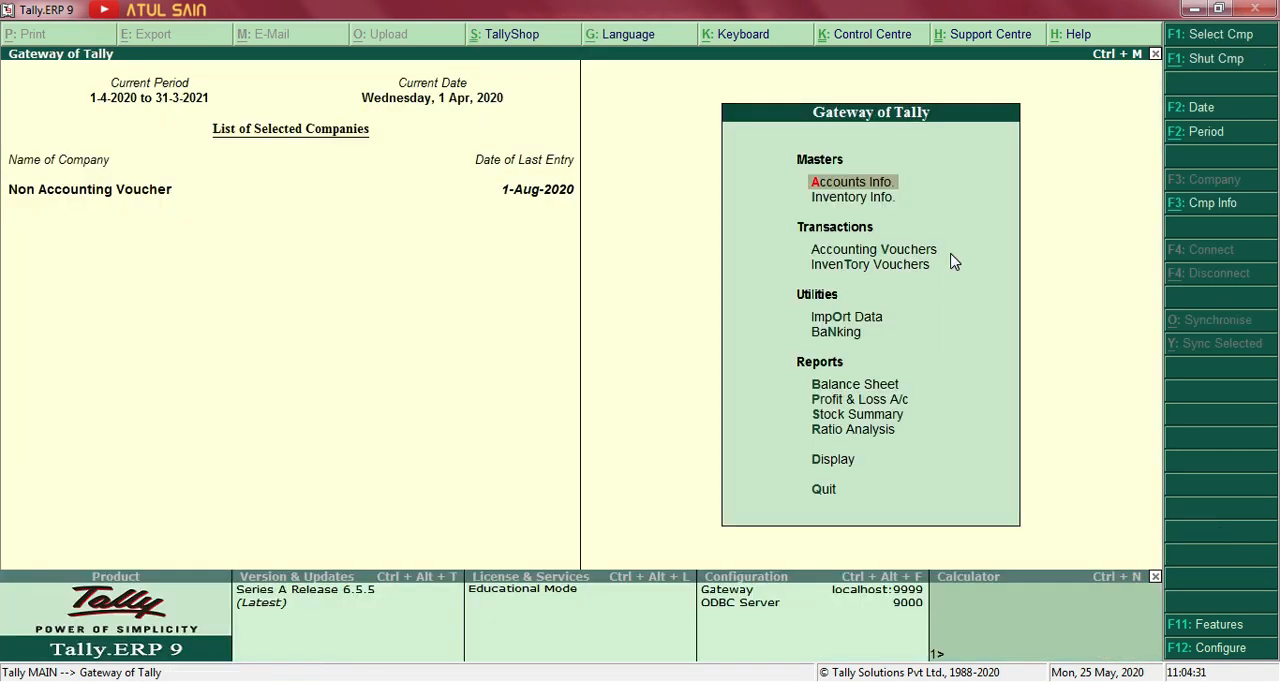
# Open the Profit & Loss A/c report from the Gateway of Tally.
pyautogui.press('Down')
pyautogui.press('Down')
pyautogui.press('Down')
pyautogui.press('Down')
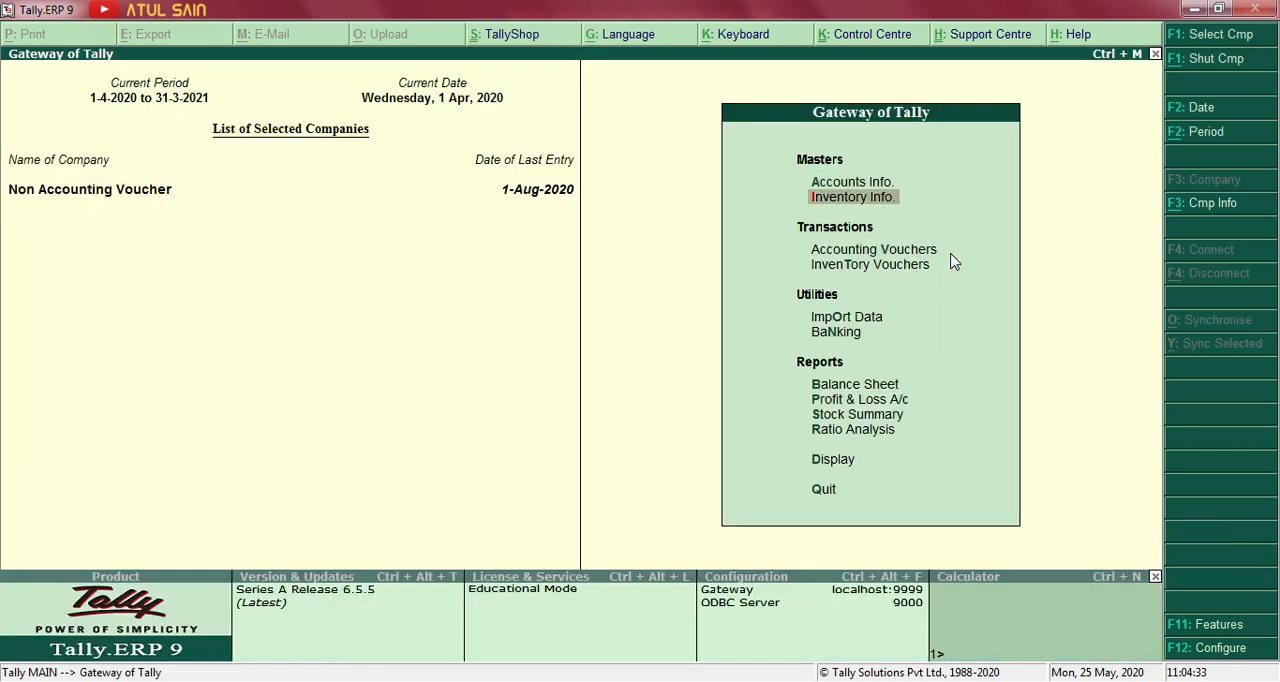
pyautogui.press('Down')
pyautogui.press('Down')
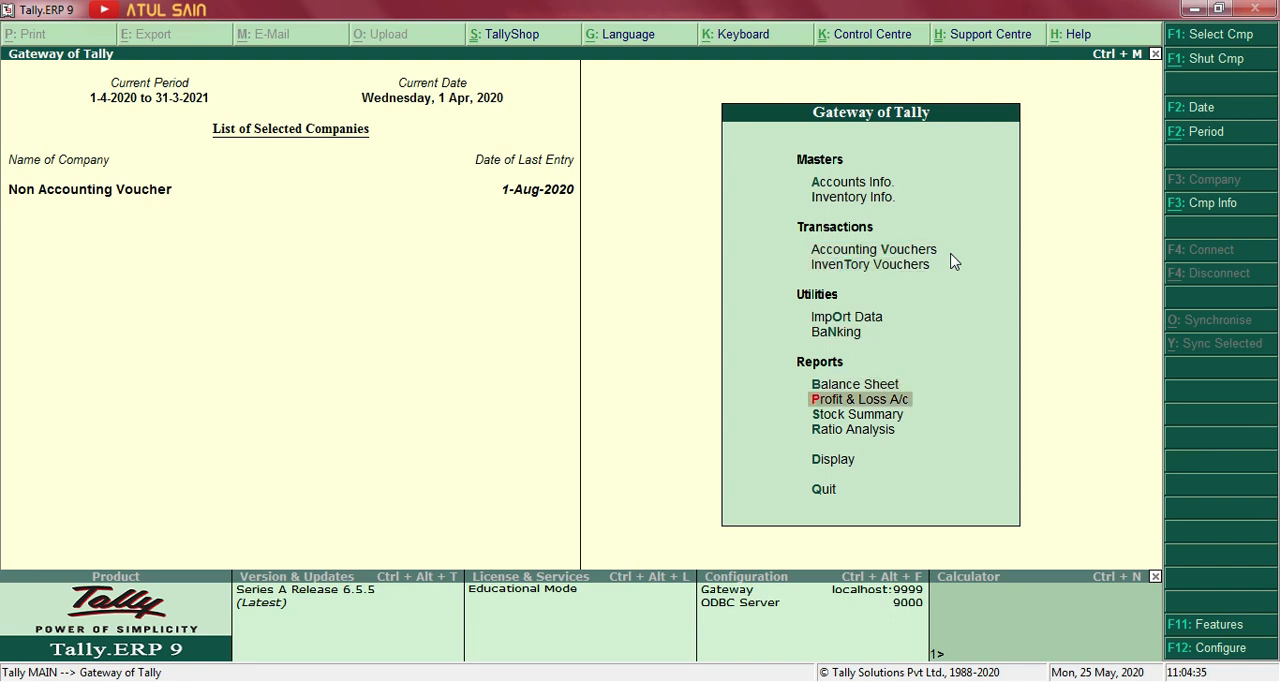
pyautogui.press('Return')
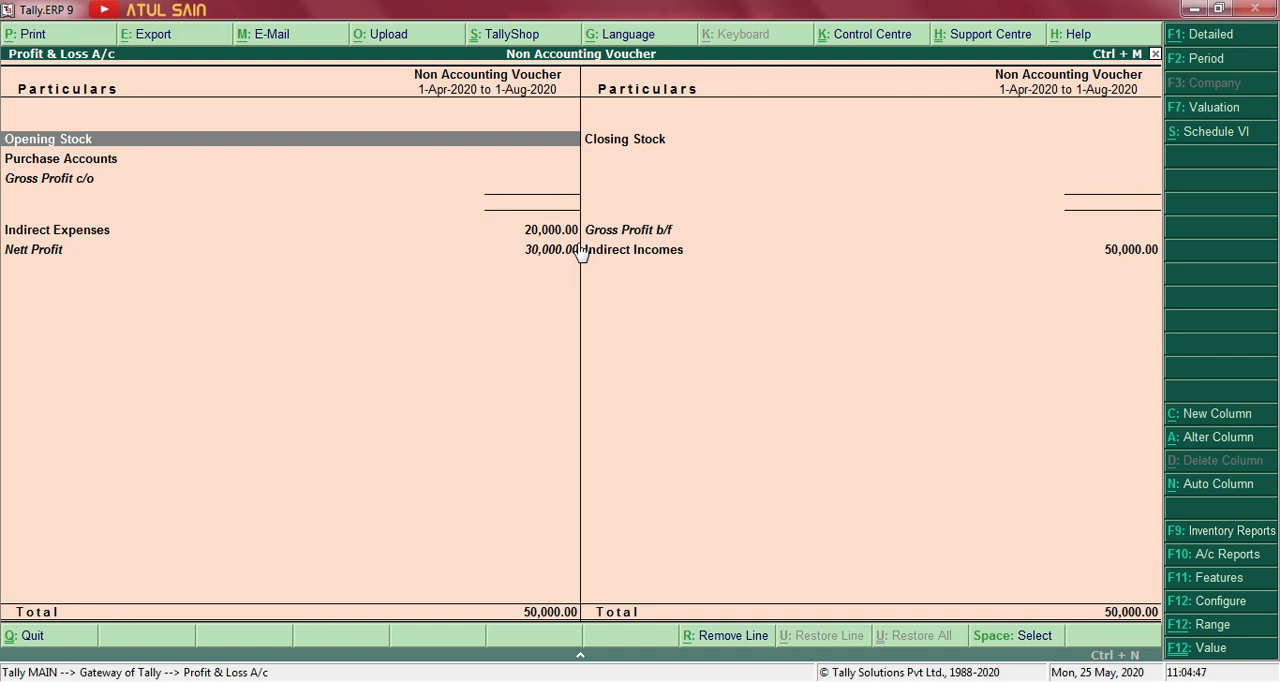
# Start a new Profit & Loss column for 1-7-2020 to 31-7-2020 with the Default stock valuation method.
pyautogui.hotkey('alt', 'c')
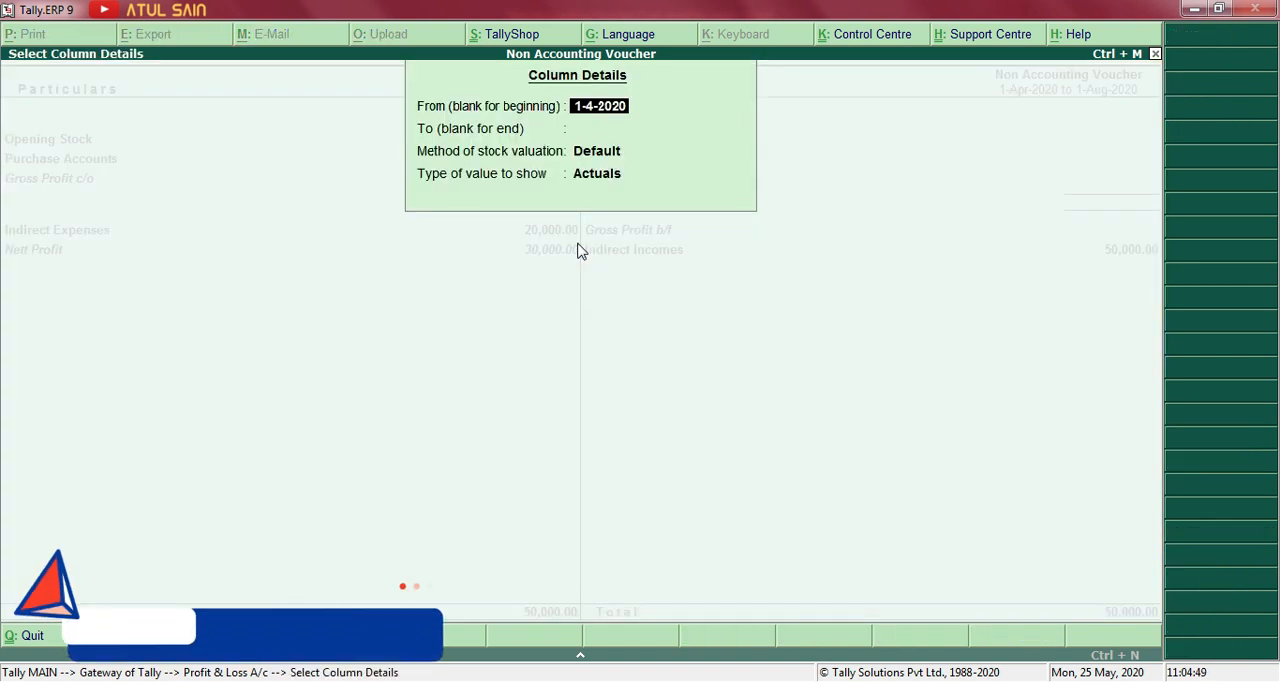
pyautogui.write('1')
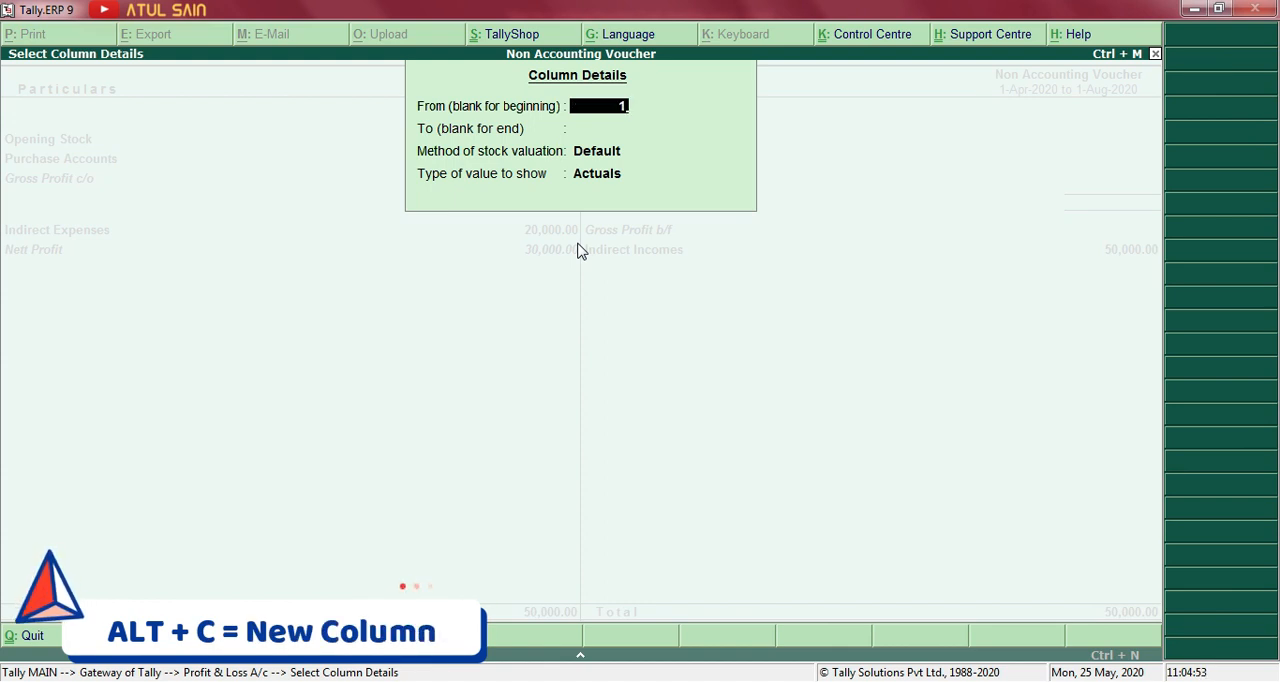
pyautogui.write('.7')
pyautogui.press('Return')
pyautogui.write('31.7')
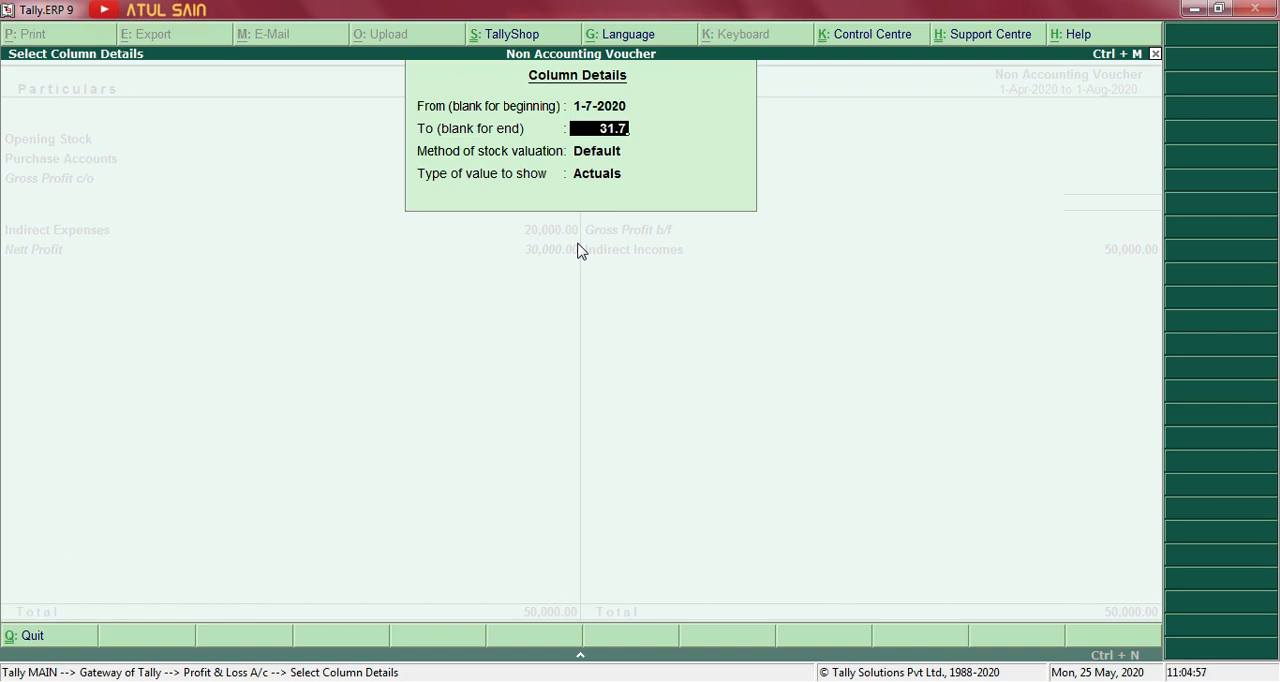
pyautogui.press('Return')
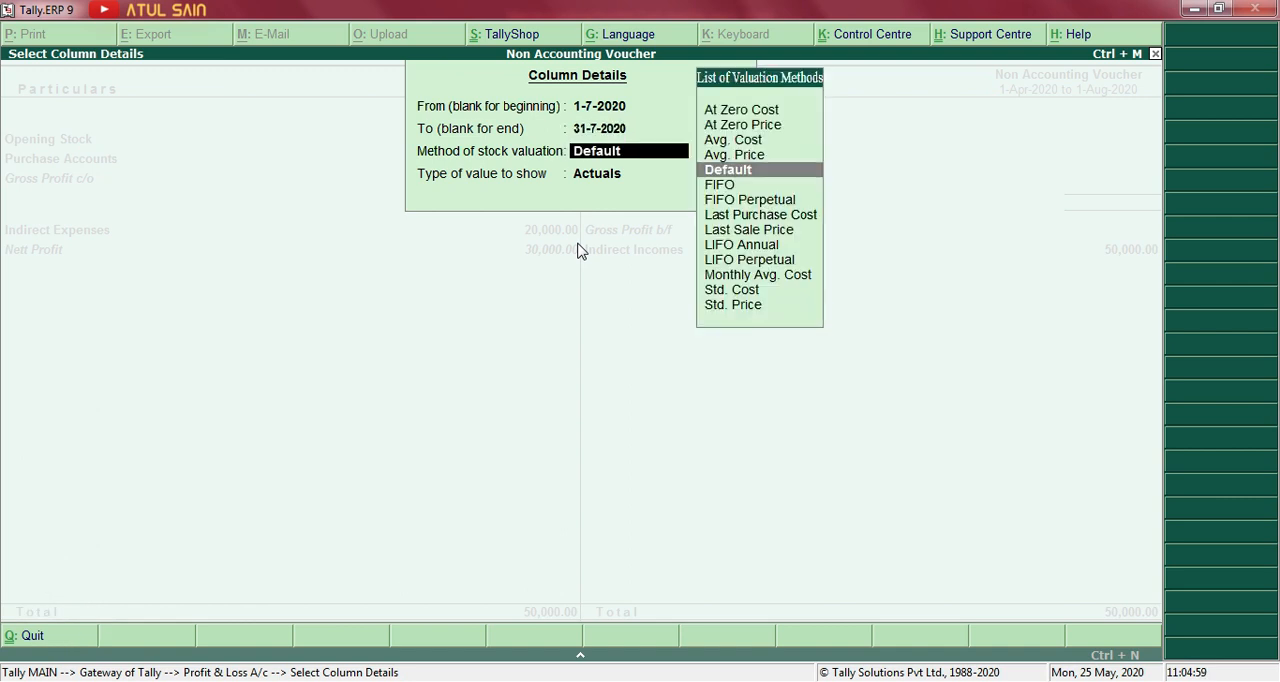
pyautogui.press('Return')
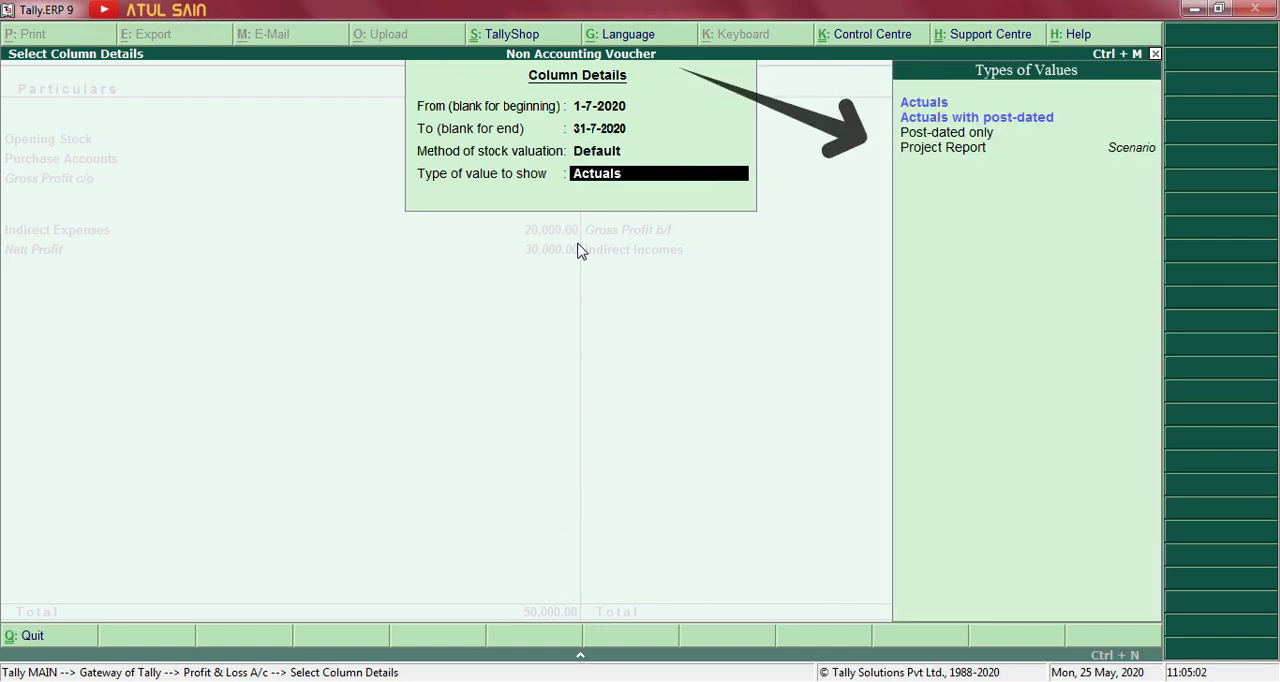
# Base the new column on the Project Report scenario without variance and expand the Profit & Loss statement to its detailed view.
pyautogui.press('Down')
pyautogui.press('Down')
pyautogui.press('Down')
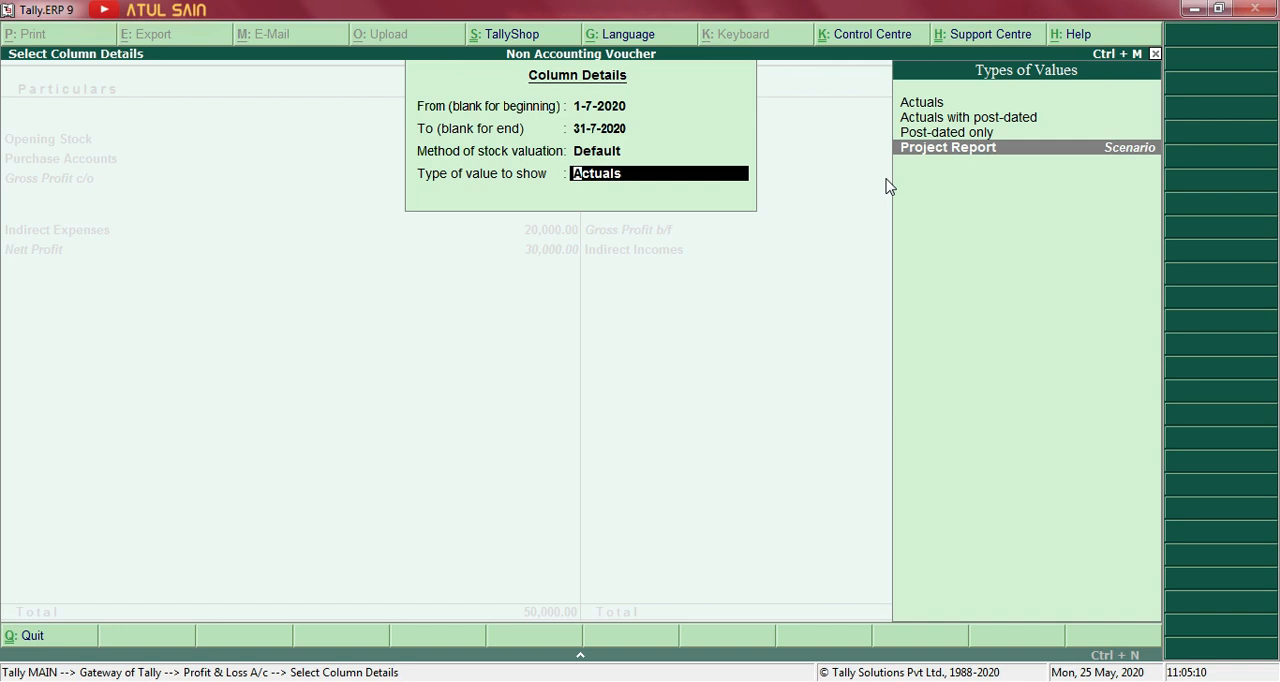
pyautogui.press('Return')
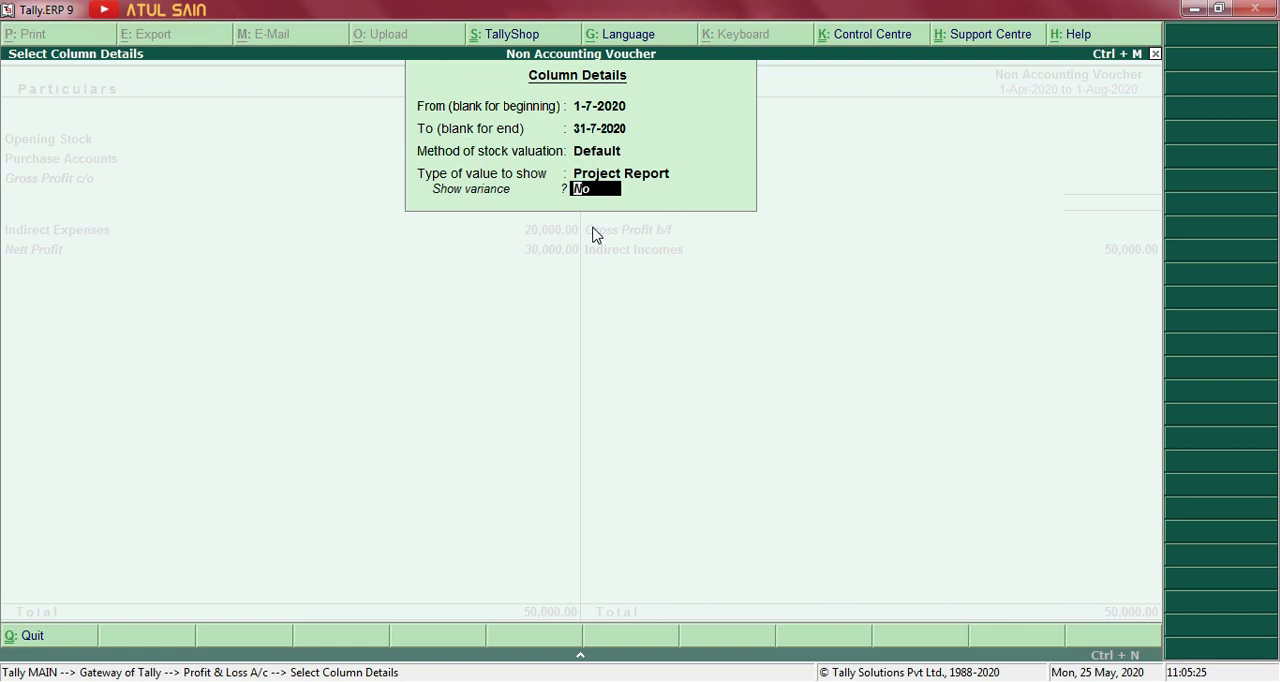
pyautogui.press('Return')
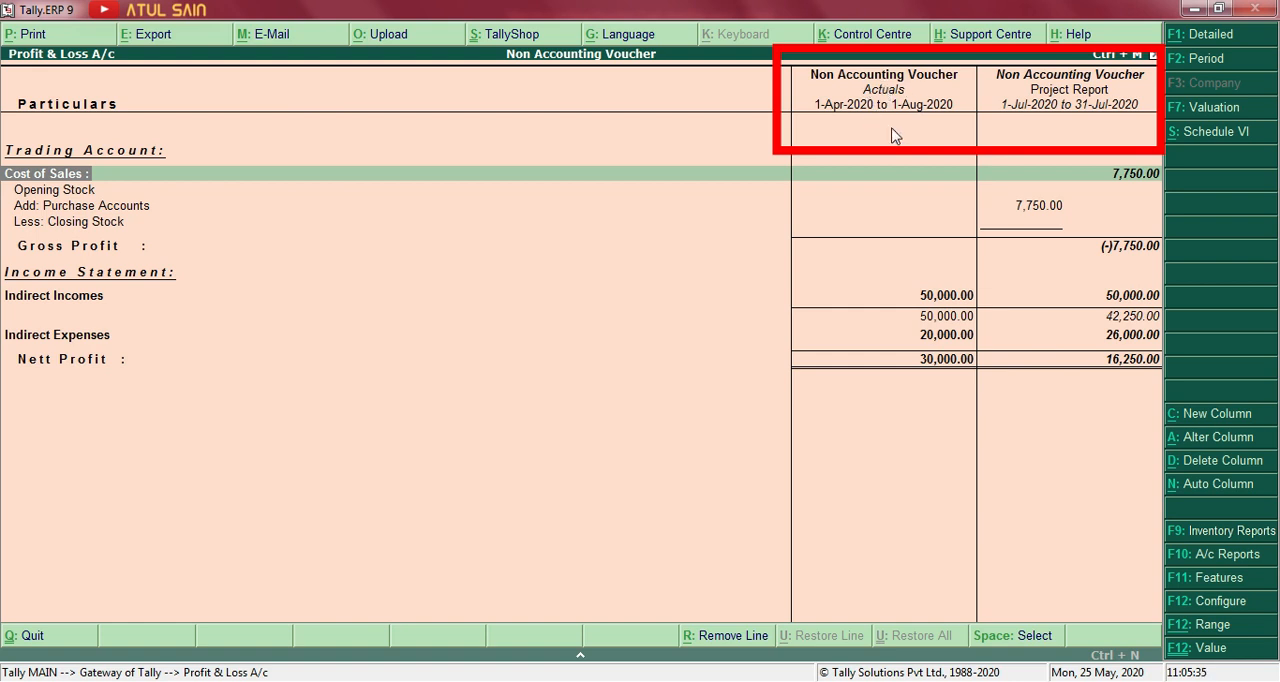
pyautogui.hotkey('alt', 'F1')
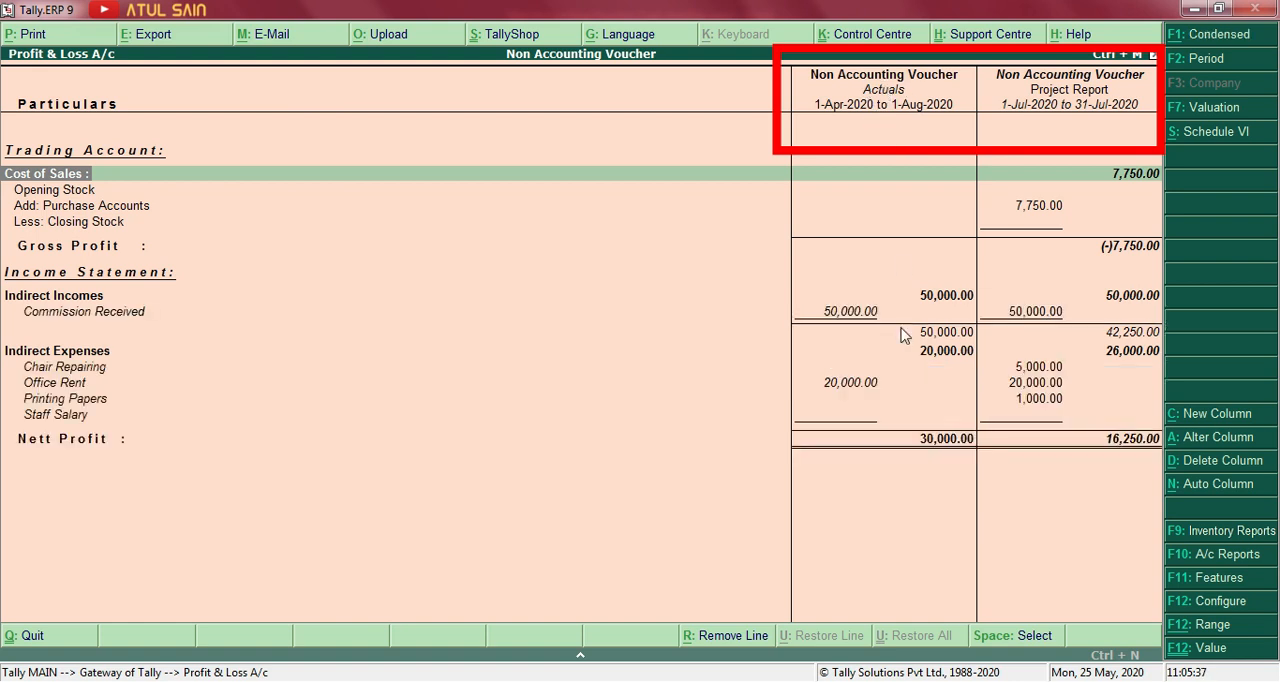
# Drill into Purchase Accounts down to the Purchase ledger's monthly summary, then return to the Profit & Loss statement.
pyautogui.press('Down')
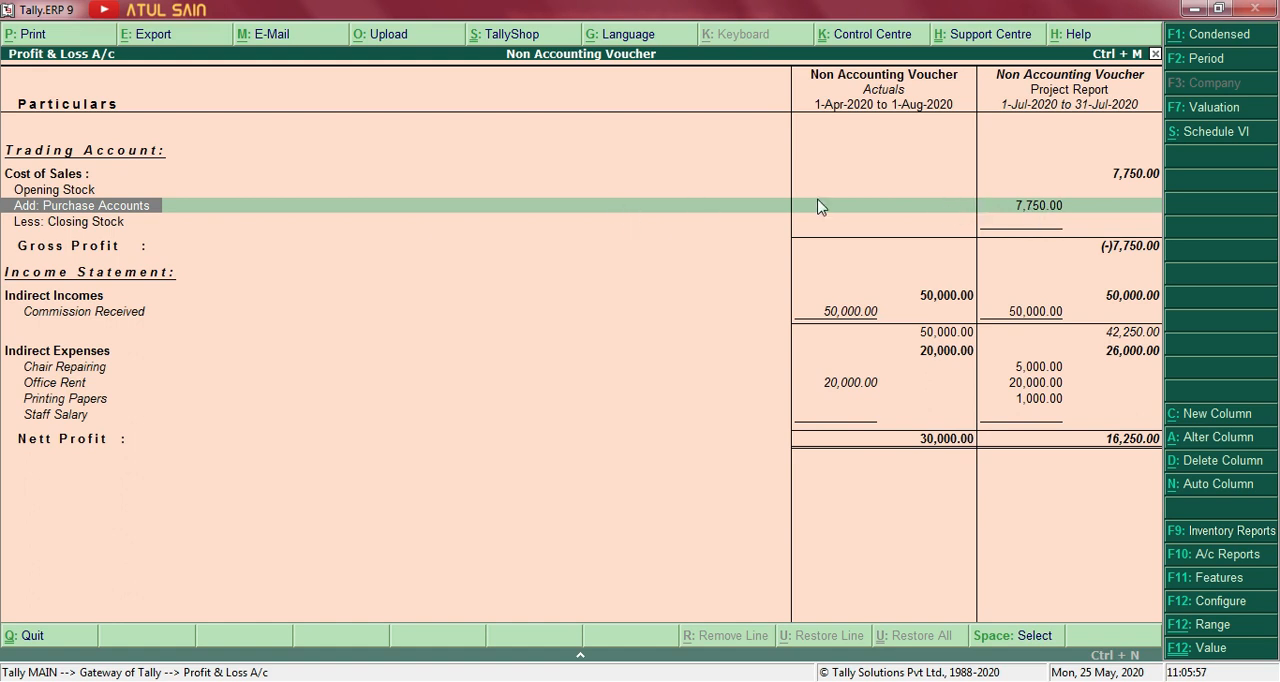
pyautogui.doubleClick(1058, 210)
pyautogui.doubleClick(1058, 210)
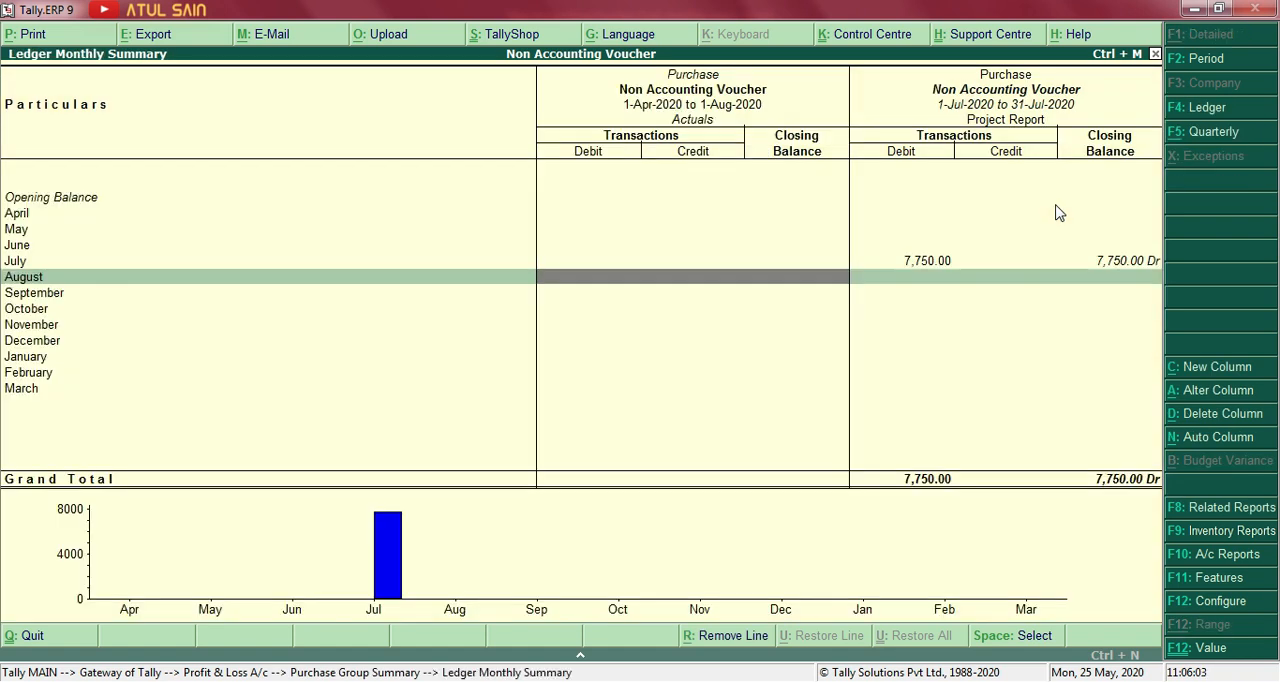
pyautogui.press('Escape')
pyautogui.press('Escape')
# Inspect the Chair Repairing ledger's monthly summary from the indirect expenses and return to the Profit & Loss statement.
pyautogui.press('Down')
pyautogui.press('Down')
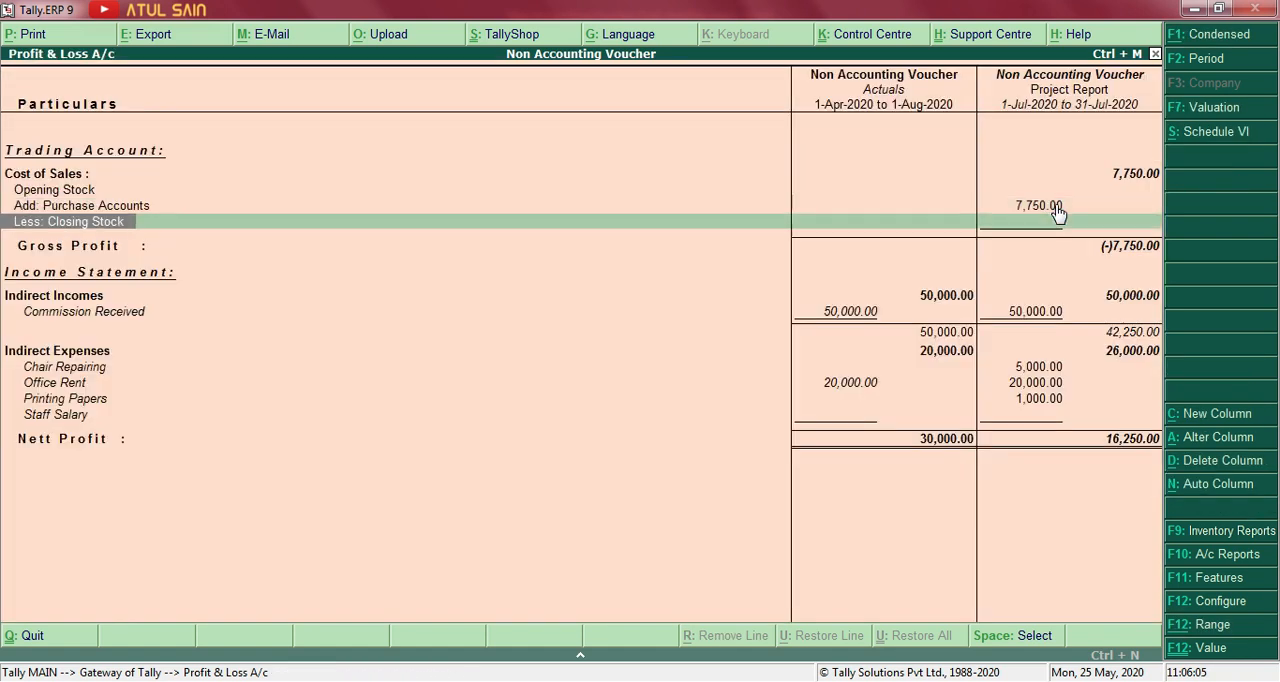
pyautogui.press('Down')
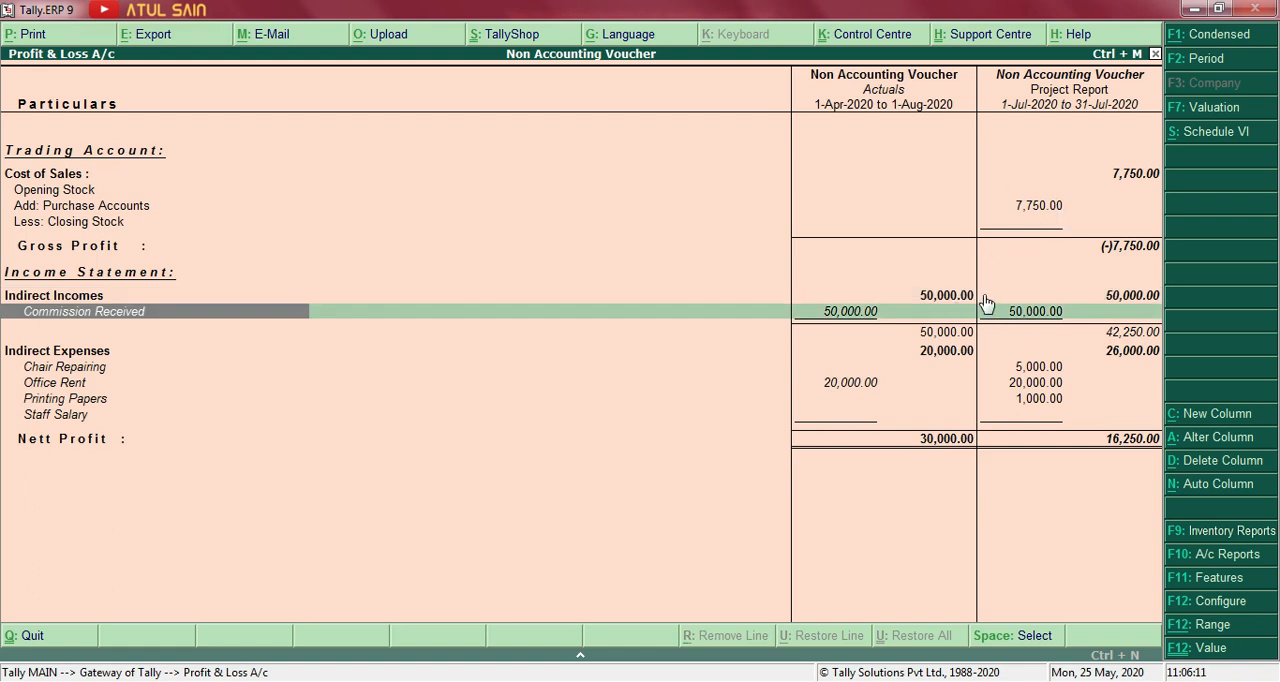
pyautogui.press('Down')
pyautogui.press('Down')
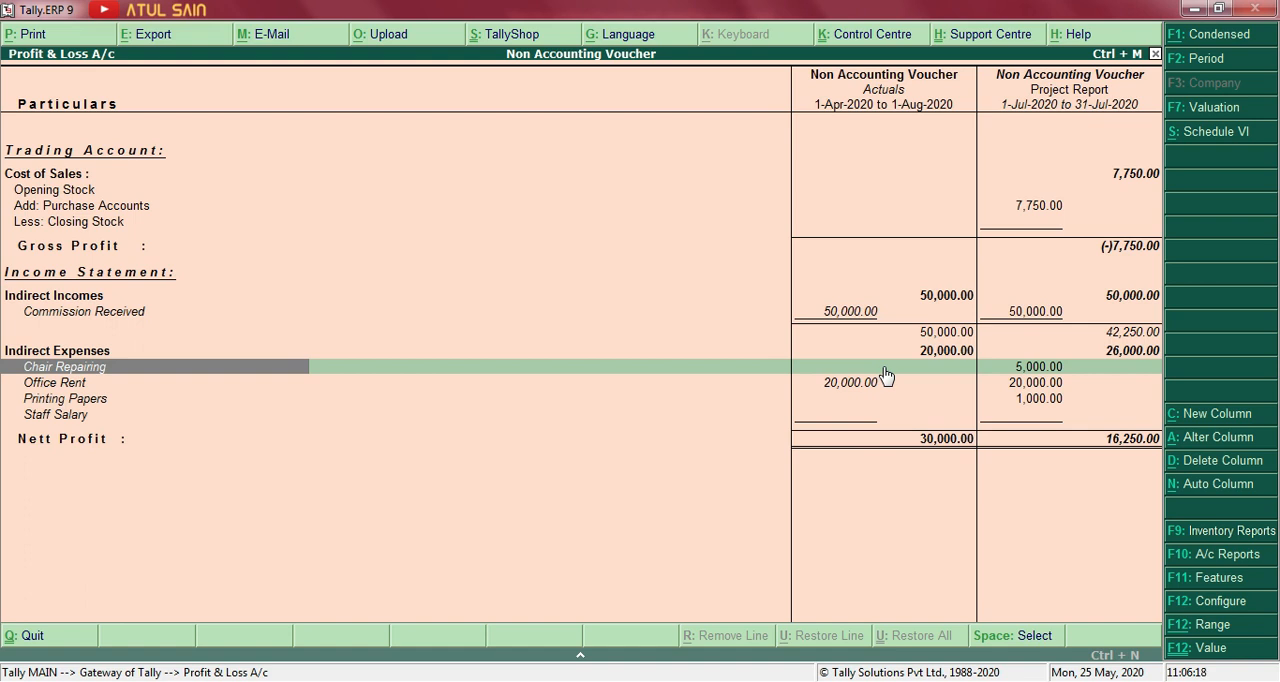
pyautogui.press('Return')
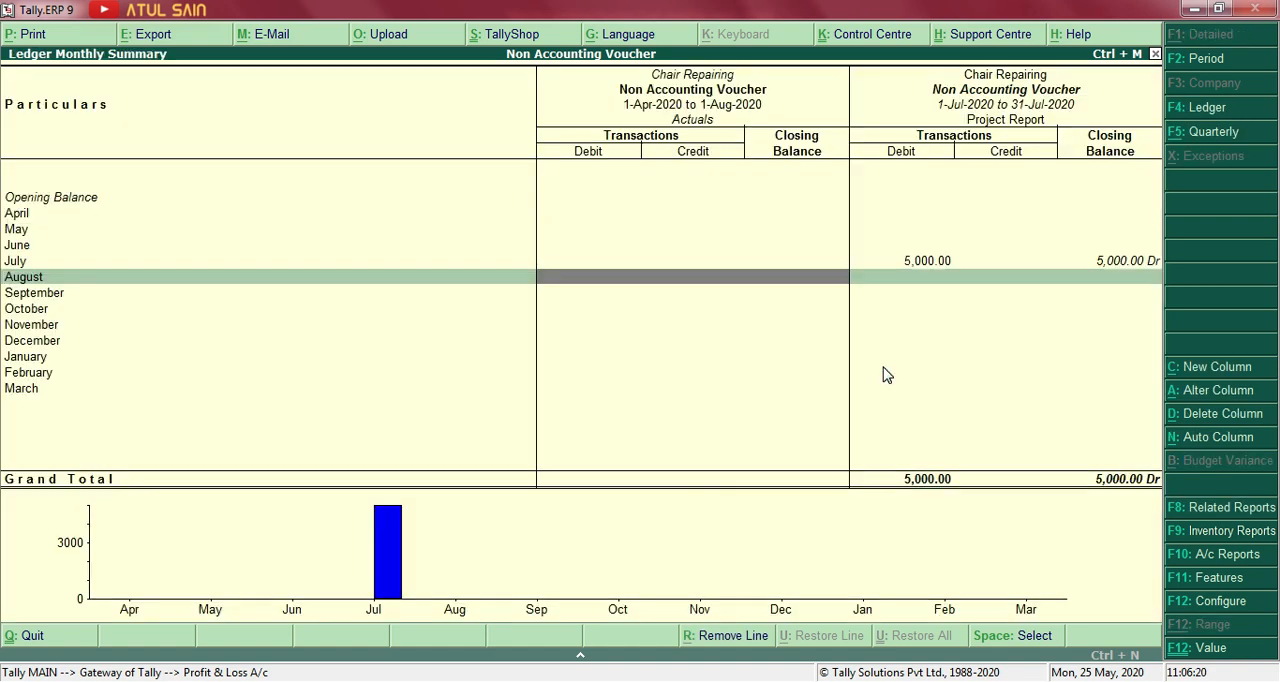
pyautogui.press('Escape')
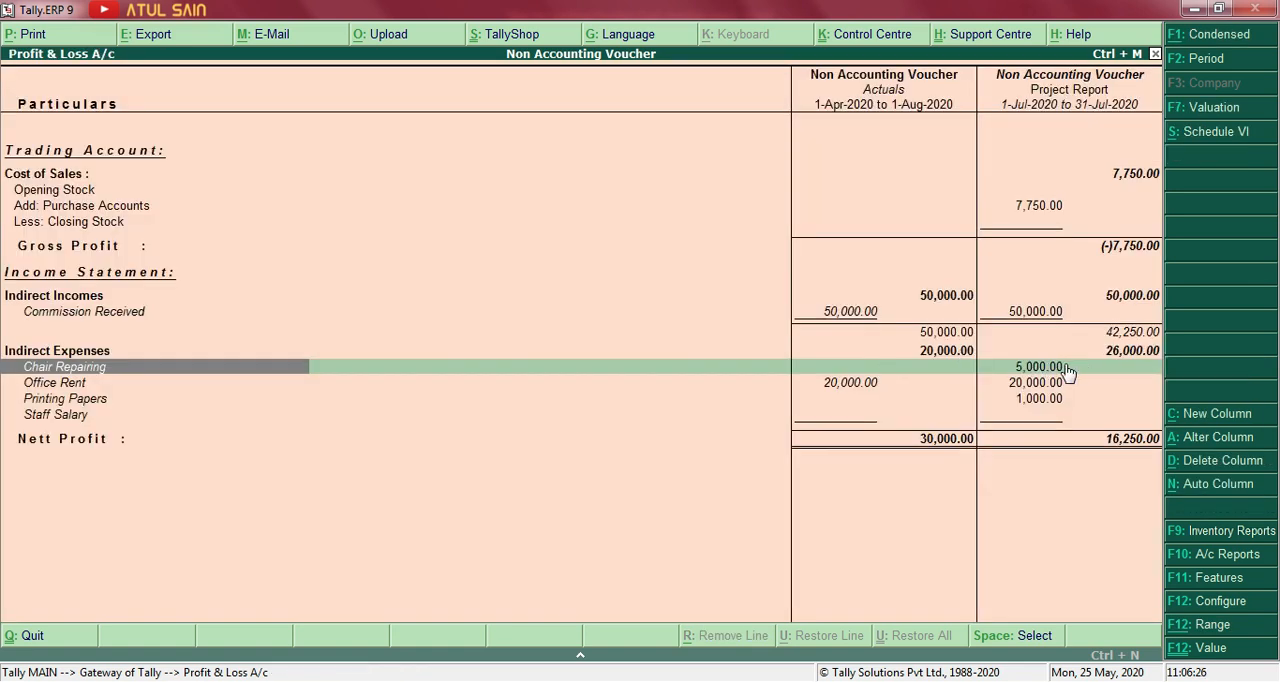
# Compare the Office Rent, Printing Papers and Staff Salary lines between the Actuals and Project Report columns.
pyautogui.press('Down')
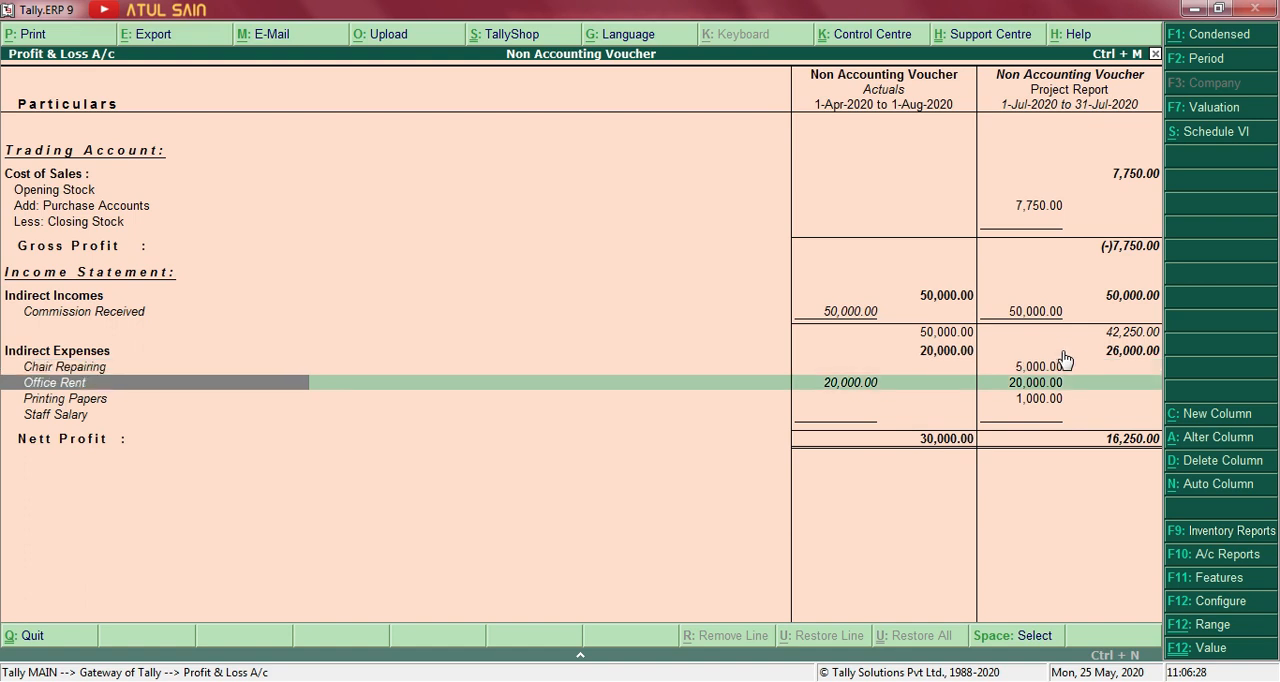
pyautogui.press('Down')
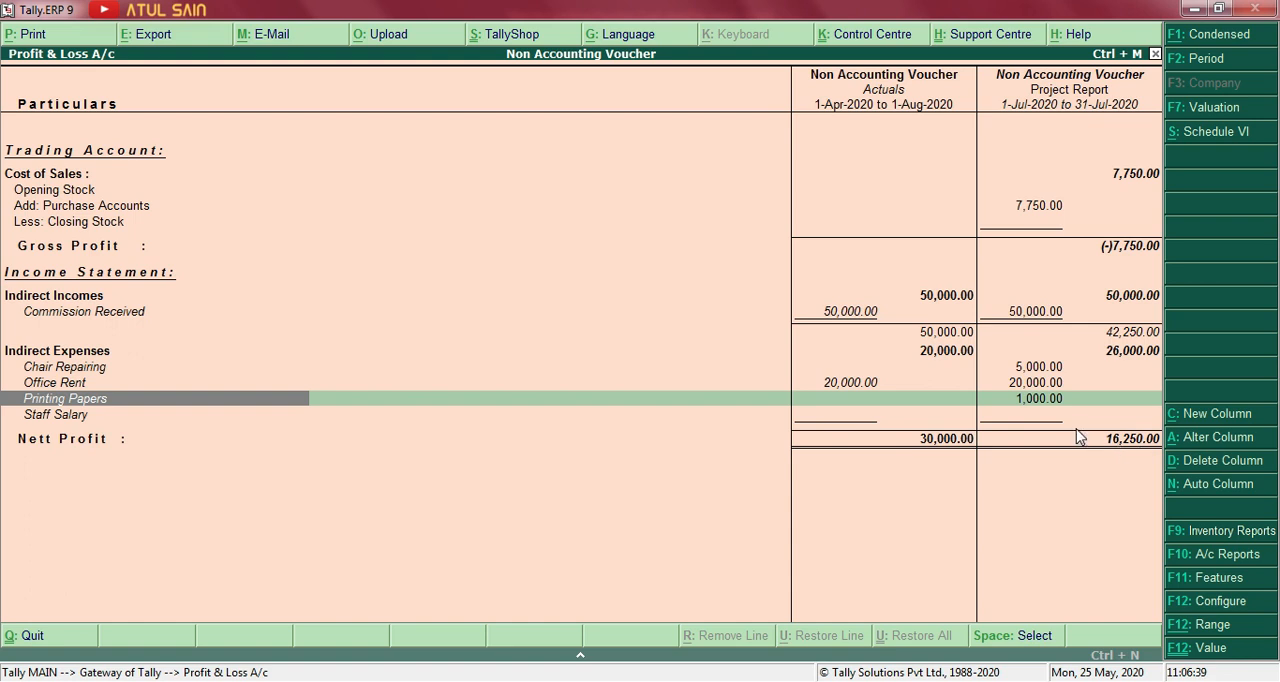
pyautogui.press('Down')
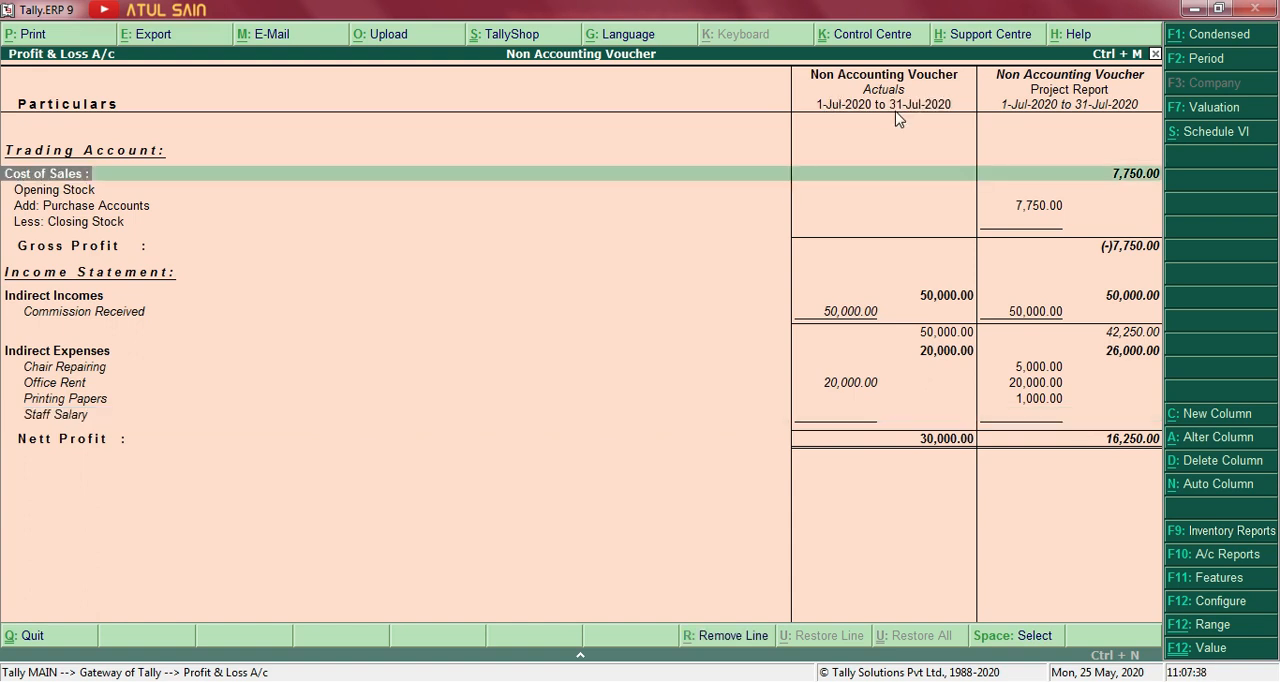
pyautogui.press('Down')
pyautogui.press('Down')
pyautogui.press('Down')
pyautogui.press('Down')
pyautogui.press('Down')
pyautogui.press('Down')
pyautogui.press('Down')
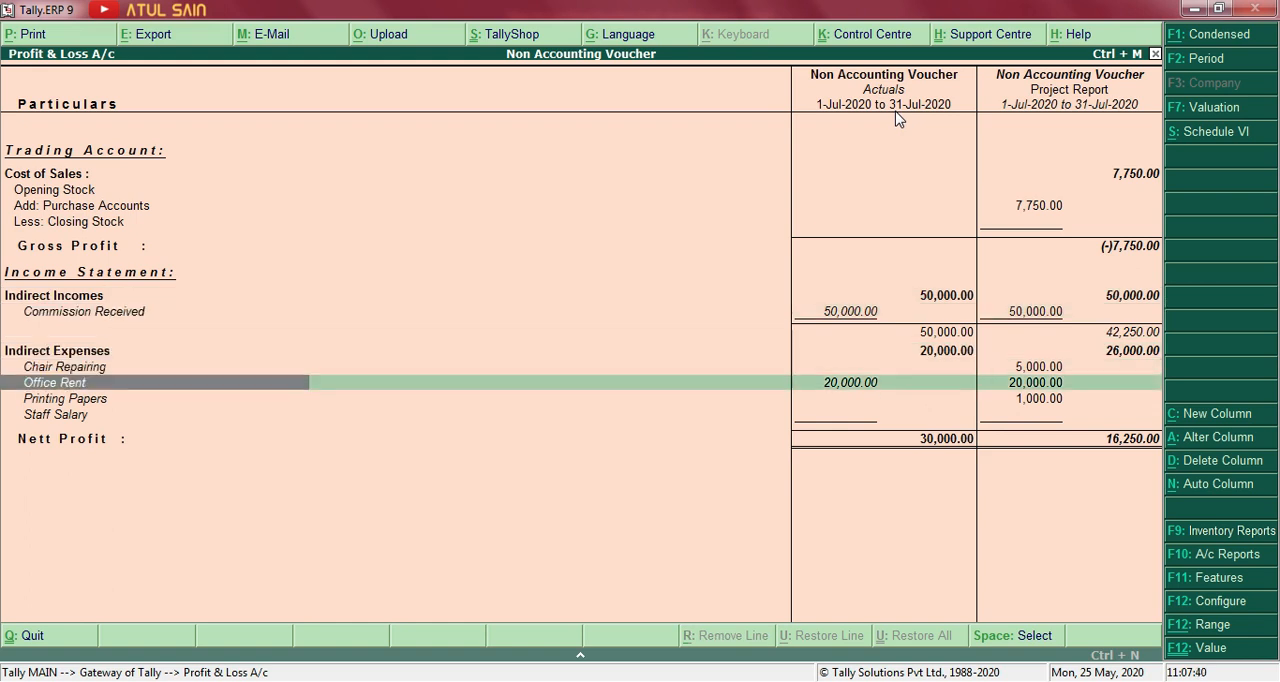
pyautogui.press('Down')
pyautogui.press('Down')
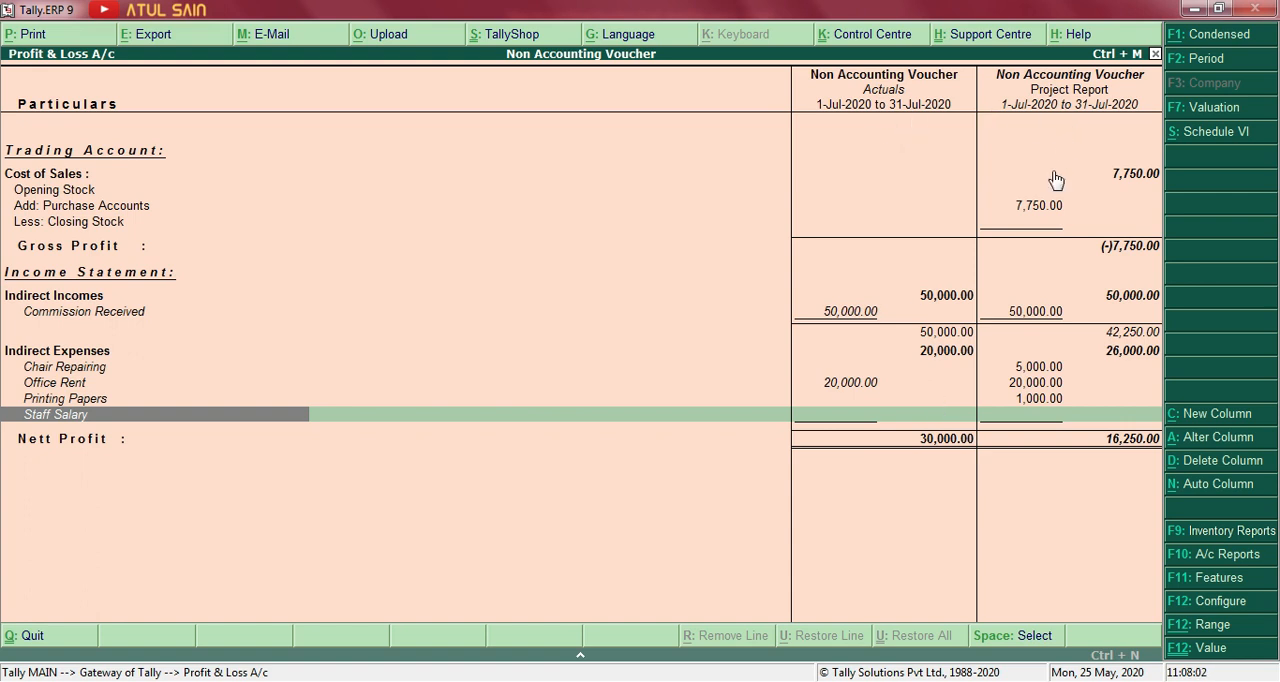
# Extend the Project Report column's period to 1-8-2020, keeping the 1-7-2020 start, and check the Staff Salary line.
pyautogui.press('F2')
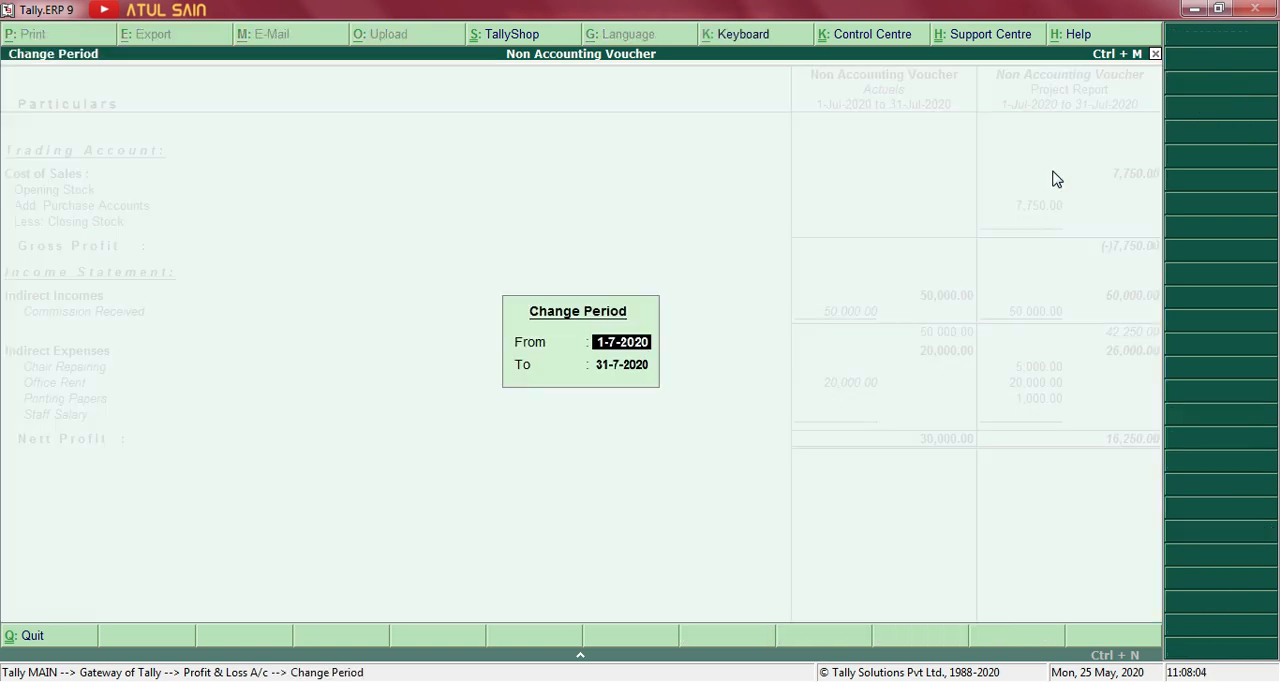
pyautogui.press('Return')
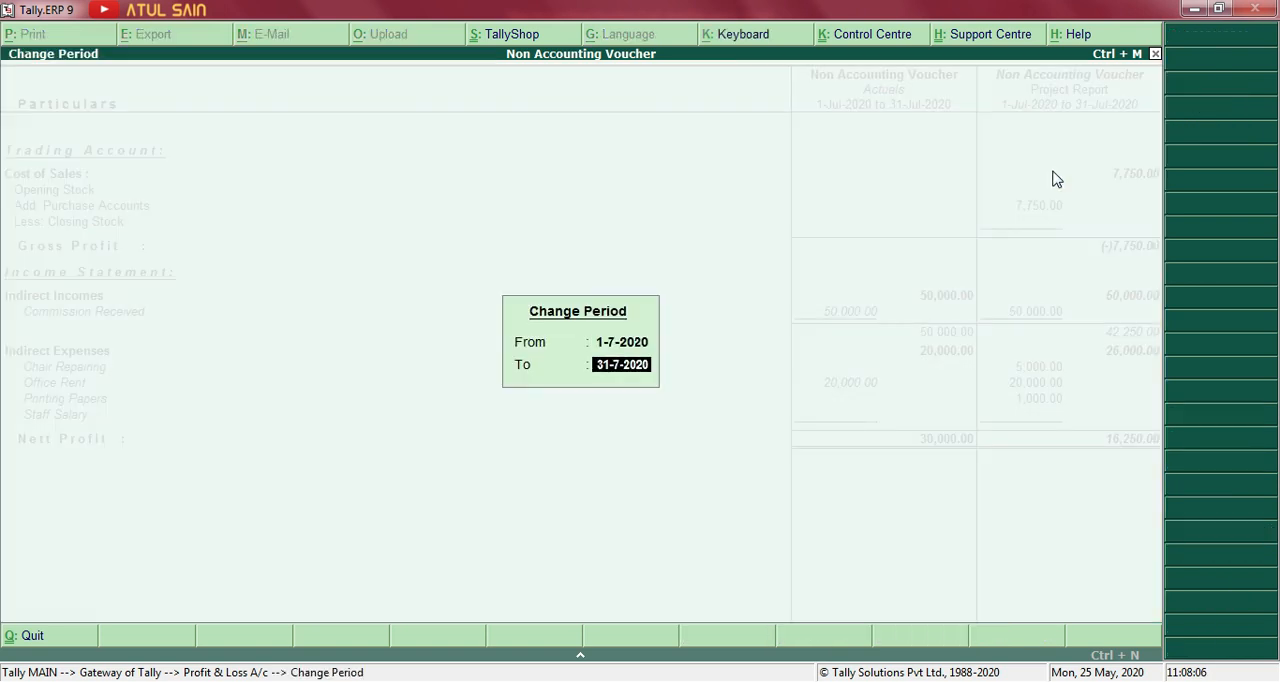
pyautogui.press('BackSpace')
pyautogui.write('1.8')
pyautogui.press('Return')
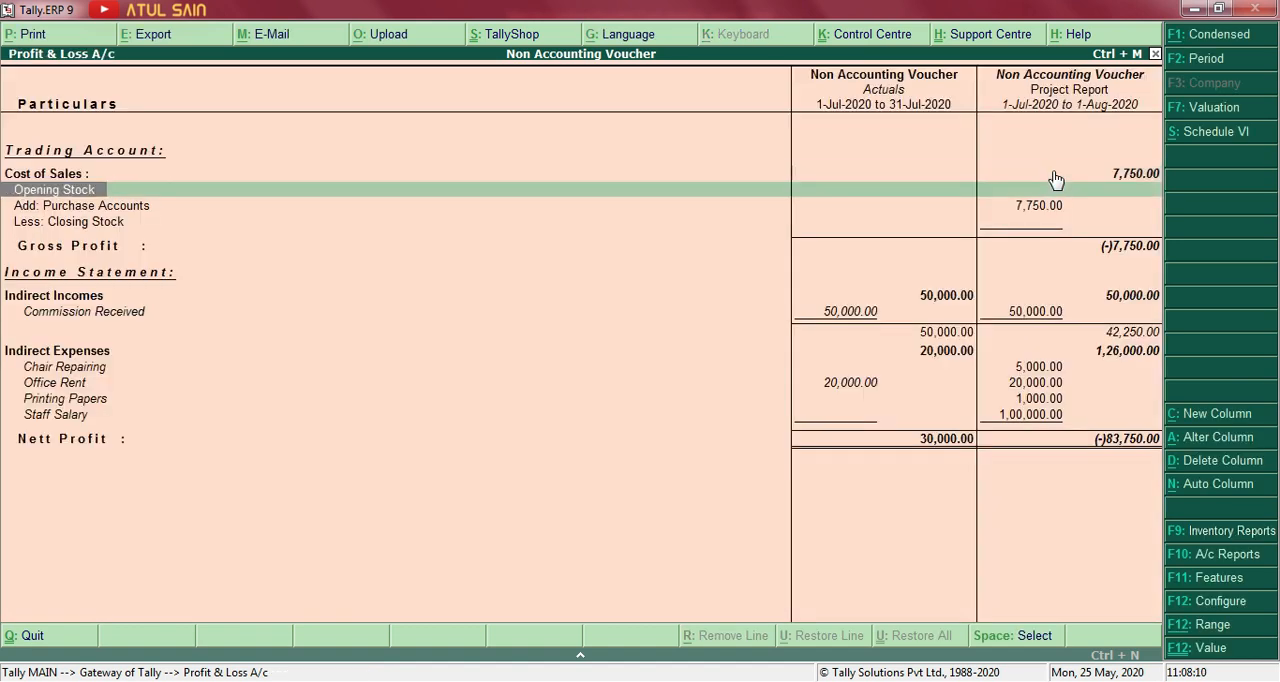
pyautogui.press('Down')
pyautogui.press('Down')
pyautogui.press('Down')
pyautogui.press('Down')
pyautogui.press('Down')
pyautogui.press('Down')
pyautogui.press('Down')
pyautogui.press('Down')
pyautogui.press('Down')
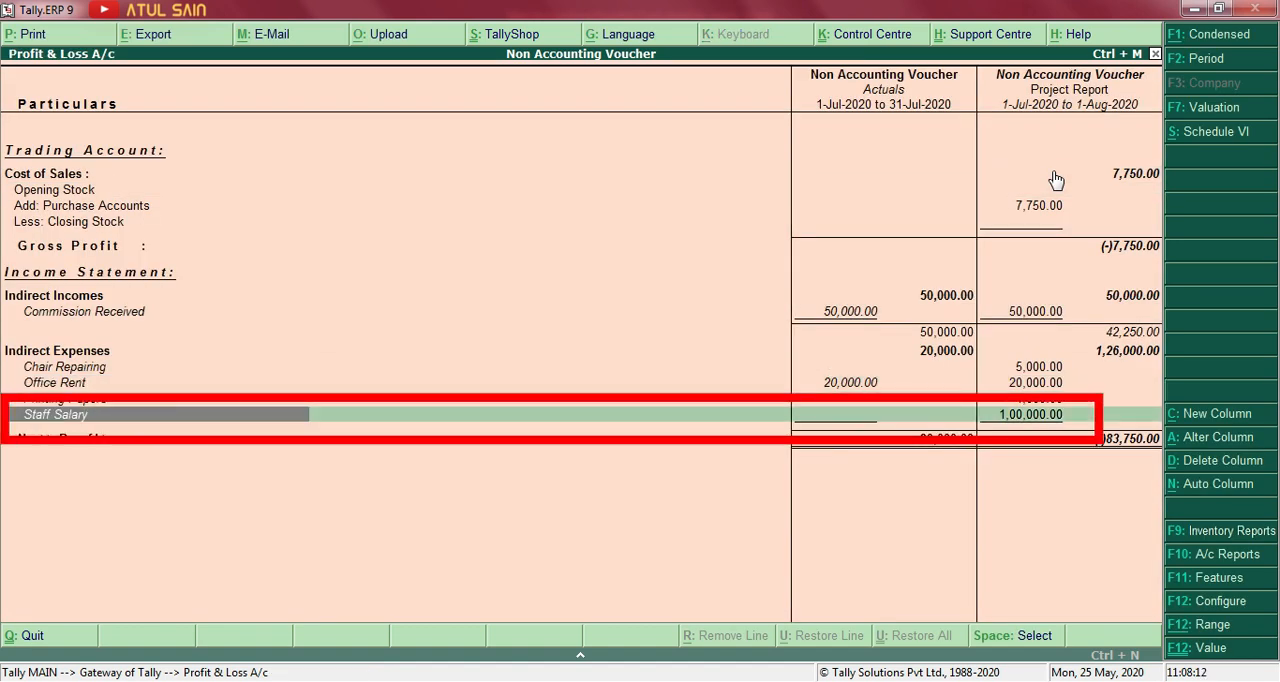
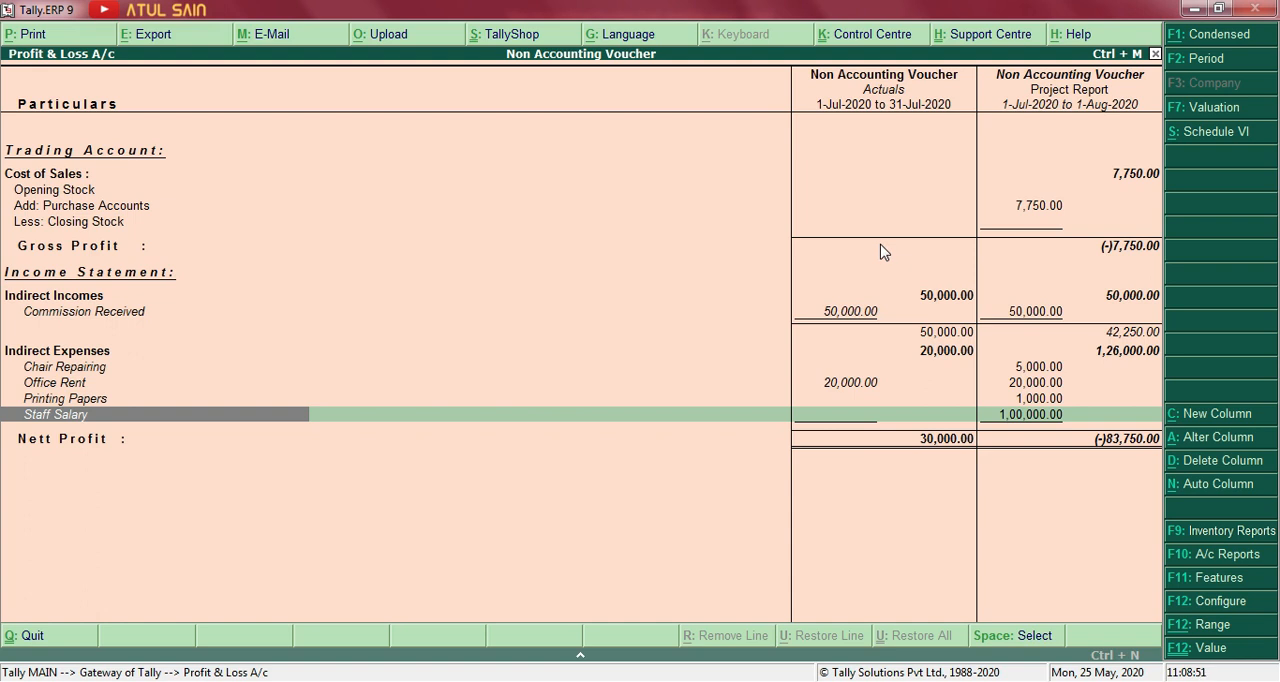
# Open the Balance Sheet and start a new comparison column covering 1-7-2020 to 1-8-2020.
pyautogui.press('Escape')
pyautogui.press('Up')
pyautogui.press('Return')
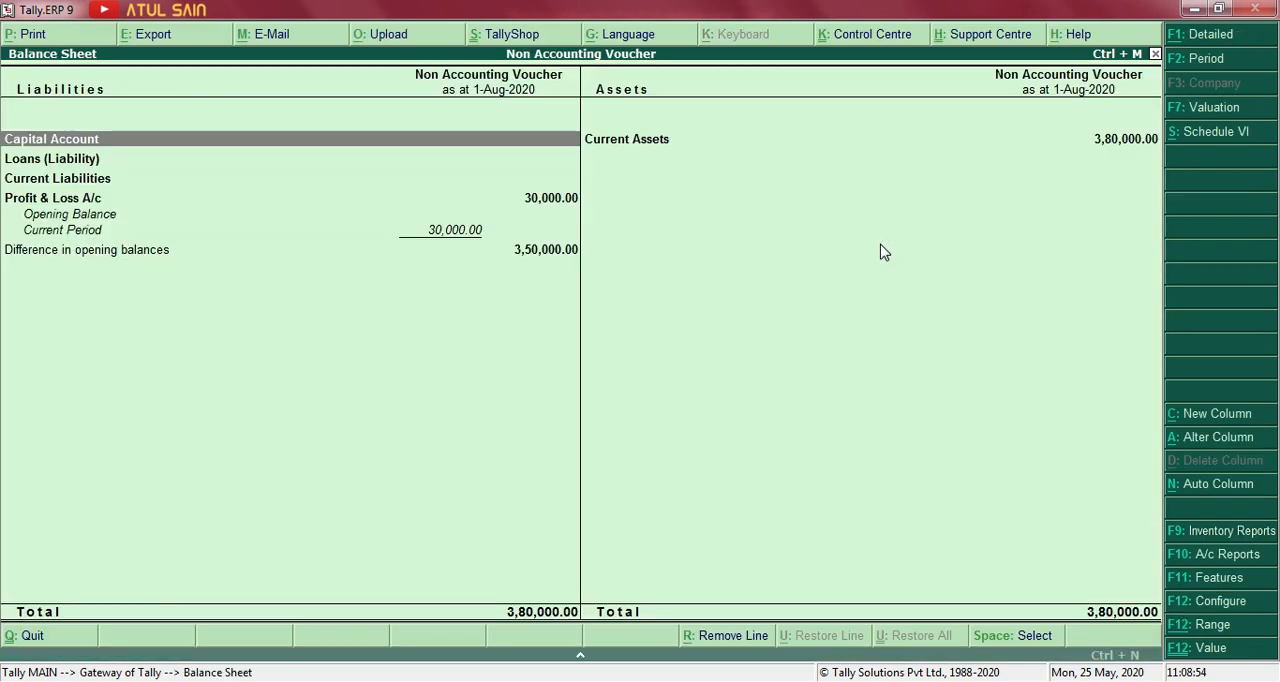
pyautogui.hotkey('alt', 'c')
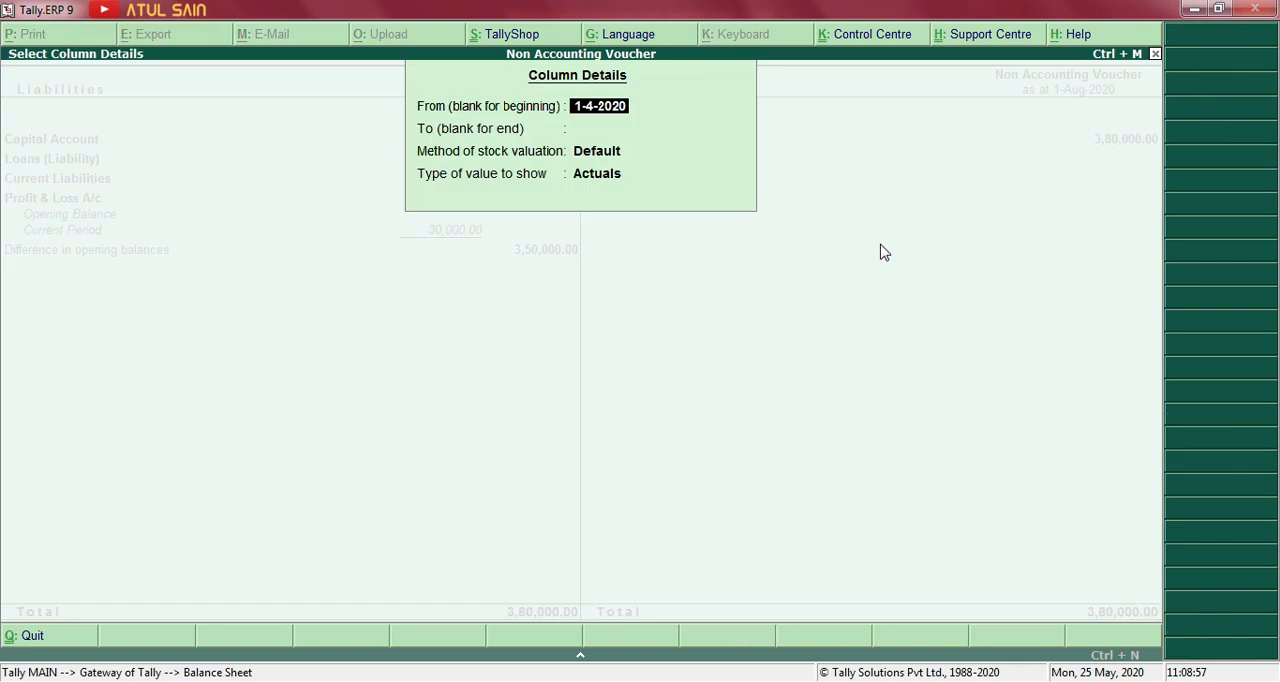
pyautogui.write('1.7')
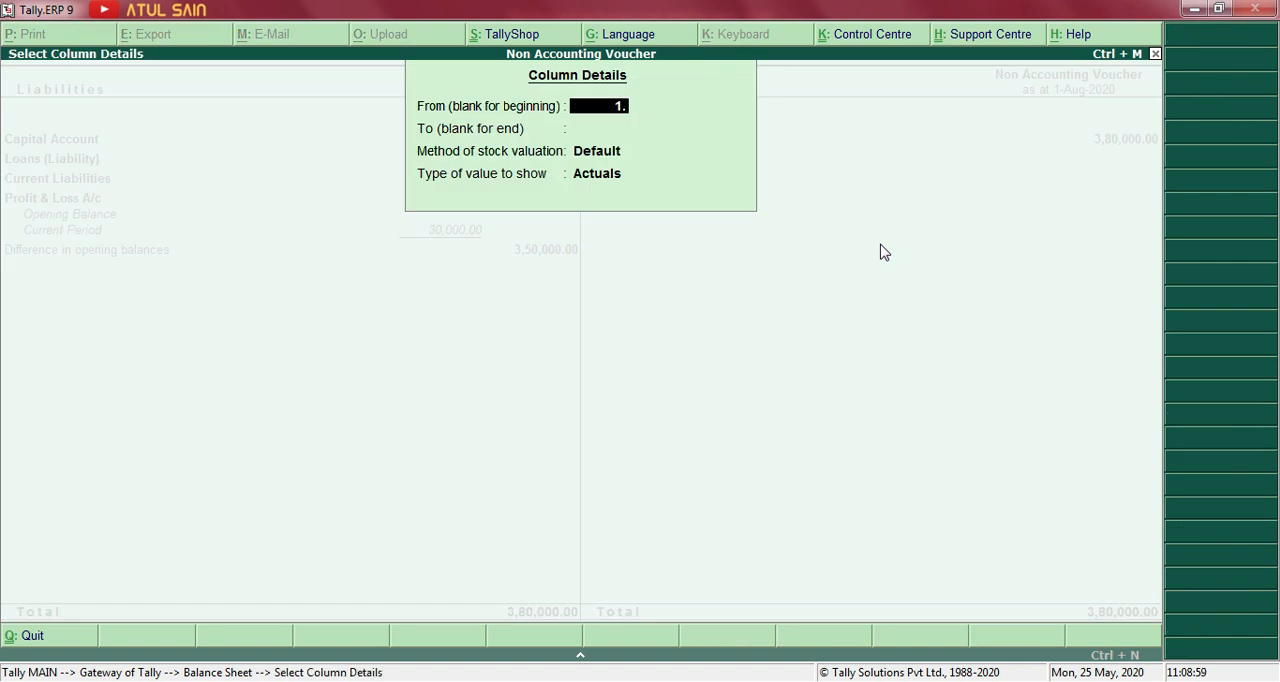
pyautogui.press('Return')
pyautogui.write('1.8')
pyautogui.press('Return')
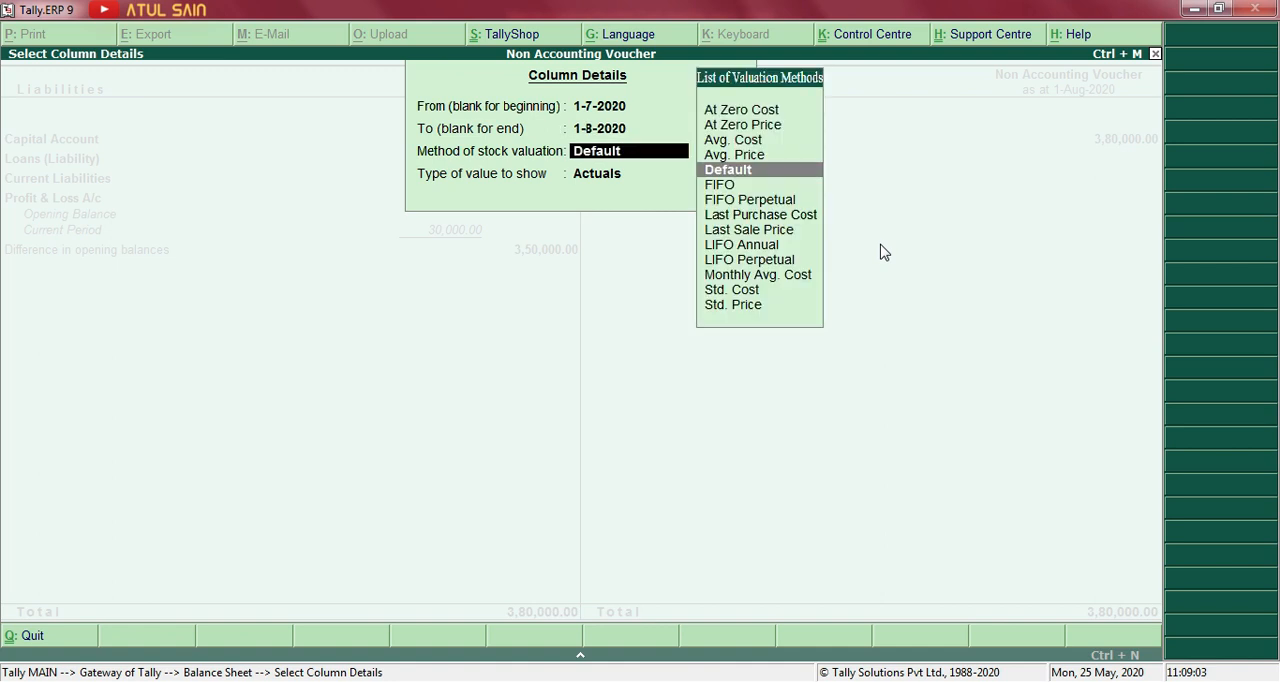
# Make the new Balance Sheet column show the Project Report scenario with Default stock valuation and no variance.
pyautogui.press('Return')
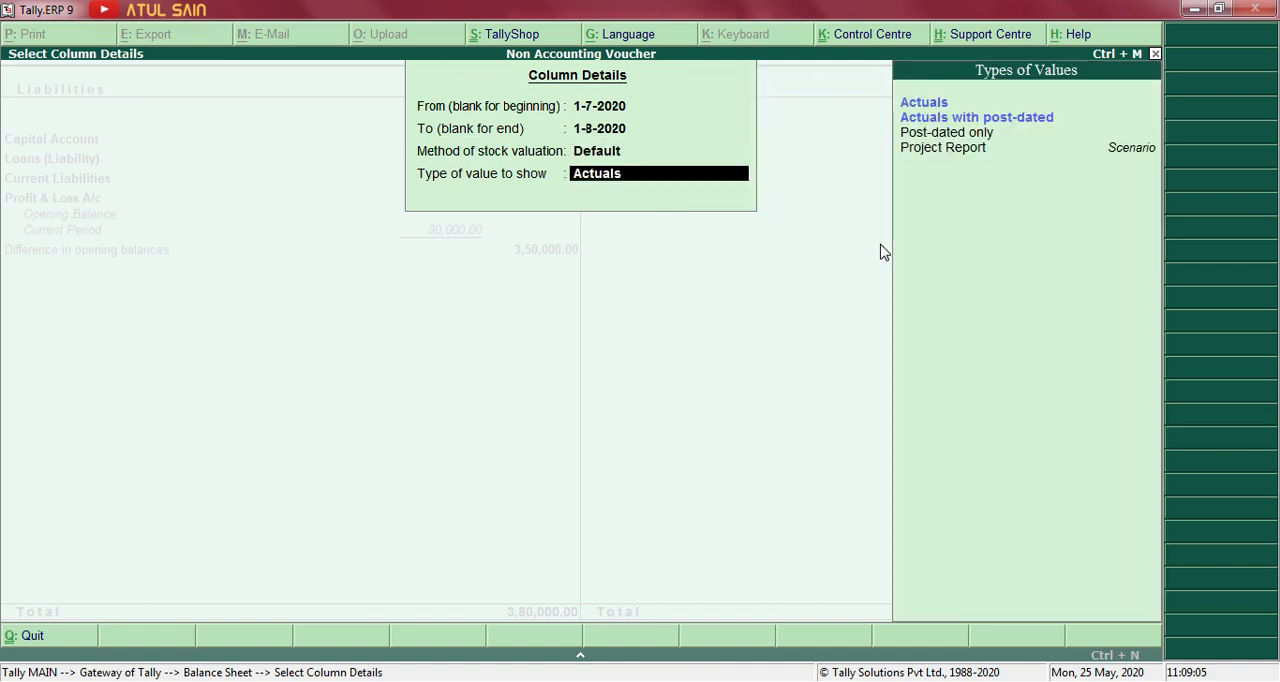
pyautogui.press('Down')
pyautogui.press('Down')
pyautogui.press('Down')
pyautogui.press('Return')
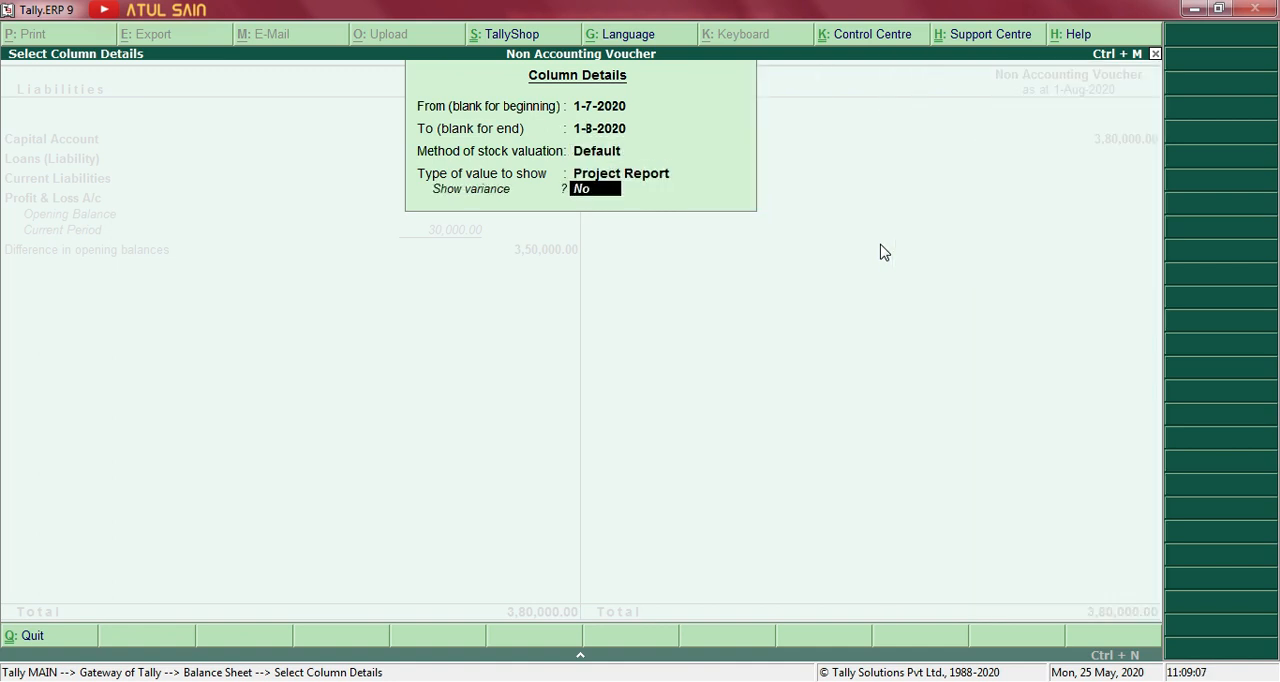
pyautogui.press('Return')
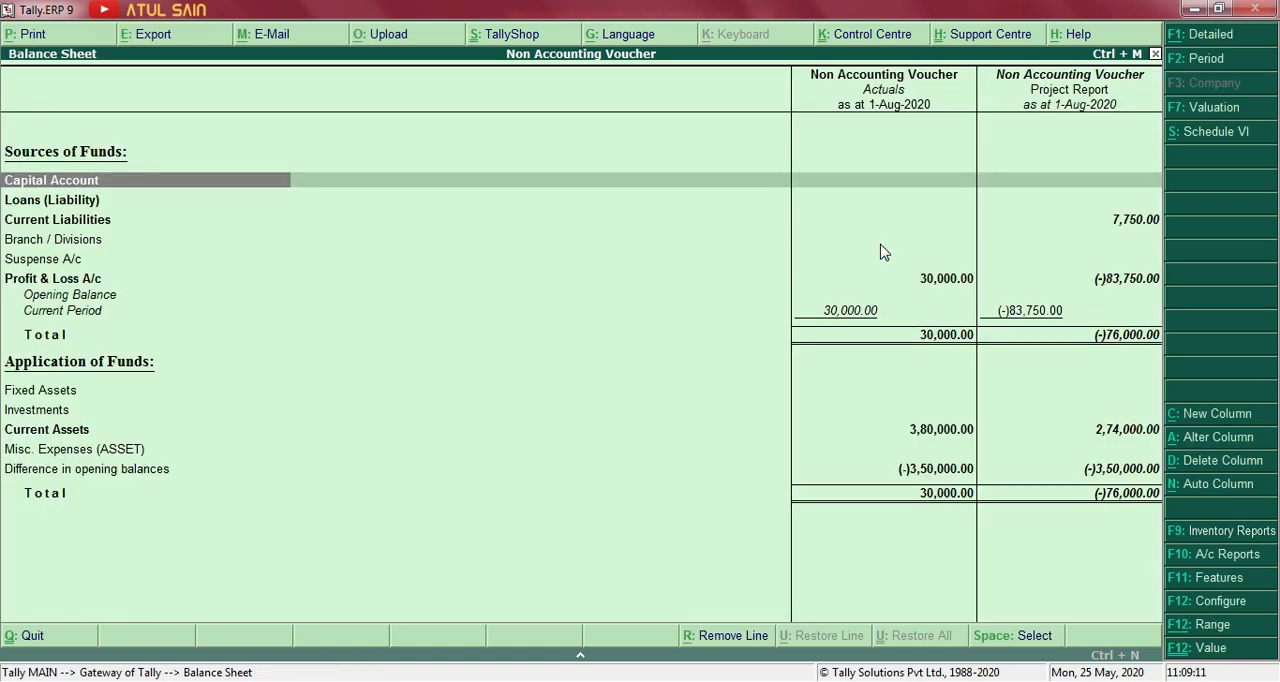
# Expand the Balance Sheet to the detailed view and compare the Profit & Loss A/c line between the Actuals and Project Report columns.
pyautogui.hotkey('alt', 'F1')
pyautogui.press('Down')
pyautogui.press('Down')
pyautogui.press('Down')
pyautogui.press('Down')
pyautogui.press('Down')
pyautogui.press('Down')
pyautogui.press('Down')
pyautogui.press('Down')
pyautogui.press('Down')
pyautogui.press('Down')
pyautogui.press('Down')
pyautogui.press('Down')
pyautogui.press('Down')
pyautogui.press('Down')
pyautogui.press('Down')
pyautogui.press('Up')
pyautogui.press('Up')
pyautogui.press('Up')
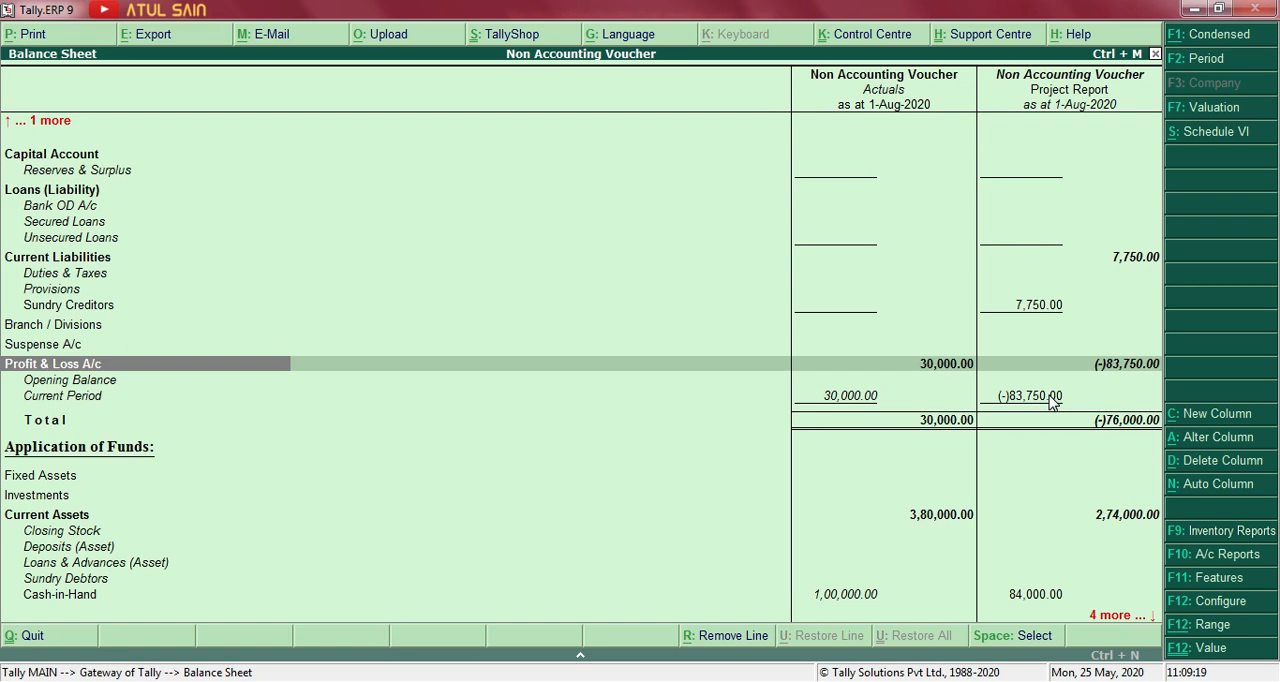
# Compare the Cash-in-Hand and Bank Accounts lines under Current Assets between the Actuals and Project Report columns.
pyautogui.press('Down')
pyautogui.press('Down')
pyautogui.press('Down')
pyautogui.press('Down')
pyautogui.press('Down')
pyautogui.press('Down')
pyautogui.press('Down')
pyautogui.press('Down')
pyautogui.press('Down')
pyautogui.press('Down')
pyautogui.press('Down')
pyautogui.press('Down')
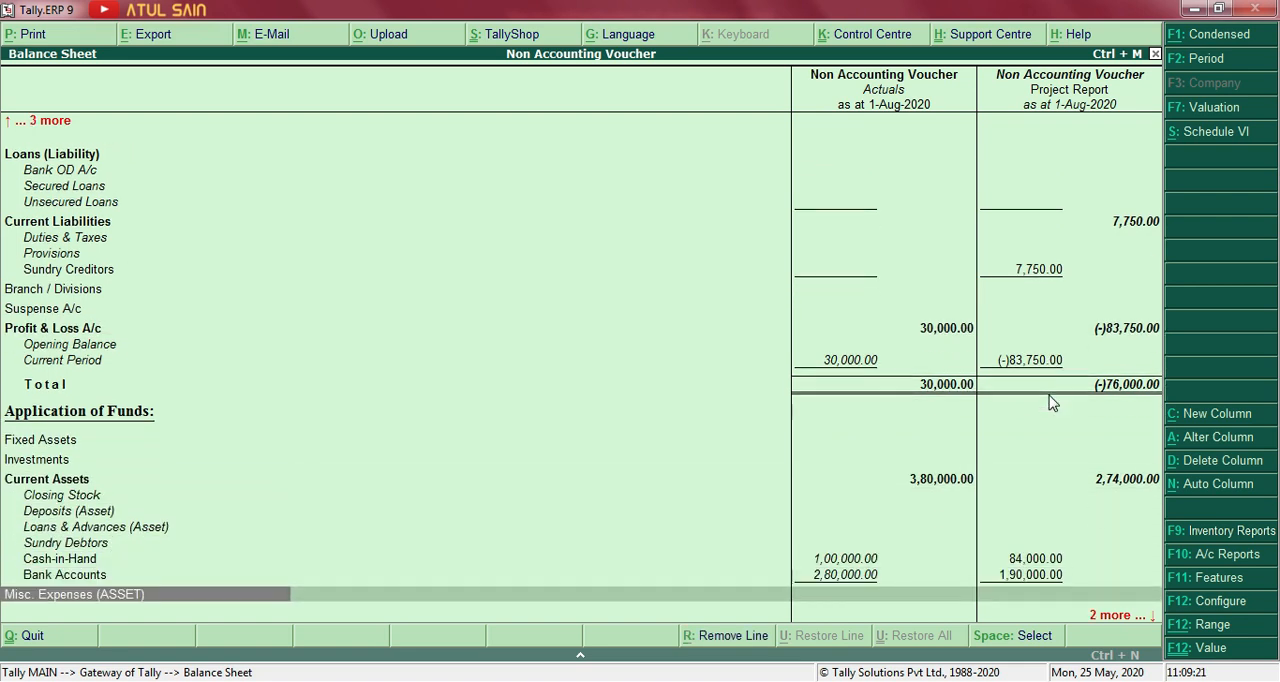
pyautogui.press('Up')
pyautogui.press('Up')
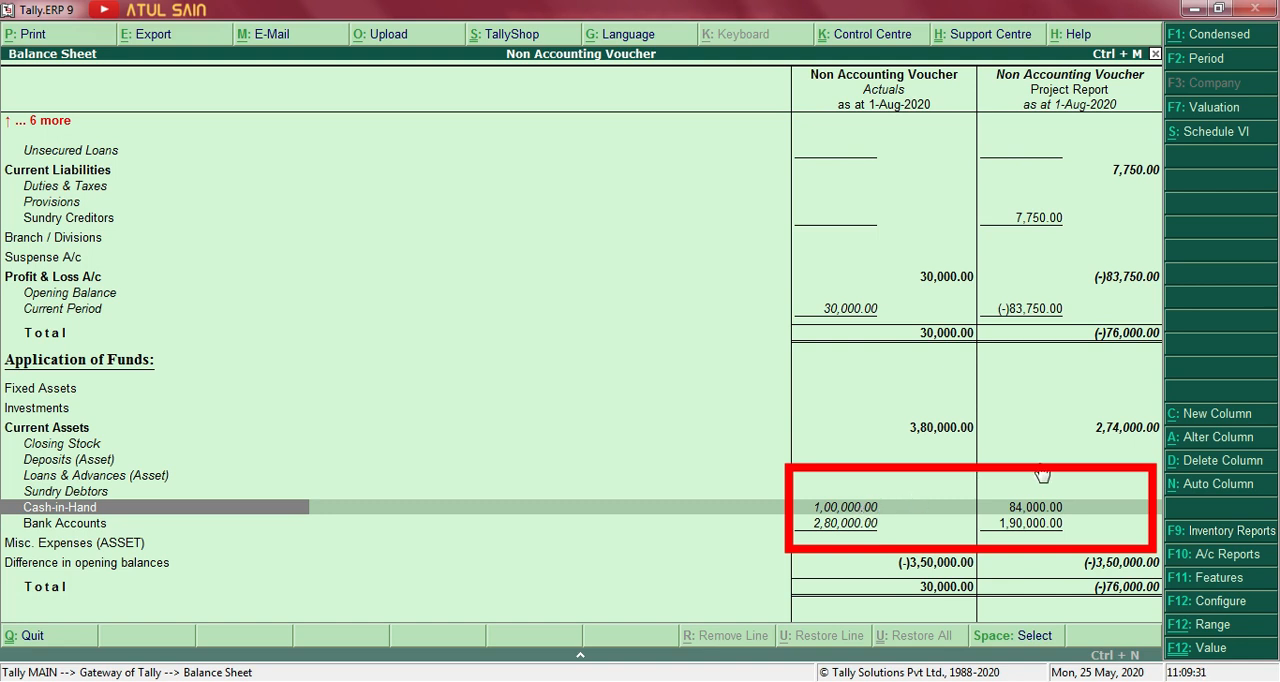
pyautogui.click(840, 527)
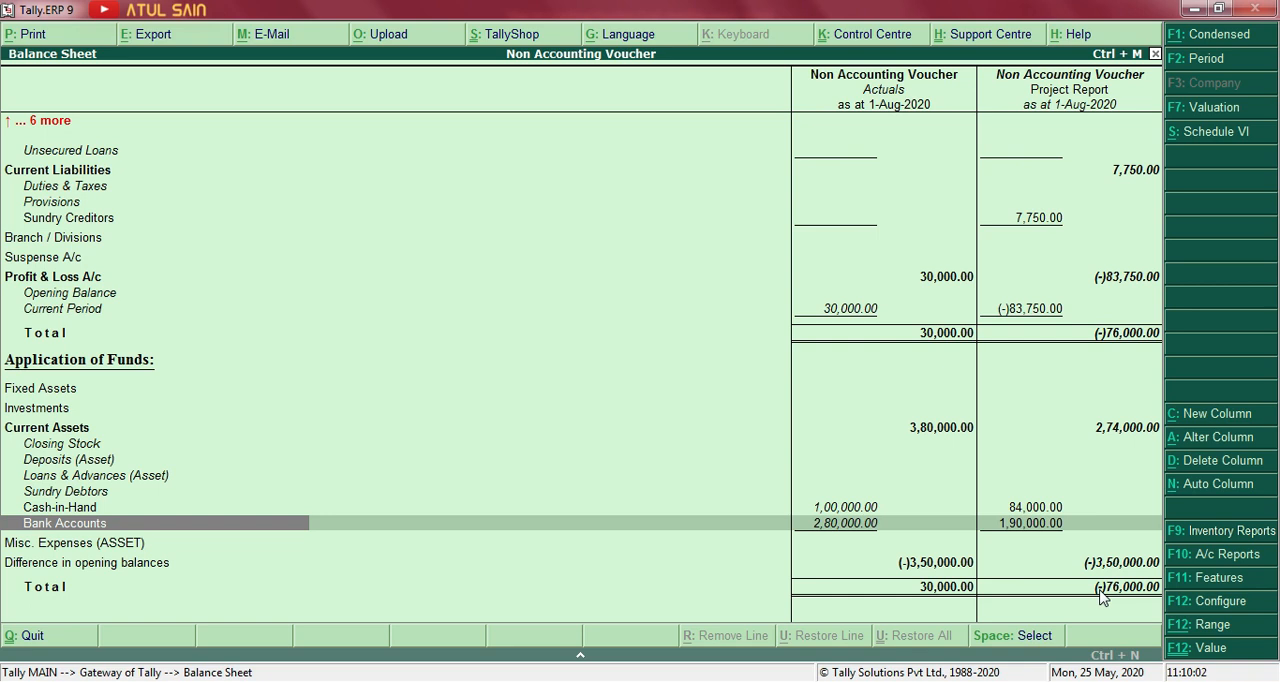
# Switch to the Profit & Loss statement and start a new comparison column covering 1-7-2020 to 1-8-2020.
pyautogui.press('Escape')
pyautogui.press('Down')
pyautogui.press('Down')
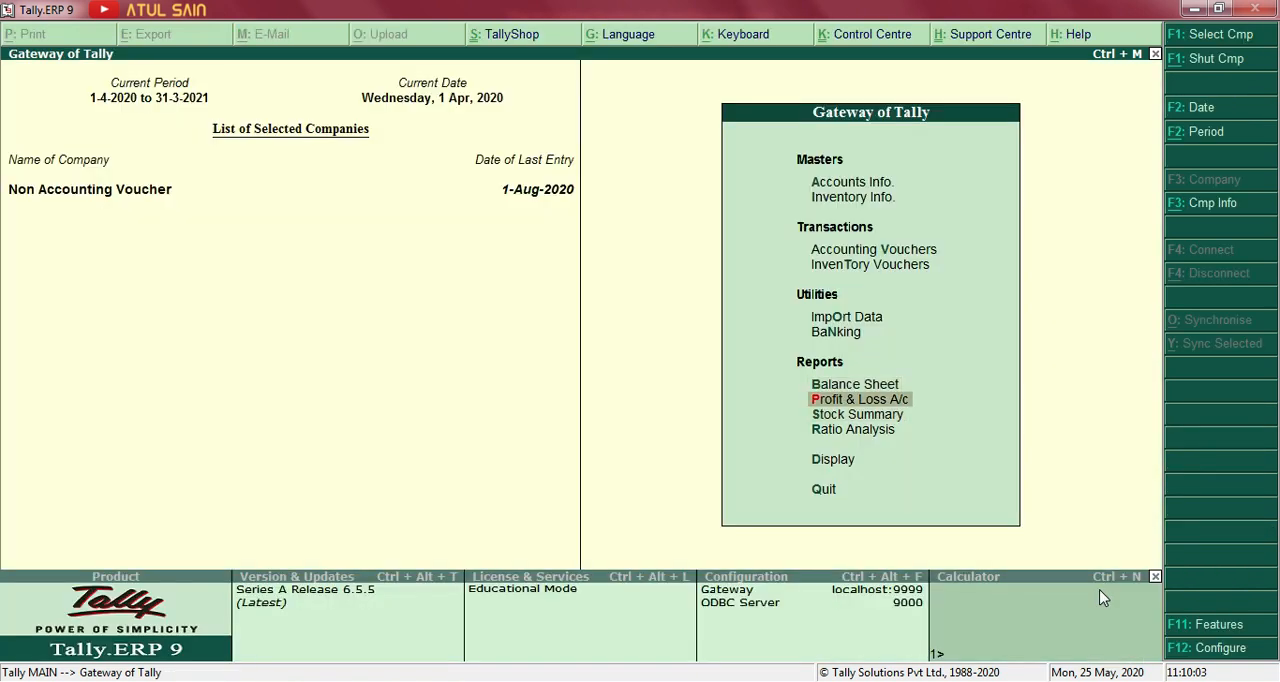
pyautogui.press('Up')
pyautogui.press('Return')
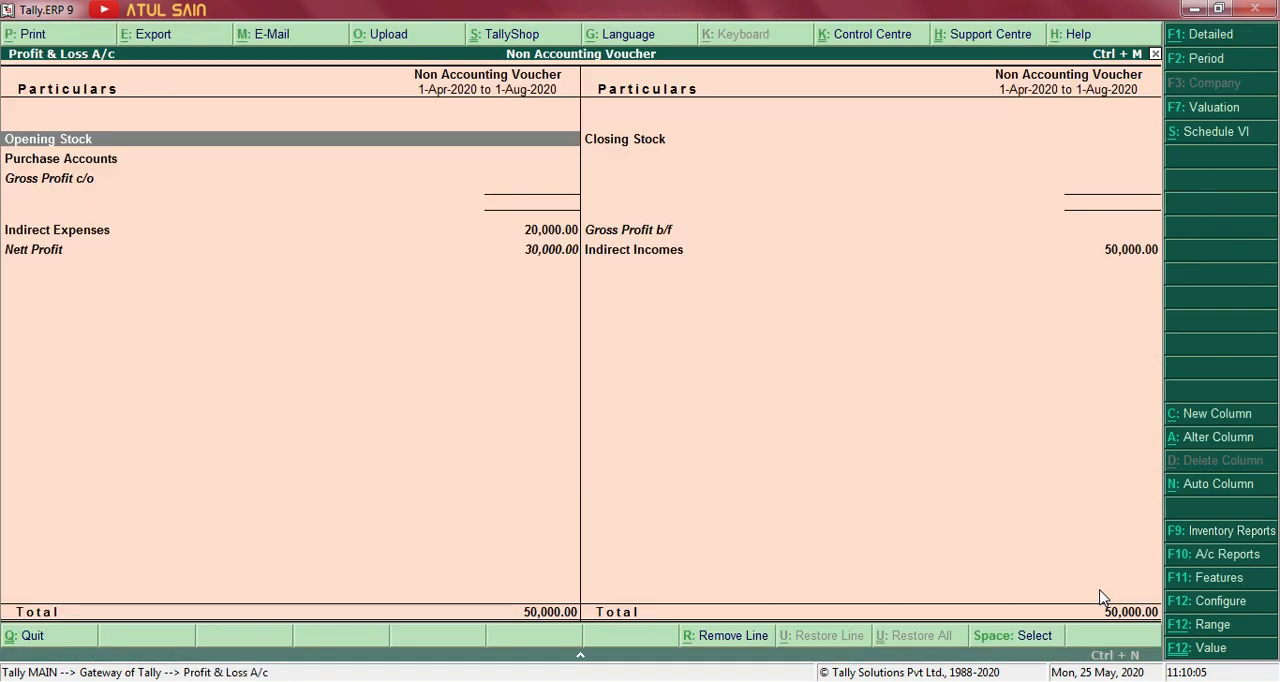
pyautogui.hotkey('alt', 'c')
pyautogui.press('Return')
pyautogui.press('Return')
pyautogui.press('BackSpace')
pyautogui.press('BackSpace')
pyautogui.write('1-7')
pyautogui.press('Return')
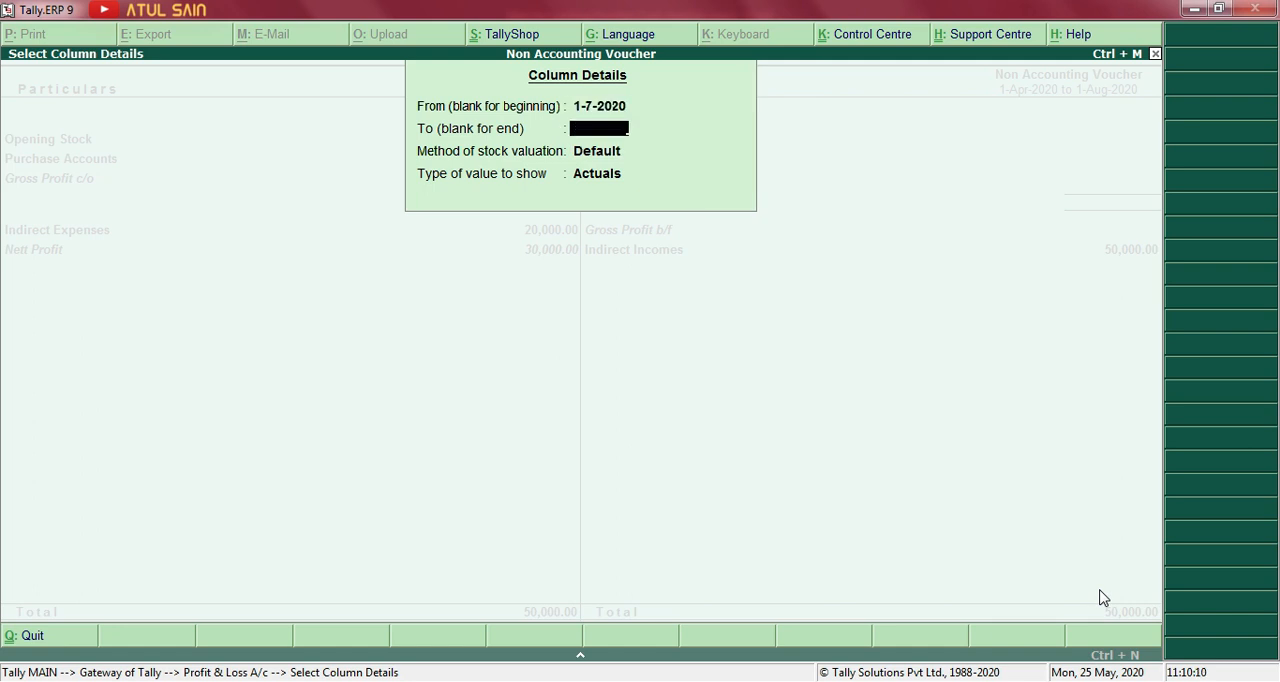
pyautogui.write('1-8')
pyautogui.press('Return')
# Make the new Profit & Loss column show the Project Report scenario with Default stock valuation and Show variance set to Yes.
pyautogui.press('Return')
pyautogui.press('Down')
pyautogui.press('Down')
pyautogui.press('Down')
pyautogui.press('Return')
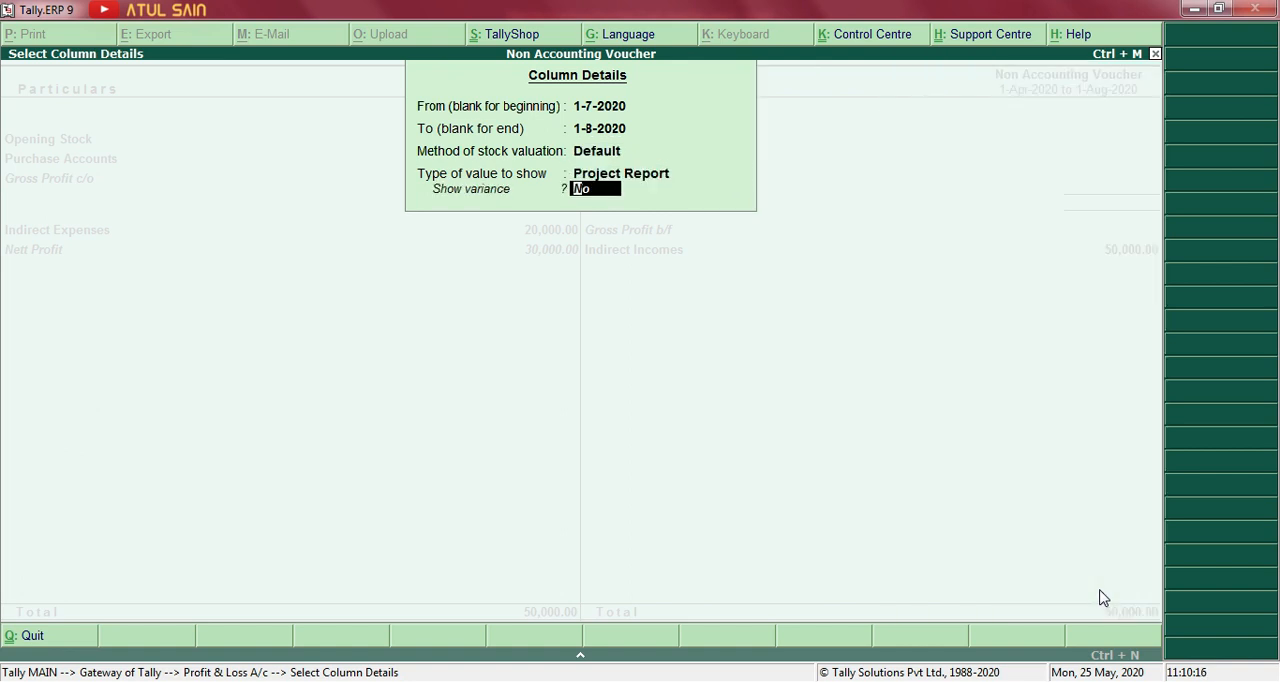
pyautogui.write('yes')
pyautogui.press('Return')
# Review the detailed Profit & Loss incomes and expenses in the Actuals and Project Report Variance columns, and return to the Gateway of Tally.
pyautogui.hotkey('alt', 'F1')
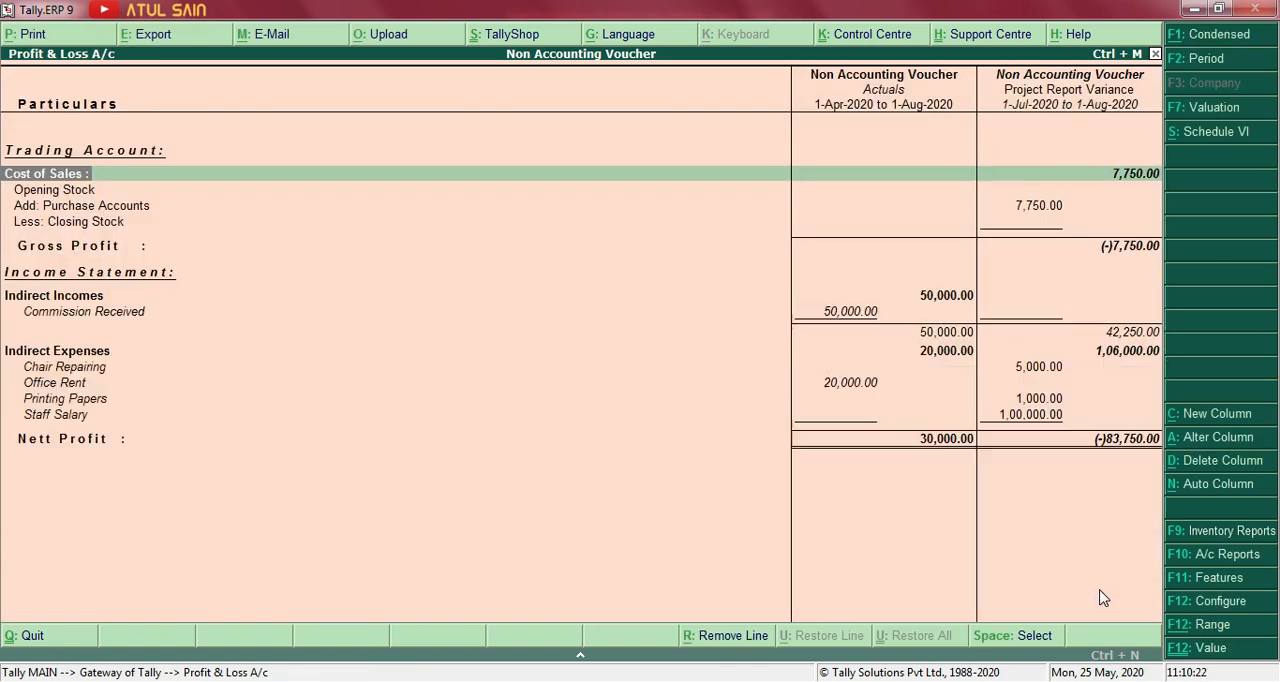
pyautogui.press('Down')
pyautogui.press('Down')
pyautogui.press('Down')
pyautogui.press('Down')
pyautogui.press('Down')
pyautogui.press('Down')
pyautogui.press('Down')
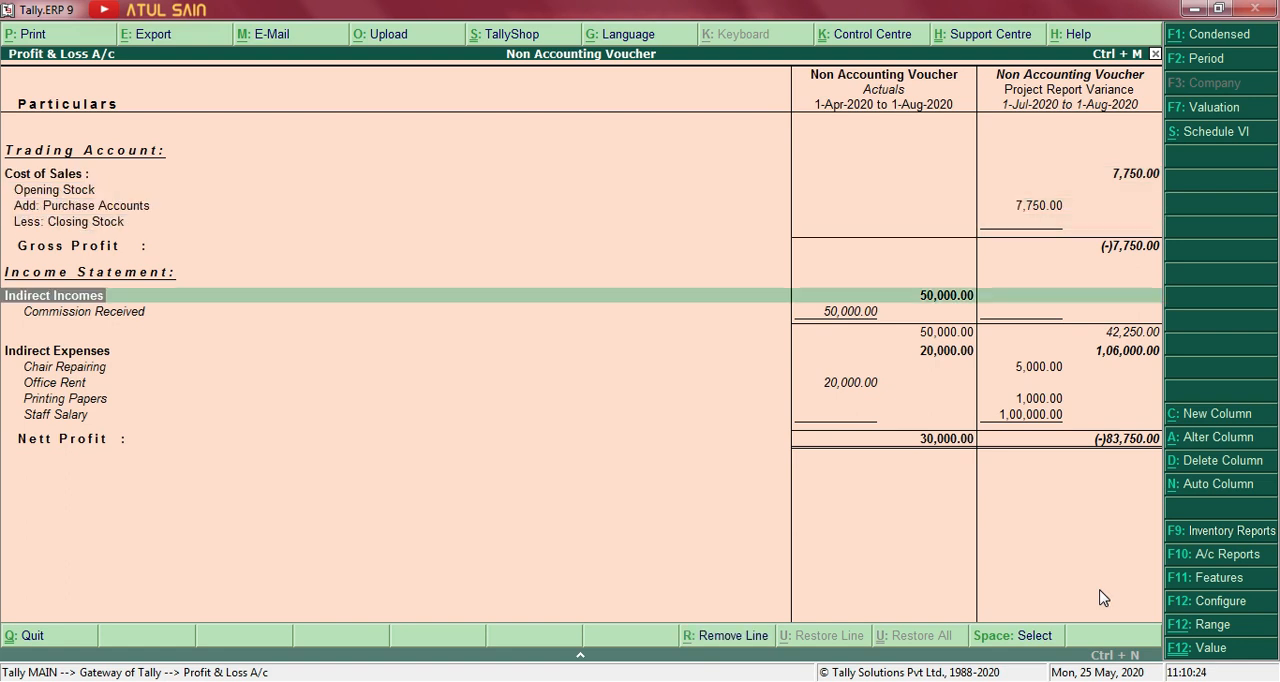
pyautogui.press('Up')
pyautogui.press('Down')
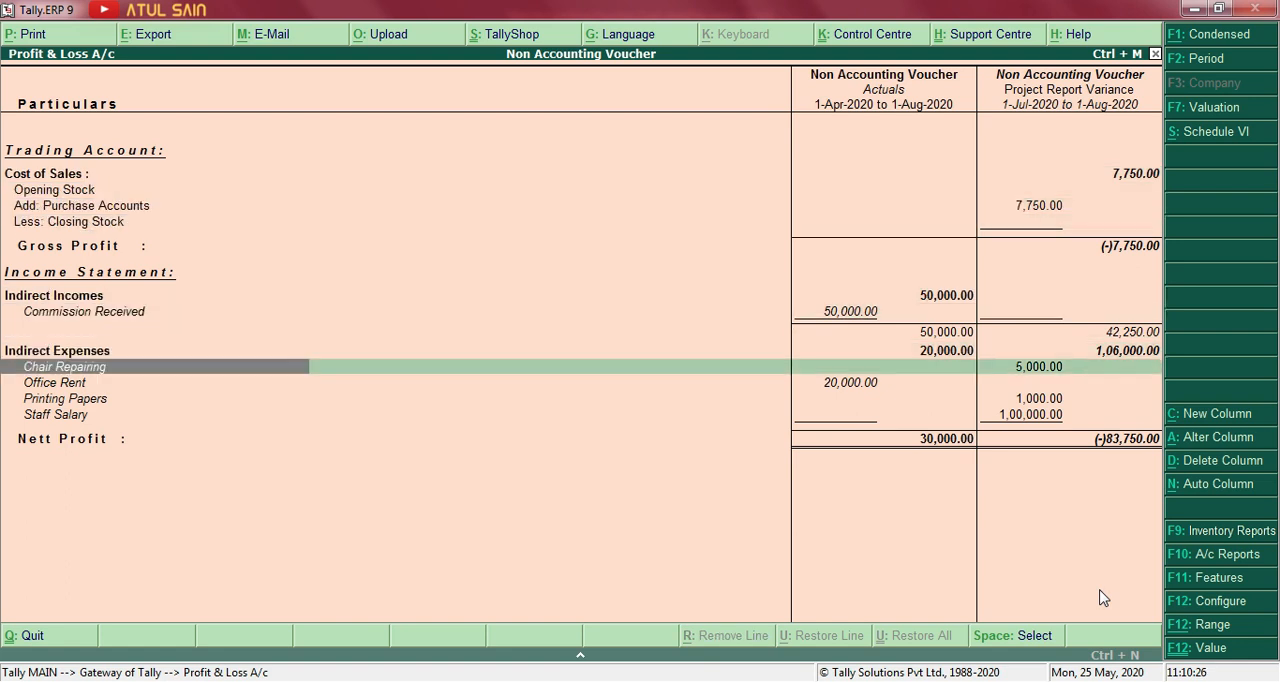
pyautogui.press('Down')
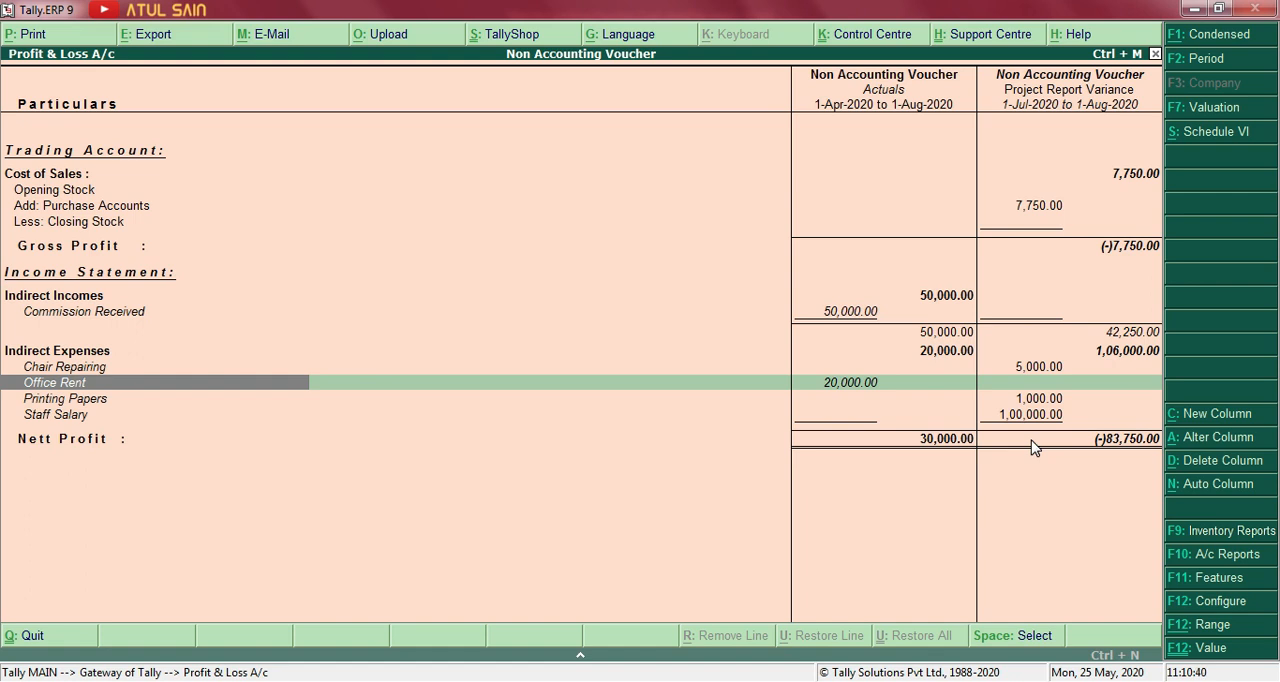
pyautogui.press('Escape')
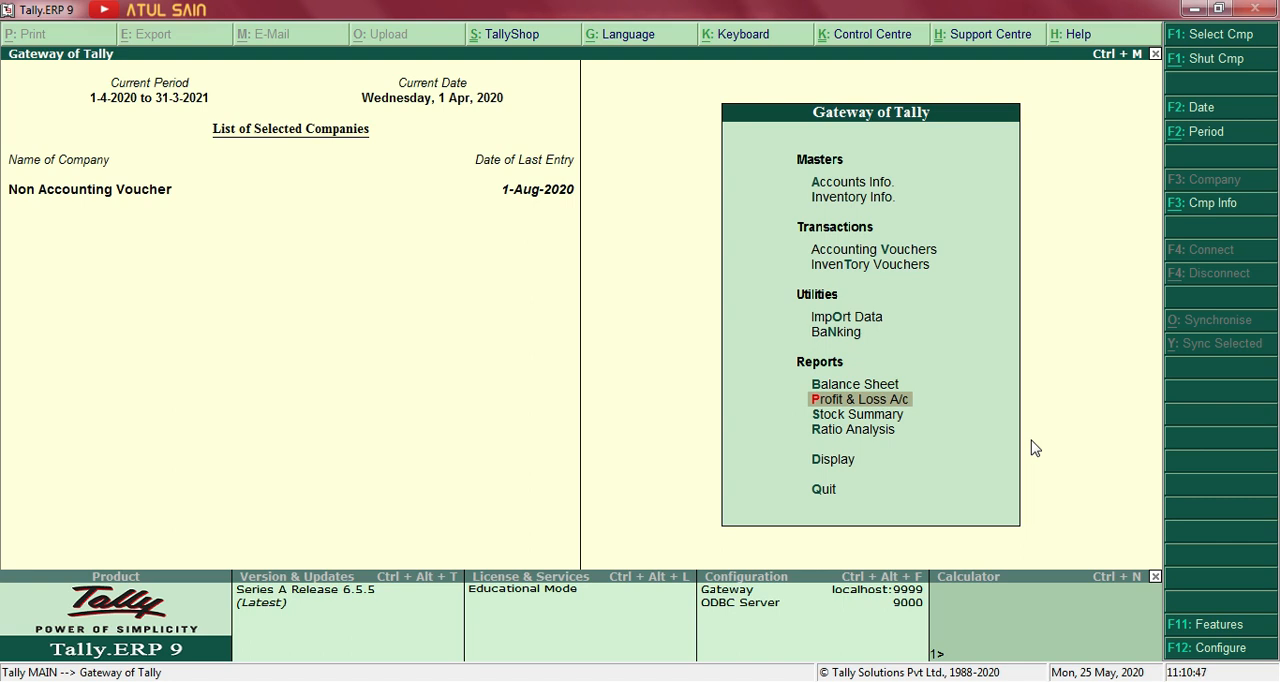
# Open the Day Book and extend its period to 1-8-2020, keeping the existing start date.
pyautogui.press('Down')
pyautogui.press('Down')
pyautogui.press('Down')
pyautogui.press('Return')
pyautogui.press('Down')
pyautogui.press('Return')
pyautogui.hotkey('alt', 'F2')
pyautogui.press('Return')
pyautogui.write('1-8-2020')
pyautogui.press('Return')
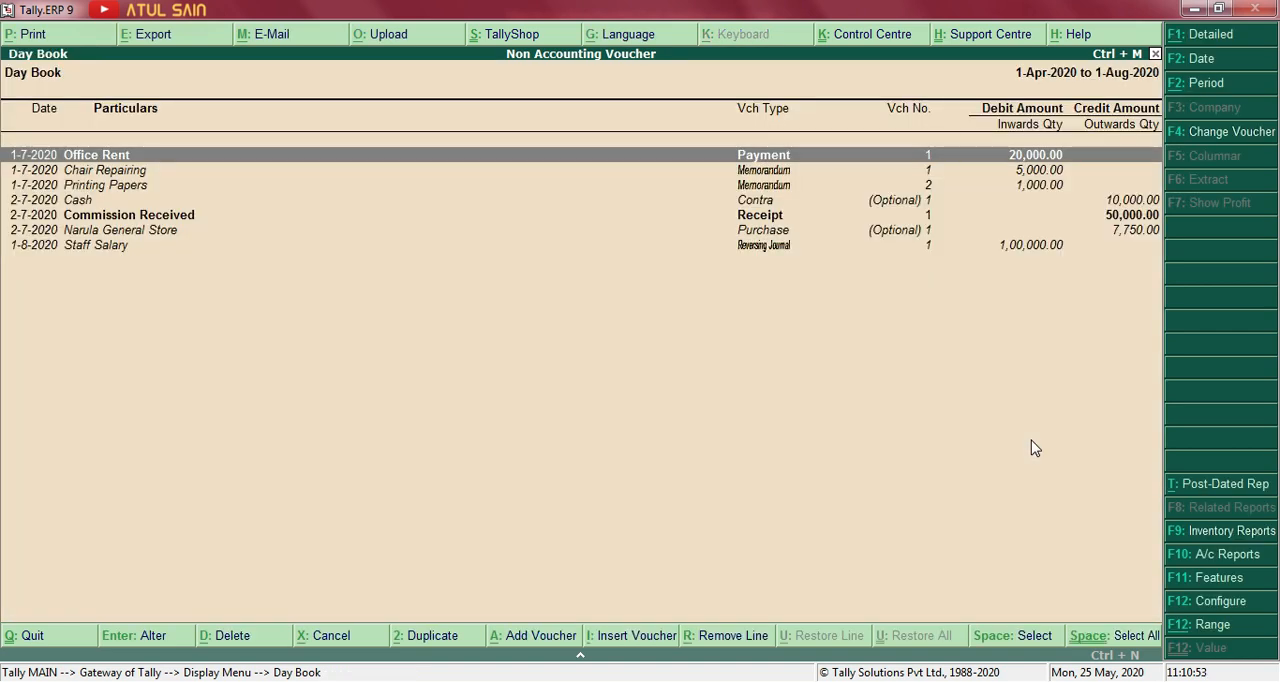
# Open the Printing Papers memorandum voucher from the Day Book and change its date to 2-7-2020.
pyautogui.press('Down')
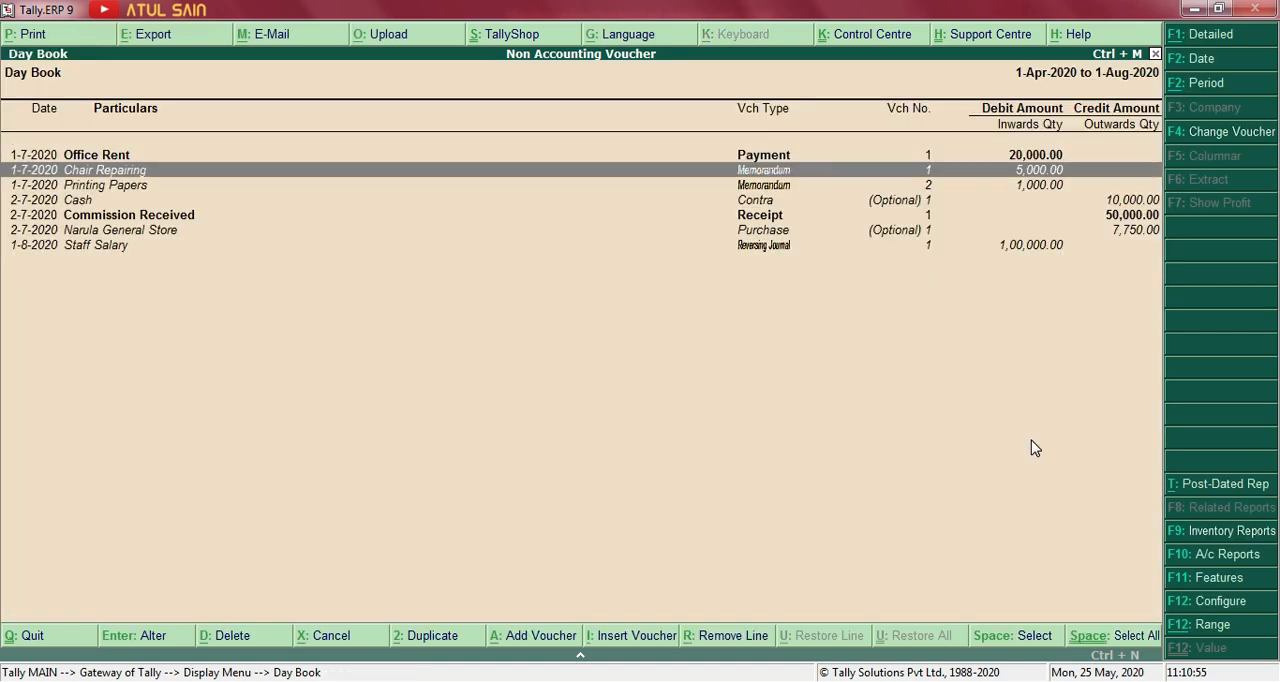
pyautogui.press('Down')
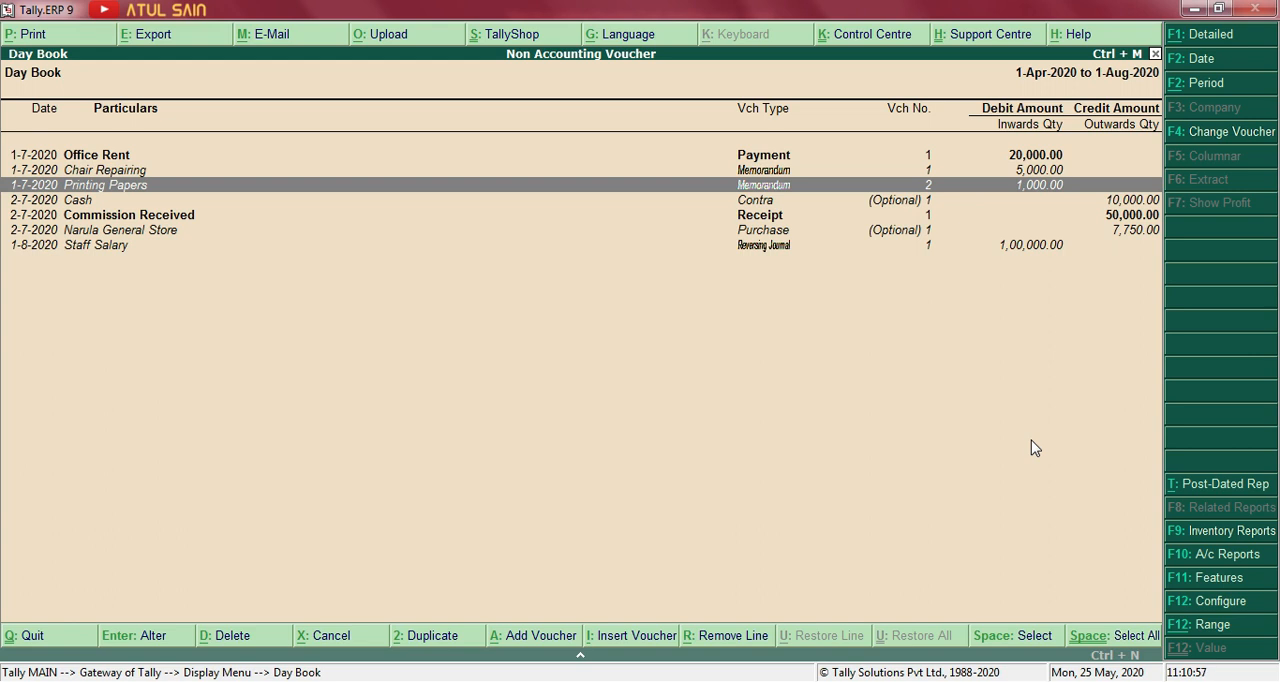
pyautogui.press('Return')
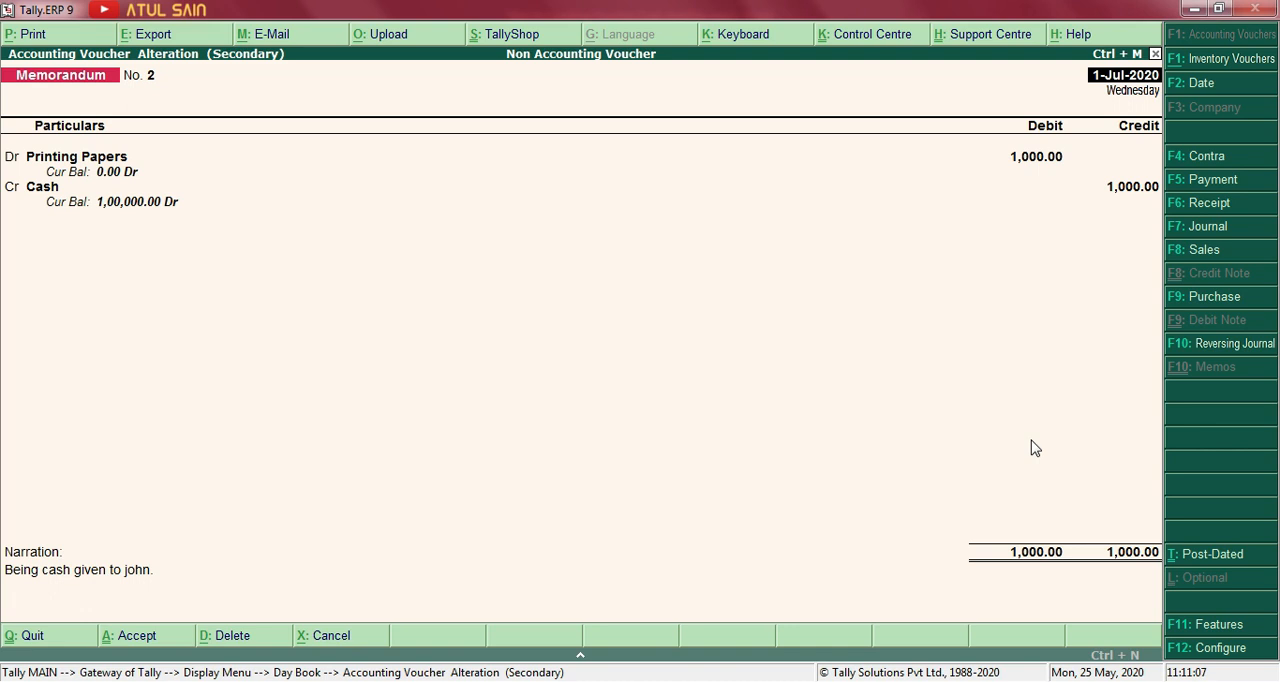
pyautogui.write('2.8')
pyautogui.press('Return')
pyautogui.press('BackSpace')
pyautogui.write('2.7')
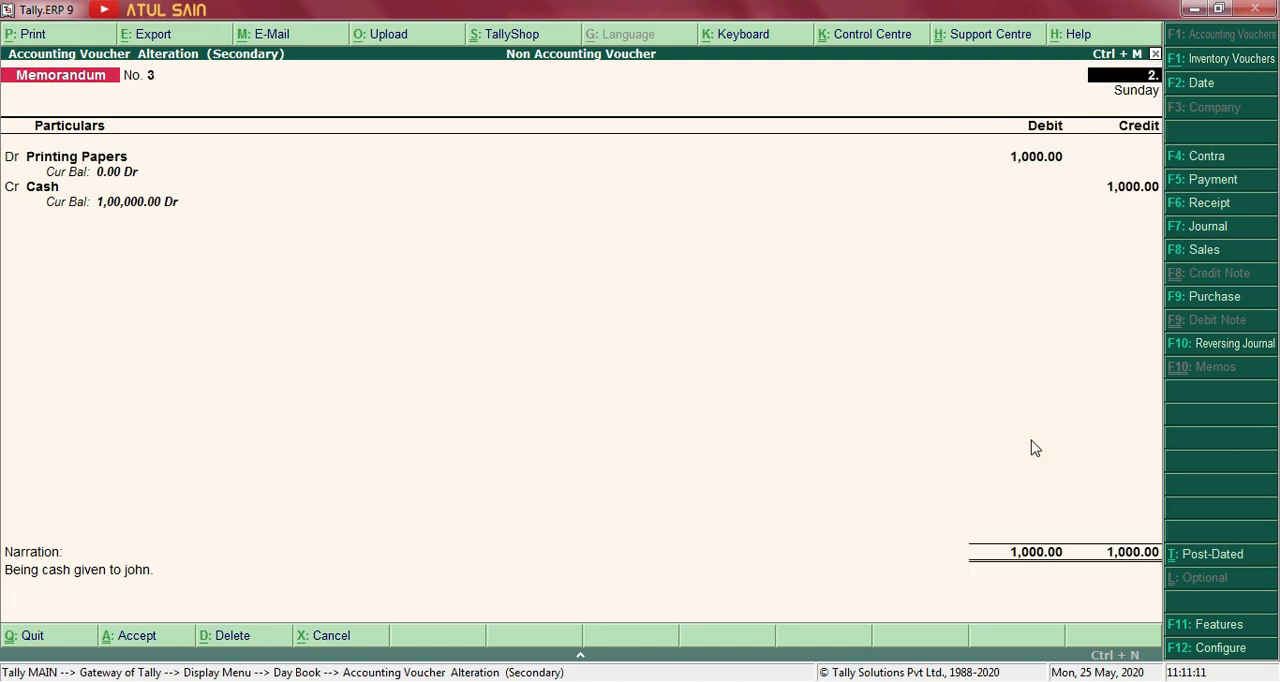
# Set the voucher's Printing Papers debit and Cash credit to 800, keeping the existing narration.
pyautogui.press('Return')
pyautogui.write('800')
pyautogui.press('Return')
pyautogui.press('Return')
pyautogui.press('Return')
pyautogui.press('Return')
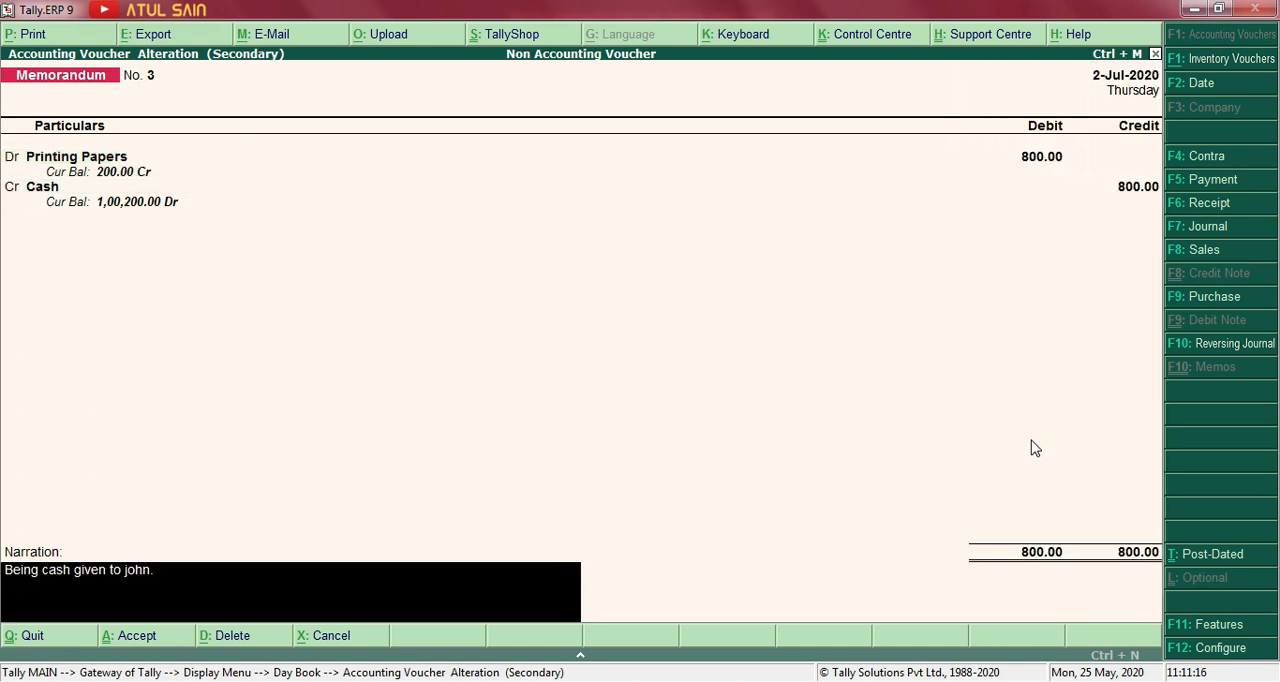
# Convert the Printing Papers memorandum into a Payment voucher, save it, and leave the Day Book.
pyautogui.press('F5')
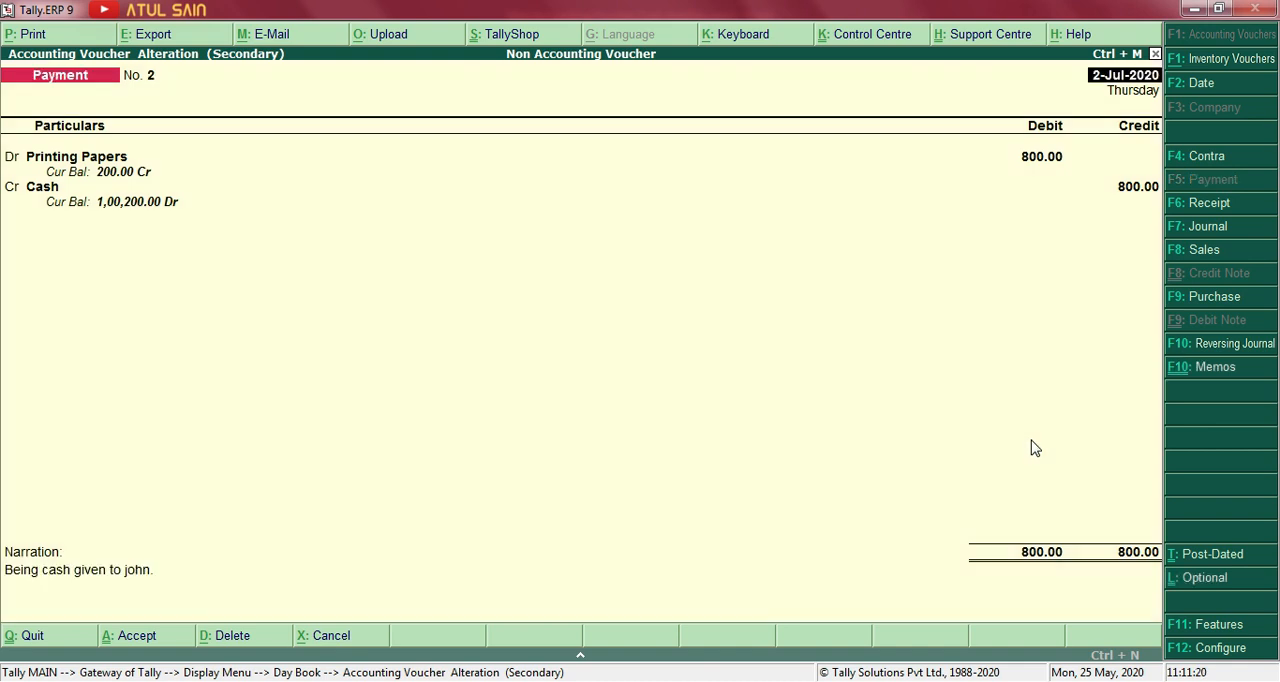
pyautogui.hotkey('ctrl', 'a')
pyautogui.press('Escape')
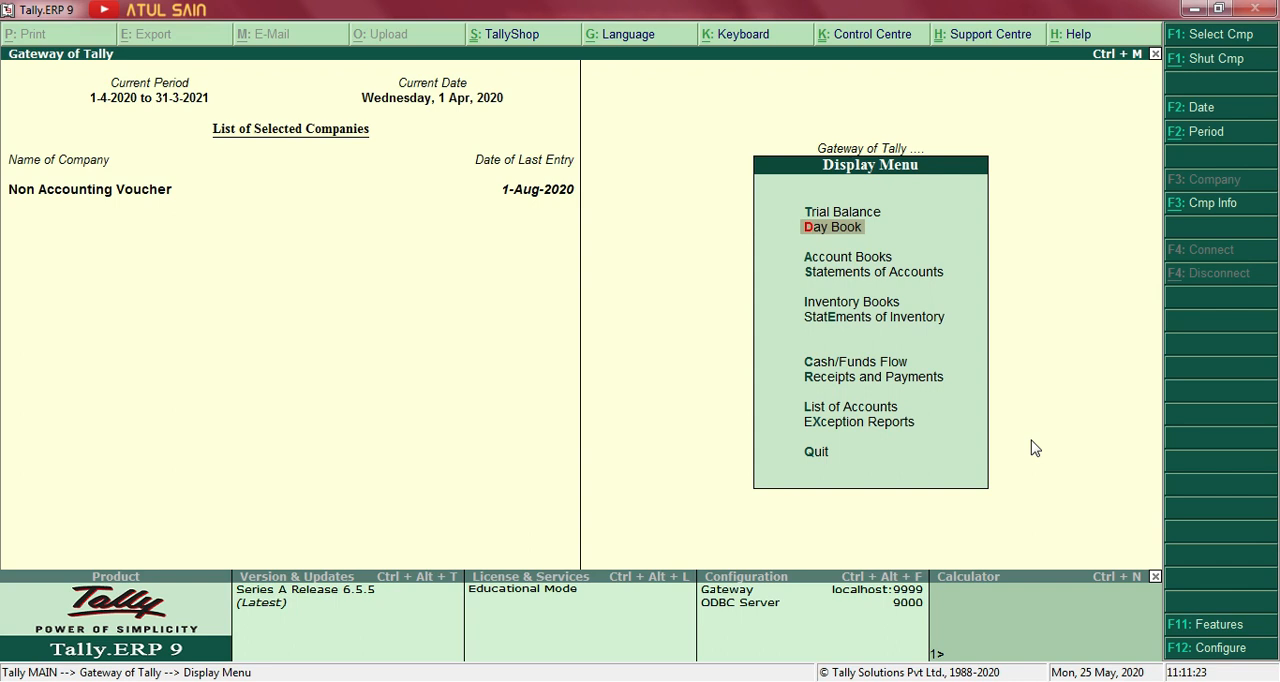
# Check the Printing Papers expense in the detailed Profit & Loss statement, and return to the Gateway of Tally.
pyautogui.press('Escape')
pyautogui.press('Up')
pyautogui.press('Up')
pyautogui.press('Up')
pyautogui.press('Return')
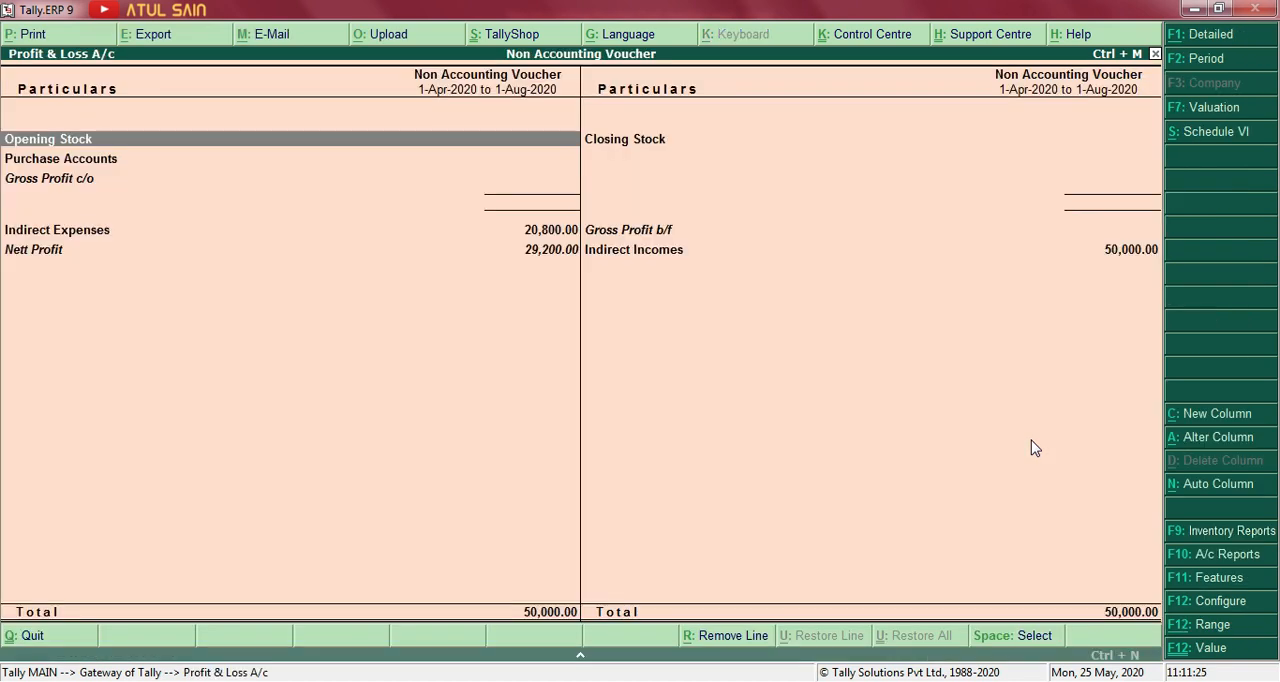
pyautogui.hotkey('alt', 'F1')
pyautogui.press('Down')
pyautogui.press('Down')
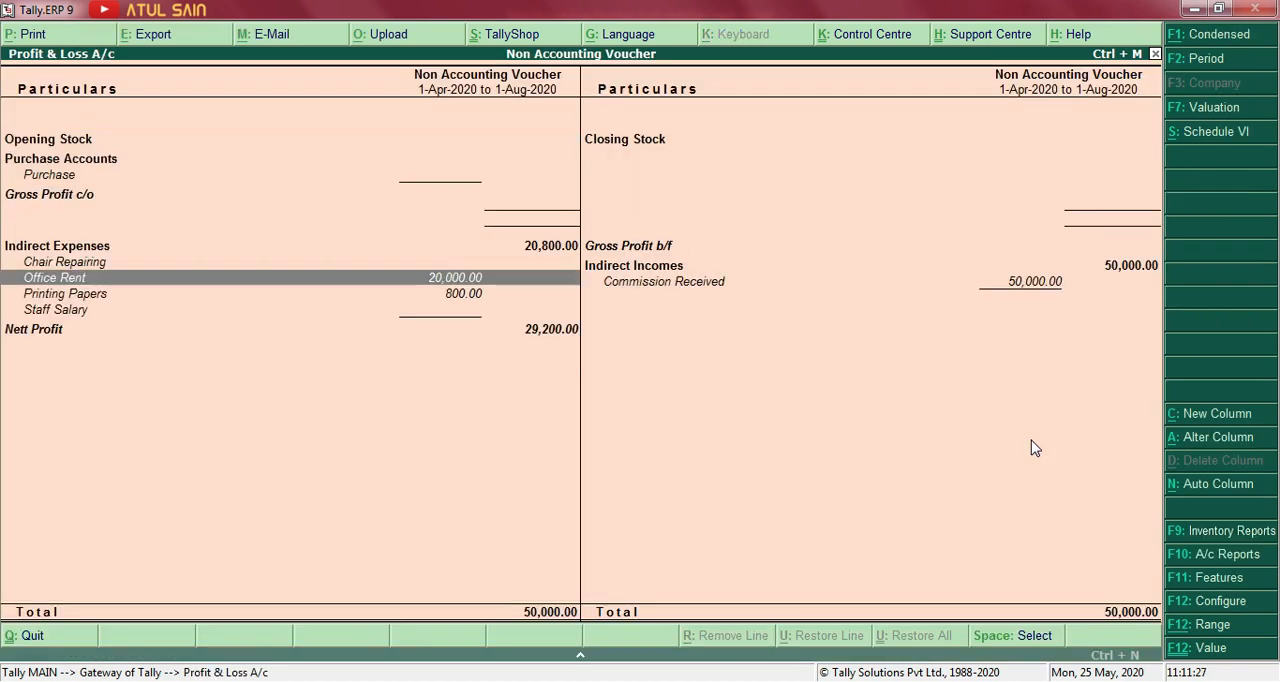
pyautogui.press('Down')
pyautogui.press('Down')
pyautogui.press('Down')
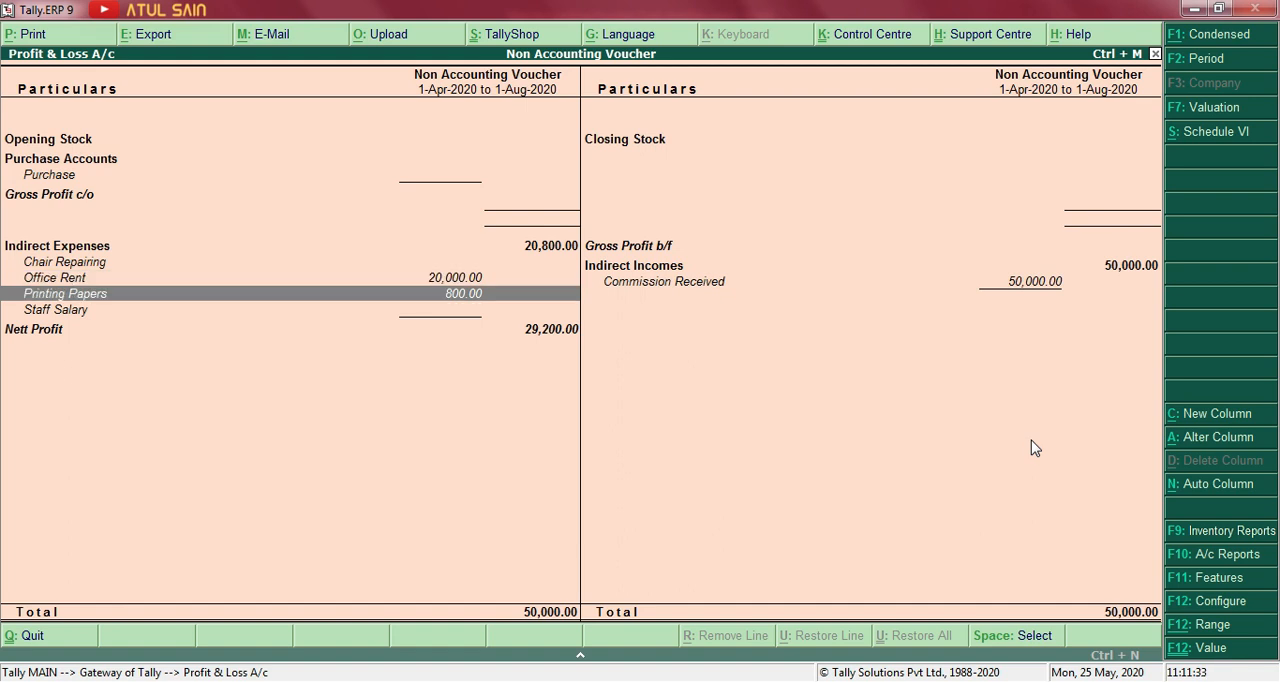
pyautogui.press('Escape')
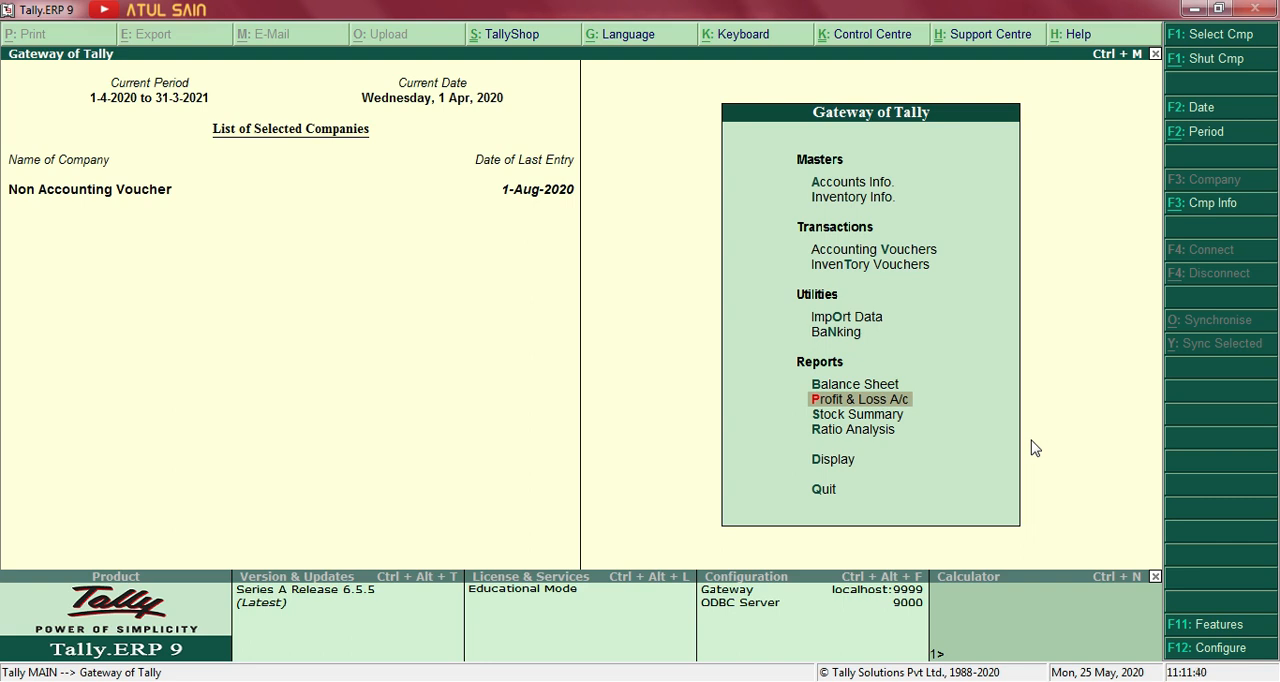